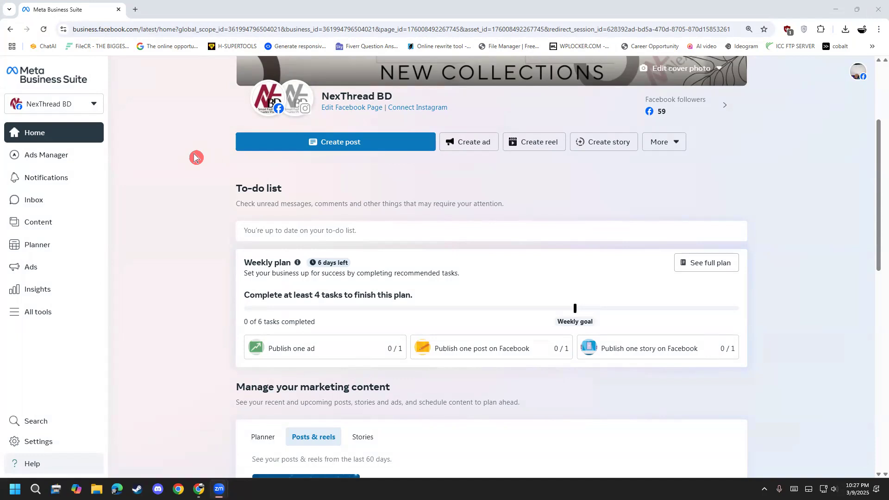
mouse_move(511, 178)
left_mouse_down()
mouse_move(521, 236)
mouse_move(540, 167)
mouse_move(523, 202)
mouse_move(552, 213)
mouse_move(562, 183)
mouse_move(587, 179)
mouse_move(600, 195)
left_mouse_up()
mouse_move(630, 147)
left_mouse_down()
mouse_move(626, 204)
mouse_move(631, 186)
left_mouse_up()
left_click_drag(657, 186, 676, 197)
mouse_move(688, 166)
left_mouse_down()
mouse_move(689, 189)
mouse_move(704, 182)
left_mouse_up()
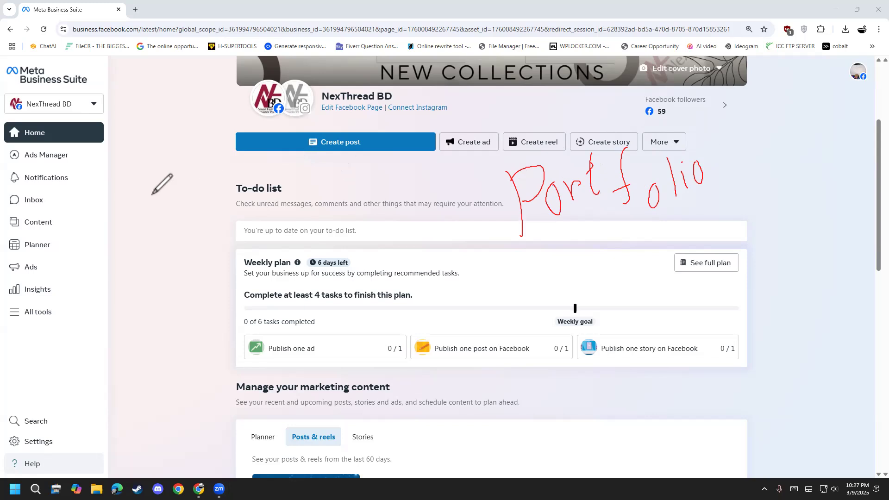
left_click_drag(121, 84, 118, 152)
mouse_move(109, 141)
left_mouse_down()
mouse_move(126, 120)
mouse_move(174, 107)
mouse_move(177, 132)
mouse_move(257, 65)
mouse_move(263, 78)
left_mouse_up()
mouse_move(148, 185)
left_mouse_down()
mouse_move(126, 189)
mouse_move(188, 198)
left_mouse_up()
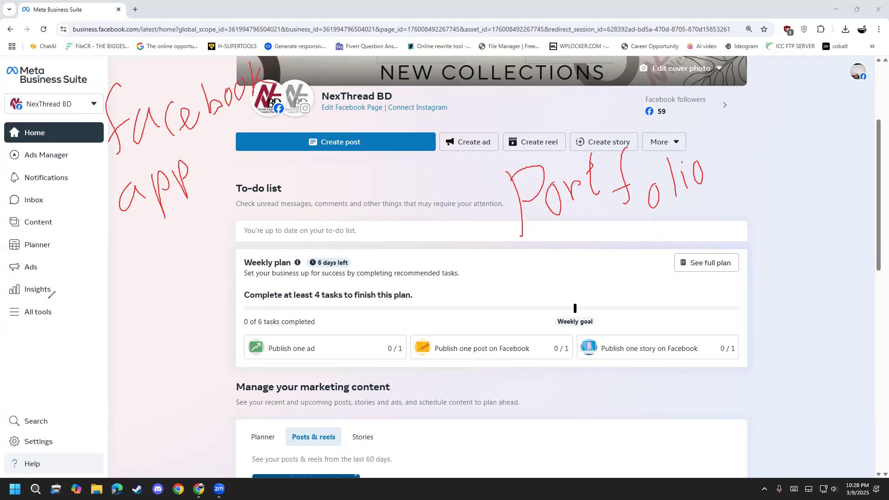
key("Escape")
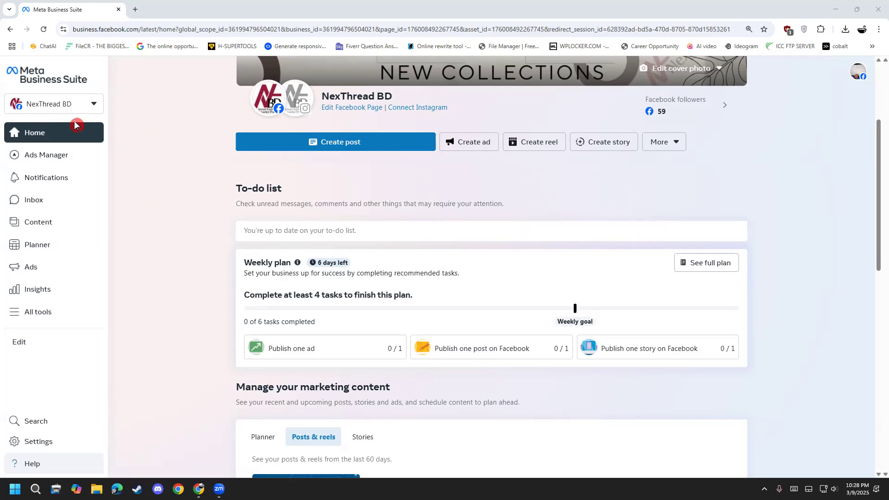
left_click_drag(154, 201, 186, 224)
mouse_move(185, 211)
left_mouse_down()
mouse_move(208, 196)
mouse_move(207, 210)
left_mouse_up()
mouse_move(214, 166)
left_mouse_down()
mouse_move(230, 222)
mouse_move(228, 182)
left_mouse_up()
mouse_move(250, 140)
left_mouse_down()
mouse_move(224, 158)
mouse_move(225, 216)
left_mouse_up()
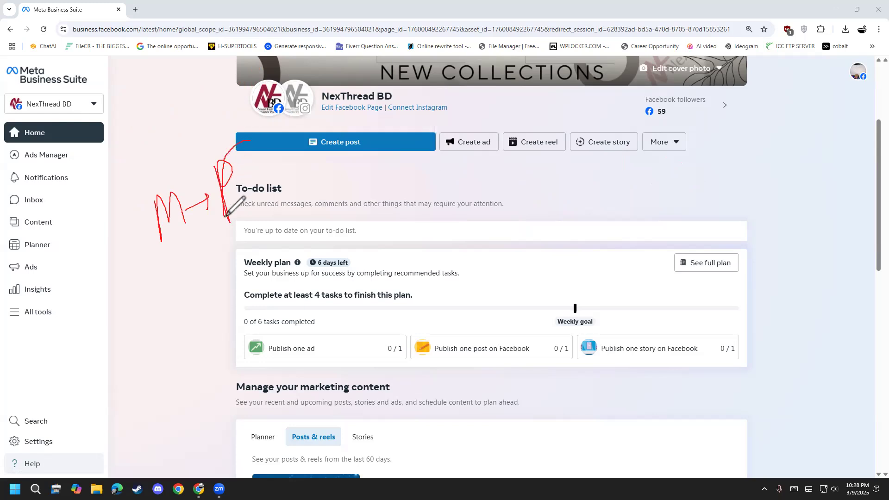
mouse_move(238, 144)
left_mouse_down()
mouse_move(213, 195)
mouse_move(255, 178)
mouse_move(234, 140)
mouse_move(220, 204)
mouse_move(232, 148)
left_mouse_up()
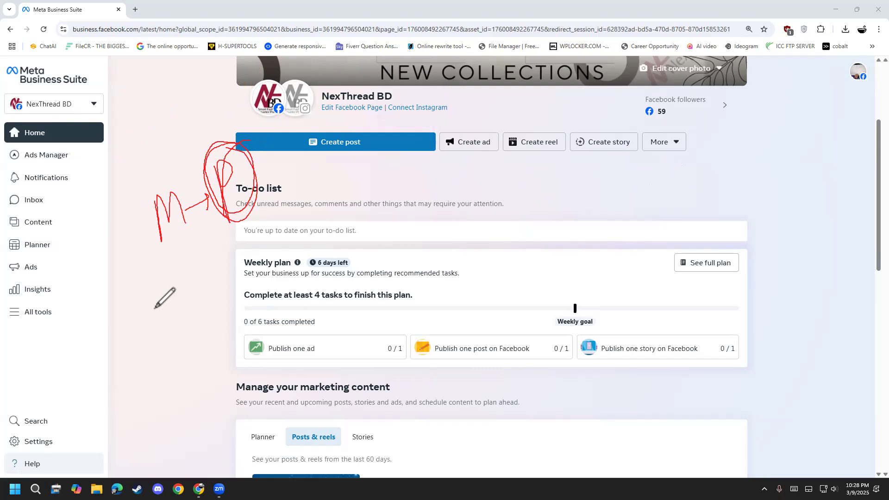
left_click(69, 303)
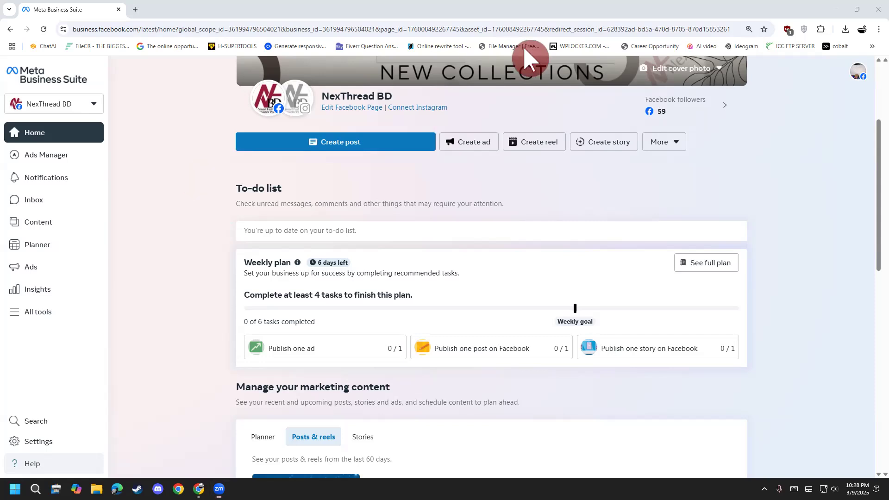
mouse_move(618, 168)
left_mouse_down()
mouse_move(620, 178)
mouse_move(653, 164)
mouse_move(619, 184)
left_mouse_up()
mouse_move(363, 165)
left_mouse_down()
mouse_move(393, 162)
mouse_move(371, 195)
left_mouse_up()
mouse_move(370, 187)
left_mouse_down()
mouse_move(448, 169)
mouse_move(437, 181)
left_mouse_up()
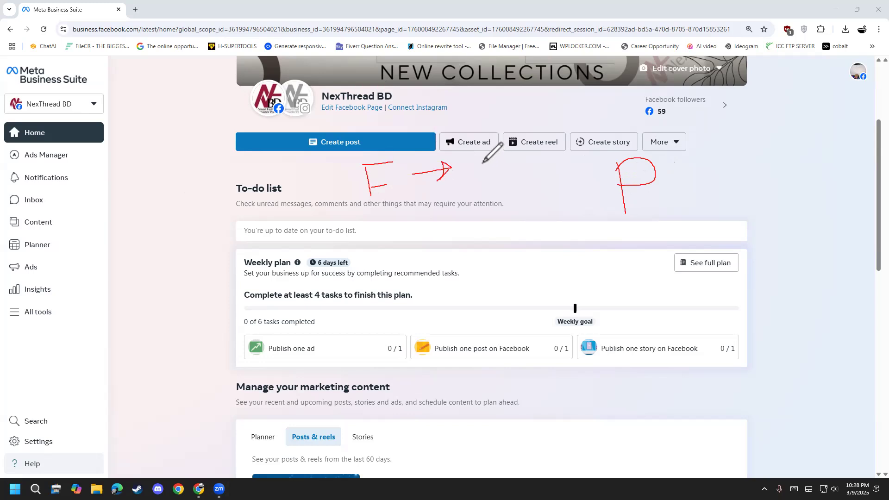
left_click_drag(482, 163, 491, 195)
left_click_drag(483, 163, 496, 161)
right_click(48, 315)
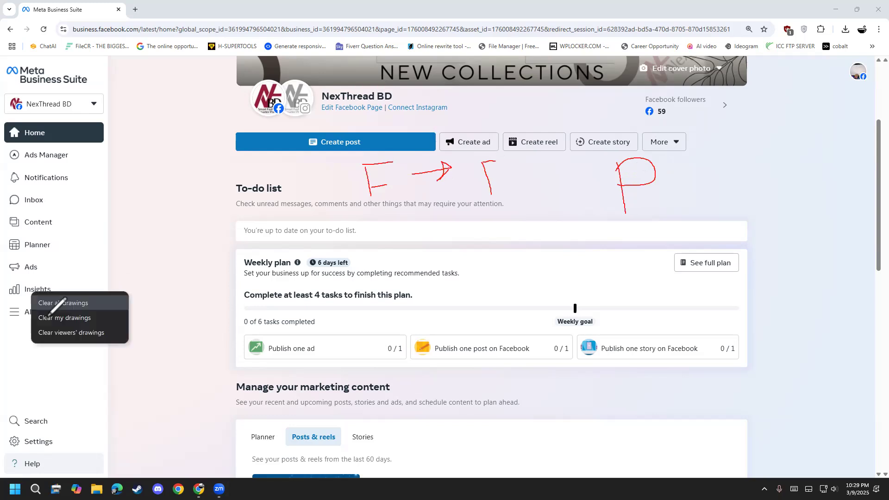
left_click(56, 305)
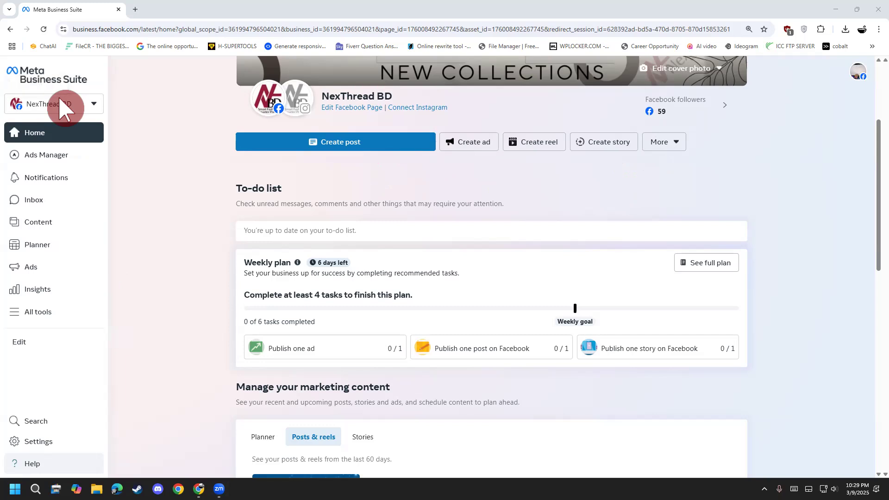
left_click(149, 29)
left_click(153, 28)
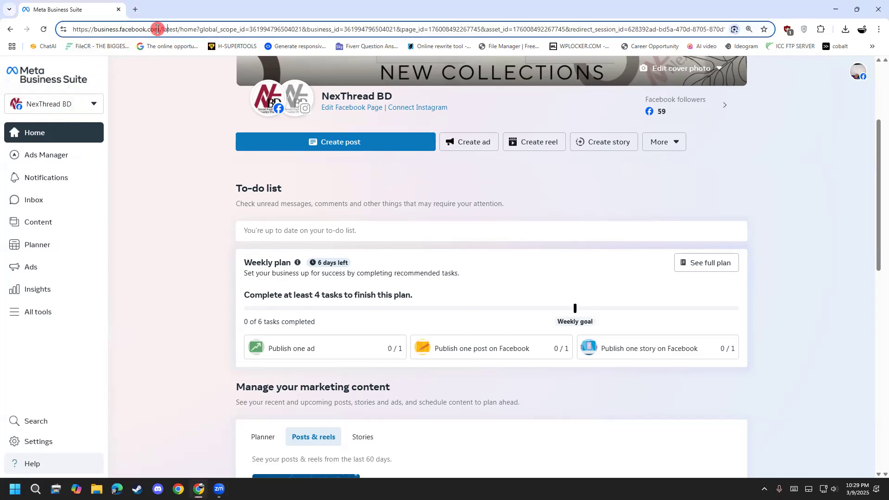
left_click_drag(164, 29, 56, 29)
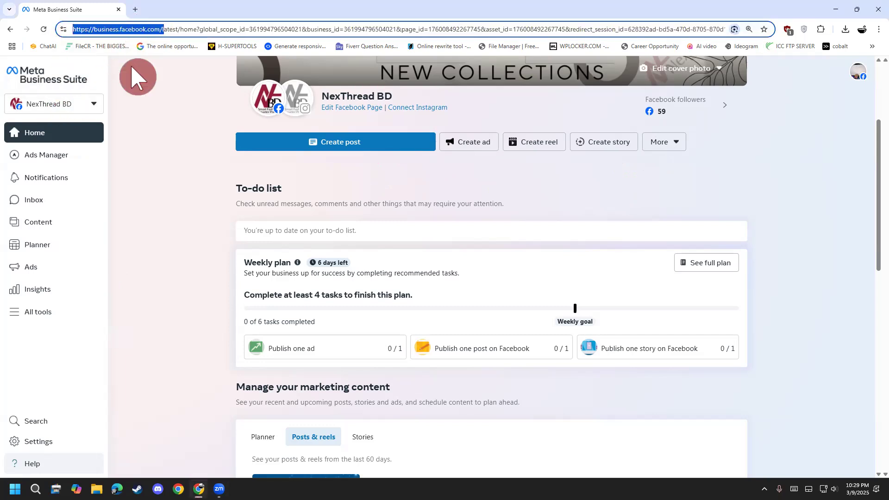
Open Facebook in a new browser tab and switch to the NexThread BD profile.
left_click(135, 9)
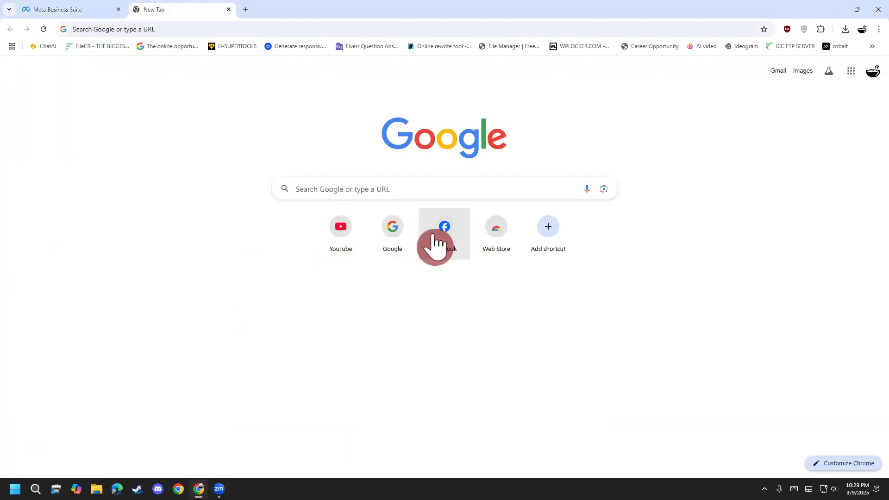
left_click(435, 242)
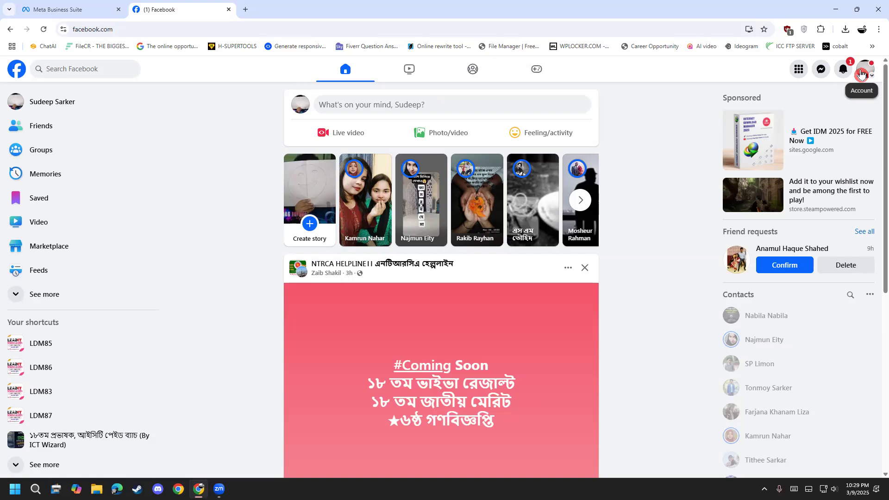
left_click(862, 75)
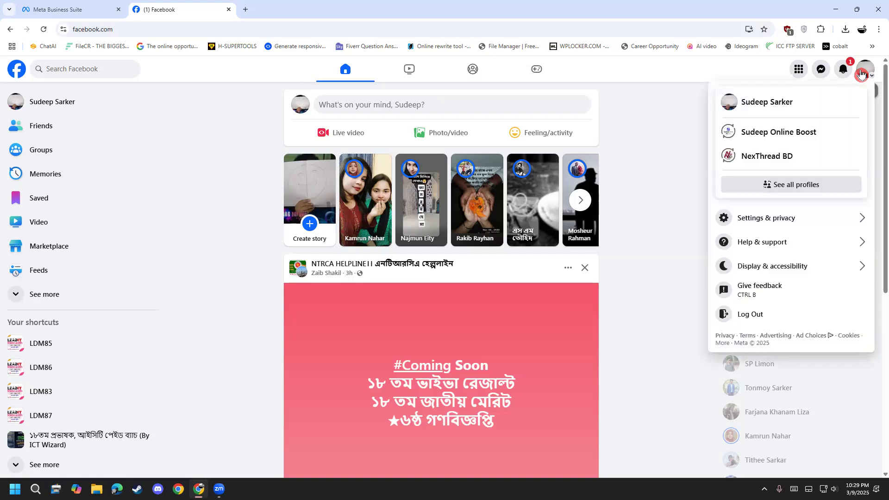
left_click(770, 158)
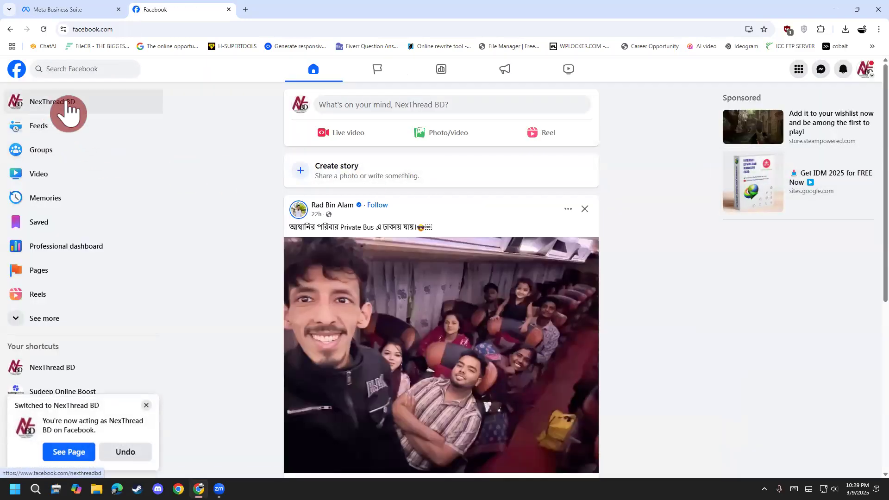
Open the NexThread BD page, dismiss the profile-switch notice and launch Meta Business Suite from the page's management tools.
left_click(83, 110)
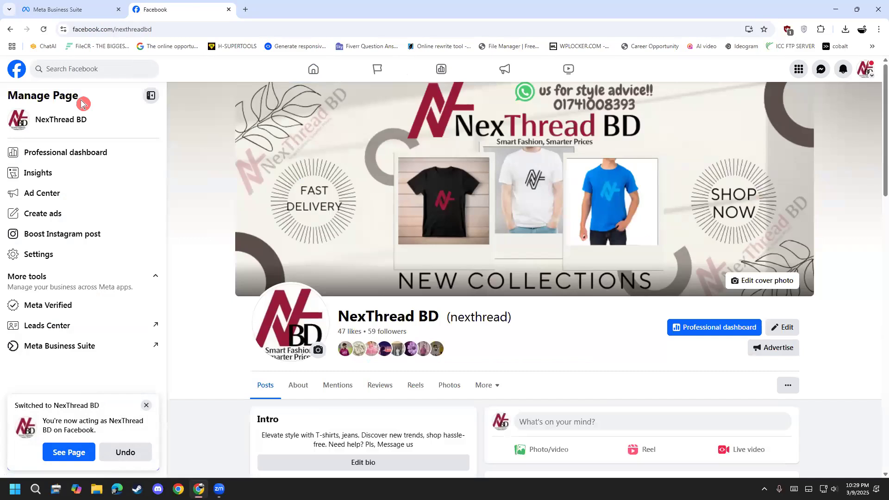
left_click(150, 407)
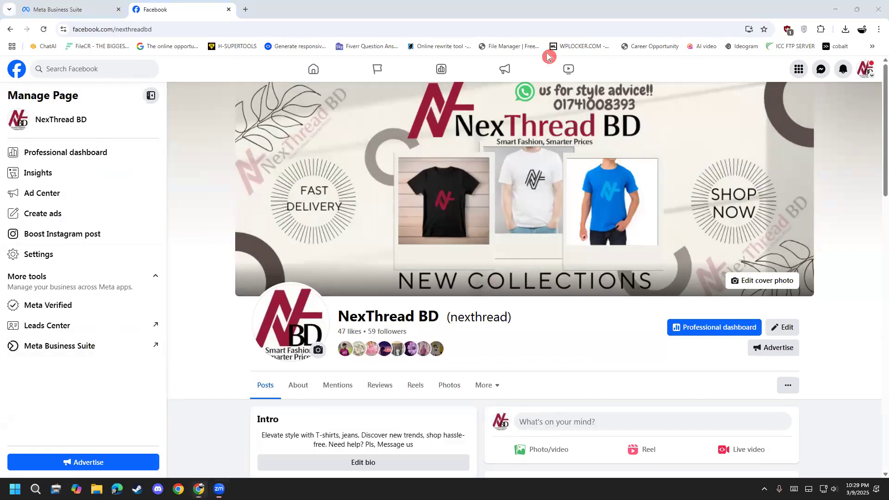
mouse_move(141, 367)
left_mouse_down()
mouse_move(21, 366)
mouse_move(46, 316)
mouse_move(126, 322)
mouse_move(110, 372)
mouse_move(111, 355)
mouse_move(185, 295)
left_mouse_up()
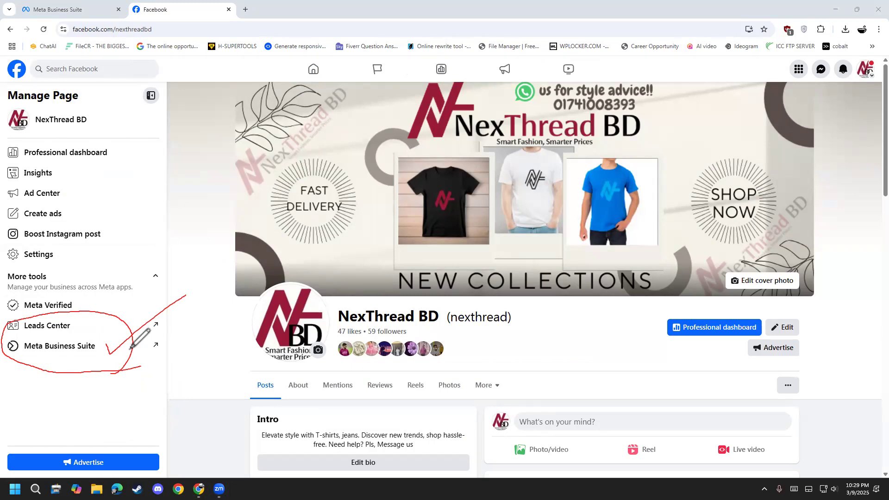
left_click(42, 356)
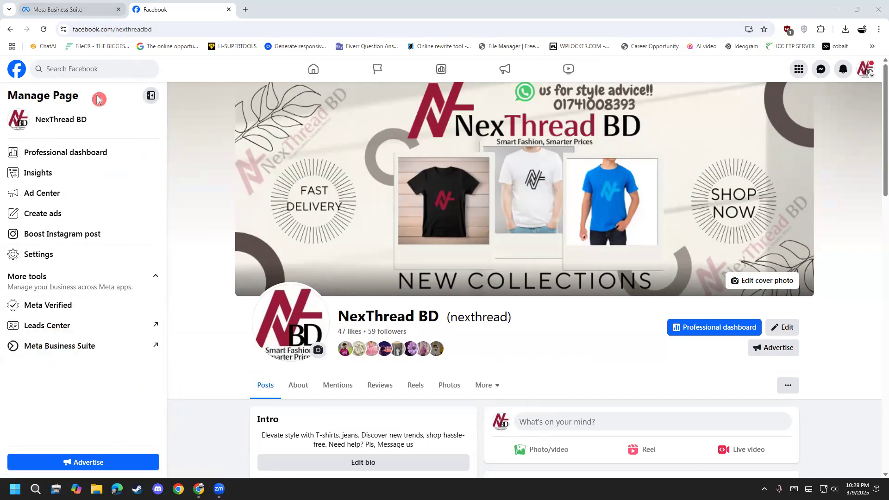
left_click(65, 354)
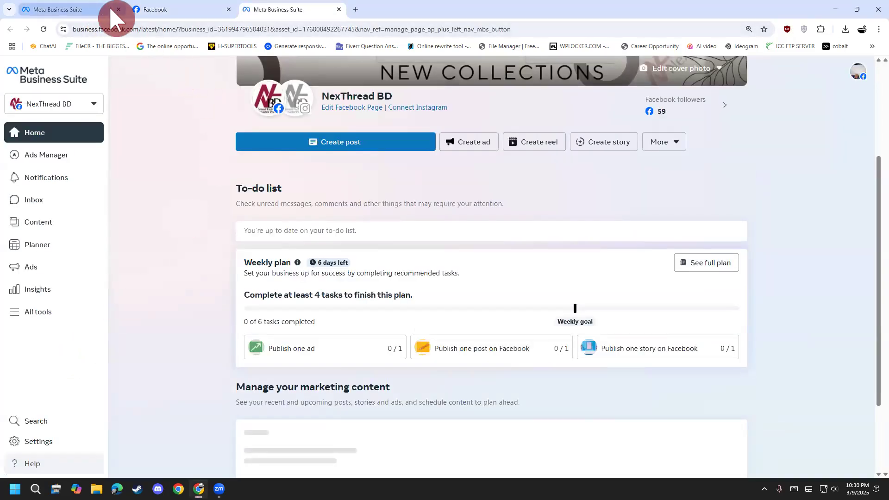
Close the original Meta Business Suite tab and show the business portfolios and assets available to the account.
left_click(118, 10)
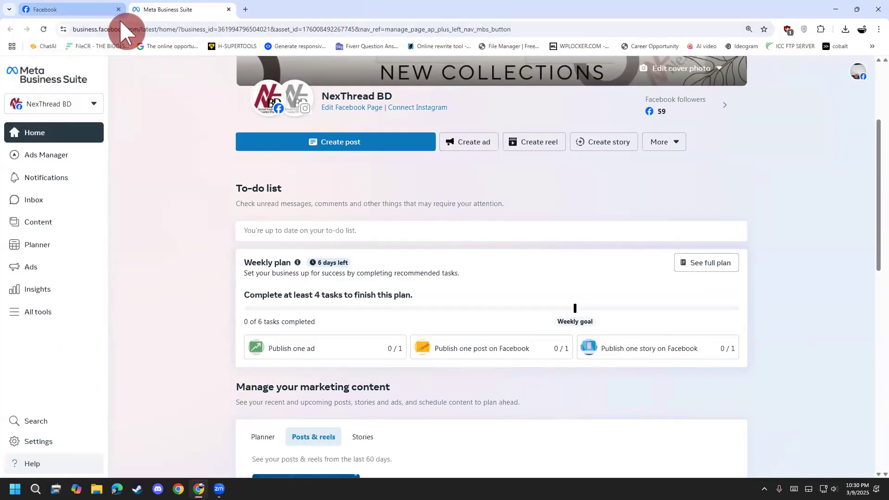
left_click(88, 107)
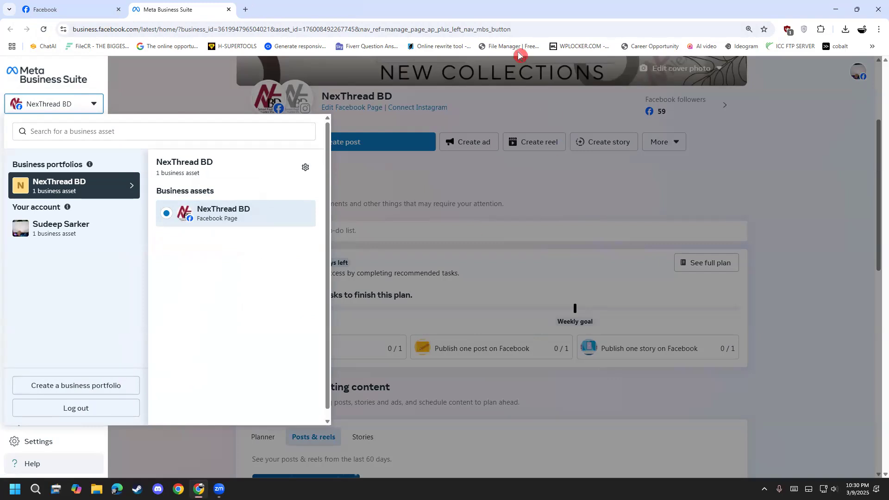
mouse_move(172, 264)
left_mouse_down()
mouse_move(182, 299)
mouse_move(199, 262)
mouse_move(250, 257)
mouse_move(275, 232)
mouse_move(299, 246)
mouse_move(295, 228)
mouse_move(311, 205)
mouse_move(283, 202)
mouse_move(283, 221)
left_mouse_up()
mouse_move(214, 325)
left_mouse_down()
mouse_move(223, 322)
mouse_move(230, 367)
left_mouse_up()
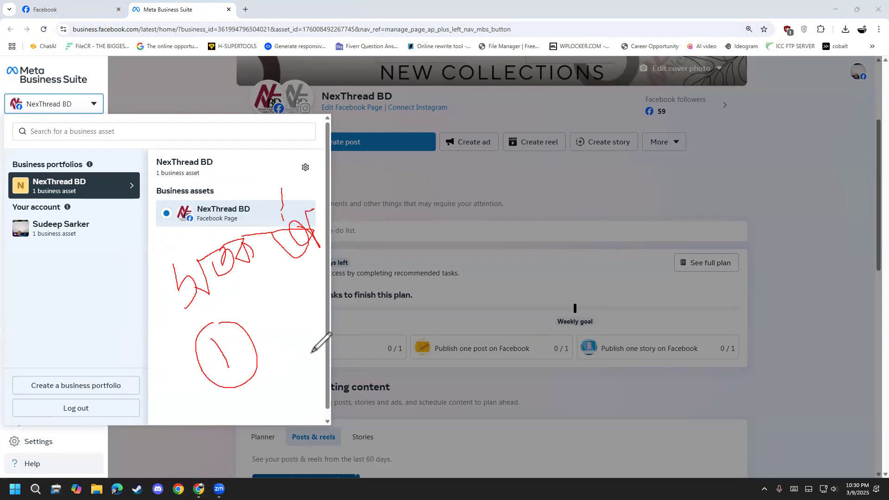
mouse_move(263, 305)
left_mouse_down()
mouse_move(295, 280)
mouse_move(285, 338)
mouse_move(291, 323)
left_mouse_up()
mouse_move(302, 290)
left_mouse_down()
mouse_move(308, 302)
mouse_move(324, 301)
mouse_move(320, 328)
left_mouse_up()
mouse_move(345, 281)
left_mouse_down()
mouse_move(377, 264)
mouse_move(379, 281)
left_mouse_up()
mouse_move(393, 206)
left_mouse_down()
mouse_move(402, 198)
mouse_move(438, 212)
left_mouse_up()
mouse_move(407, 158)
left_mouse_down()
mouse_move(423, 189)
mouse_move(451, 167)
left_mouse_up()
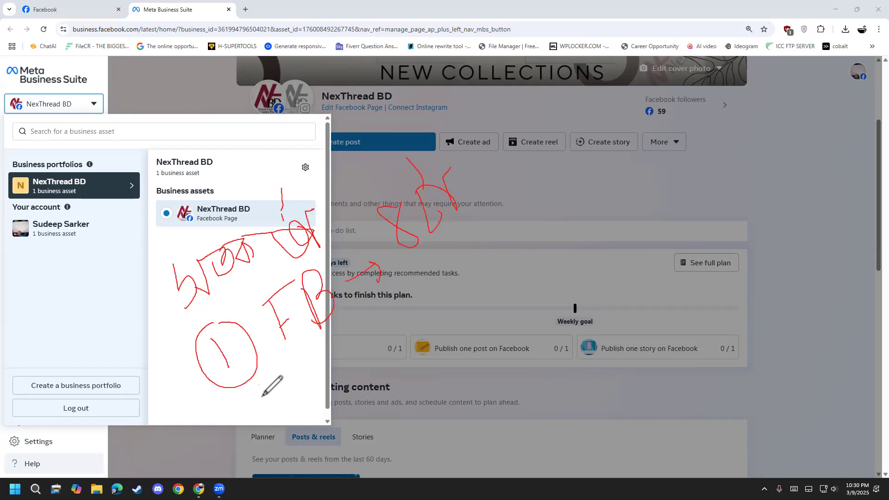
mouse_move(271, 389)
left_mouse_down()
mouse_move(257, 433)
mouse_move(266, 392)
mouse_move(254, 425)
mouse_move(265, 430)
left_mouse_up()
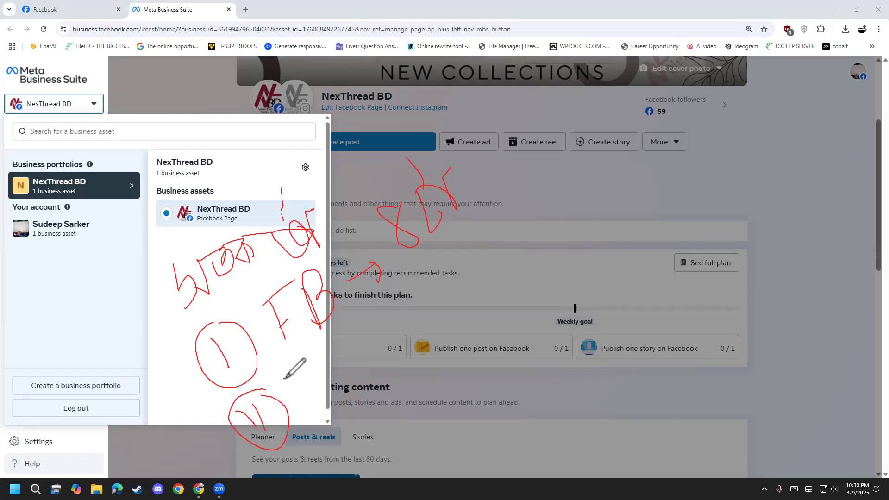
left_click_drag(284, 379, 313, 418)
mouse_move(287, 381)
left_mouse_down()
mouse_move(326, 370)
mouse_move(342, 396)
mouse_move(330, 408)
mouse_move(380, 369)
mouse_move(370, 406)
mouse_move(394, 394)
left_mouse_up()
mouse_move(382, 338)
left_mouse_down()
mouse_move(404, 381)
mouse_move(431, 359)
left_mouse_up()
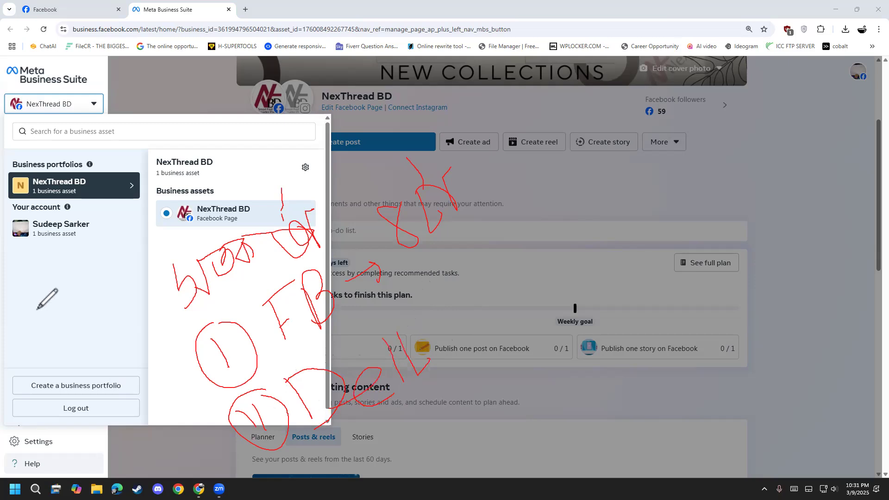
mouse_move(258, 213)
left_mouse_down()
mouse_move(277, 224)
mouse_move(305, 183)
left_mouse_up()
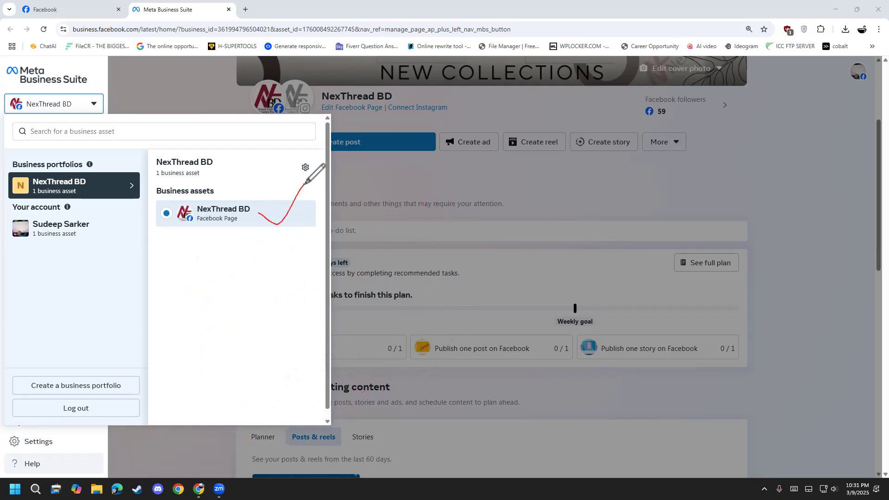
mouse_move(149, 260)
left_mouse_down()
mouse_move(308, 257)
mouse_move(315, 224)
mouse_move(162, 228)
mouse_move(146, 271)
left_mouse_up()
mouse_move(171, 242)
left_mouse_down()
mouse_move(163, 243)
mouse_move(171, 254)
mouse_move(180, 246)
left_mouse_up()
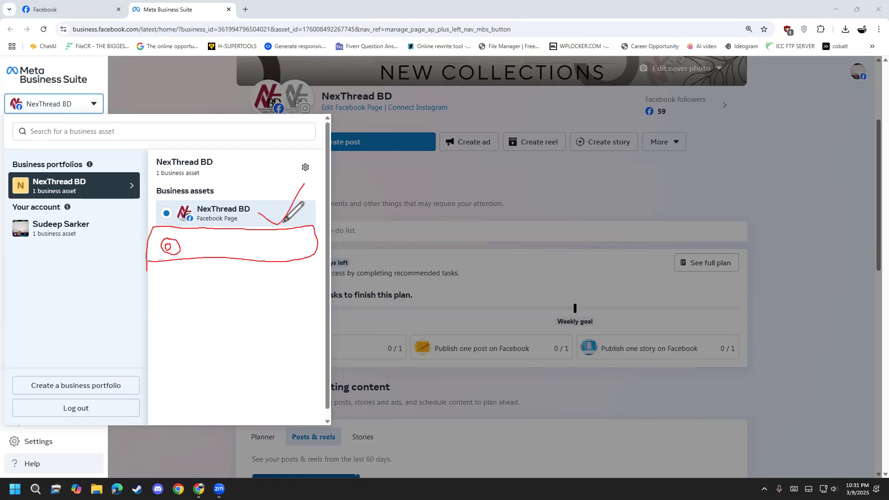
mouse_move(294, 205)
left_mouse_down()
mouse_move(435, 139)
mouse_move(452, 173)
left_mouse_up()
mouse_move(452, 174)
left_mouse_down()
mouse_move(448, 142)
mouse_move(459, 157)
mouse_move(457, 146)
mouse_move(450, 178)
left_mouse_up()
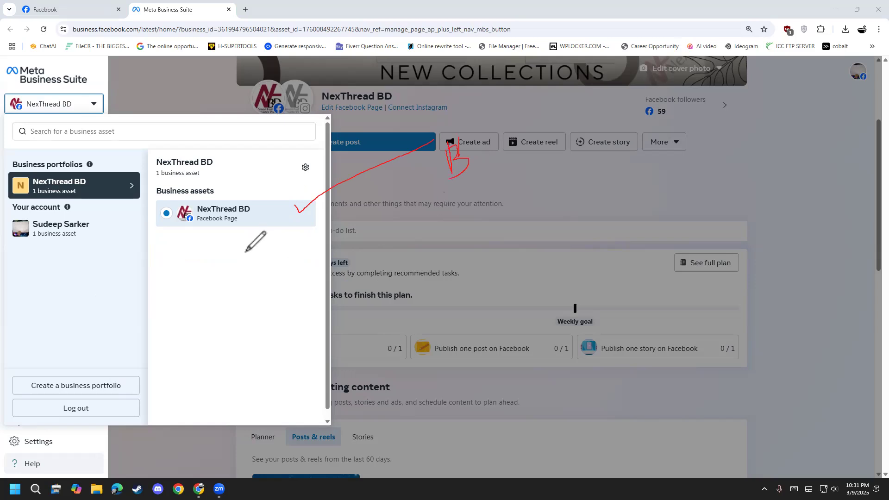
left_click_drag(250, 211, 362, 164)
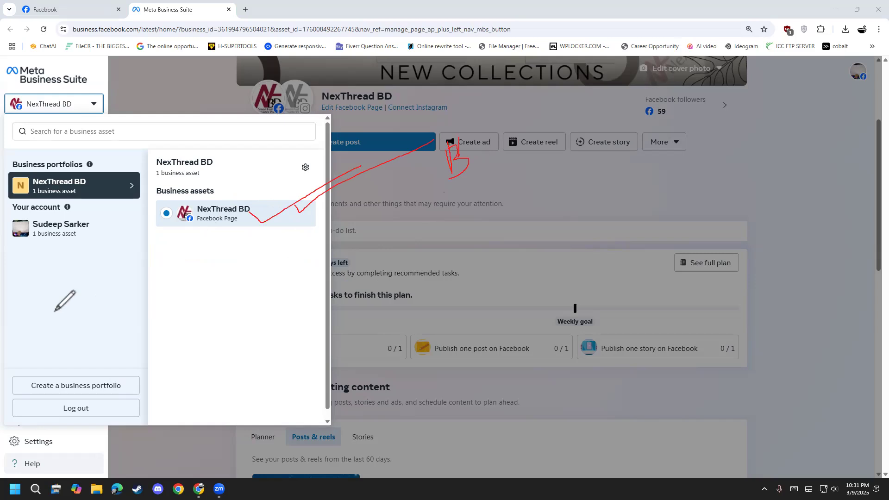
key("e")
mouse_move(154, 229)
left_mouse_down()
mouse_move(162, 277)
mouse_move(313, 257)
mouse_move(312, 234)
mouse_move(302, 228)
mouse_move(144, 230)
left_mouse_up()
left_click_drag(262, 214, 356, 172)
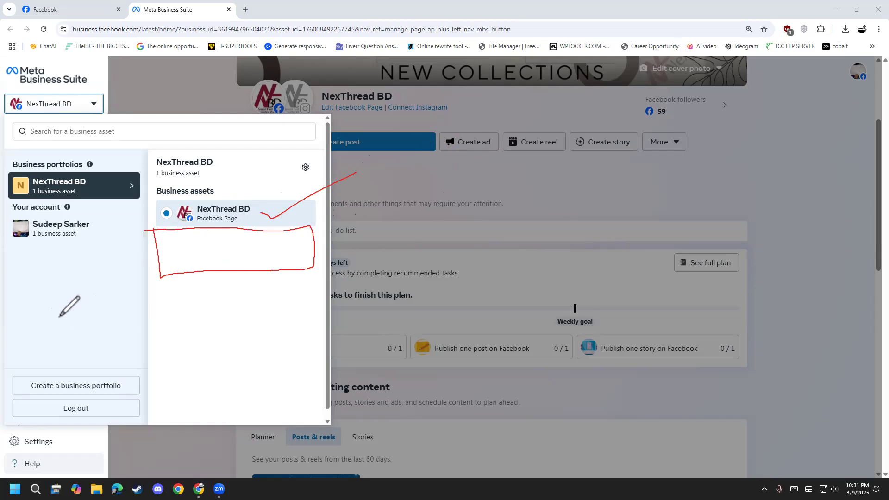
key("e")
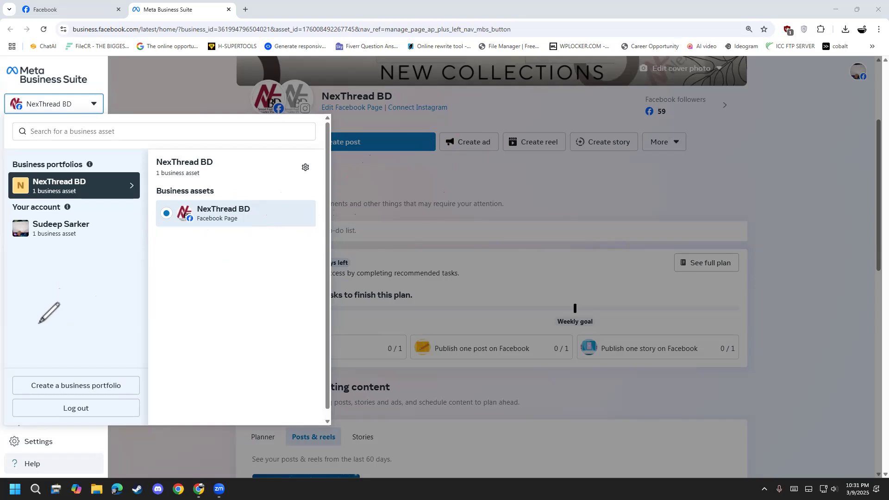
mouse_move(267, 216)
left_mouse_down()
mouse_move(280, 220)
mouse_move(325, 188)
left_mouse_up()
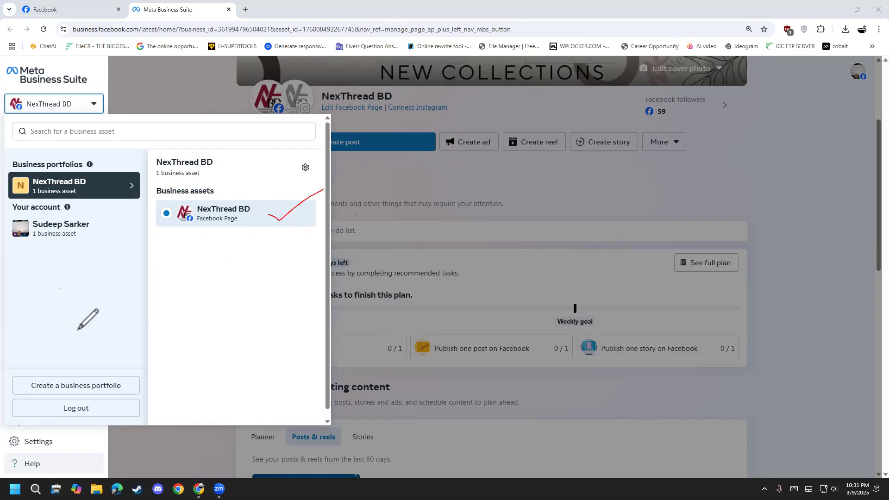
key("Escape")
mouse_move(203, 263)
left_mouse_down()
mouse_move(188, 274)
mouse_move(206, 323)
mouse_move(259, 301)
left_mouse_up()
left_click_drag(261, 260, 273, 298)
mouse_move(262, 287)
left_mouse_down()
mouse_move(275, 273)
mouse_move(316, 266)
left_mouse_up()
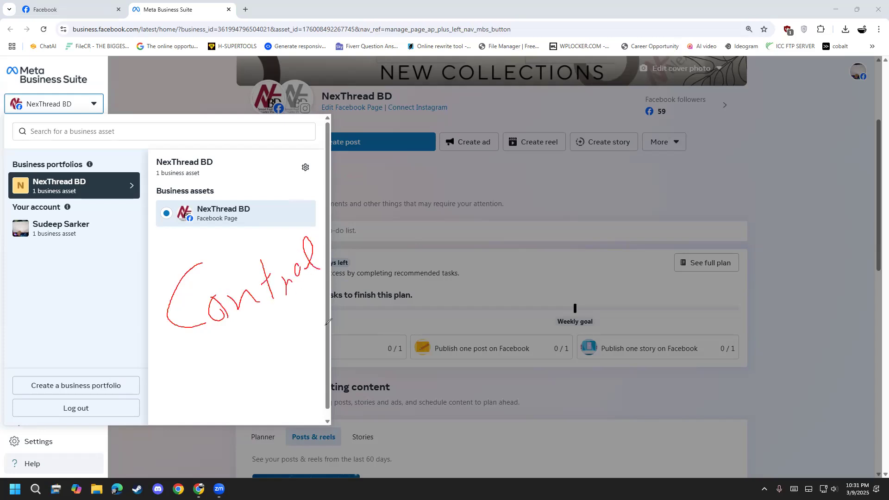
left_click_drag(318, 302, 386, 253)
mouse_move(330, 254)
left_mouse_down()
mouse_move(125, 336)
mouse_move(339, 261)
left_mouse_up()
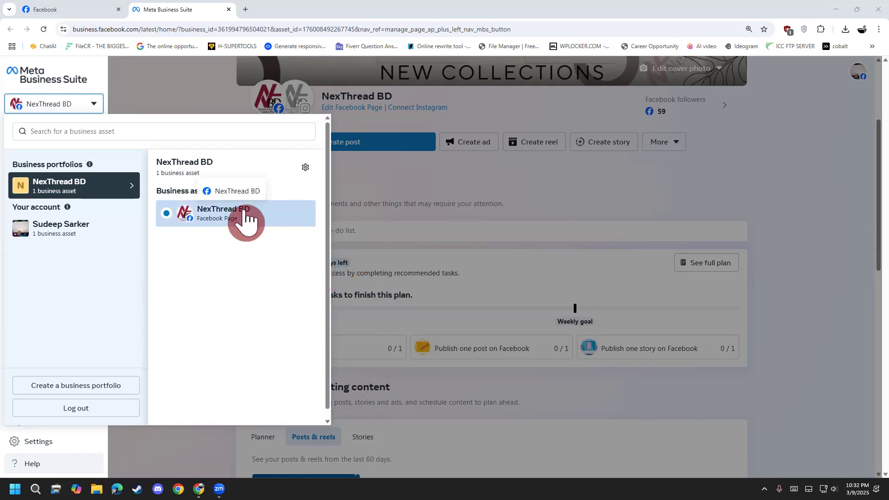
Inspect the business portfolio creation form's contact name and business email fields, and dismiss it without creating a portfolio.
left_click(78, 388)
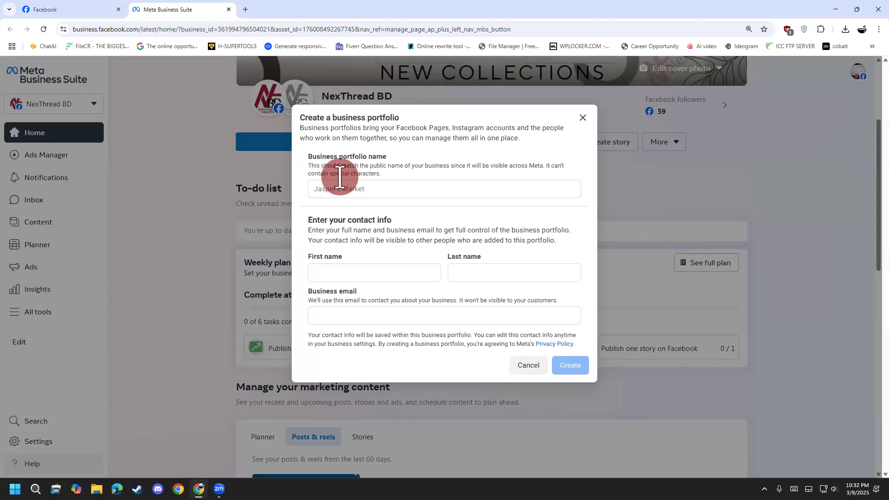
left_click(369, 272)
left_click(509, 277)
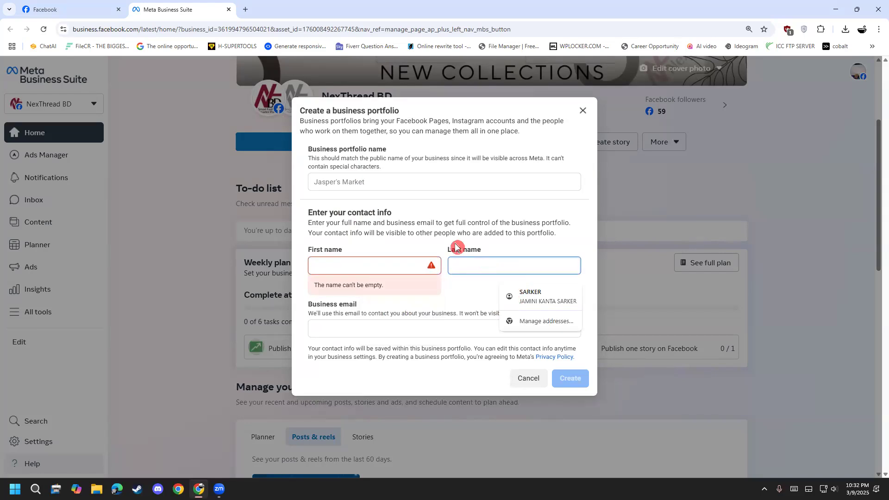
left_click(457, 247)
left_click(344, 324)
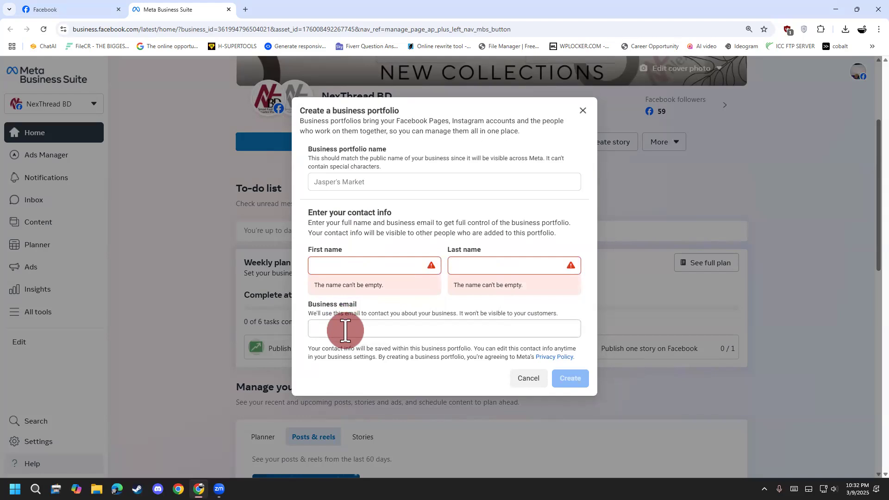
left_click(235, 240)
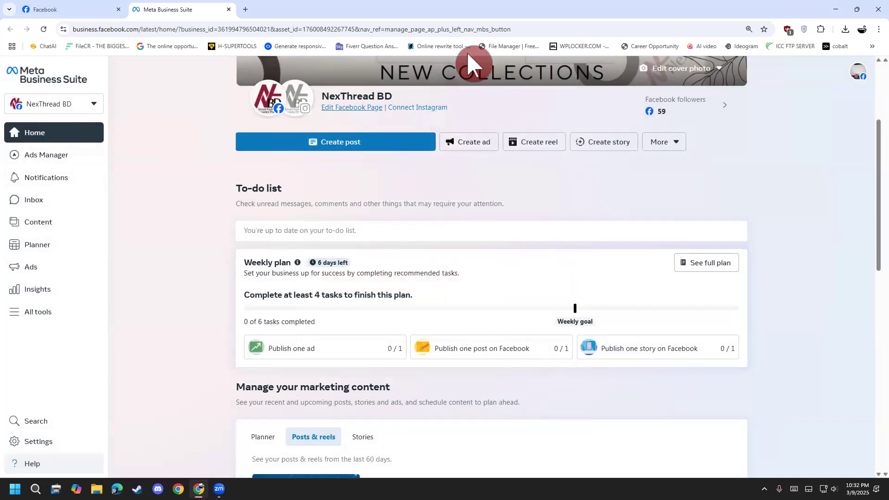
Write a circled "P → must" annotation over the home page and clear the drawing.
mouse_move(486, 176)
left_mouse_down()
mouse_move(491, 233)
mouse_move(492, 211)
mouse_move(564, 212)
mouse_move(559, 227)
left_mouse_up()
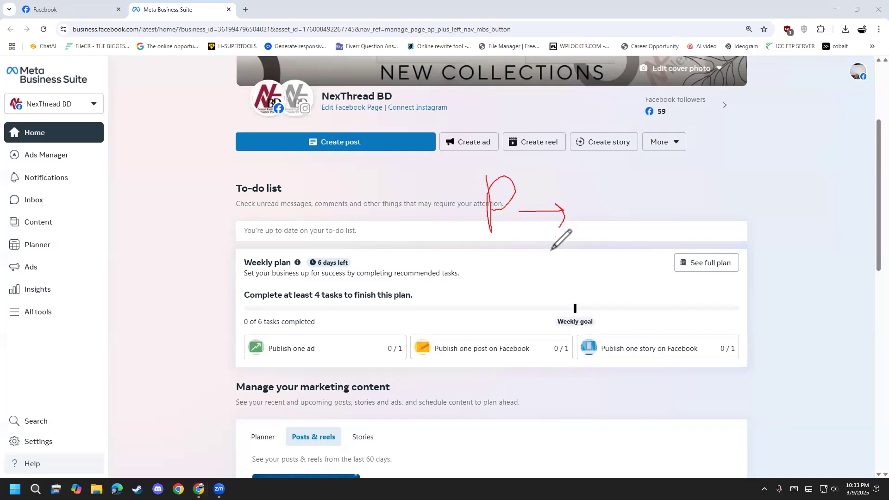
mouse_move(586, 185)
left_mouse_down()
mouse_move(603, 226)
mouse_move(651, 208)
mouse_move(700, 204)
mouse_move(698, 170)
mouse_move(460, 239)
mouse_move(741, 181)
mouse_move(726, 163)
left_mouse_up()
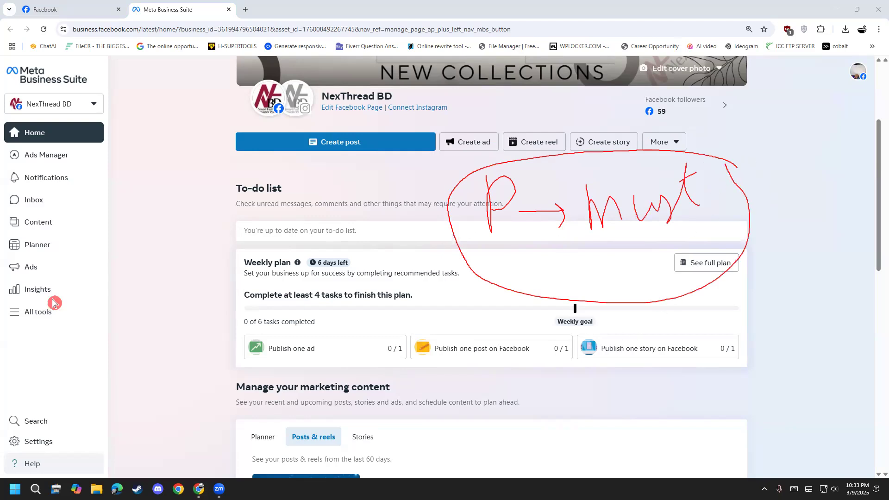
key("Escape")
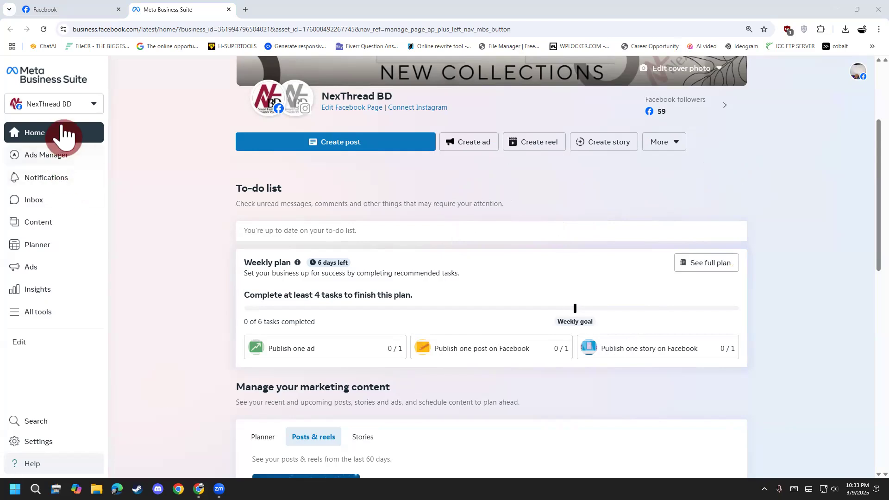
Show the business portfolio list, circle the NexThread BD portfolio and its Facebook Page asset, and close the list.
left_click(71, 112)
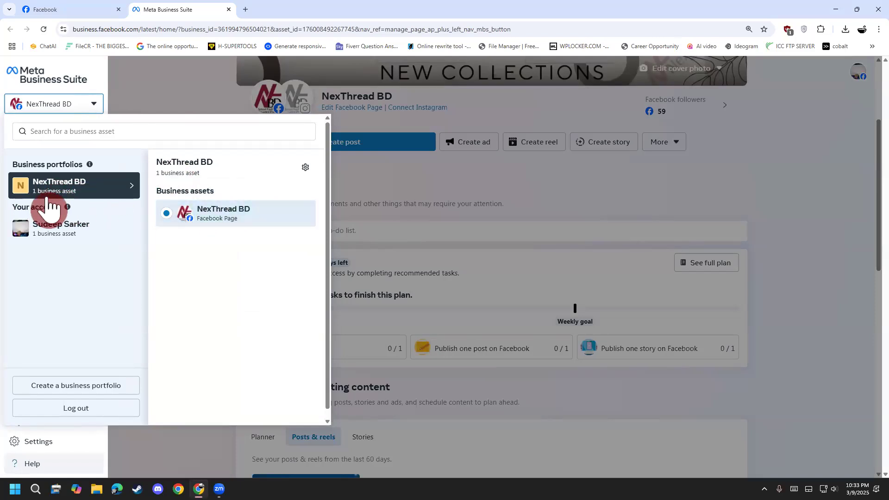
mouse_move(58, 183)
left_mouse_down()
mouse_move(21, 197)
mouse_move(93, 194)
mouse_move(87, 185)
mouse_move(88, 203)
mouse_move(128, 171)
left_mouse_up()
mouse_move(199, 161)
left_mouse_down()
mouse_move(158, 200)
mouse_move(211, 161)
mouse_move(184, 179)
left_mouse_up()
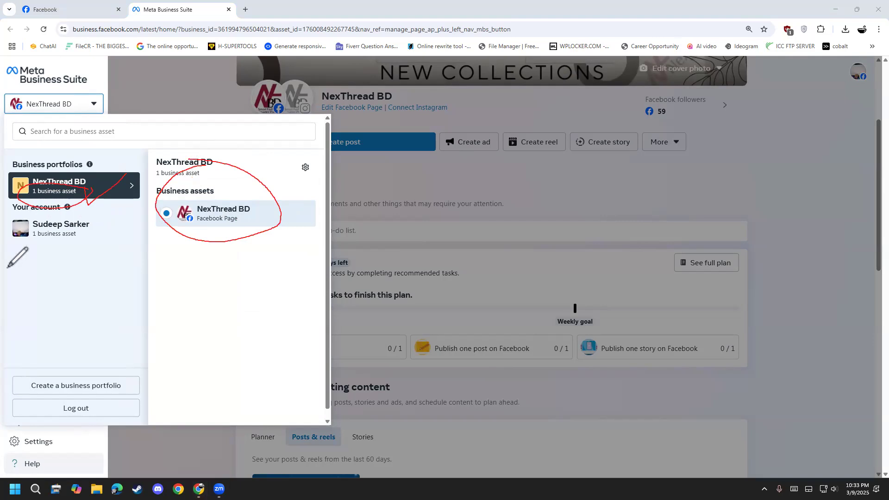
right_click(52, 302)
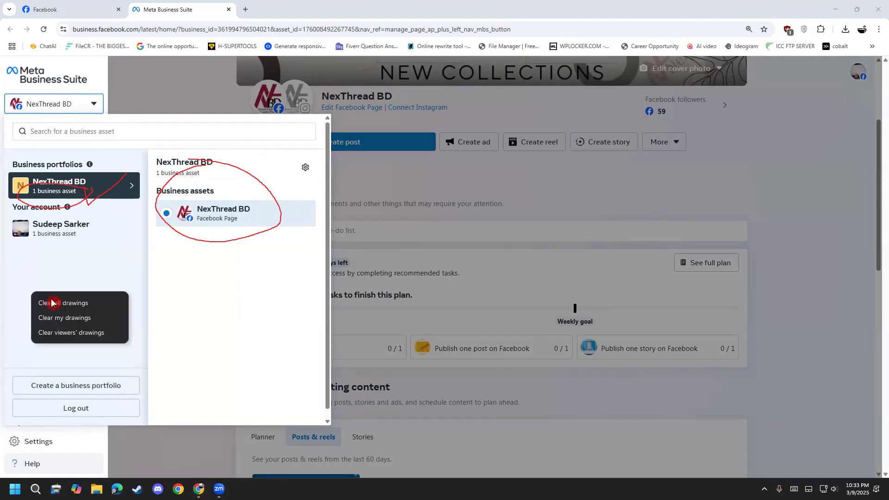
left_click(174, 439)
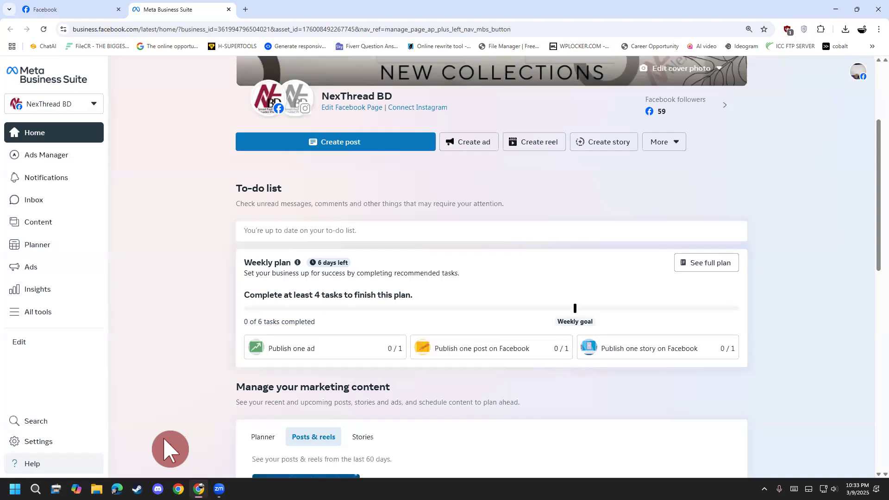
Open the NexThread BD portfolio's People settings and highlight the portfolio name and its "Business portfolio" label.
left_click(48, 446)
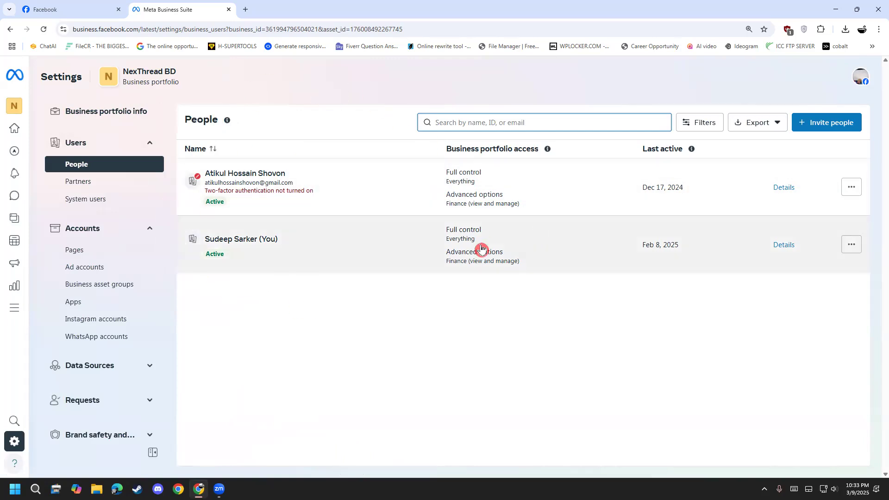
left_click_drag(177, 70, 120, 77)
left_click(211, 85)
left_click_drag(199, 87, 123, 82)
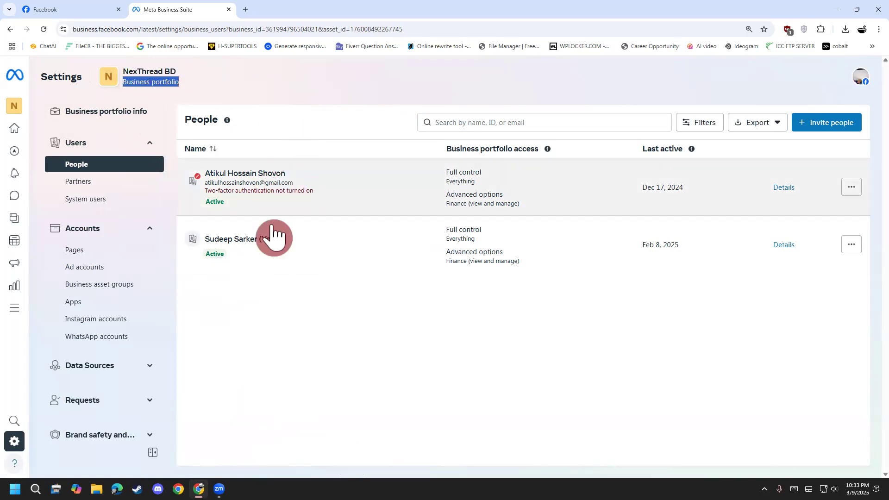
left_click(301, 343)
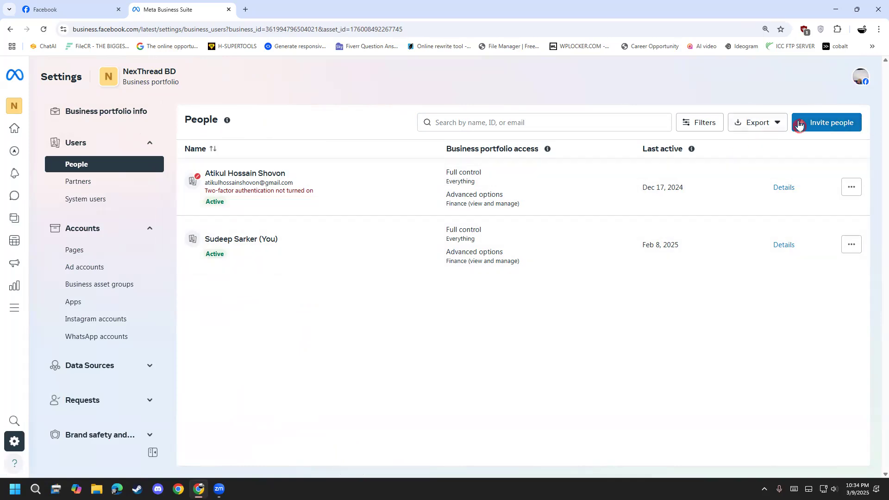
Start inviting a person to the NexThread BD portfolio and enter the invitee's email address.
left_click(814, 122)
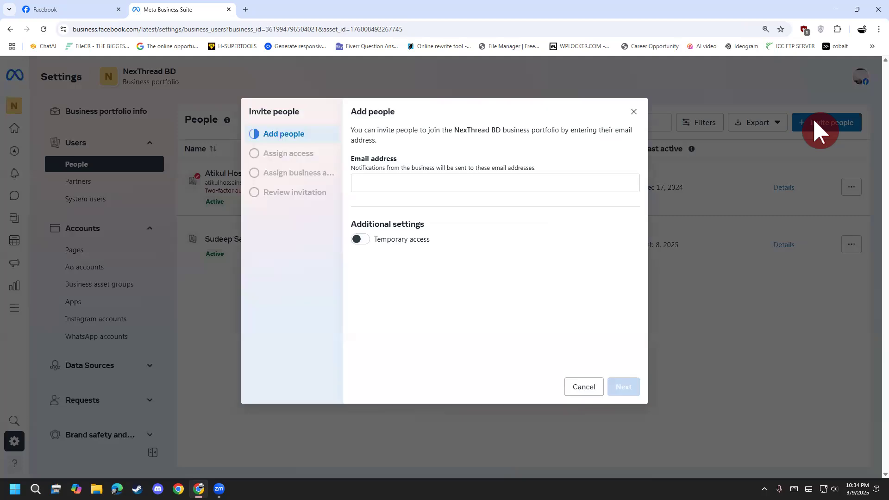
left_click(371, 181)
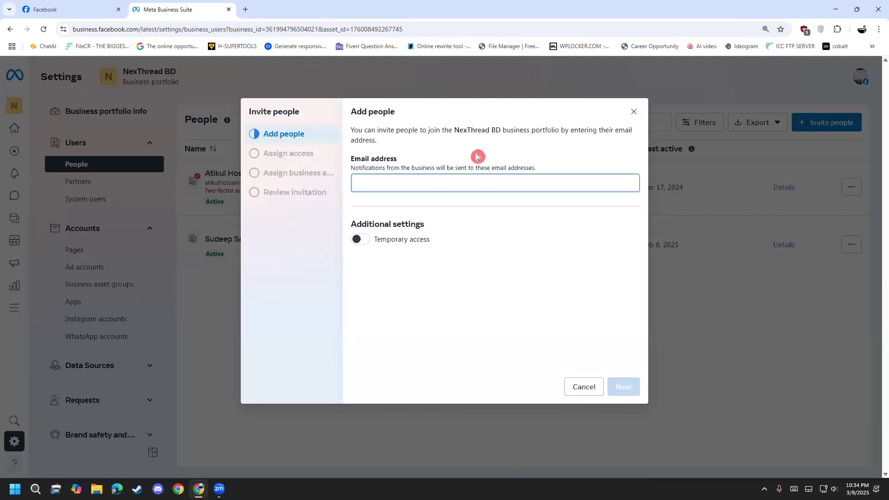
key("ctrl+a")
key("BackSpace")
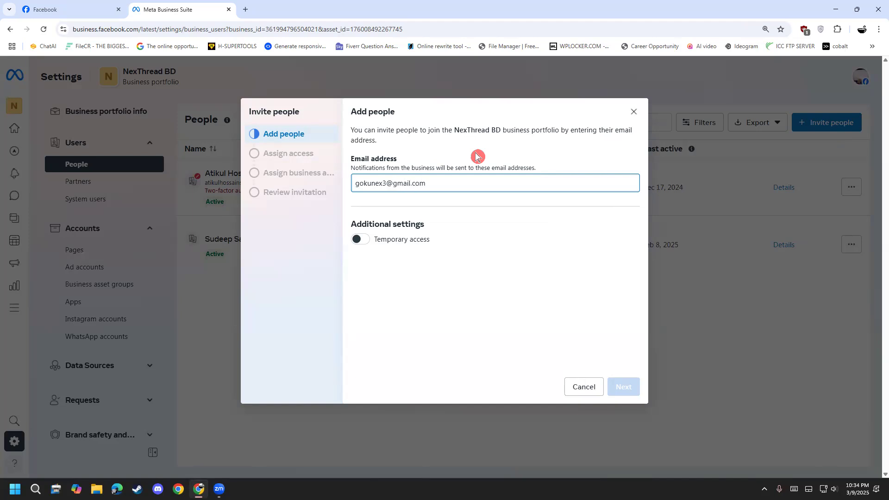
left_click(588, 350)
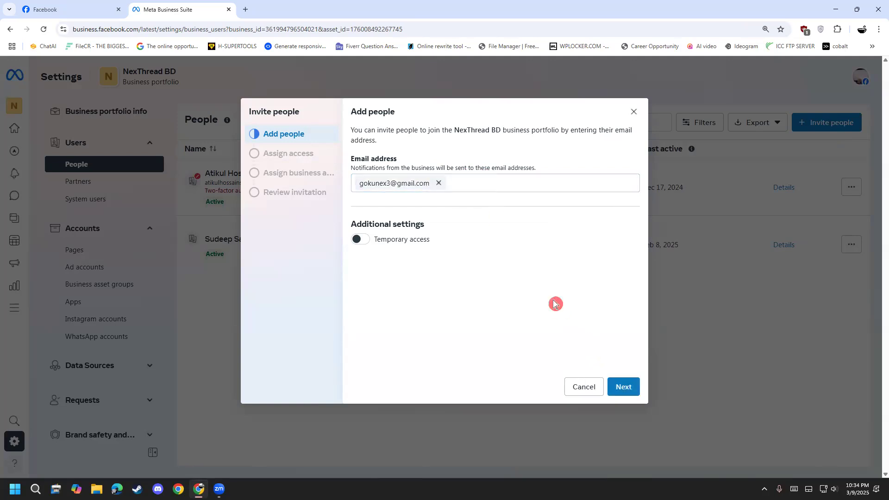
Turn on temporary access for the invitee with an expiration date of 3/15/2025 and continue to access assignment.
left_click(626, 389)
left_click(360, 240)
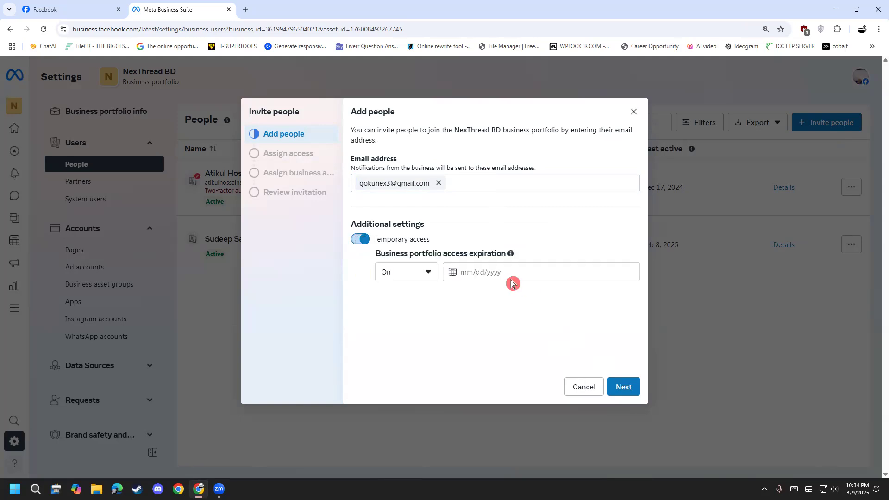
left_click(503, 273)
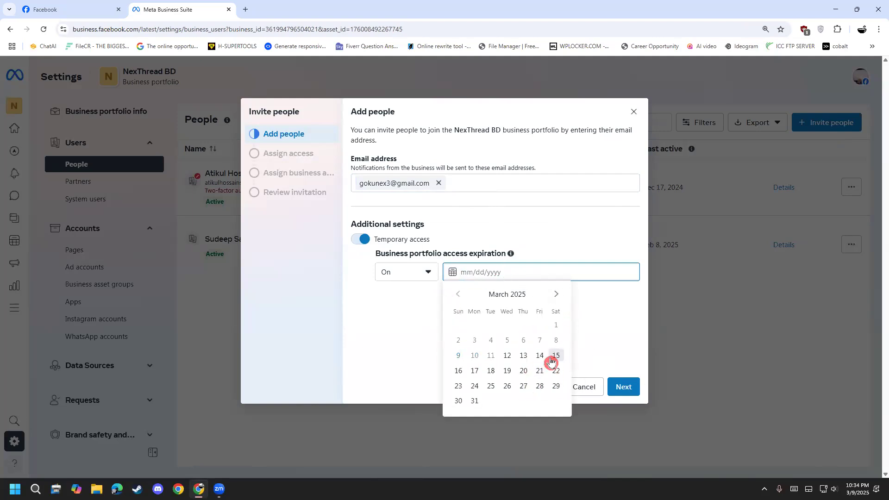
left_click(702, 327)
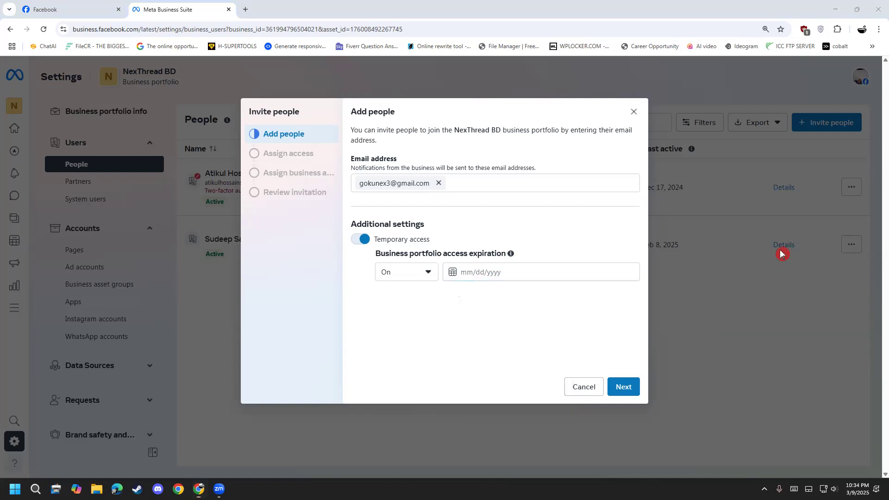
left_click(475, 272)
left_click(555, 356)
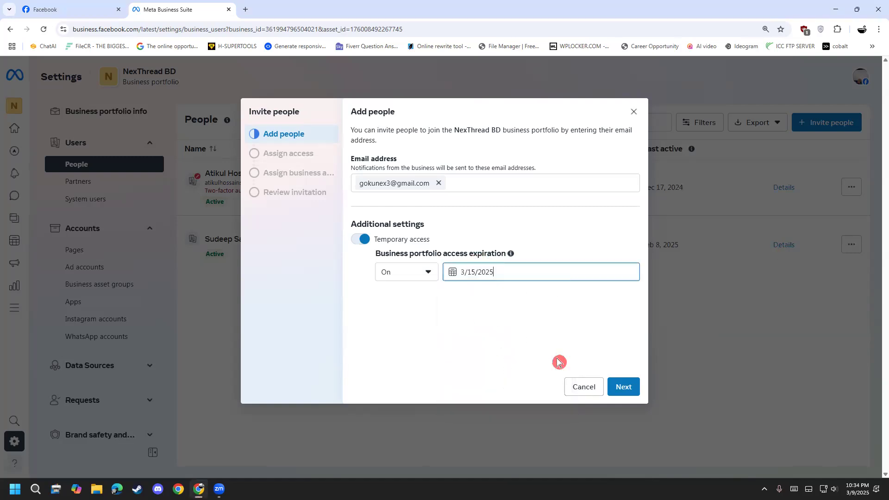
left_click(624, 391)
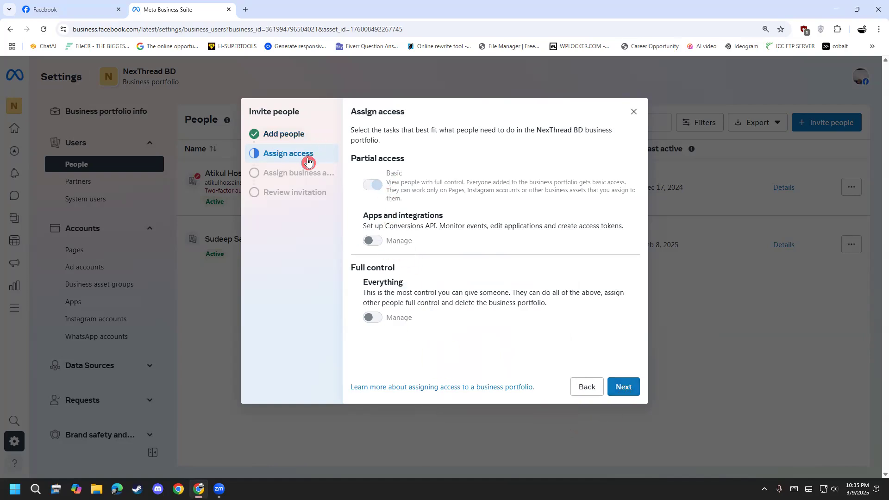
Examine the Basic and Apps and integrations access descriptions, and try to enable Manage for Apps and integrations and for Everything.
mouse_move(380, 193)
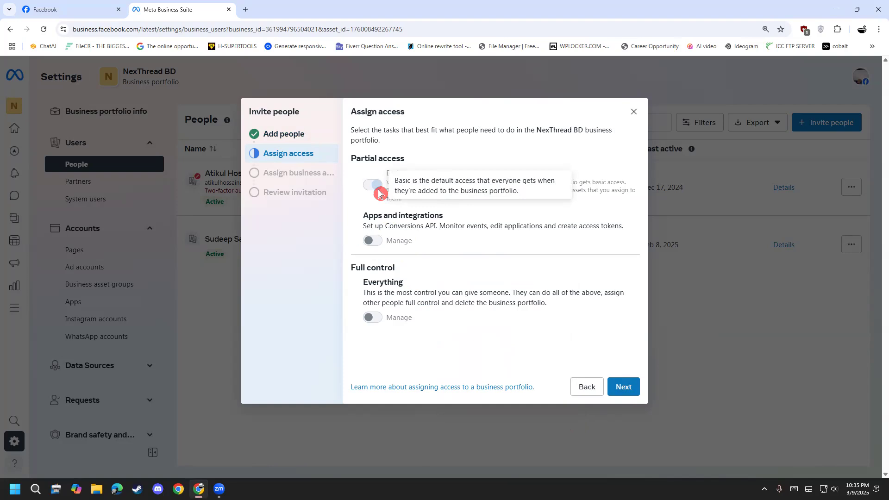
mouse_move(377, 246)
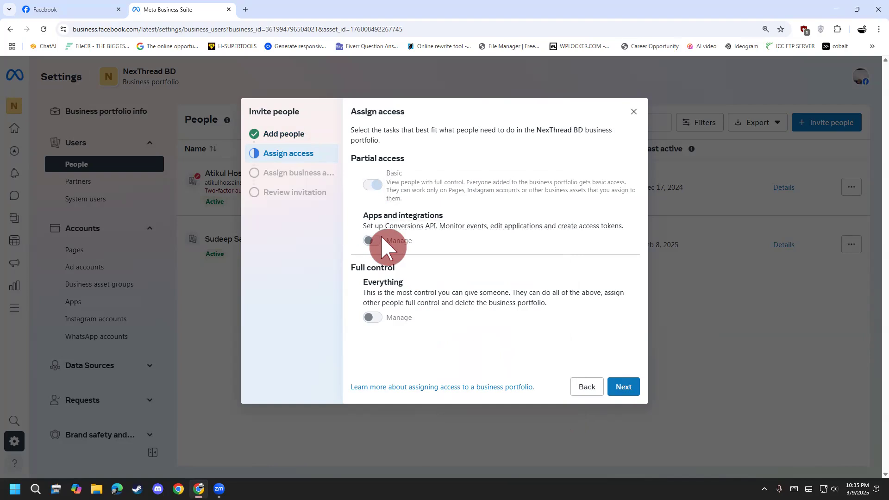
left_click_drag(389, 227, 583, 225)
left_click(498, 227)
left_click(616, 230)
left_click(616, 224)
left_click(584, 224)
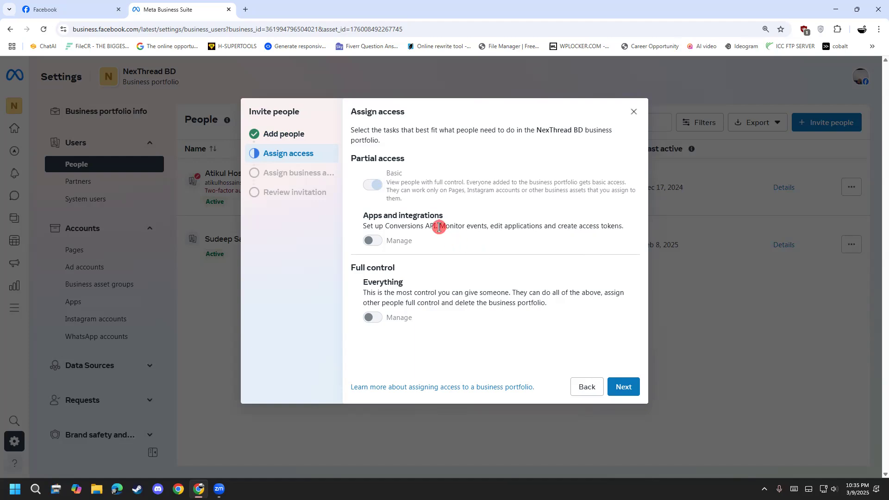
left_click_drag(440, 227, 362, 224)
left_click_drag(439, 225, 504, 222)
left_click(504, 223)
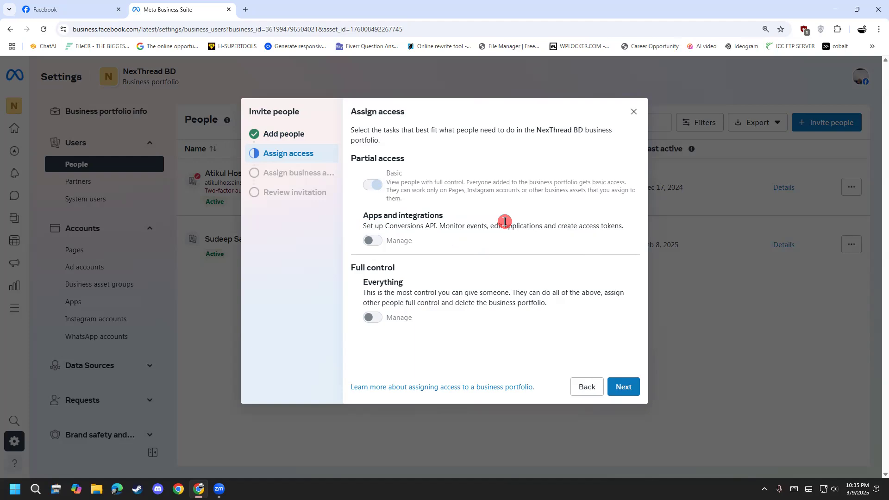
left_click(375, 243)
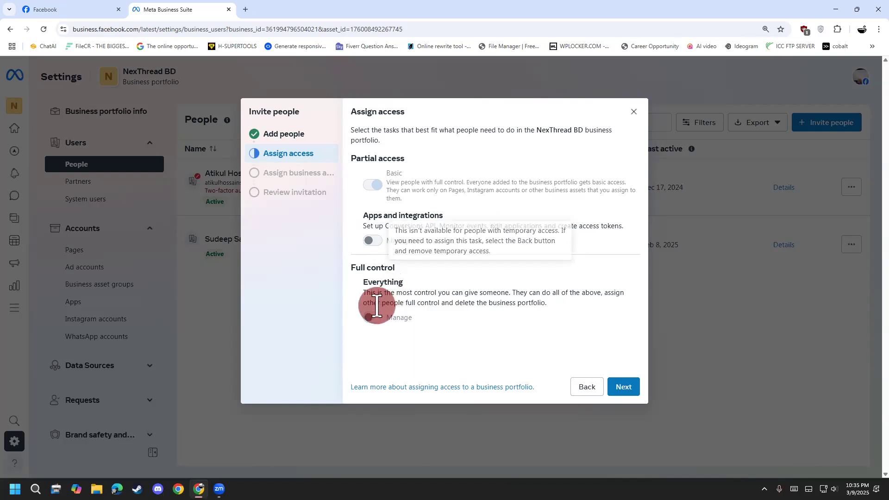
left_click(372, 321)
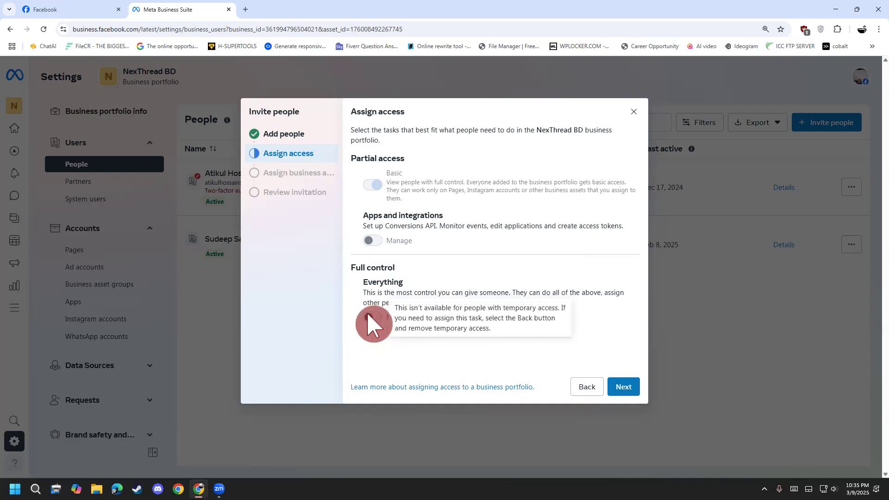
Turn off temporary access for the invitee and return to access assignment.
left_click(306, 140)
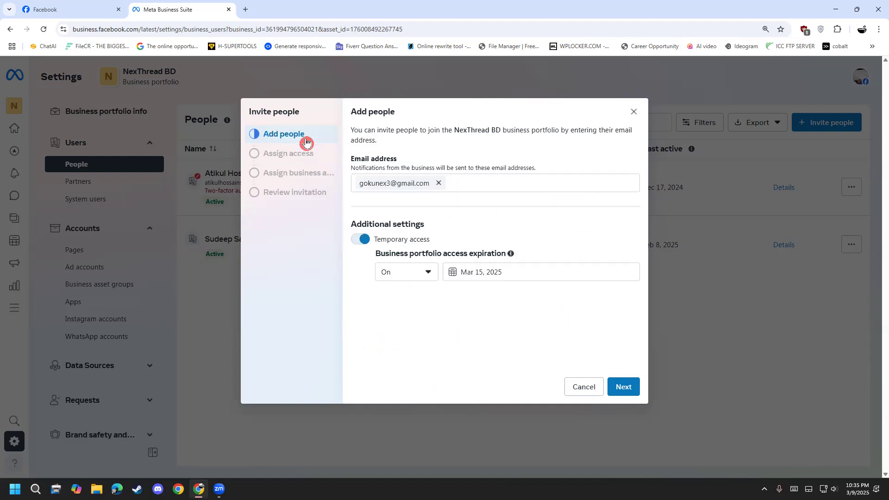
left_click(362, 239)
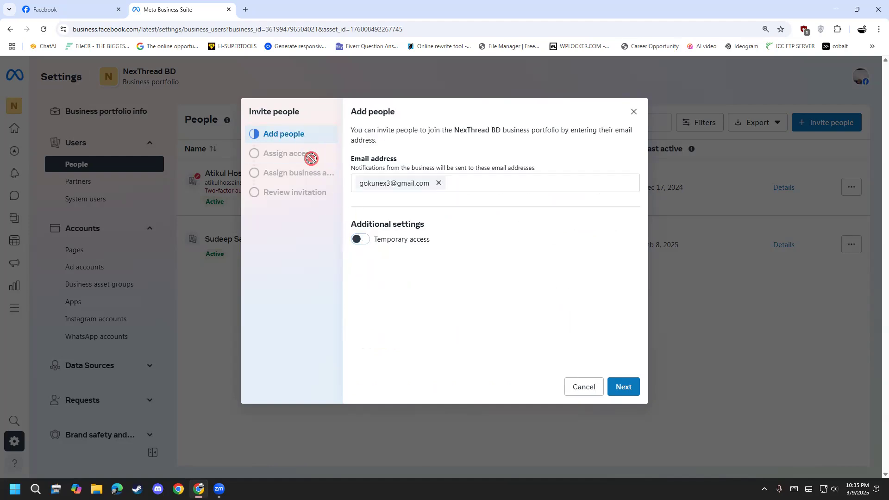
left_click(624, 387)
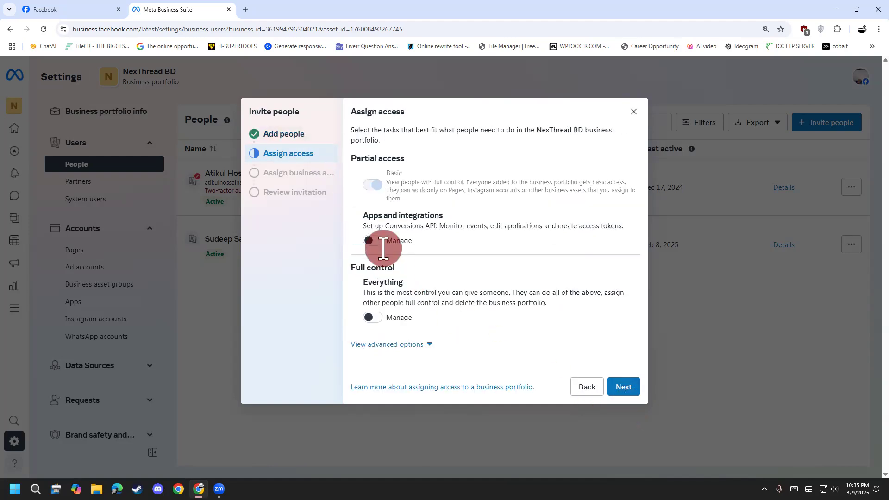
Enable Manage access for Apps and integrations, reapplying it after revisiting the Add people stage of the invitation.
left_click(374, 241)
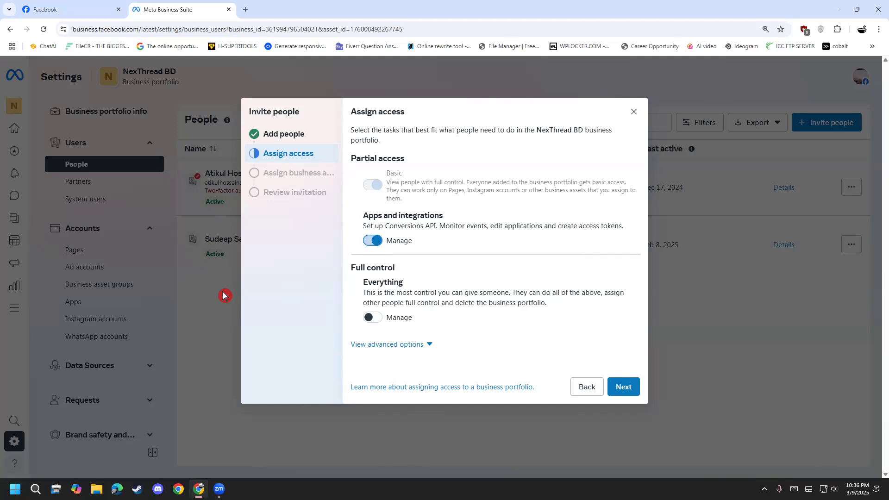
left_click(314, 142)
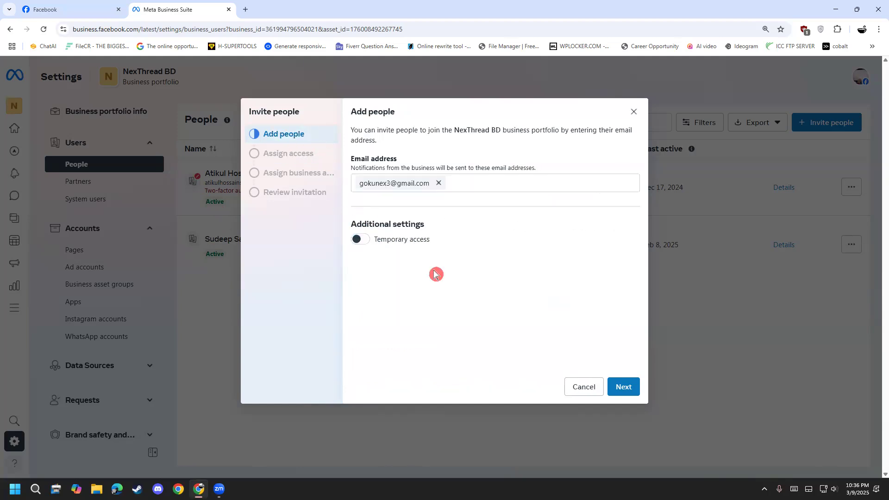
left_click(624, 387)
left_click(369, 241)
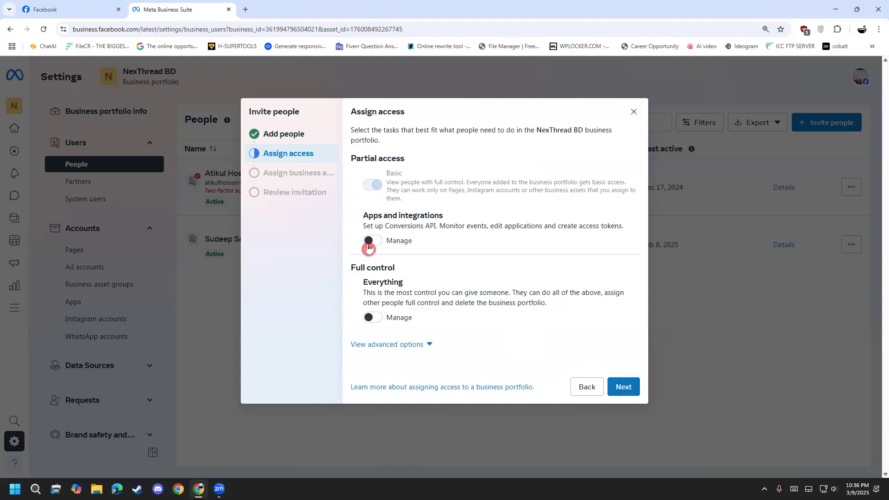
Enable Manage under Everything to give the invitee full control of the portfolio, and continue to business asset assignment.
left_click(373, 317)
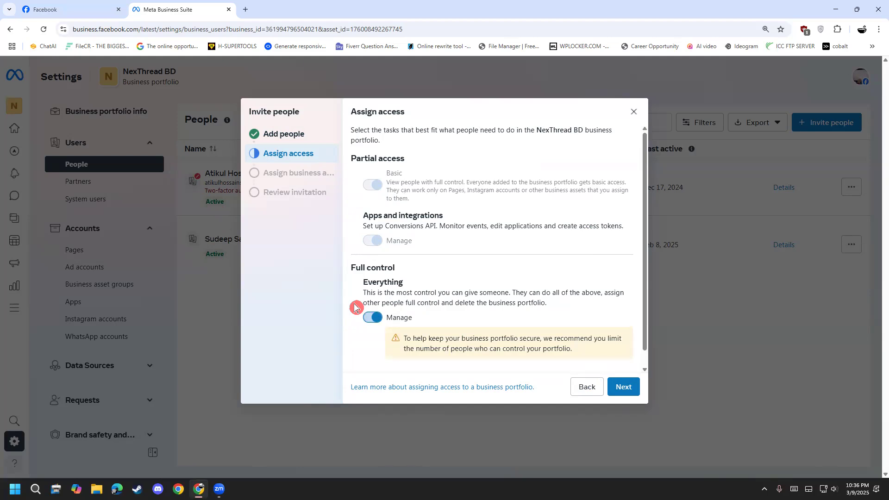
scroll(357, 306, "down", 1)
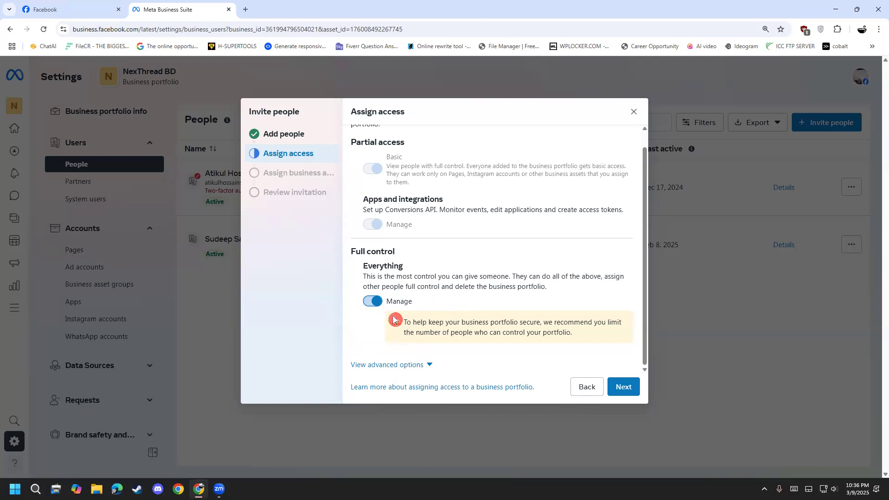
left_click_drag(454, 333, 555, 350)
left_click(554, 351)
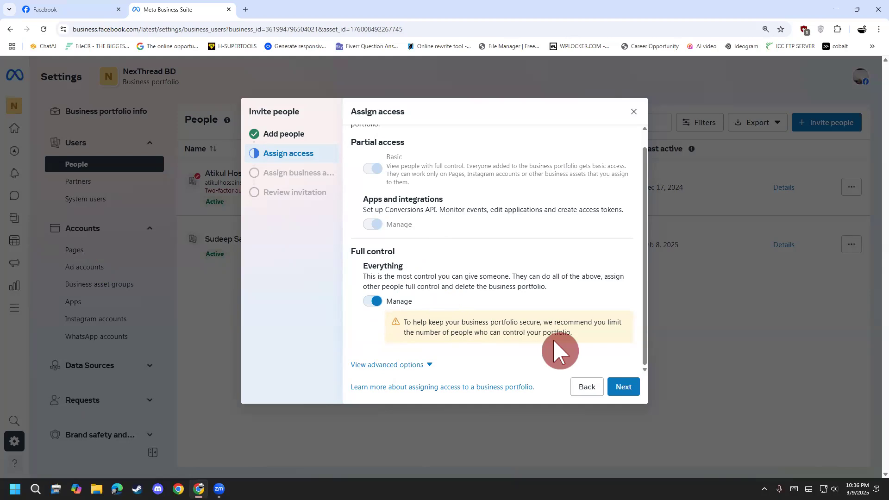
left_click(624, 386)
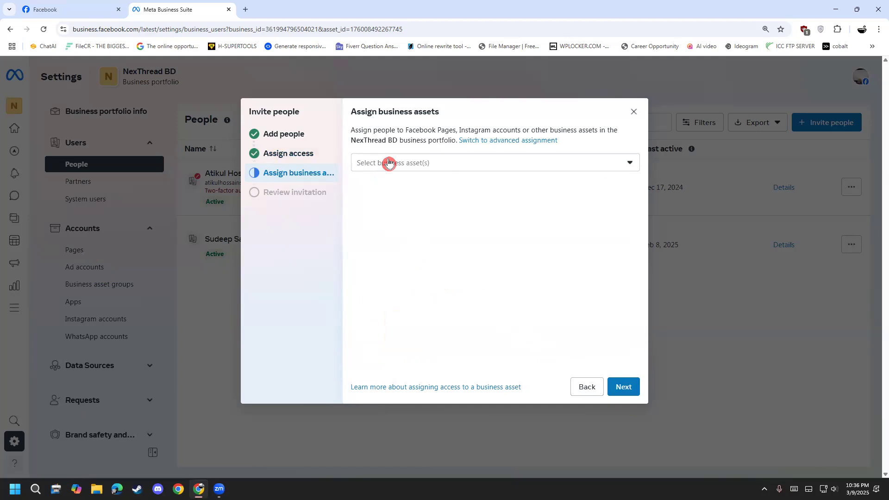
Select the NexThread BD Facebook Page as the invitee's business asset and confirm the selection.
left_click(384, 165)
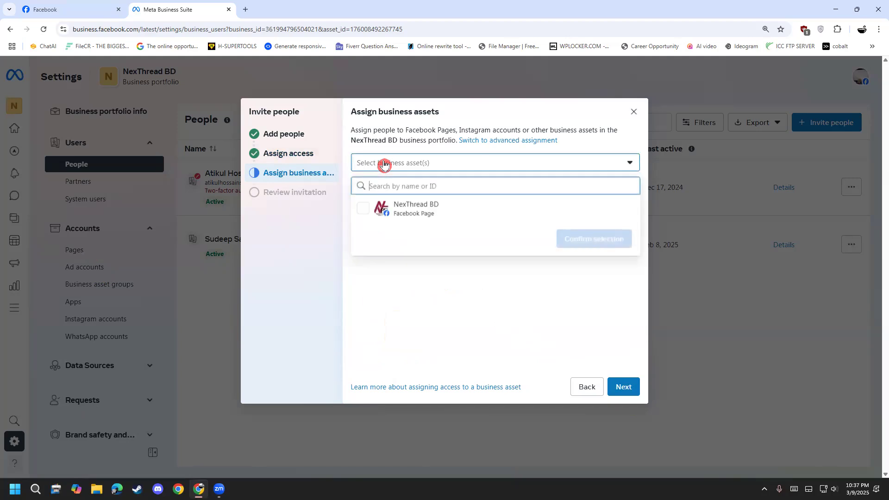
left_click(400, 211)
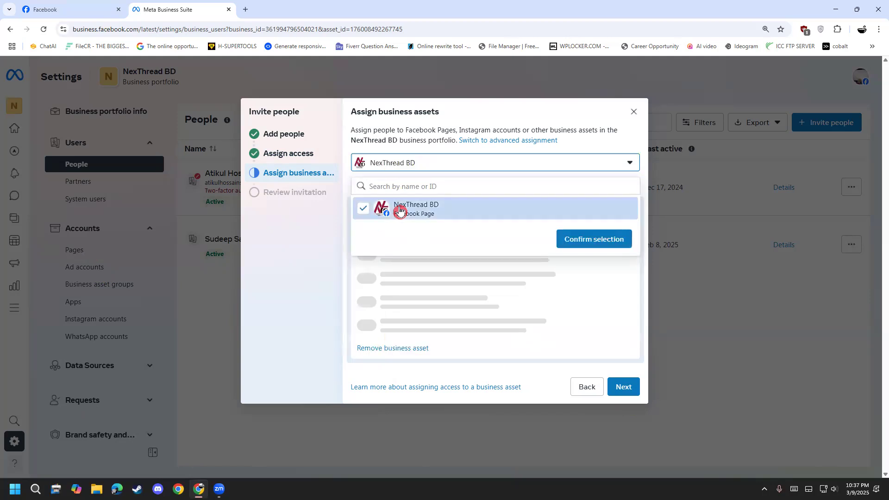
left_click(585, 238)
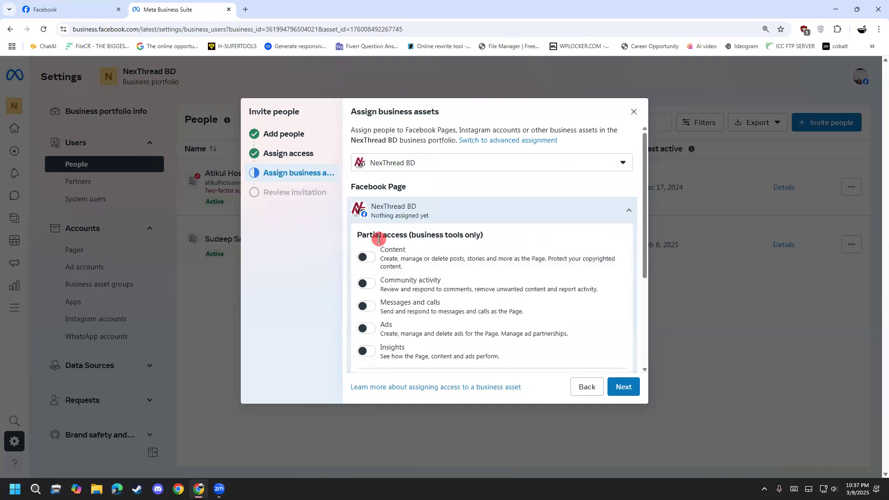
Enable Content, Community activity, Messages and calls, Ads and Insights for the Page, plus partial access for business tools and Facebook.
scroll(390, 288, "down", 2)
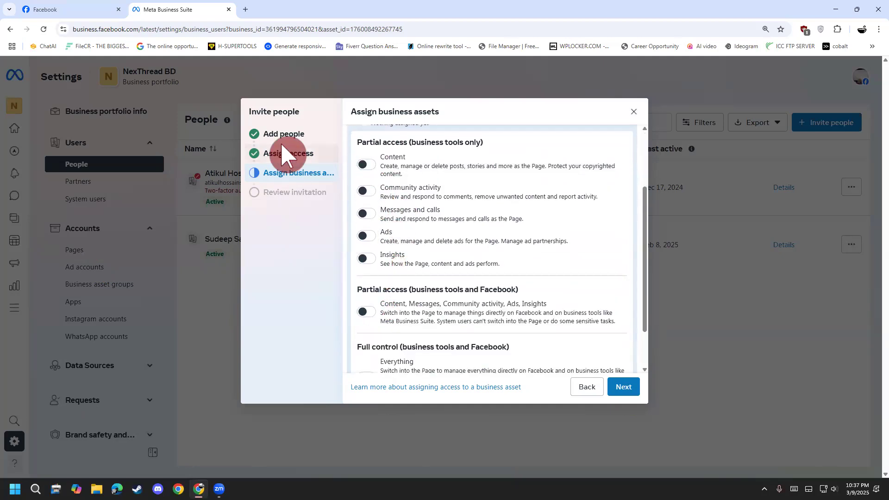
left_click(373, 167)
left_click(367, 194)
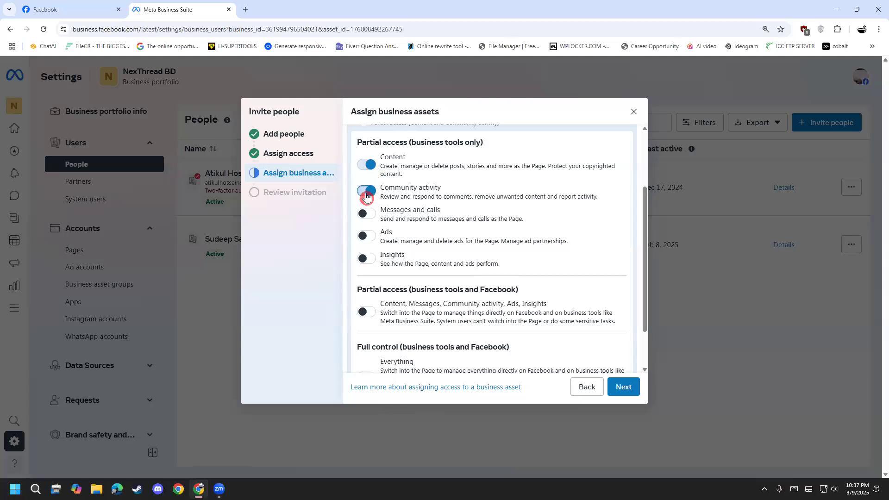
left_click(366, 217)
left_click(366, 239)
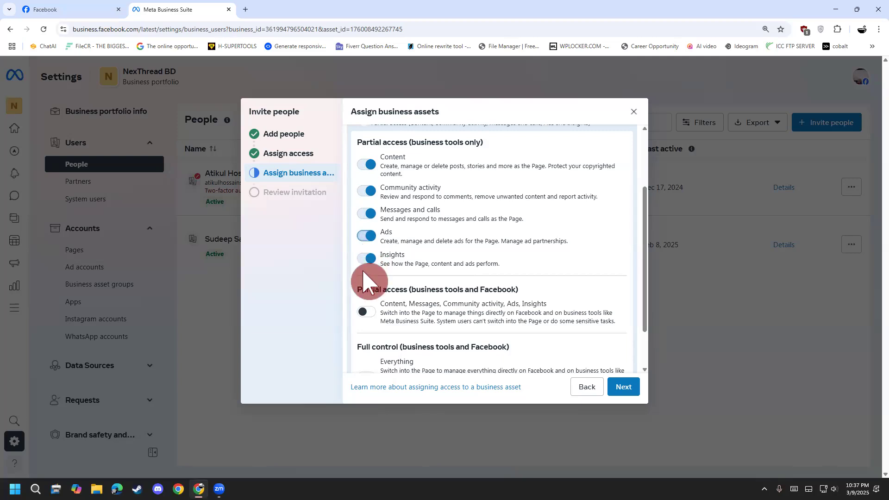
left_click(365, 257)
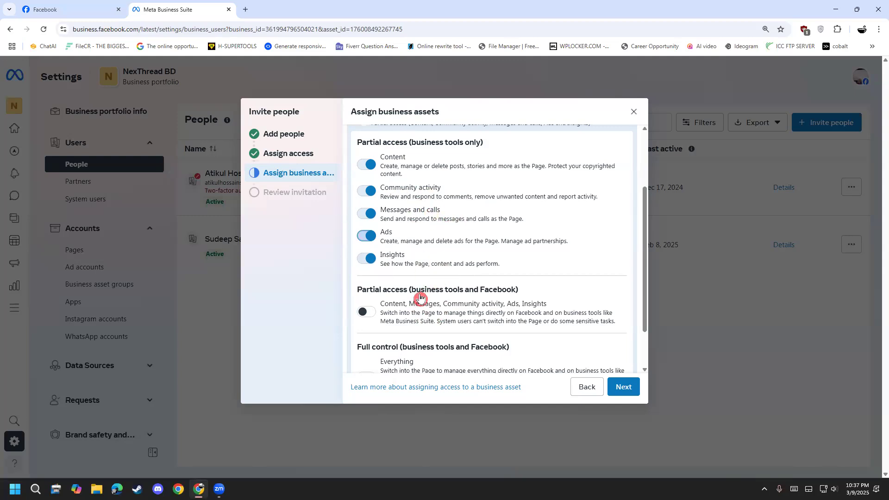
scroll(417, 297, "down", 1)
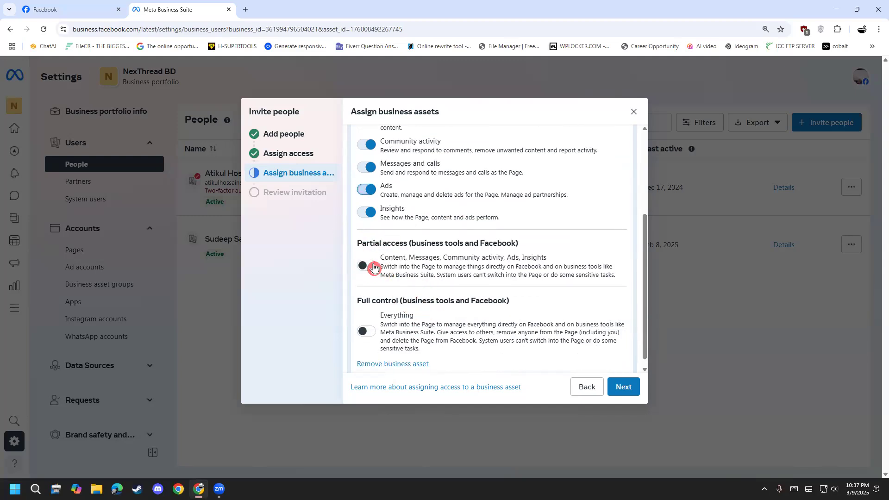
left_click(373, 267)
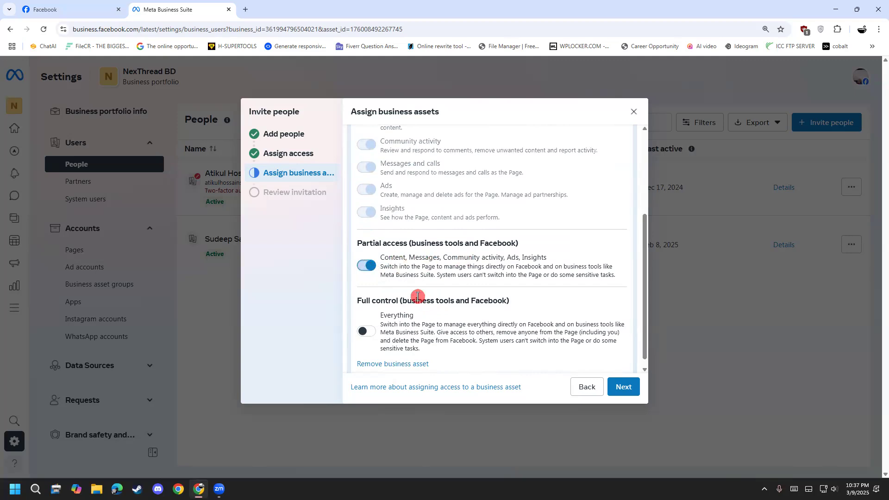
Enable Everything under Full control for the NexThread BD Page and look over its permission list.
scroll(403, 305, "down", 1)
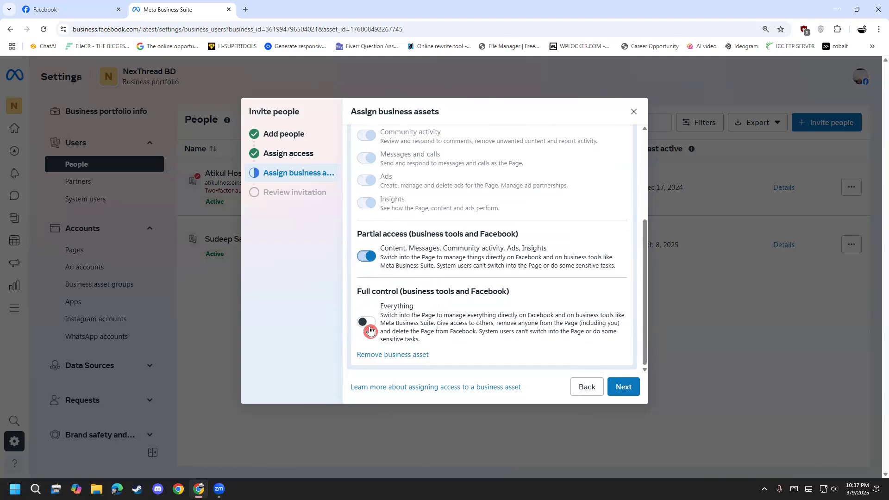
left_click(367, 323)
scroll(378, 296, "up", 4)
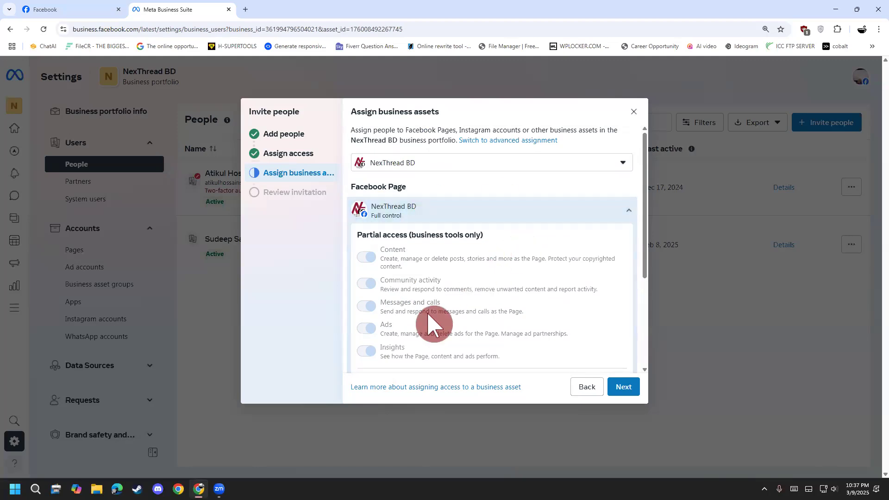
scroll(423, 283, "down", 1)
scroll(423, 283, "down", 3)
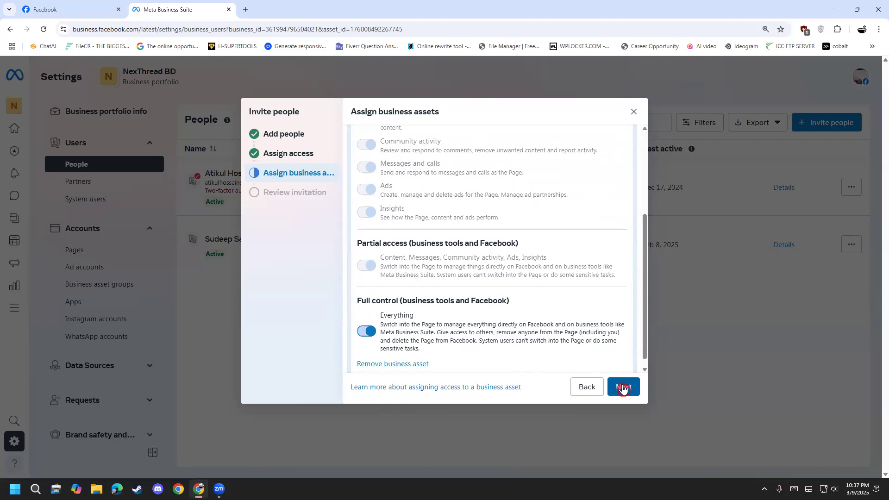
left_click(649, 52)
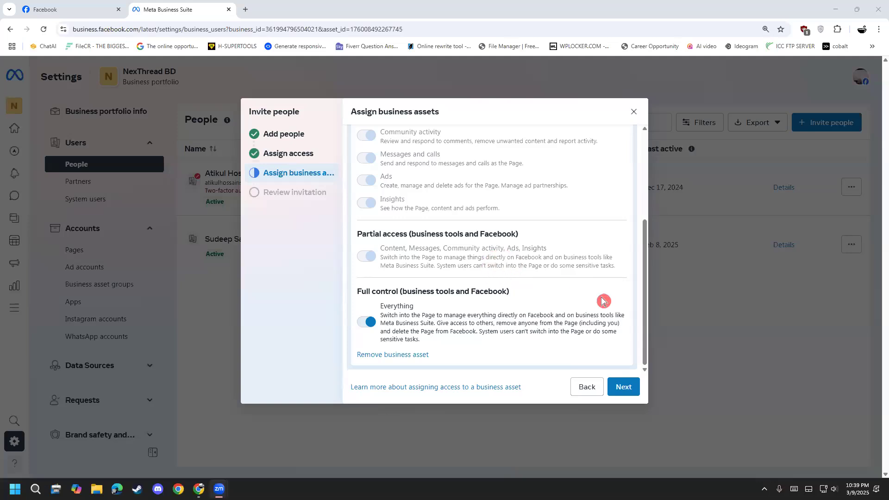
Continue to the invitation review, send the invitation and close the confirmation.
left_click(625, 387)
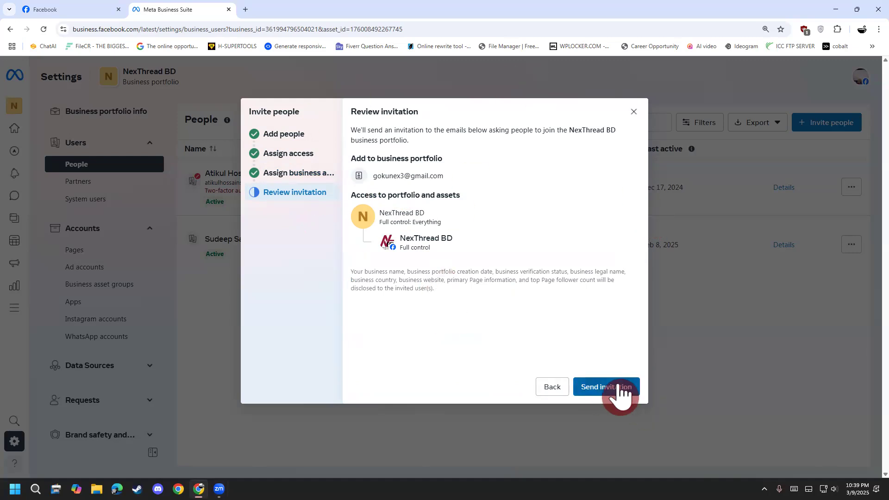
left_click(620, 387)
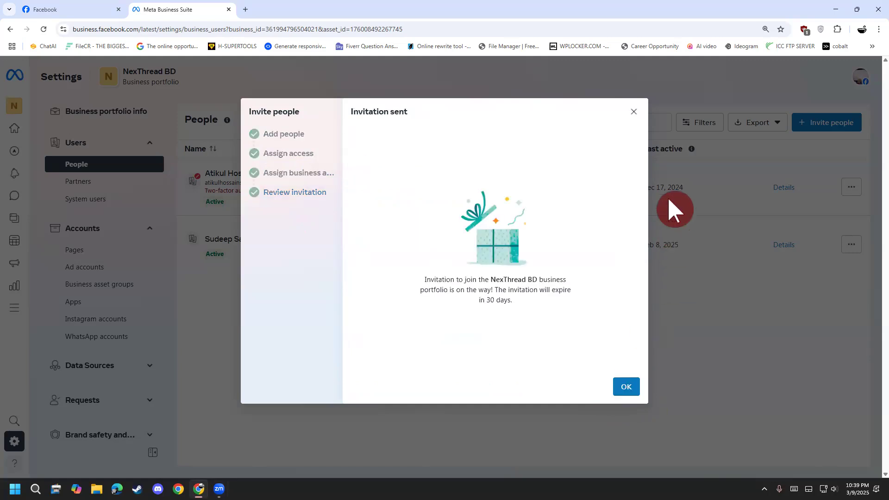
left_click(625, 387)
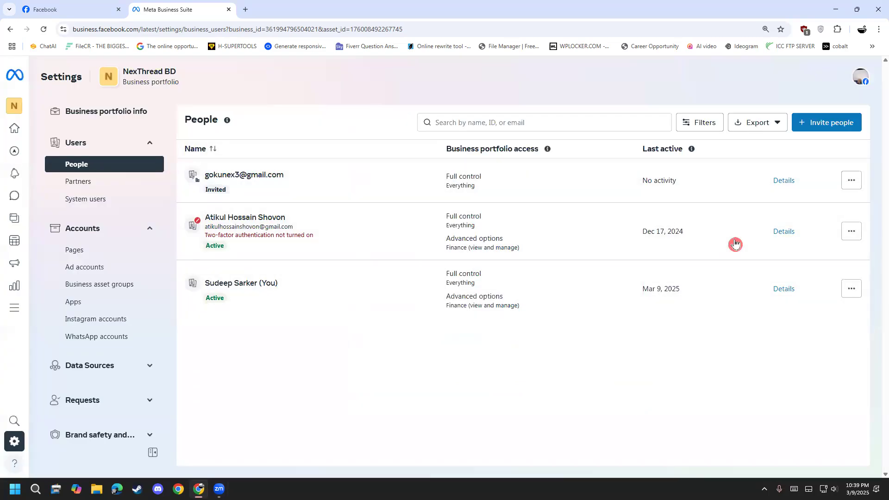
Cancel the pending invitation of the newly invited person in the People list.
left_click(854, 181)
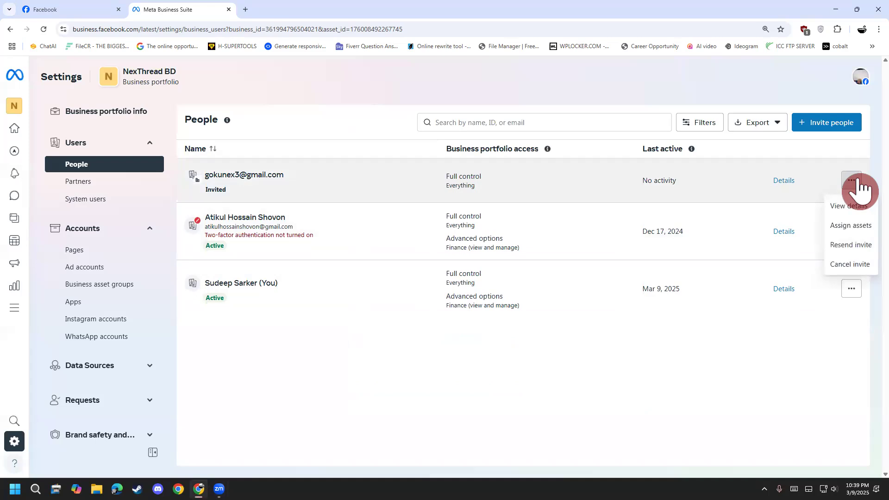
left_click(858, 265)
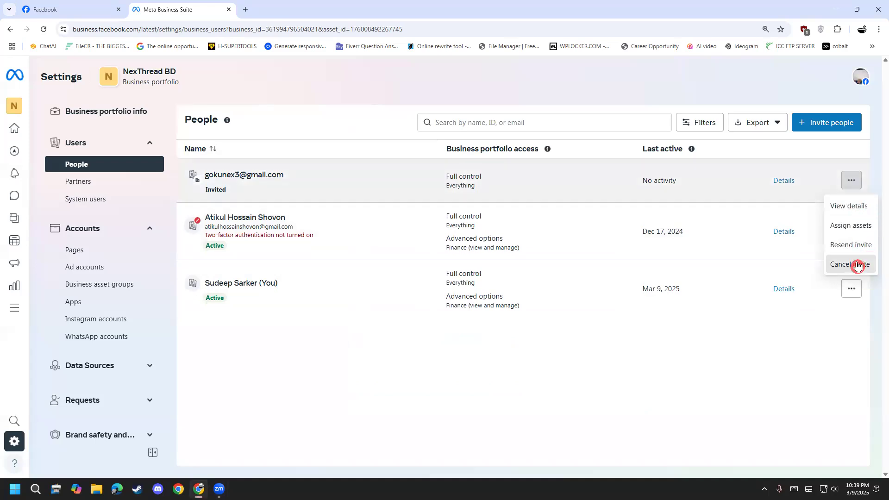
left_click(532, 233)
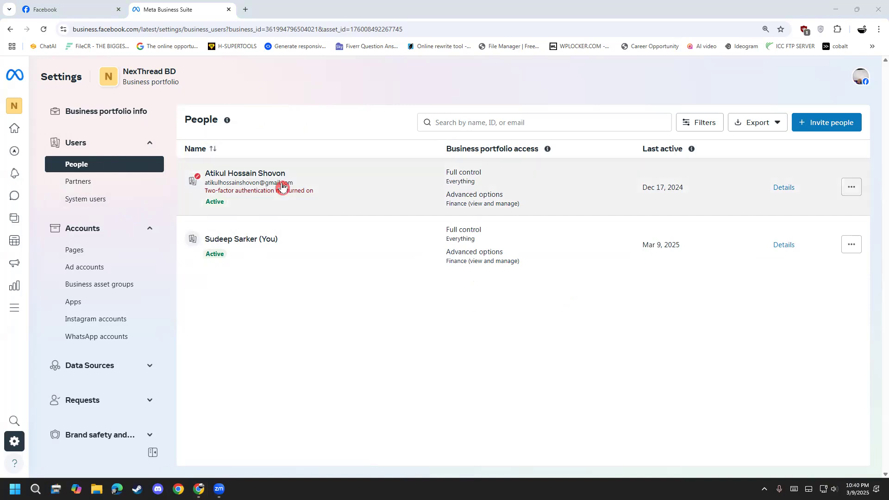
Turn off Manage under Everything in the business portfolio access of the person lacking two-factor authentication, and save.
left_click(479, 181)
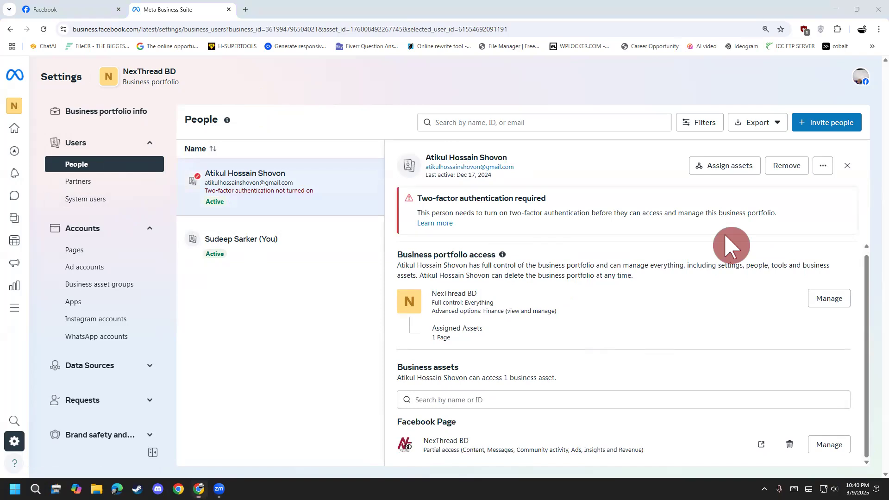
left_click(823, 166)
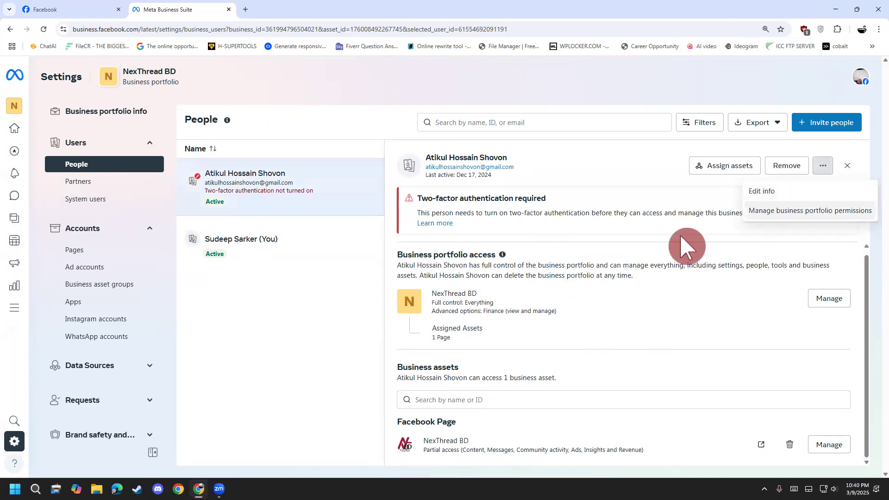
left_click(831, 302)
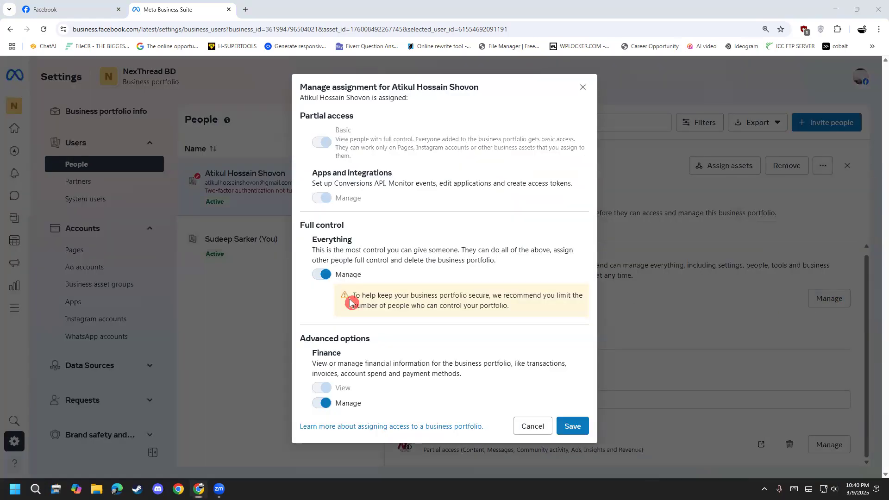
left_click(323, 275)
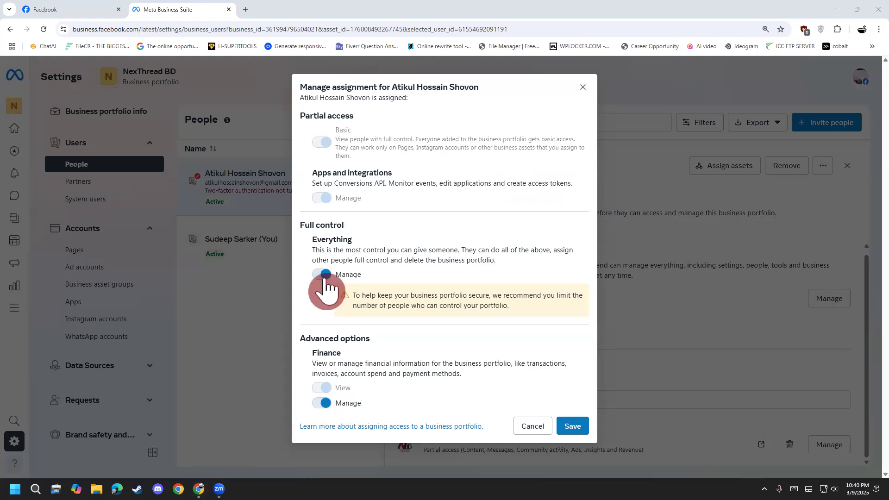
left_click(336, 380)
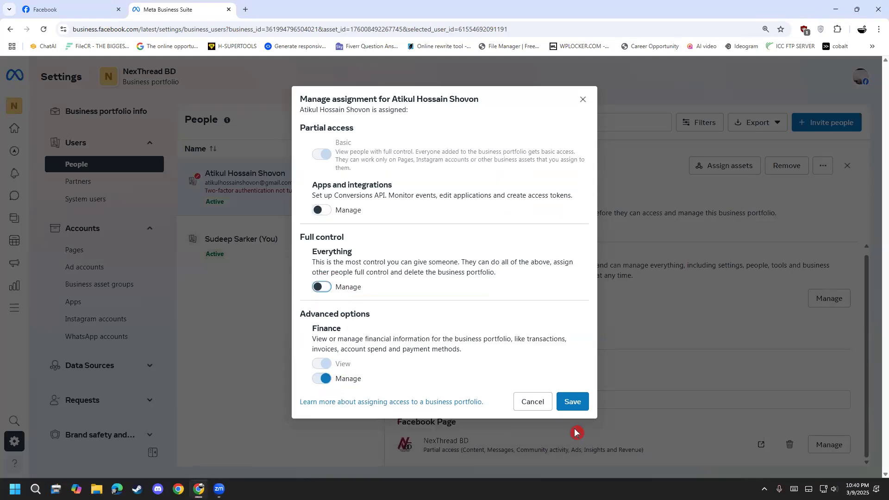
left_click(571, 401)
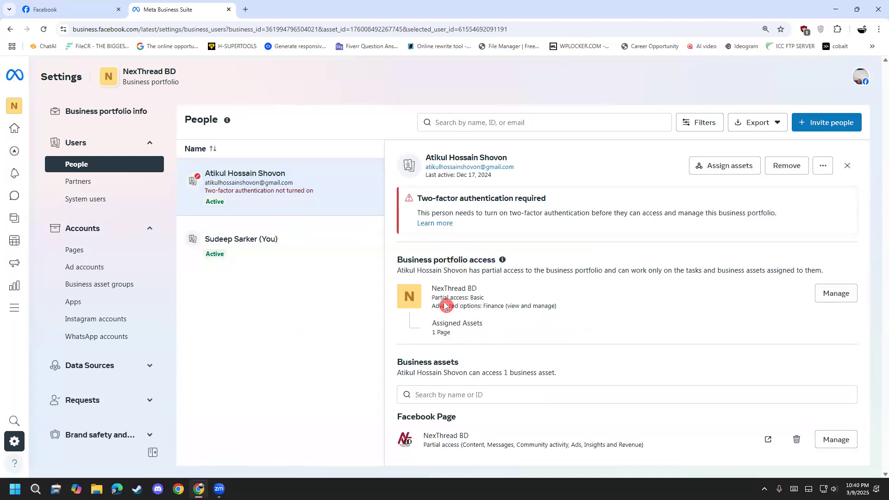
Restore the same person's full control by enabling Manage under Everything in the portfolio access, and save.
left_click_drag(471, 307, 506, 307)
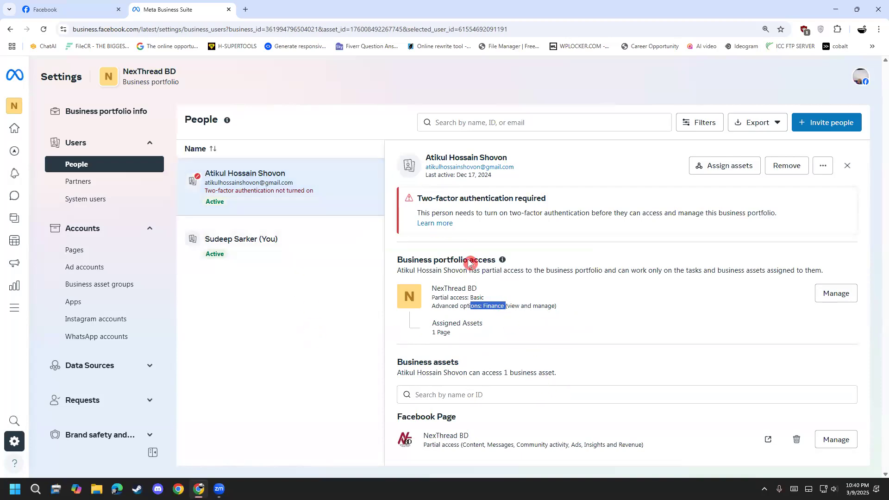
left_click(820, 293)
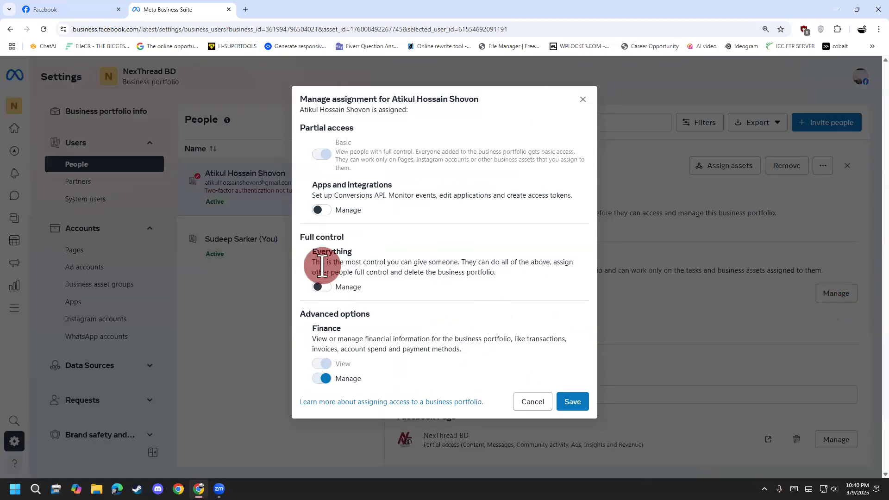
left_click(322, 286)
left_click(573, 426)
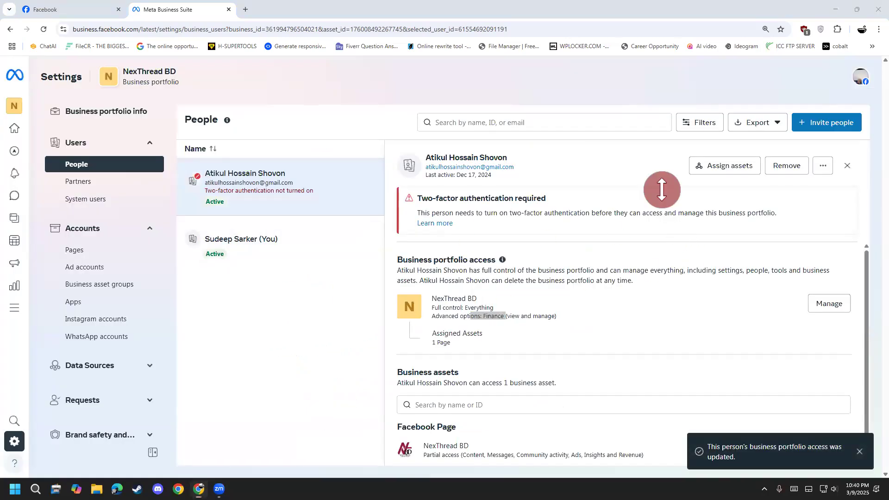
Open the Partners page in the business portfolio settings.
left_click(77, 184)
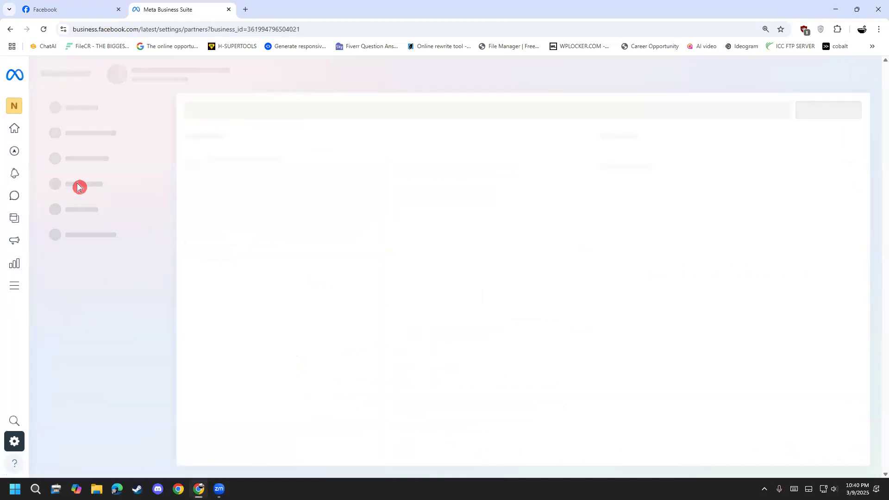
left_click(474, 68)
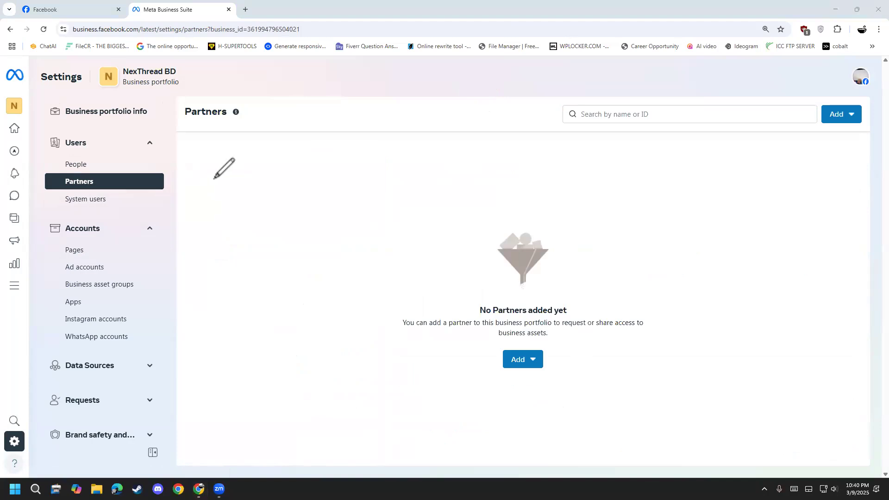
left_click_drag(202, 161, 195, 236)
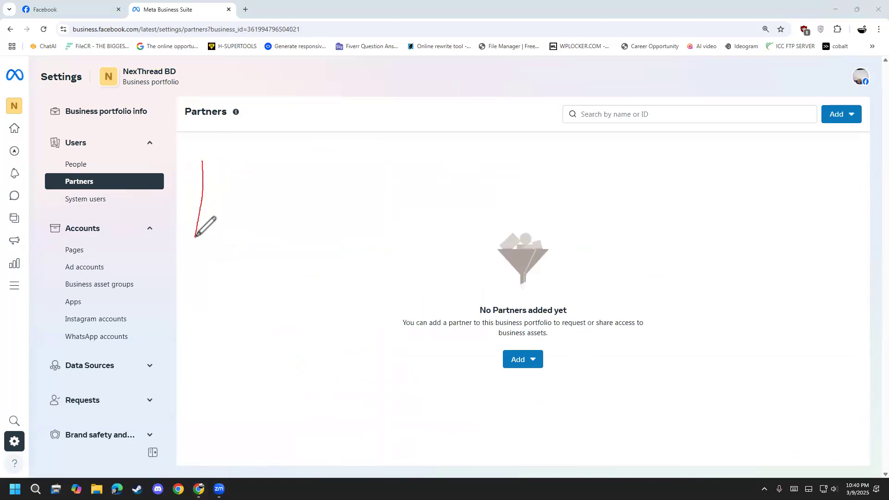
left_click_drag(205, 163, 234, 215)
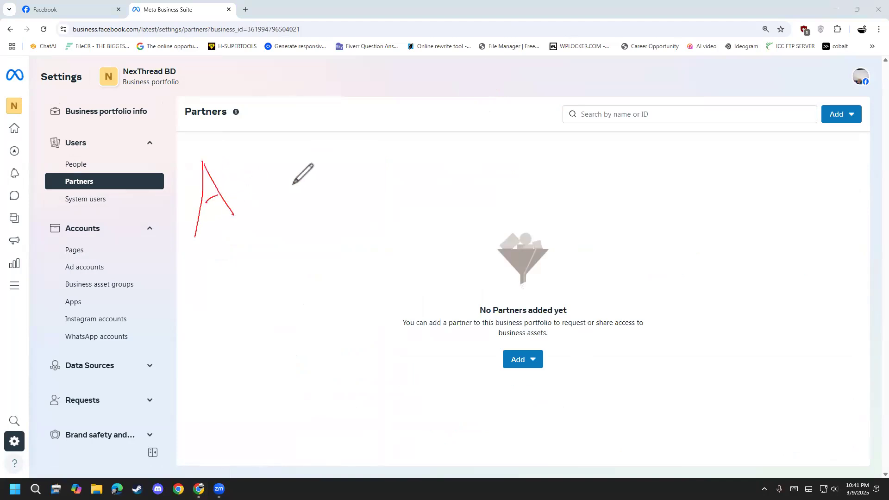
mouse_move(338, 131)
left_mouse_down()
mouse_move(350, 189)
mouse_move(378, 126)
mouse_move(373, 172)
mouse_move(346, 179)
left_mouse_up()
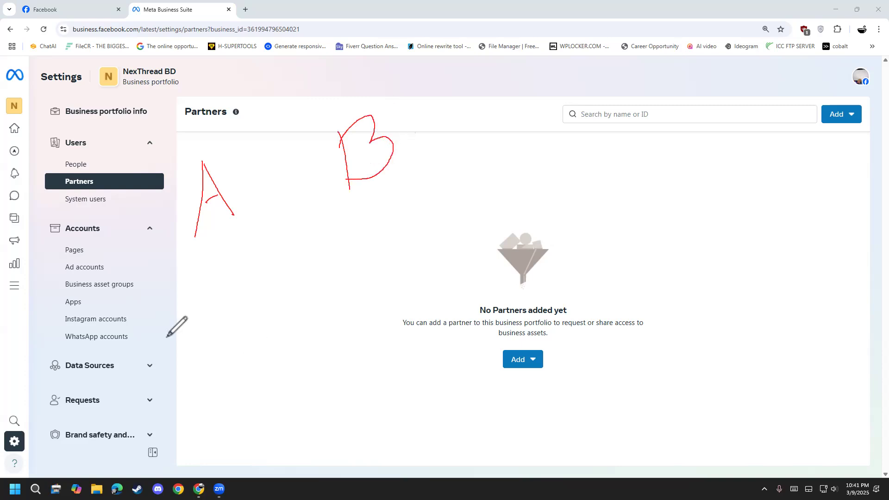
mouse_move(163, 353)
left_mouse_down()
mouse_move(198, 385)
mouse_move(172, 393)
left_mouse_up()
mouse_move(213, 331)
left_mouse_down()
mouse_move(240, 308)
mouse_move(262, 362)
mouse_move(245, 378)
left_mouse_up()
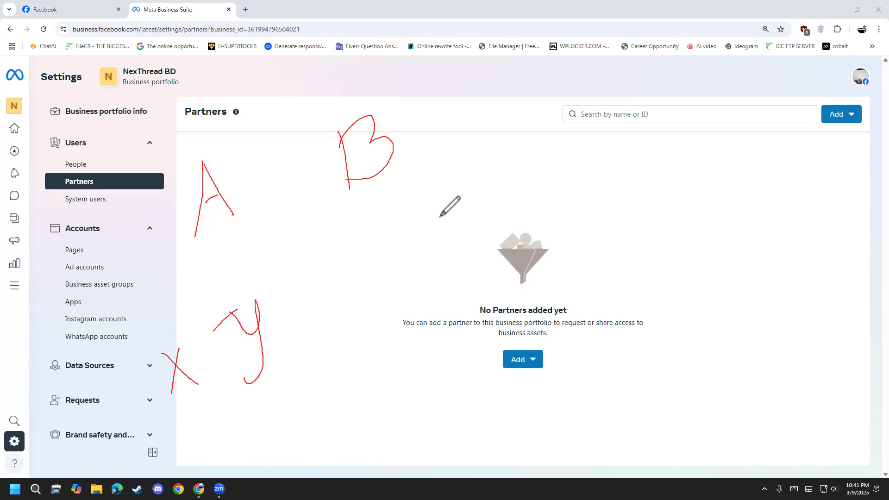
mouse_move(435, 184)
left_mouse_down()
mouse_move(447, 171)
mouse_move(445, 210)
left_mouse_up()
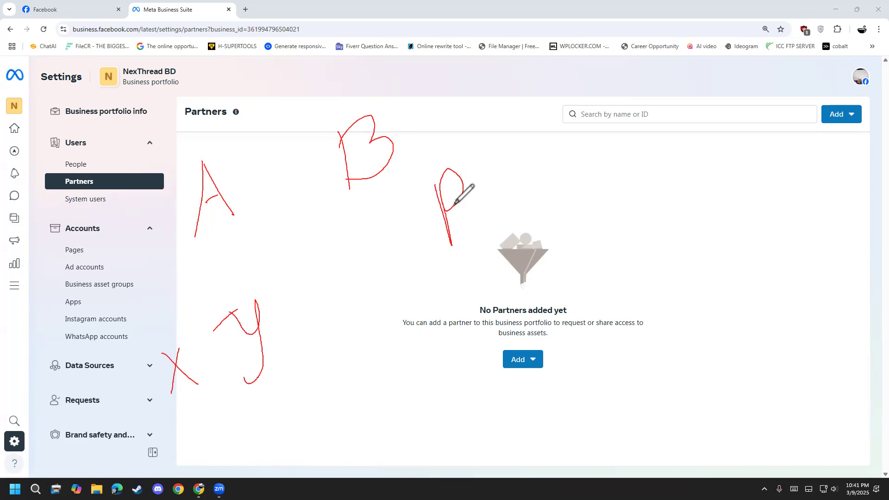
mouse_move(536, 132)
left_mouse_down()
mouse_move(520, 171)
mouse_move(538, 201)
mouse_move(567, 162)
left_mouse_up()
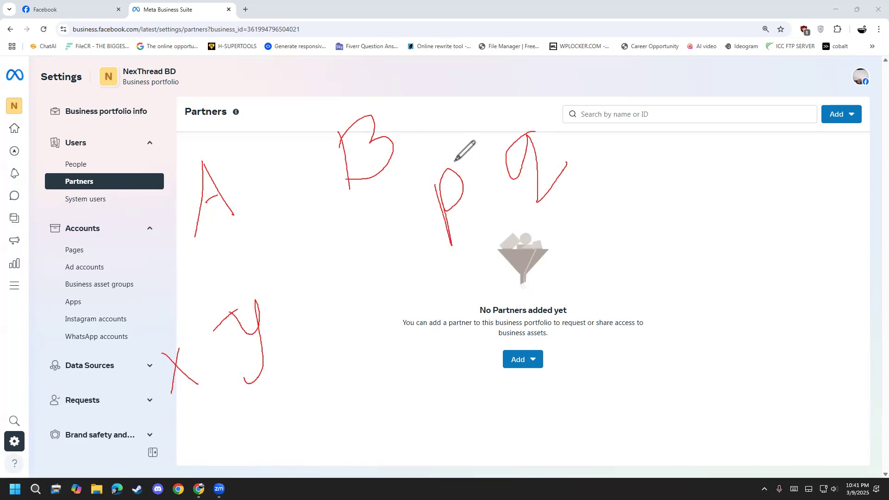
mouse_move(449, 160)
left_mouse_down()
mouse_move(423, 178)
mouse_move(496, 235)
mouse_move(460, 161)
left_mouse_up()
mouse_move(502, 128)
left_mouse_down()
mouse_move(493, 199)
mouse_move(531, 114)
left_mouse_up()
mouse_move(569, 287)
left_mouse_down()
mouse_move(632, 103)
mouse_move(649, 125)
left_mouse_up()
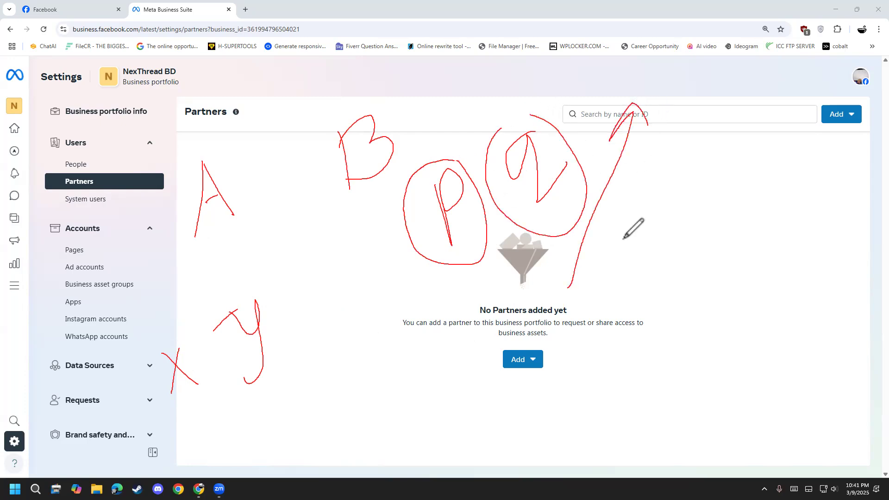
mouse_move(177, 316)
left_mouse_down()
mouse_move(160, 337)
mouse_move(197, 341)
mouse_move(177, 315)
left_mouse_up()
mouse_move(244, 294)
left_mouse_down()
mouse_move(259, 411)
mouse_move(256, 298)
left_mouse_up()
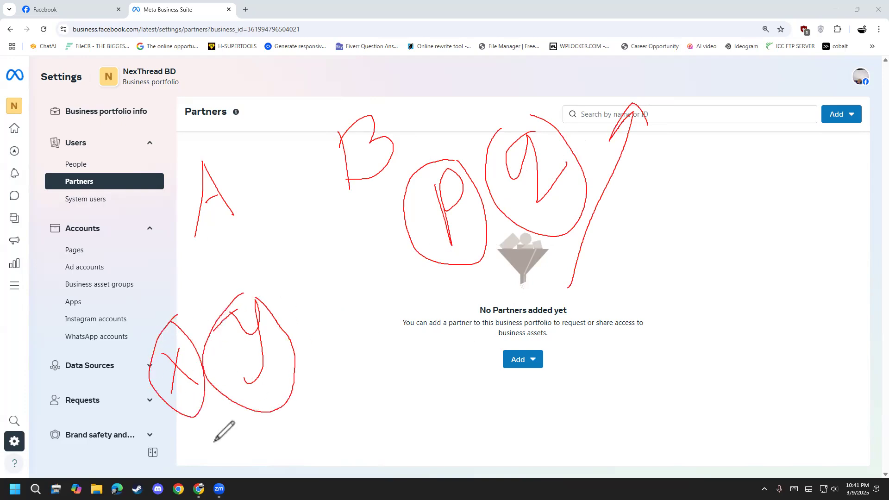
mouse_move(324, 346)
left_mouse_down()
mouse_move(322, 431)
mouse_move(327, 410)
left_mouse_up()
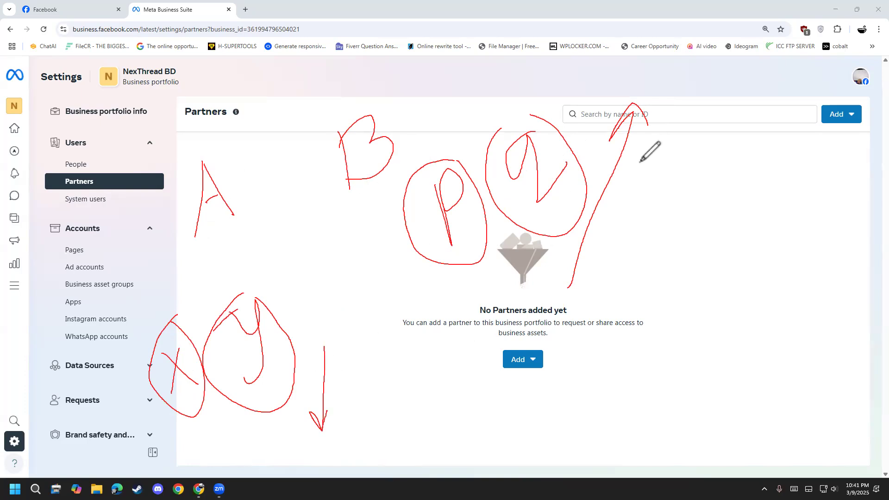
mouse_move(245, 212)
left_mouse_down()
mouse_move(312, 219)
mouse_move(337, 204)
mouse_move(320, 195)
left_mouse_up()
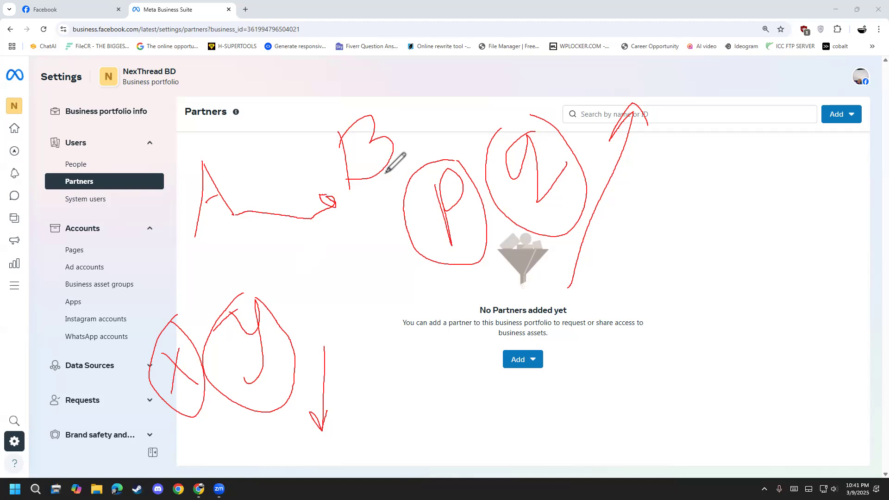
mouse_move(385, 172)
left_mouse_down()
mouse_move(285, 309)
mouse_move(289, 295)
left_mouse_up()
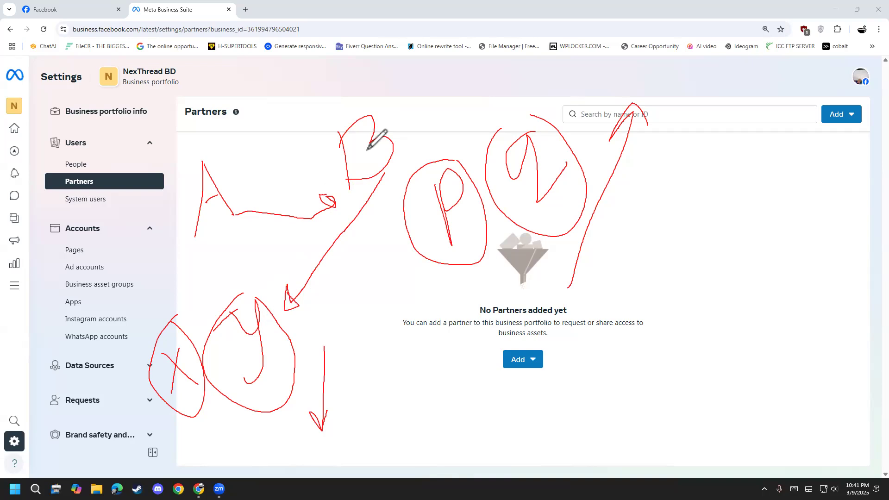
left_click_drag(96, 176, 161, 169)
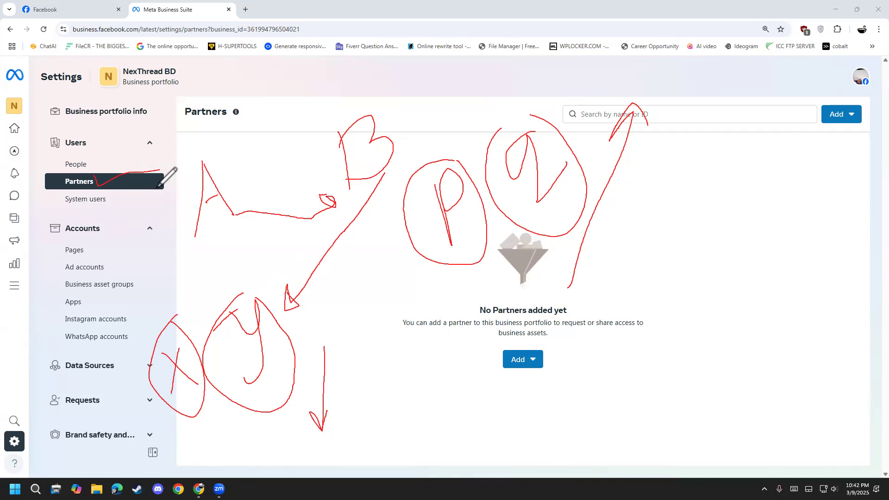
left_click(34, 374)
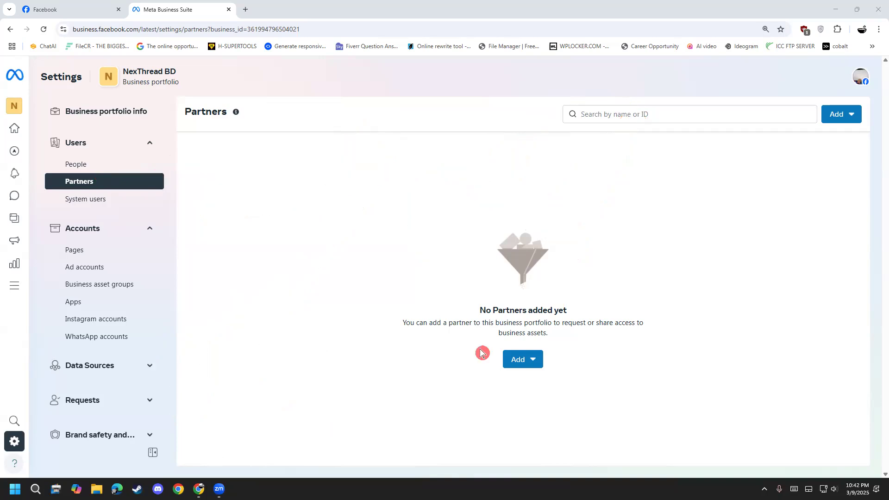
Show the options for adding a partner to the business portfolio.
left_click(515, 359)
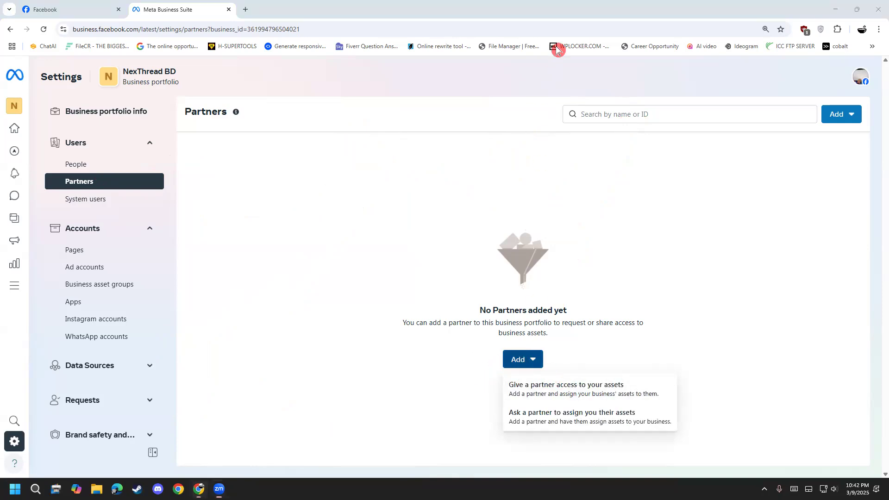
mouse_move(279, 214)
left_mouse_down()
mouse_move(329, 162)
mouse_move(327, 147)
left_mouse_up()
left_click_drag(418, 100, 496, 148)
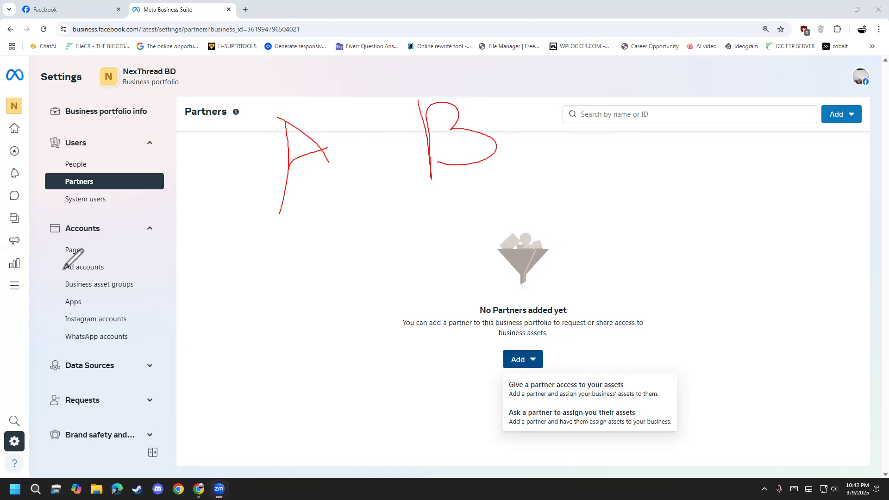
mouse_move(464, 180)
left_mouse_down()
mouse_move(531, 195)
mouse_move(563, 212)
mouse_move(592, 192)
left_mouse_up()
mouse_move(589, 137)
left_mouse_down()
mouse_move(541, 146)
mouse_move(614, 258)
mouse_move(607, 135)
left_mouse_up()
mouse_move(546, 258)
left_mouse_down()
mouse_move(355, 232)
mouse_move(335, 201)
mouse_move(324, 226)
left_mouse_up()
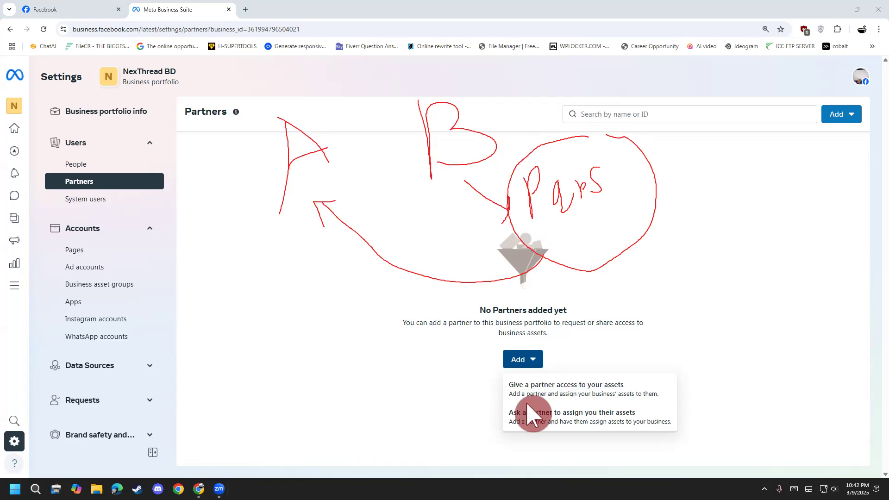
key("Escape")
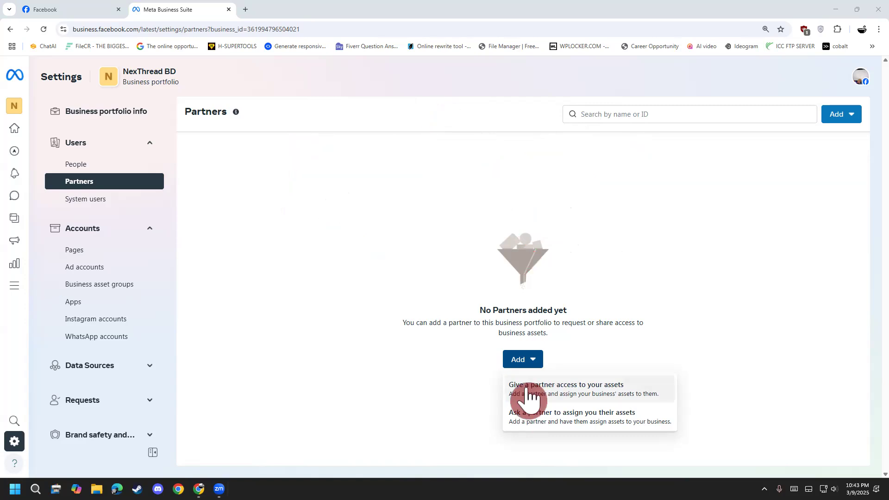
Start a request asking a partner to assign their assets, and look at the partner's contact name and contact email fields.
left_click(629, 421)
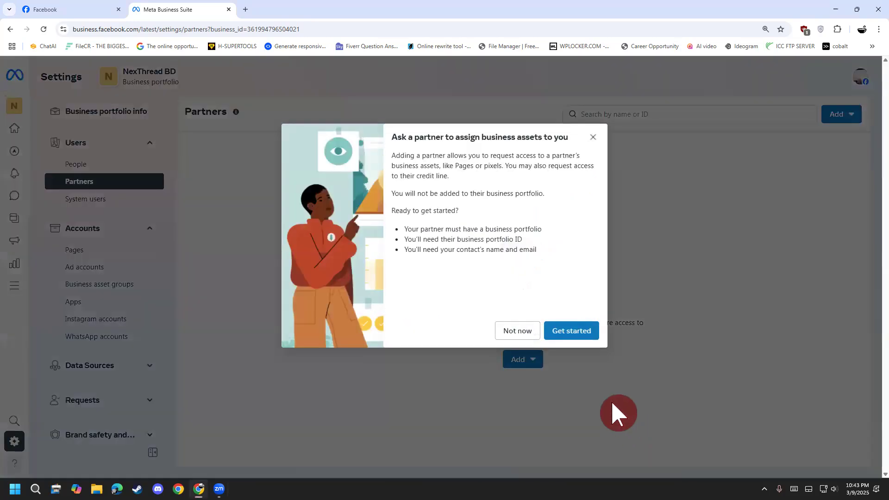
left_click(572, 334)
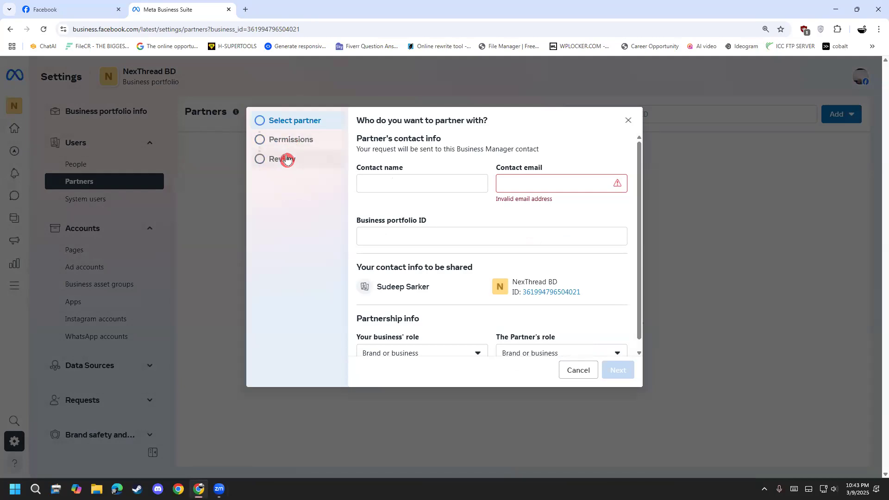
left_click(377, 184)
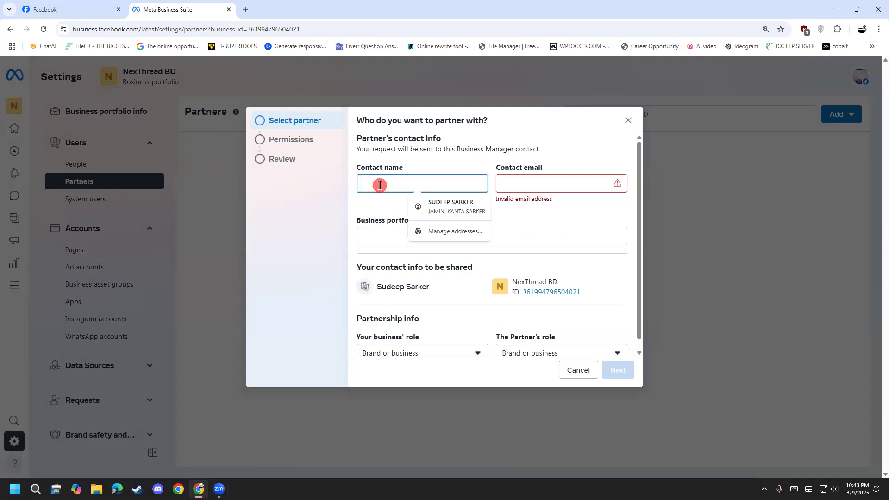
left_click(561, 184)
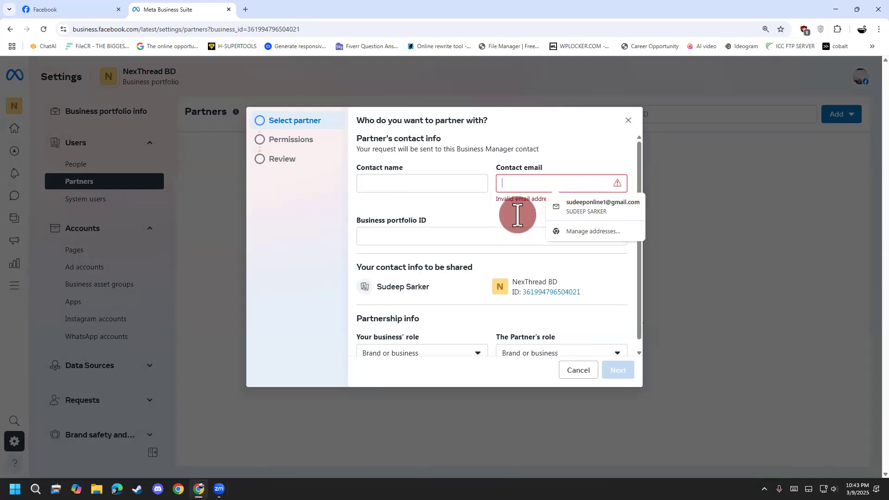
left_click(517, 215)
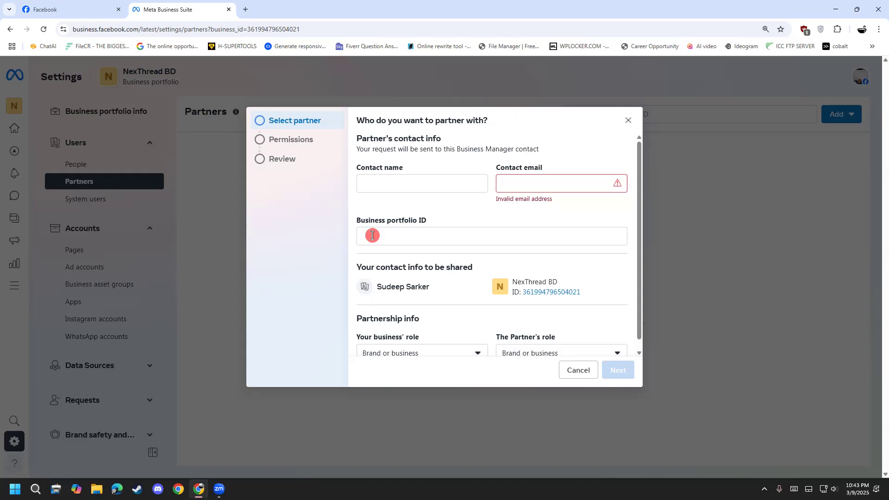
left_click(411, 74)
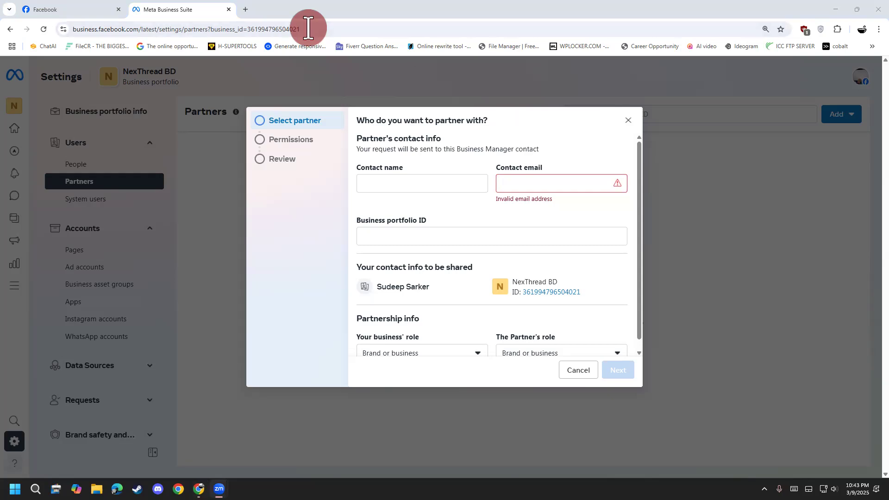
mouse_move(315, 45)
left_mouse_down()
mouse_move(71, 46)
mouse_move(65, 19)
mouse_move(334, 27)
mouse_move(307, 50)
left_mouse_up()
left_click_drag(216, 15, 216, 40)
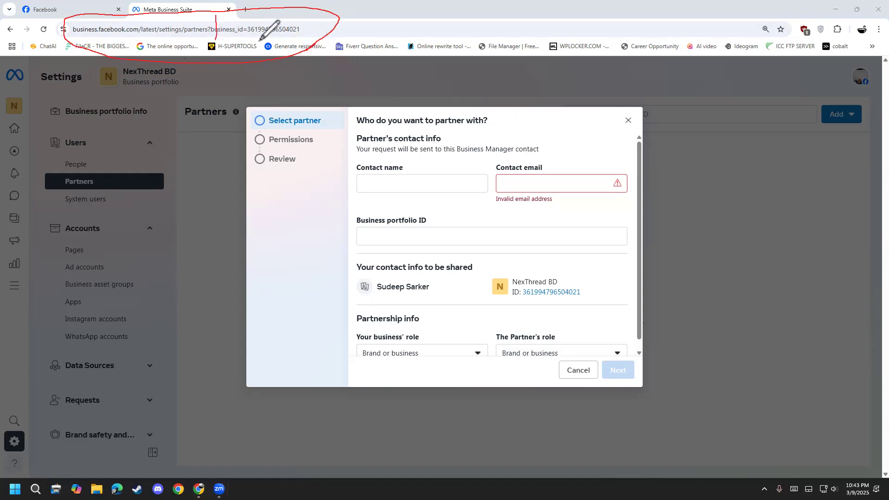
key("ctrl+z")
mouse_move(205, 17)
left_mouse_down()
mouse_move(205, 50)
mouse_move(308, 41)
mouse_move(301, 21)
mouse_move(207, 27)
left_mouse_up()
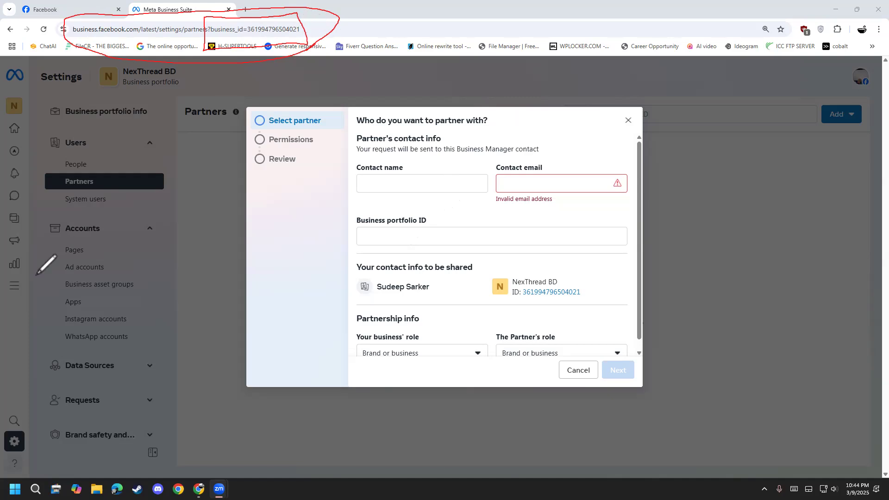
right_click(67, 313)
left_click(67, 312)
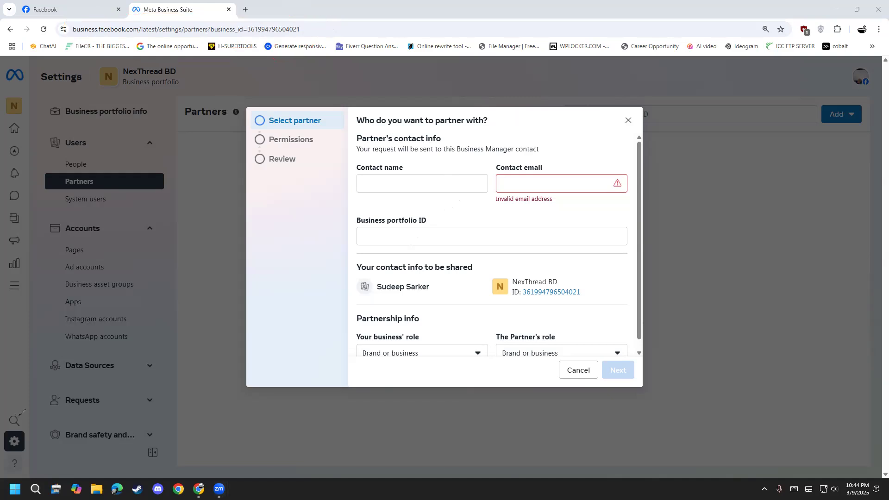
Examine the business portfolio ID field and the role choices for your business and the partner in the request form.
left_click(395, 237)
left_click(312, 284)
scroll(432, 304, "down", 1)
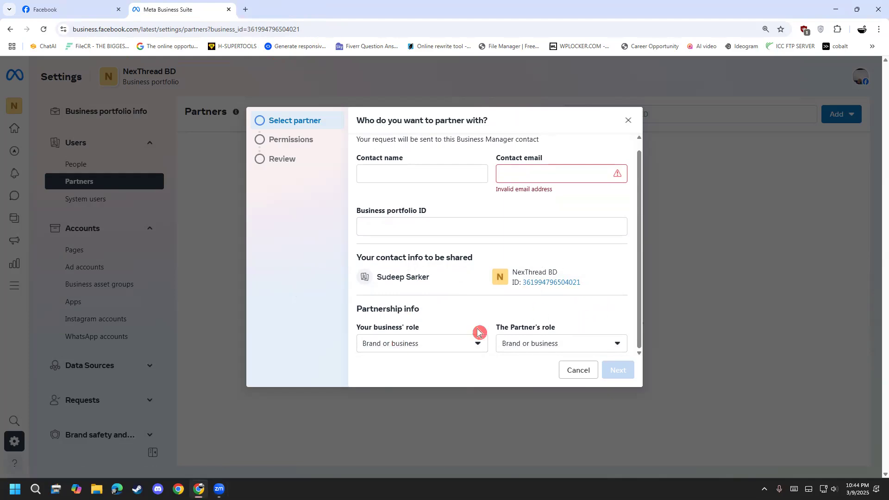
left_click(427, 344)
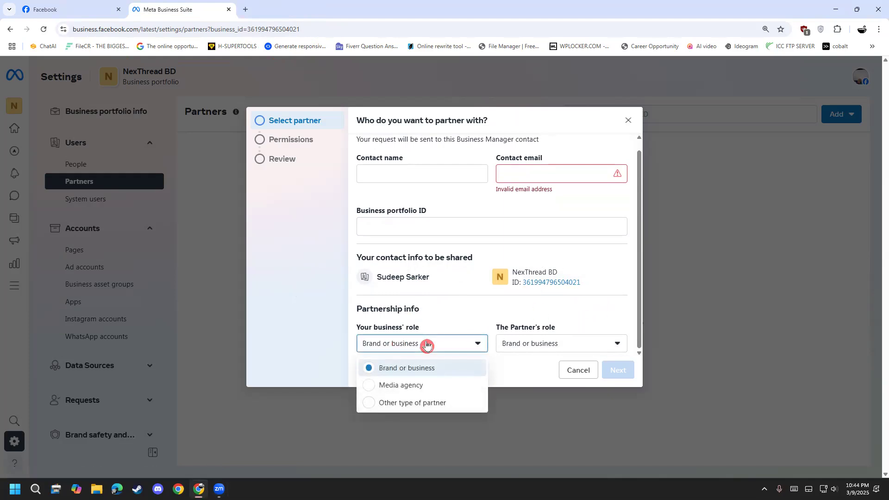
left_click(427, 344)
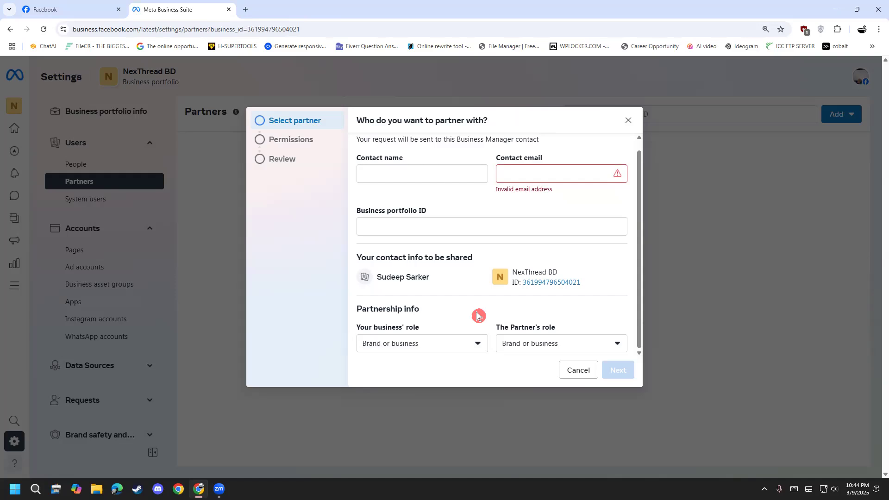
left_click(472, 346)
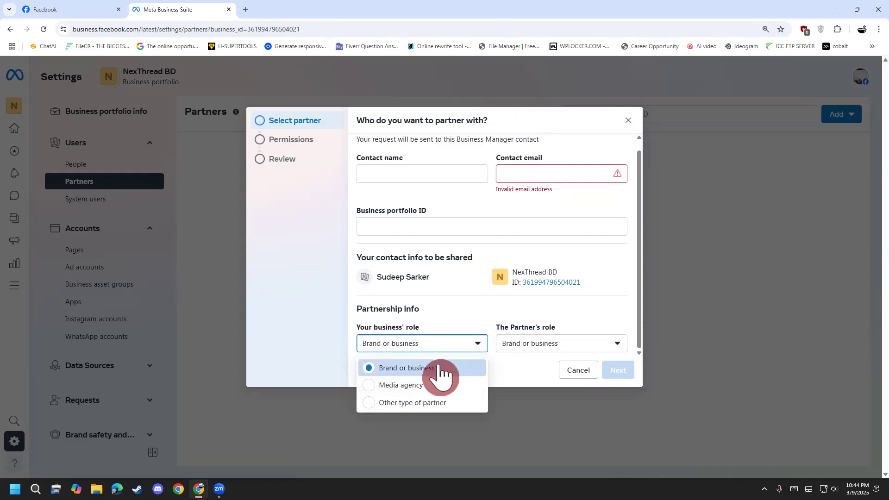
left_click(513, 342)
left_click(535, 374)
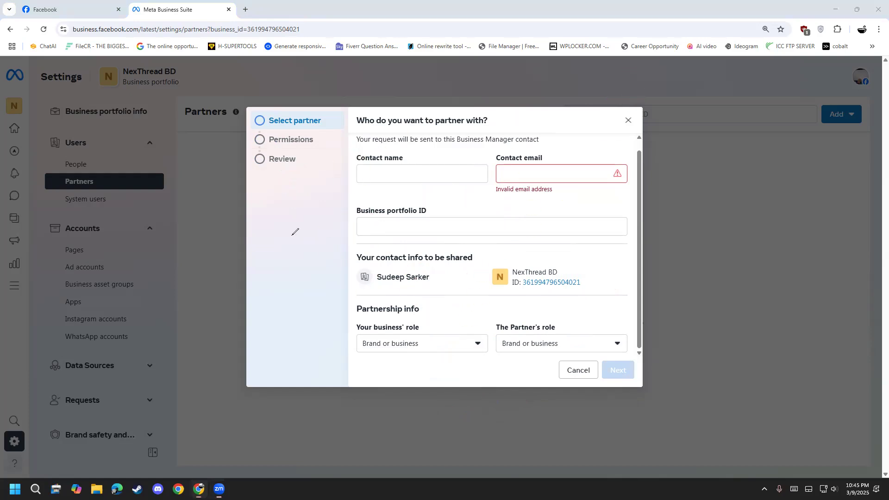
mouse_move(272, 215)
left_mouse_down()
mouse_move(304, 198)
mouse_move(259, 227)
mouse_move(299, 191)
left_mouse_up()
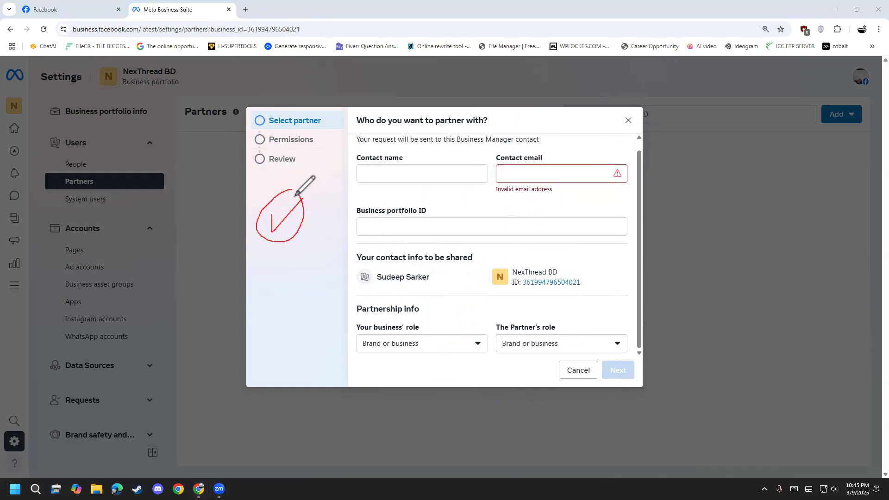
mouse_move(286, 296)
left_mouse_down()
mouse_move(325, 279)
mouse_move(260, 285)
mouse_move(333, 265)
left_mouse_up()
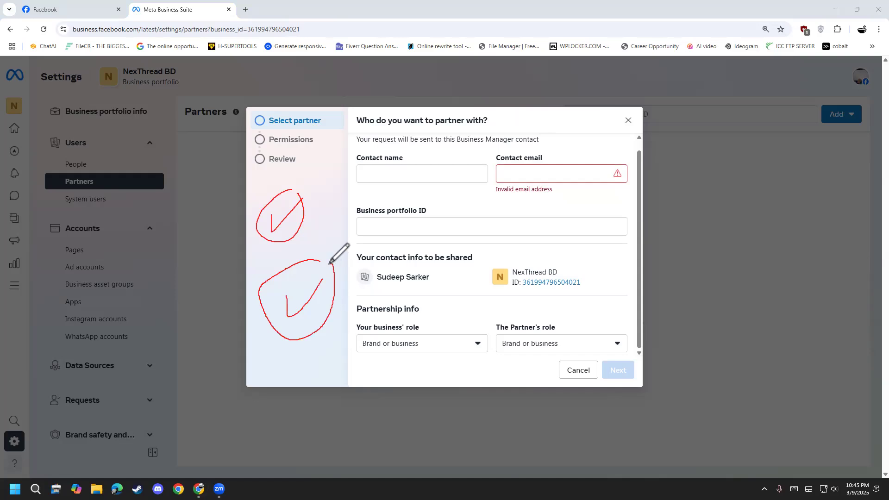
Close the partner request form without sending it and open the System users page of the business portfolio.
mouse_move(332, 357)
left_mouse_down()
mouse_move(376, 338)
mouse_move(308, 359)
mouse_move(374, 324)
left_mouse_up()
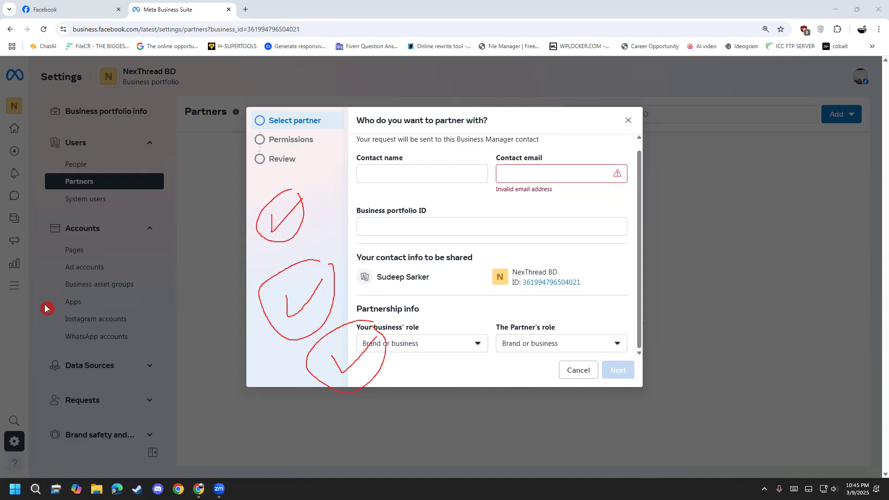
key("Escape")
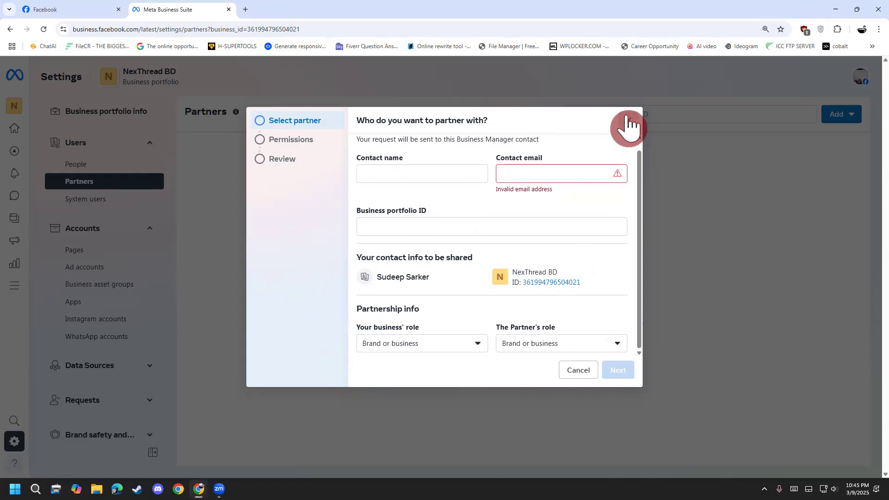
left_click(629, 124)
left_click(82, 201)
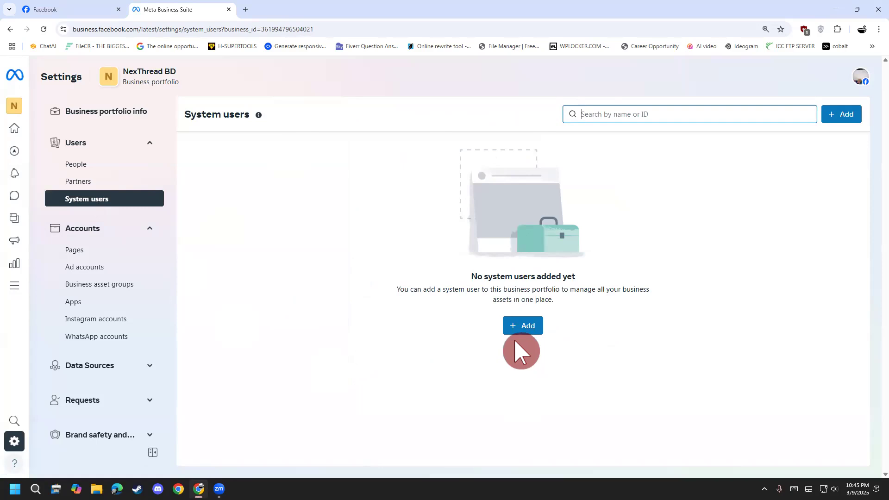
Open the Pages section of the portfolio's accounts and show the options for adding a Facebook Page.
left_click(83, 255)
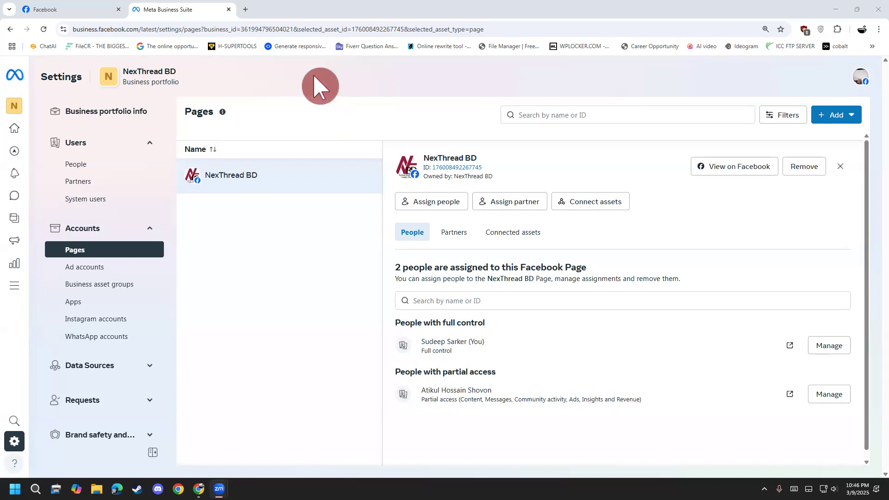
left_click_drag(321, 109, 351, 144)
mouse_move(354, 128)
left_mouse_down()
mouse_move(364, 126)
mouse_move(360, 92)
left_mouse_up()
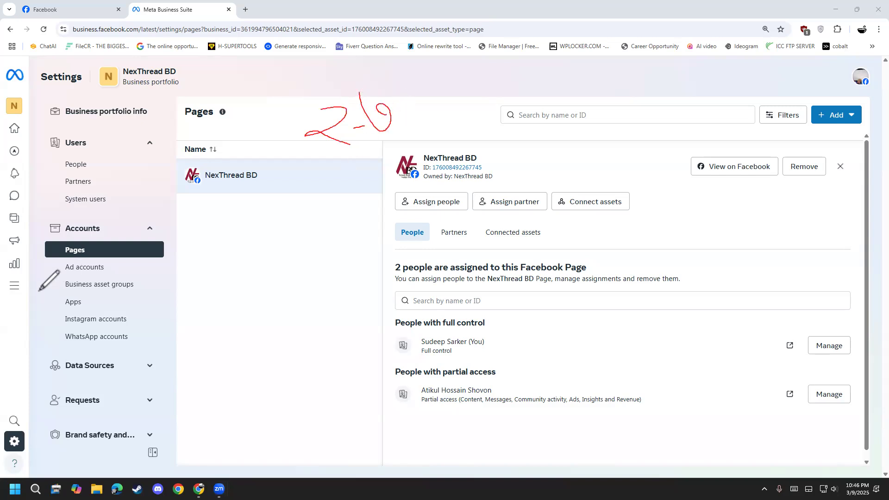
left_click(54, 299)
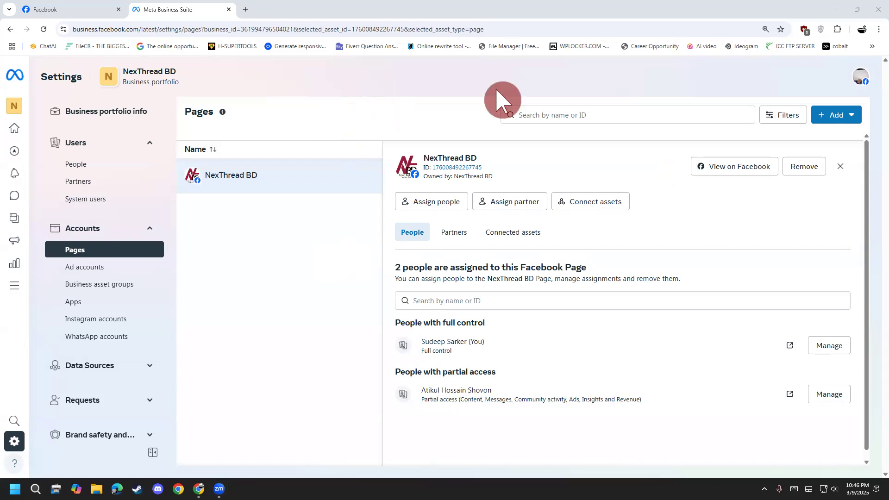
mouse_move(795, 84)
left_mouse_down()
mouse_move(885, 121)
mouse_move(790, 110)
mouse_move(806, 91)
mouse_move(860, 75)
left_mouse_up()
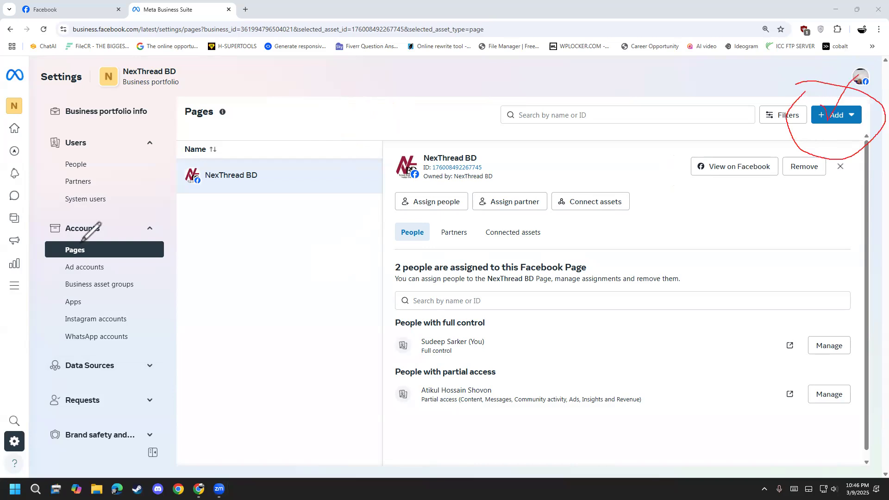
key("Escape")
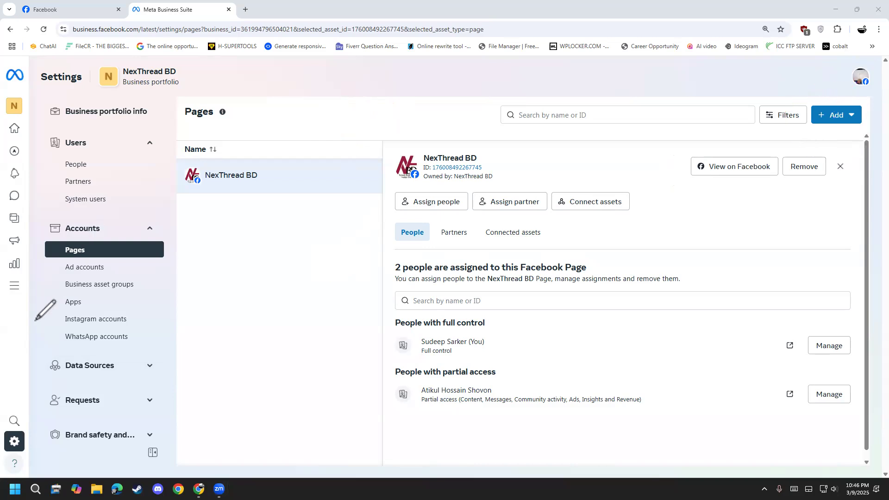
left_click(853, 111)
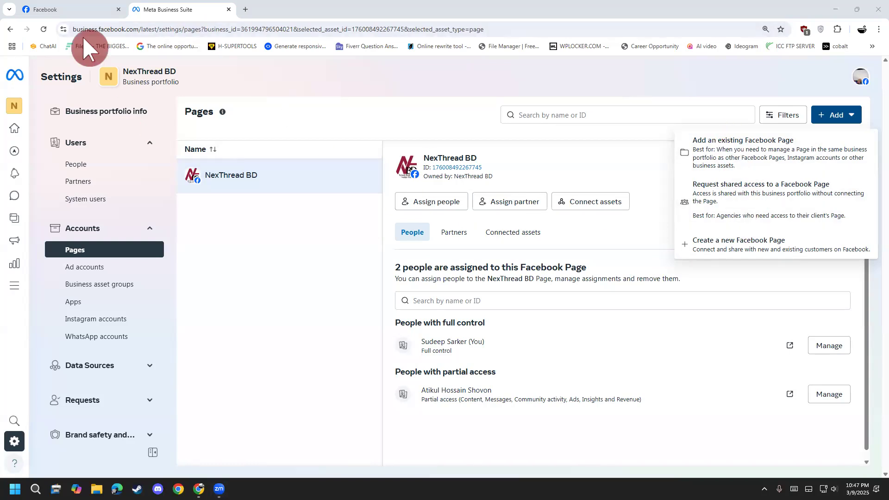
Switch to Facebook, change the active profile to Sudeep Online Boost, and open Meta Business Suite for that Page.
mouse_move(71, 9)
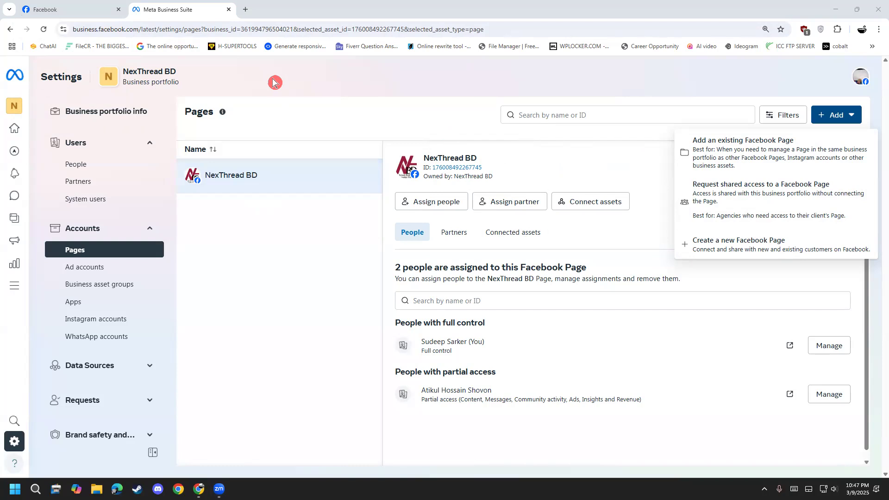
left_click(77, 9)
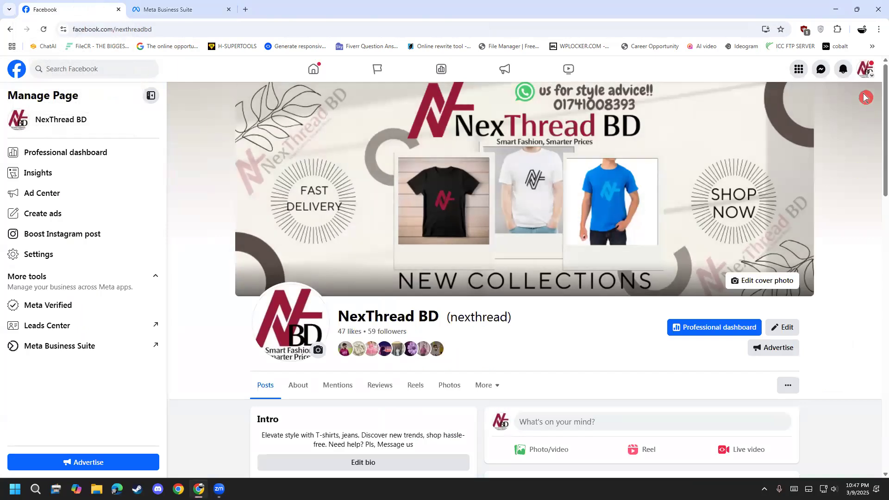
left_click(865, 69)
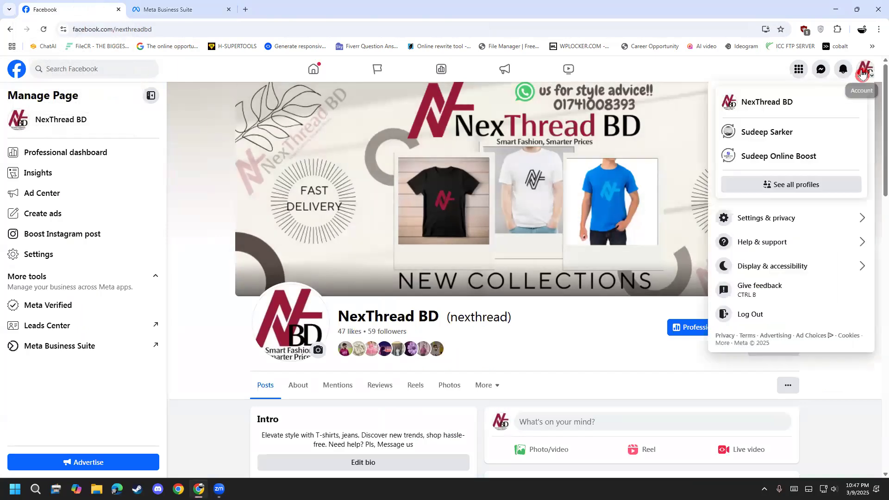
left_click(783, 157)
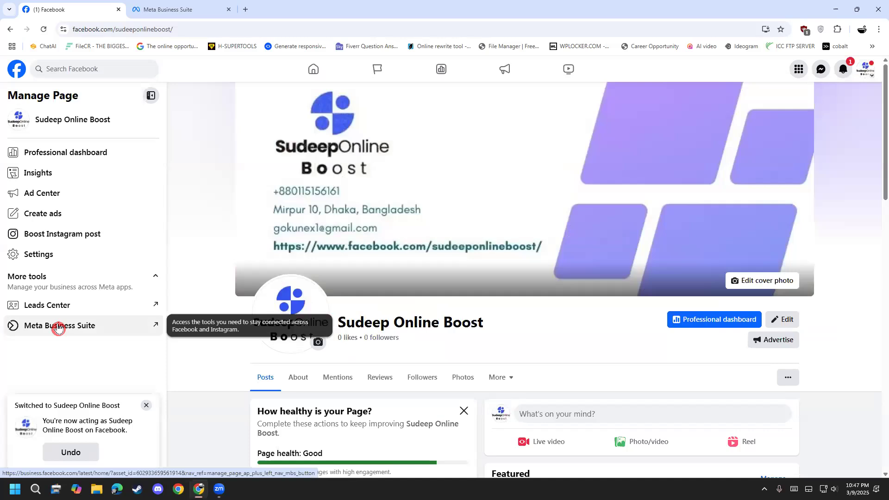
left_click(60, 324)
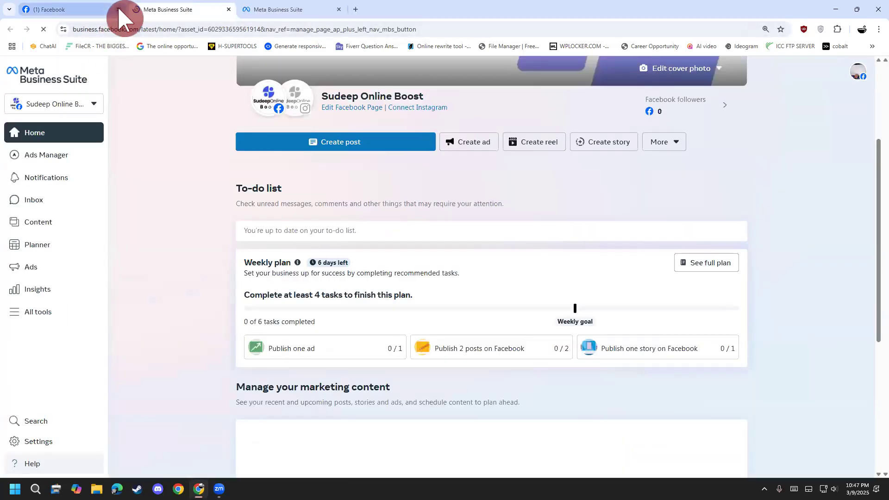
Close the Facebook page and examine the asset ID within the web address of Sudeep Online Boost's Business Suite home.
left_click(119, 9)
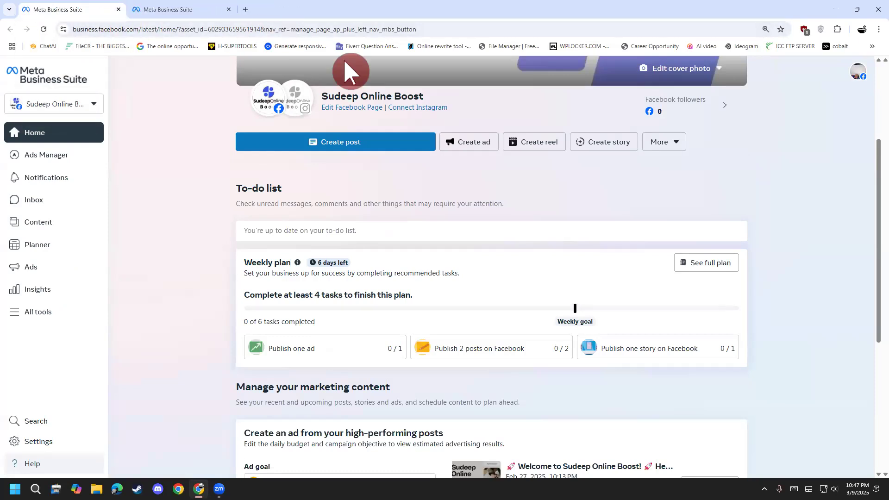
mouse_move(176, 24)
left_mouse_down()
mouse_move(177, 39)
mouse_move(236, 28)
left_mouse_up()
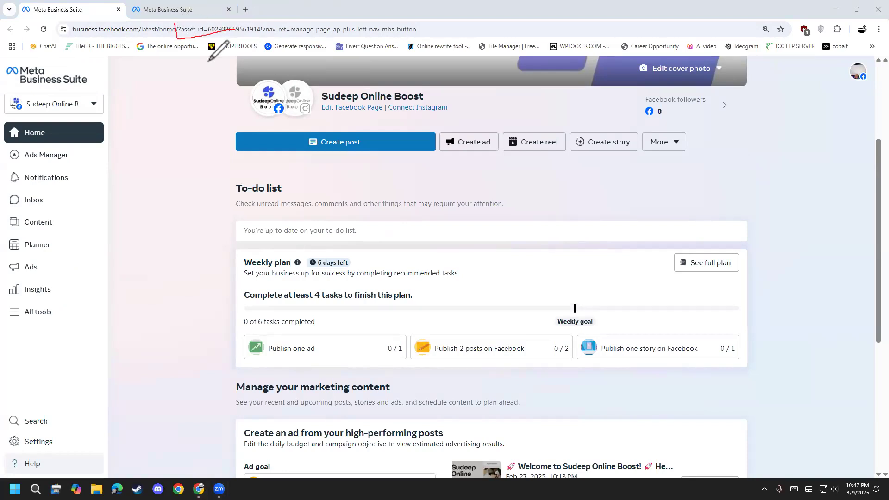
mouse_move(172, 26)
left_mouse_down()
mouse_move(173, 47)
mouse_move(268, 44)
mouse_move(260, 20)
left_mouse_up()
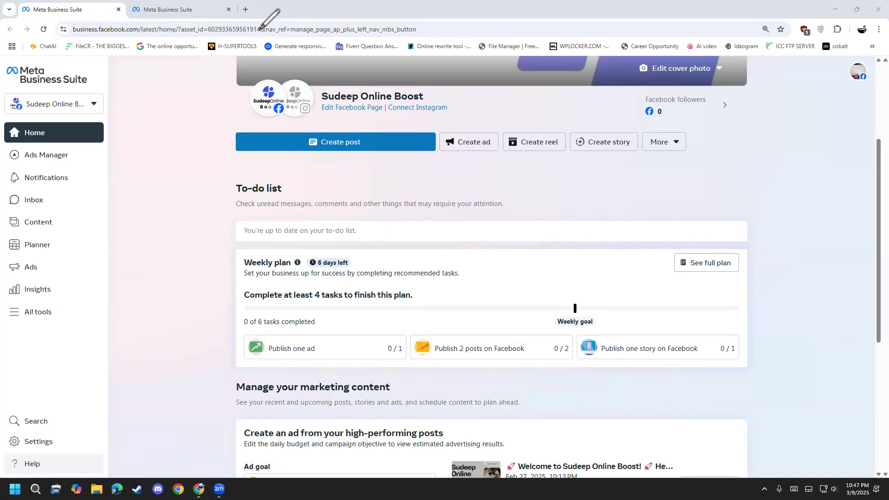
mouse_move(48, 43)
left_mouse_down()
mouse_move(416, 34)
mouse_move(301, 4)
mouse_move(60, 14)
mouse_move(54, 56)
left_mouse_up()
left_click_drag(187, 11, 166, 46)
mouse_move(268, 14)
left_mouse_down()
mouse_move(252, 53)
mouse_move(272, 7)
left_mouse_up()
left_click_drag(163, 48, 260, 45)
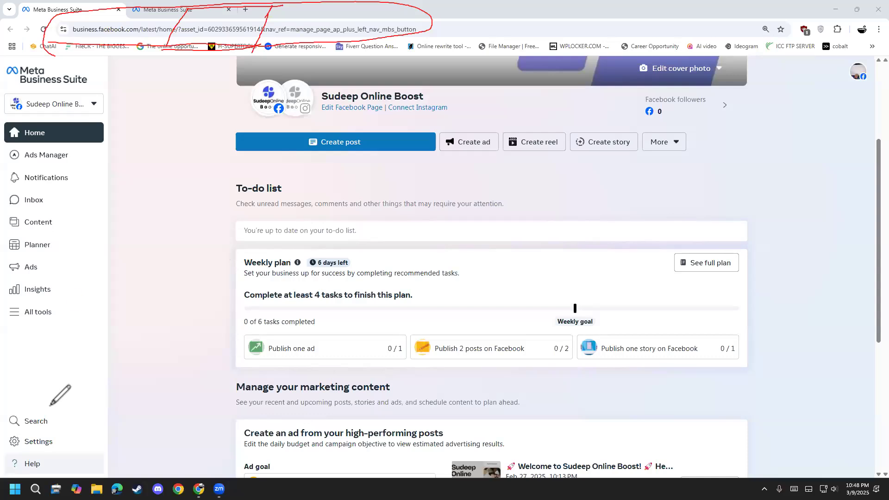
key("Escape")
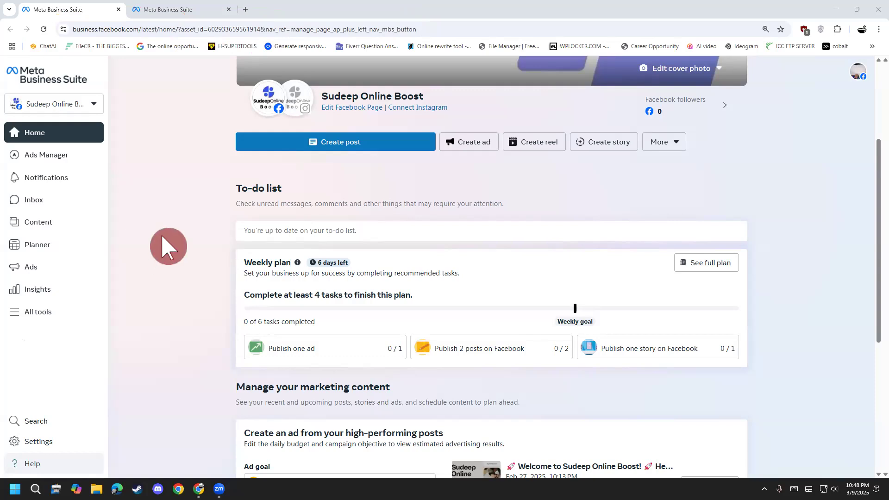
Find Facebook through a web search, open it, and go to the Sudeep Online Boost Page.
left_click(13, 33)
left_click(120, 29)
type("fa")
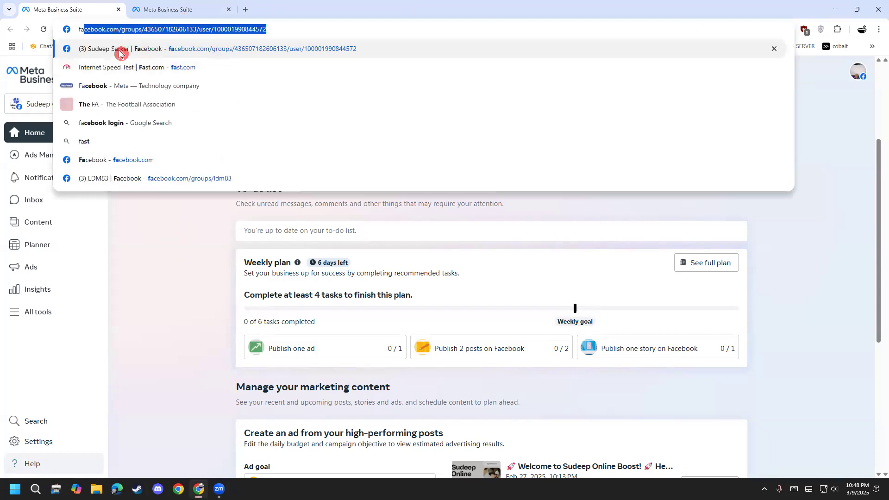
left_click(104, 85)
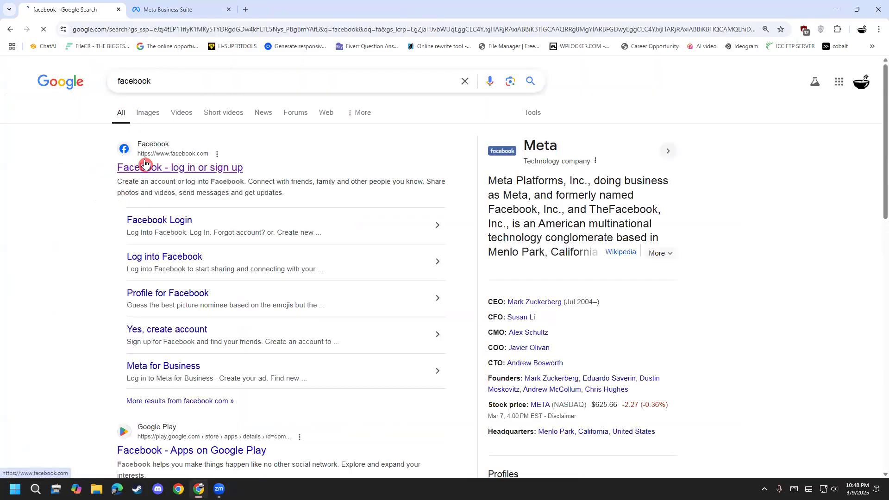
left_click(145, 166)
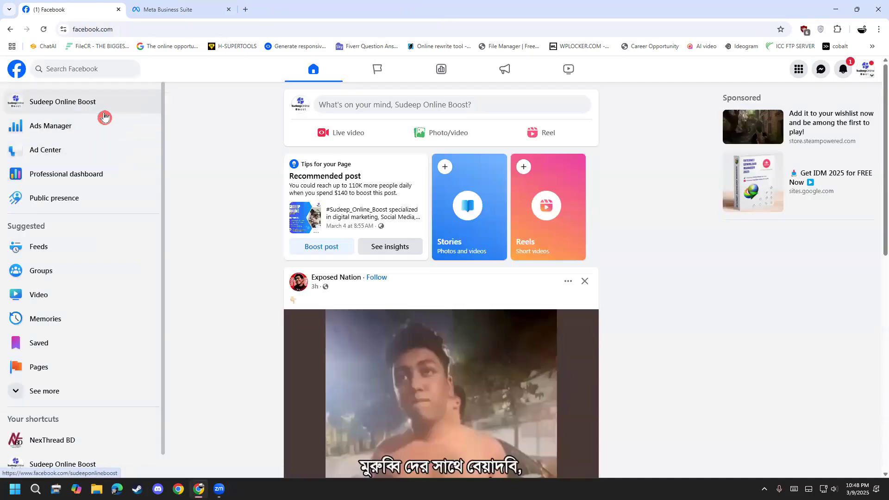
left_click(104, 114)
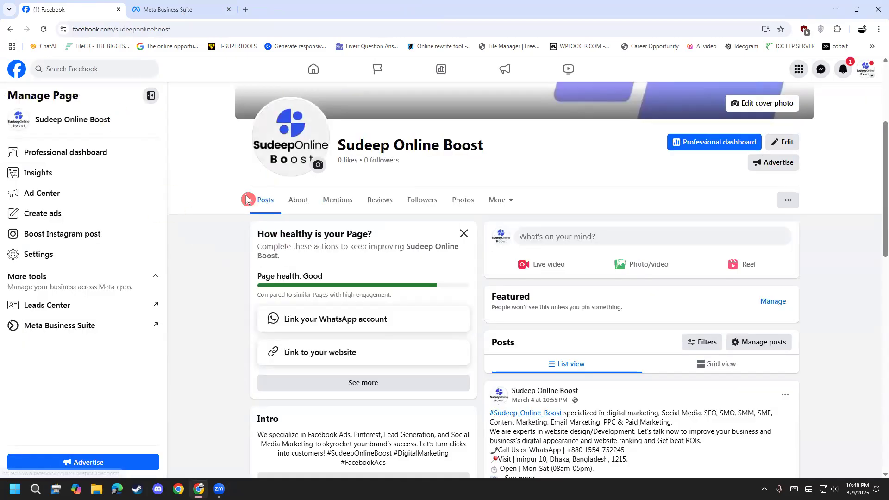
scroll(225, 236, "down", 3)
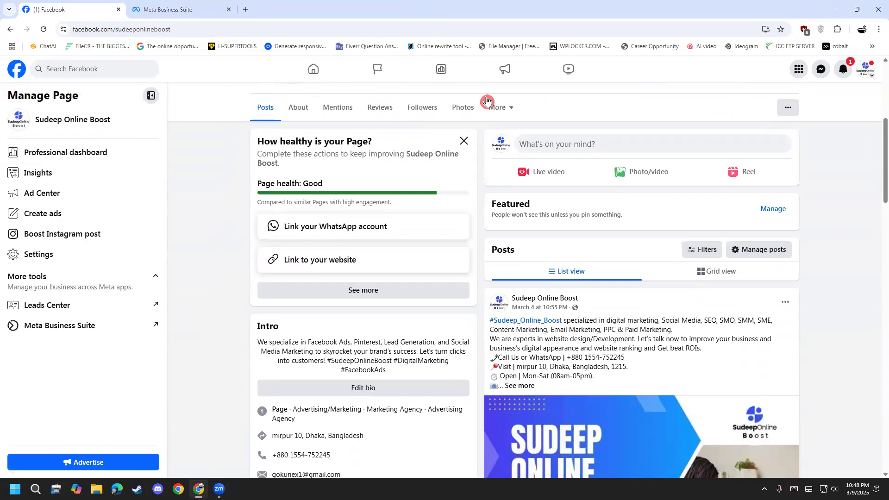
Point out the Meta Business Suite link on the Sudeep Online Boost Page and open it.
key("ctrl+shift+d")
mouse_move(113, 363)
left_mouse_down()
mouse_move(103, 328)
mouse_move(83, 363)
left_mouse_up()
left_click_drag(88, 318, 194, 282)
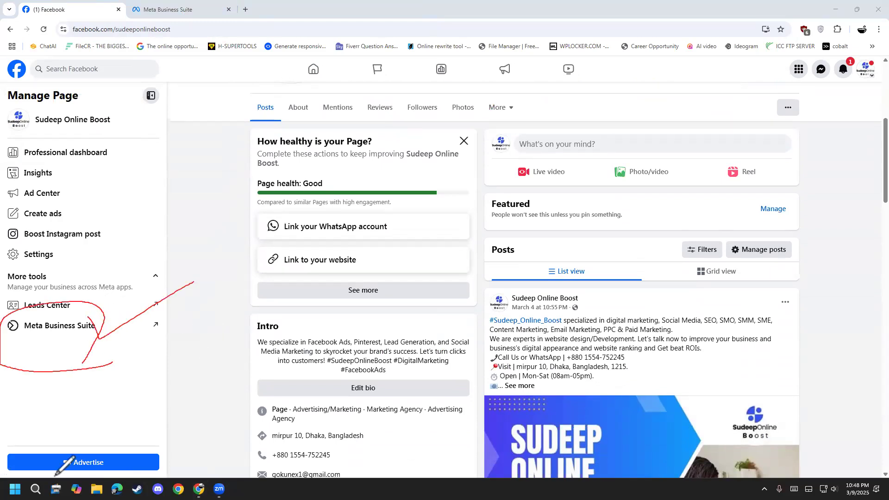
mouse_move(56, 336)
left_mouse_down()
mouse_move(96, 324)
mouse_move(100, 333)
mouse_move(119, 305)
mouse_move(135, 302)
left_mouse_up()
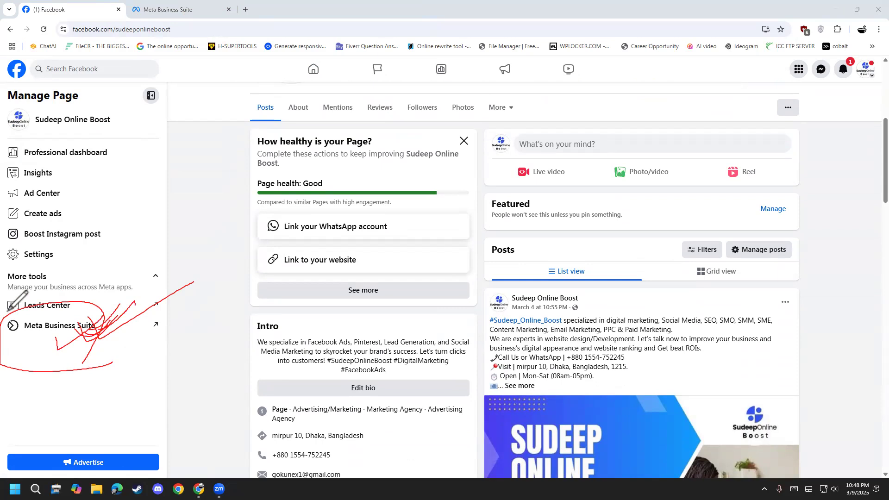
key("Escape")
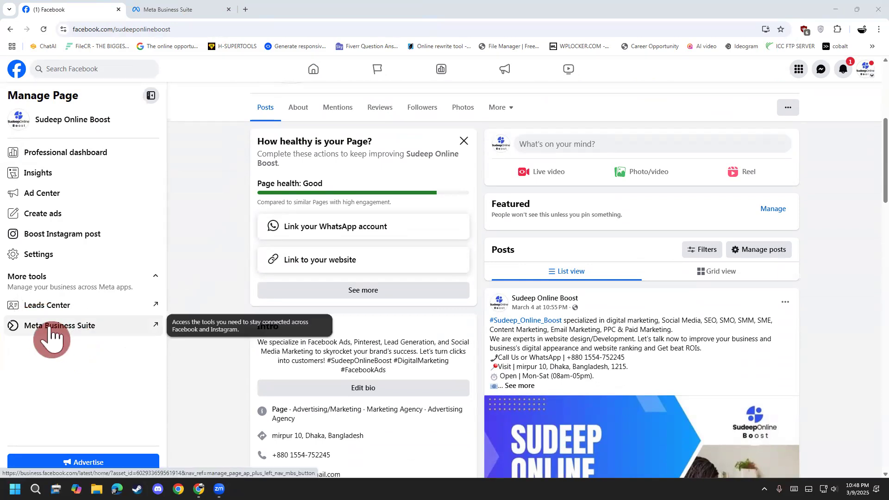
left_click(53, 332)
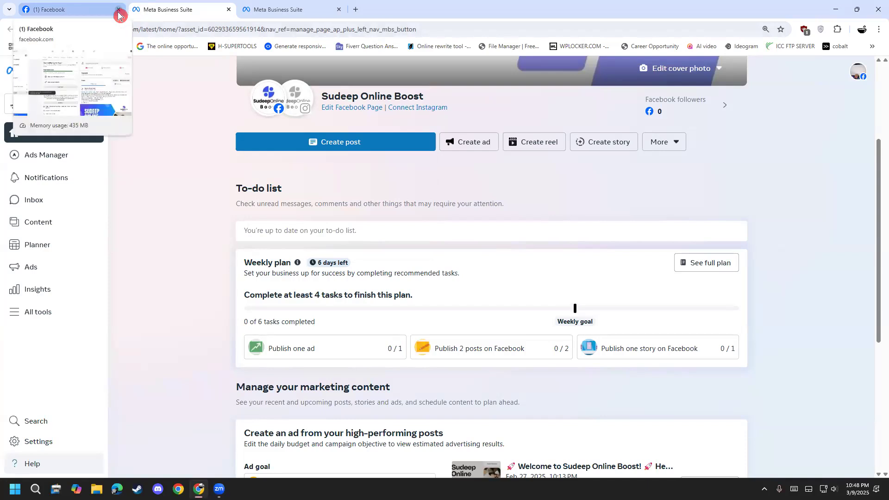
Copy only the asset ID number from the web address of Sudeep Online Boost's Business Suite home.
left_click(198, 29)
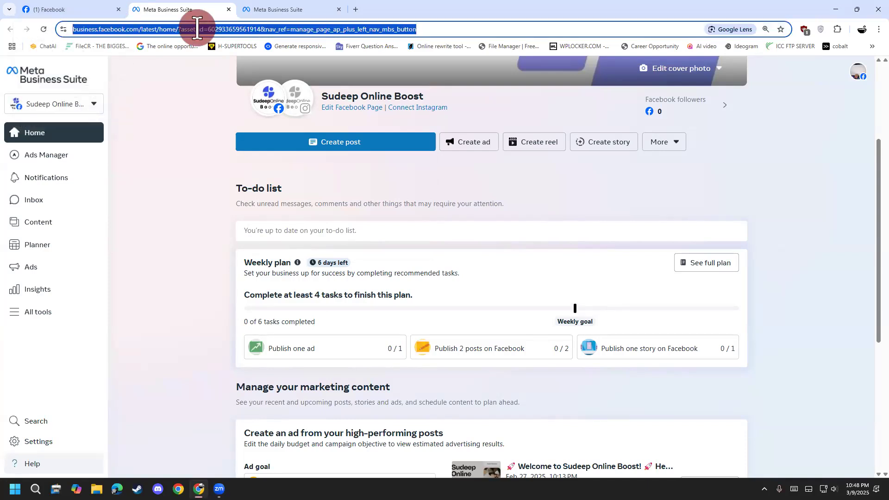
left_click(245, 28)
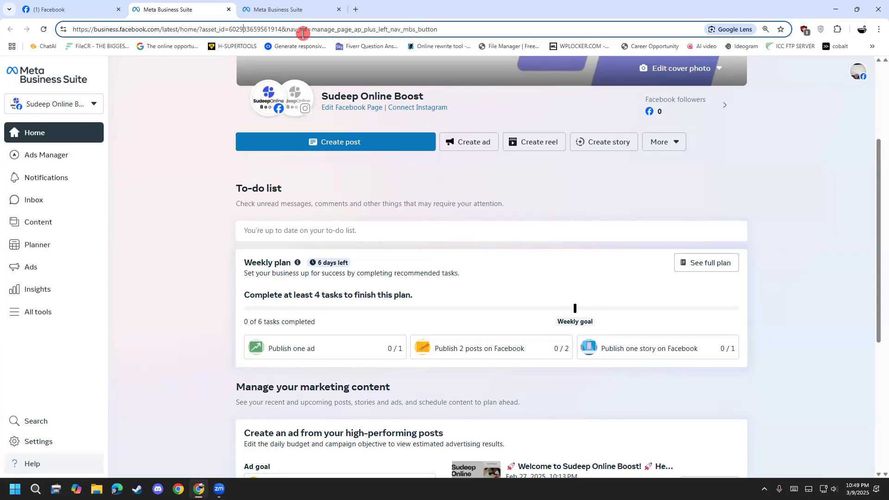
left_click_drag(239, 30, 273, 31)
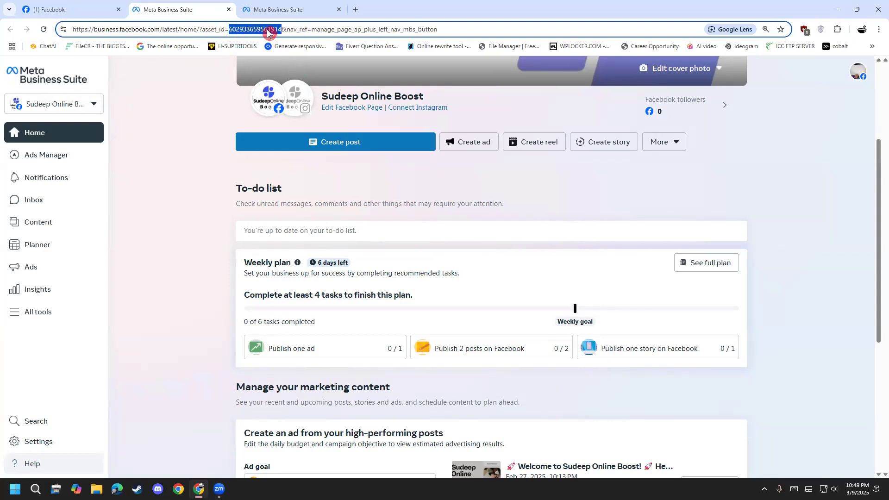
right_click(268, 33)
left_click(312, 117)
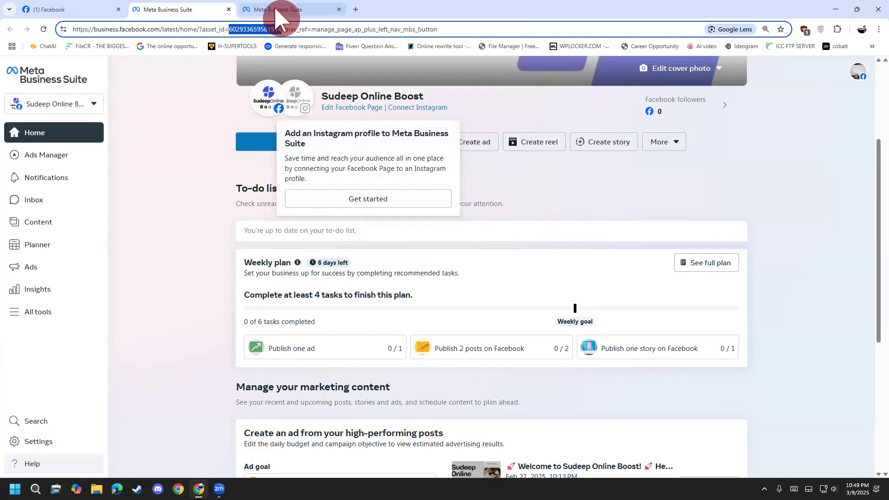
In the NexThread BD portfolio, start adding an existing Facebook Page, paste the copied Page ID, and select Sudeep Online Boost.
left_click(277, 10)
left_click_drag(717, 130, 751, 153)
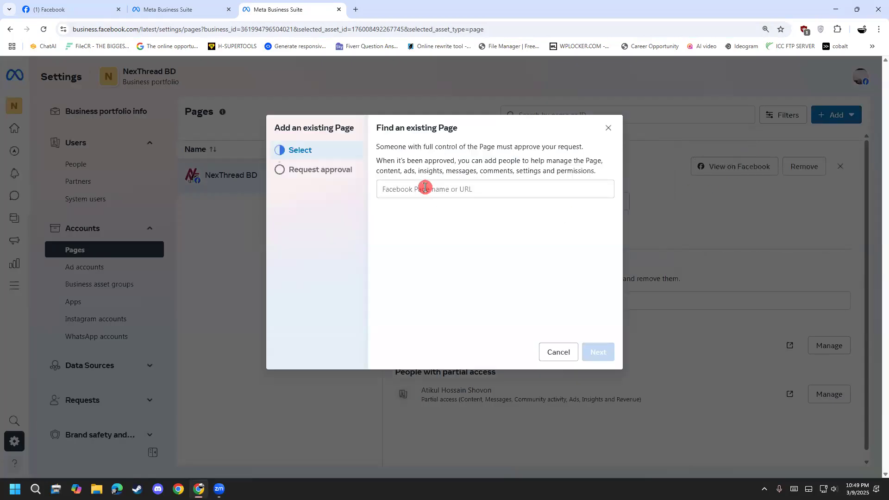
right_click(427, 189)
left_click(467, 280)
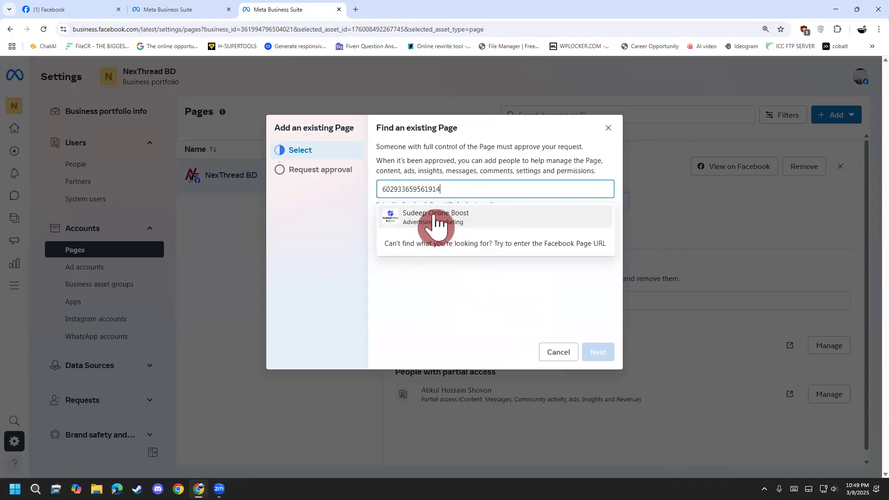
left_click(428, 217)
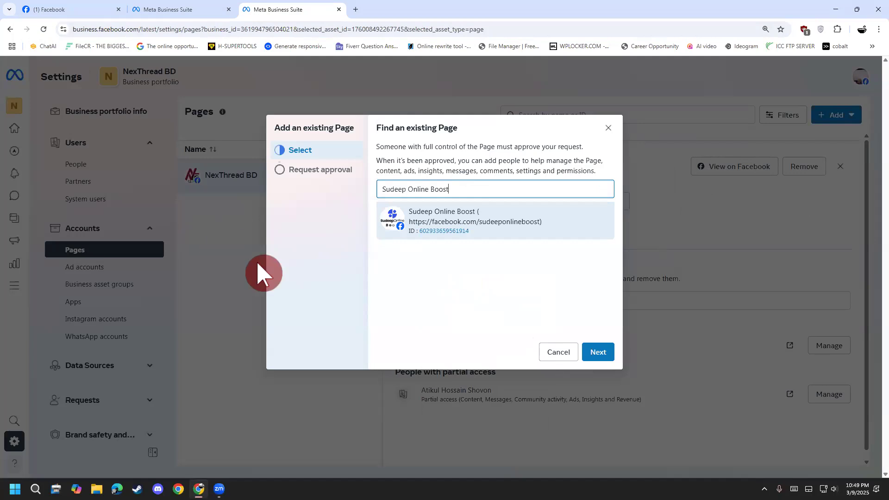
Proceed to the approval request for Sudeep Online Boost, agree to the terms, and cancel adding the Page.
left_click(602, 352)
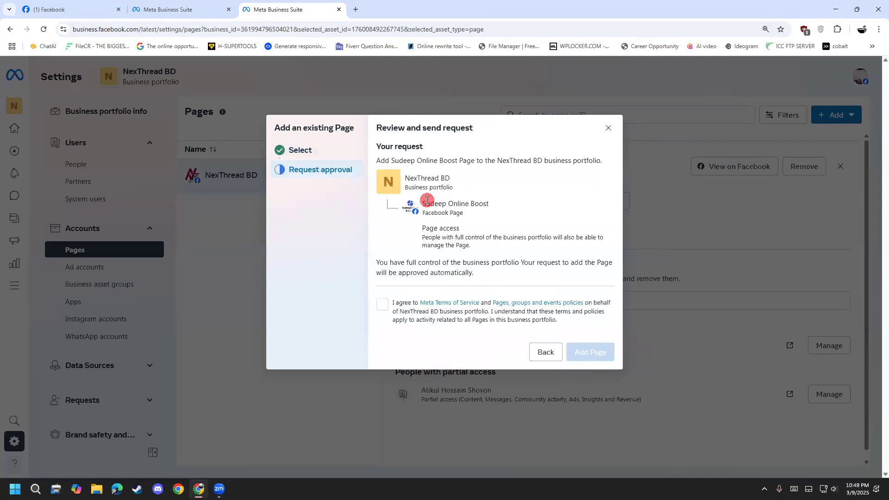
left_click(379, 305)
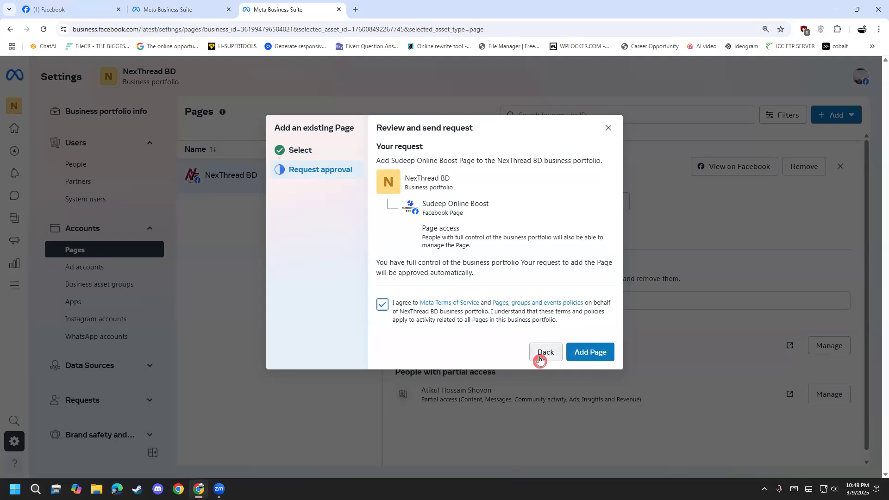
left_click(540, 360)
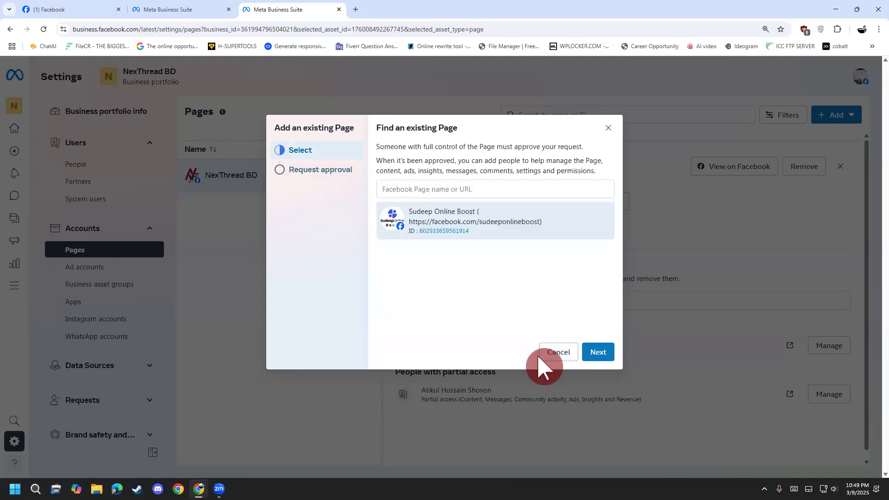
left_click(541, 359)
On Facebook, switch from the Sudeep Online Boost Page to the personal profile and open the LDM85 group.
left_click(832, 110)
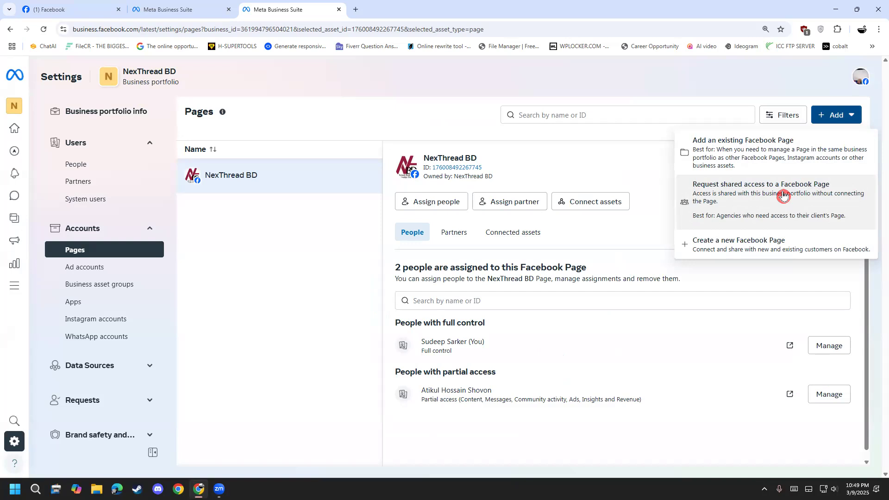
left_click(74, 10)
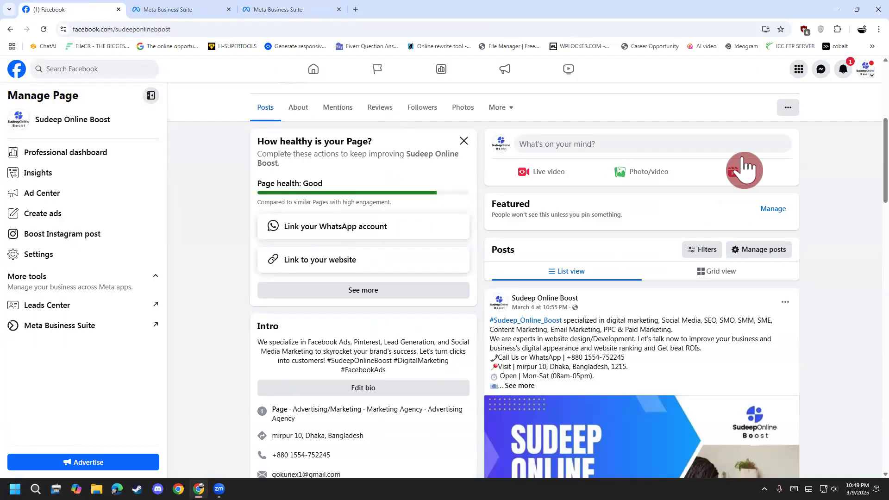
left_click(864, 70)
left_click(815, 136)
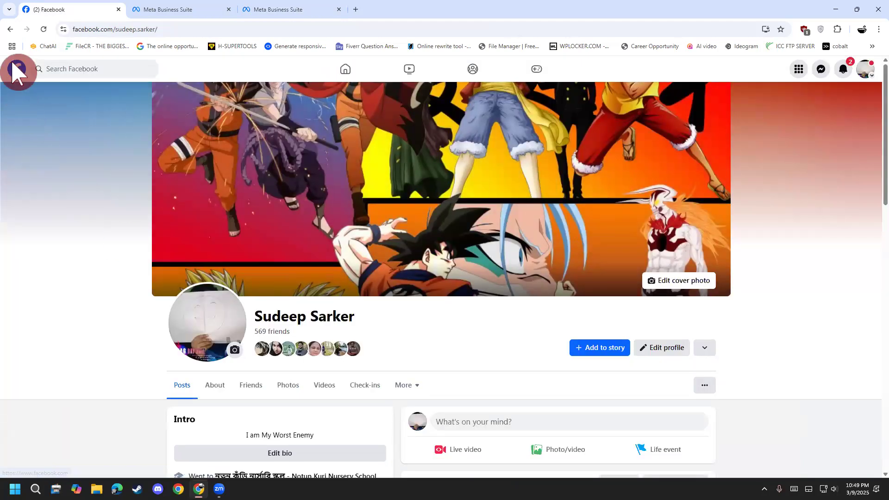
left_click(19, 70)
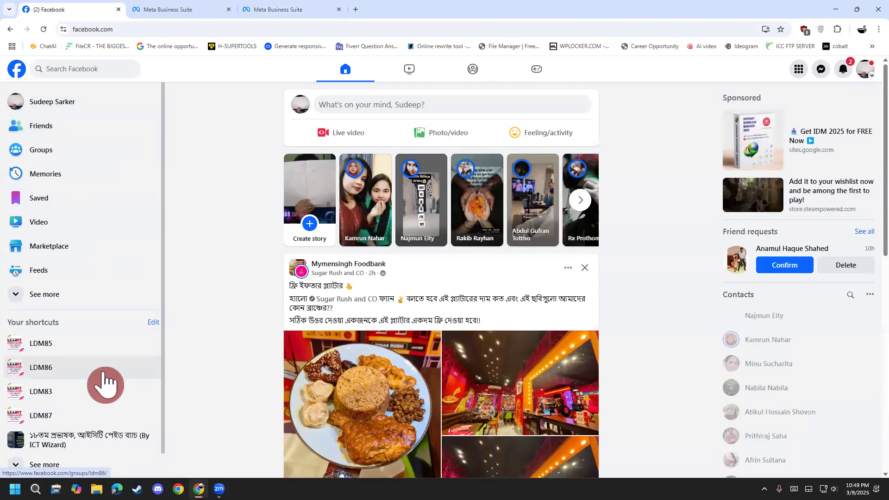
left_click(65, 345)
Find the group post collecting Facebook Page links, show all its comments, and open the Safa Online Boost link.
scroll(198, 359, "down", 2)
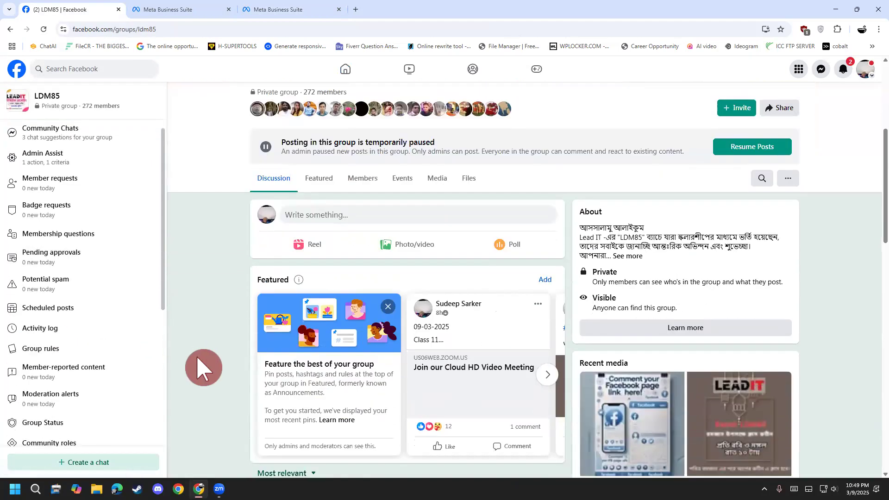
scroll(204, 368, "down", 10)
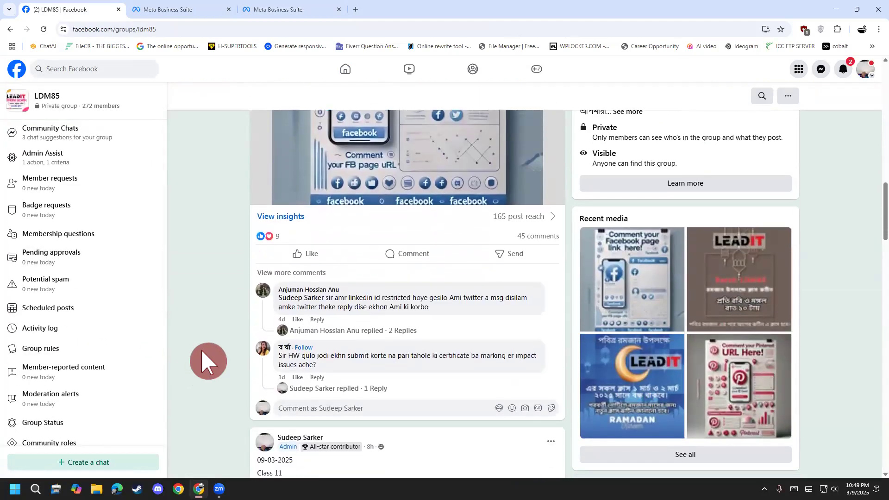
left_click(295, 252)
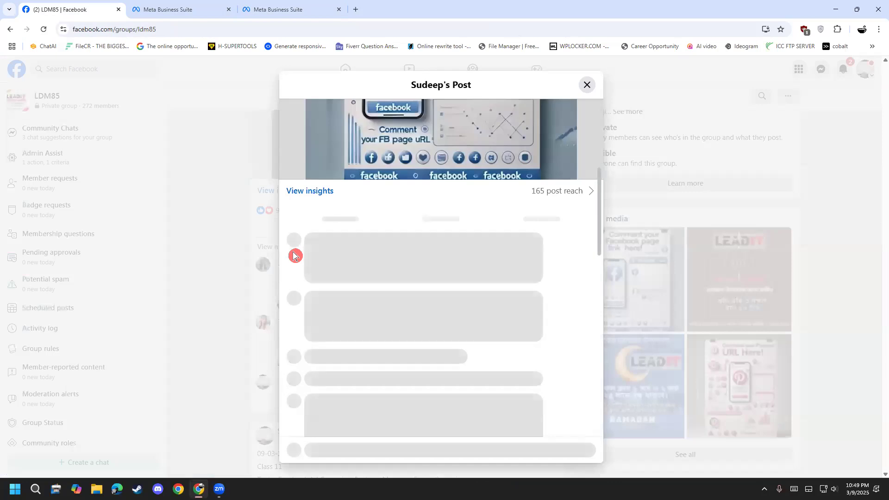
left_click(300, 247)
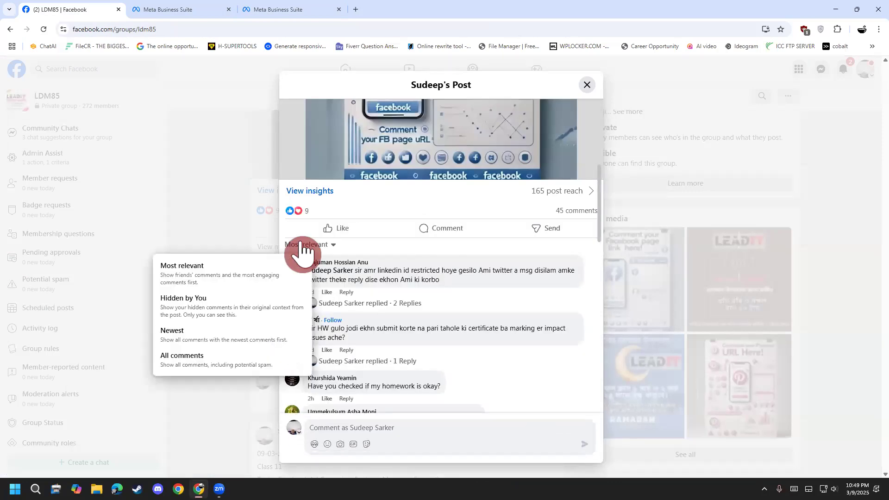
left_click(236, 356)
scroll(403, 325, "down", 5)
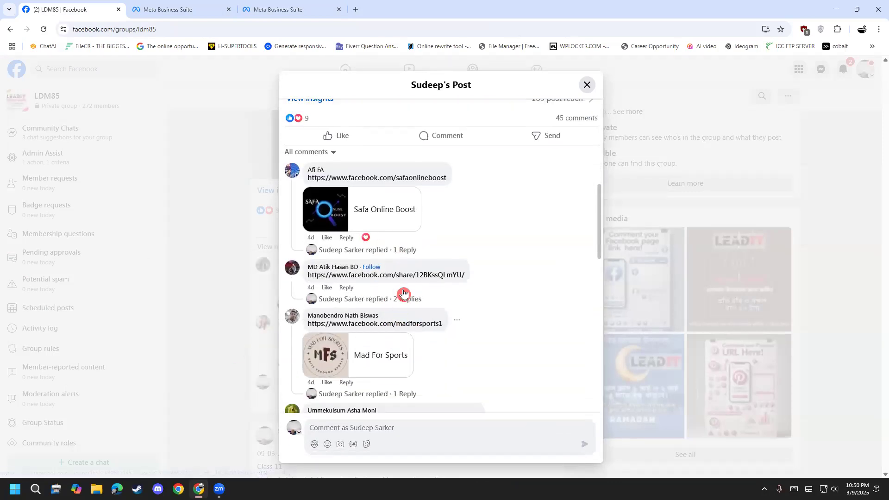
left_click(394, 179)
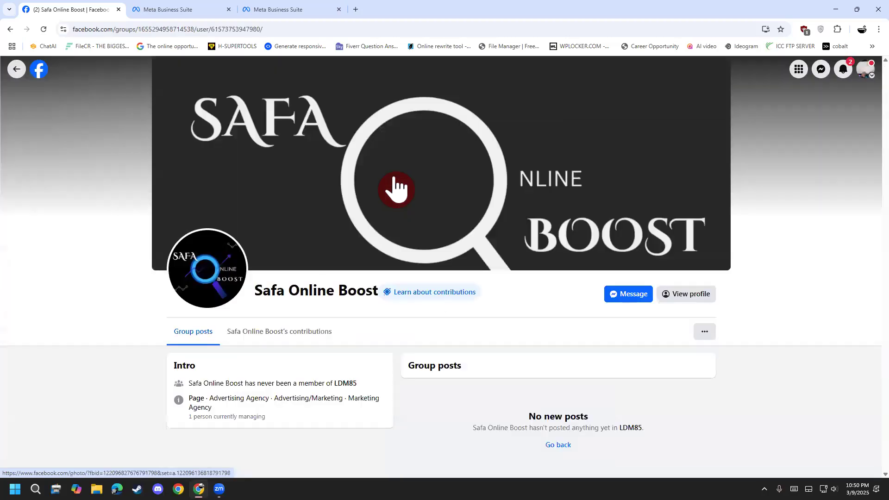
left_click(278, 29)
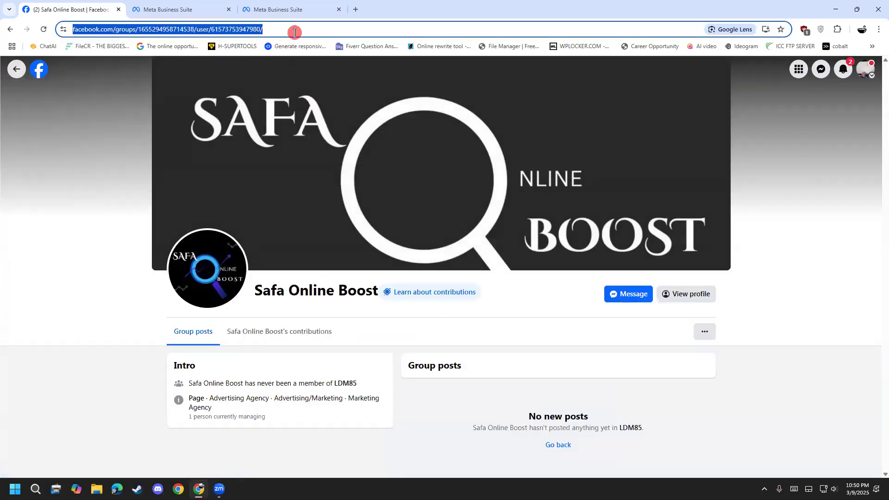
right_click(105, 24)
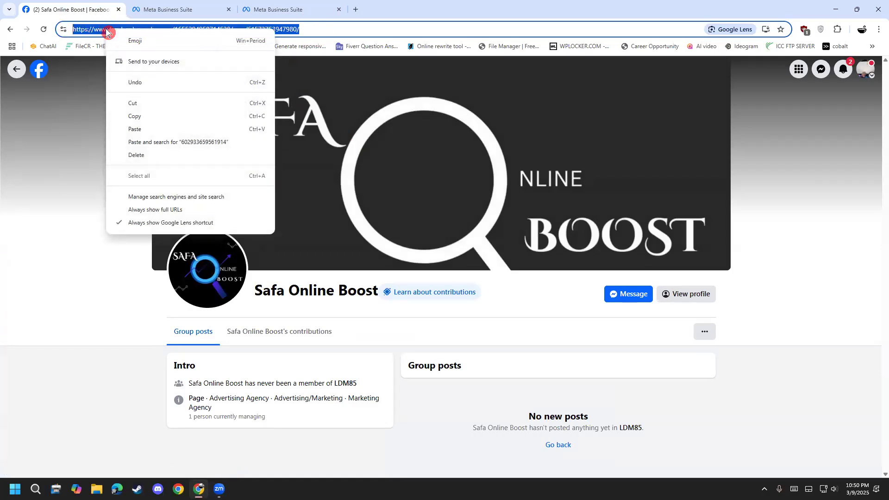
left_click(154, 117)
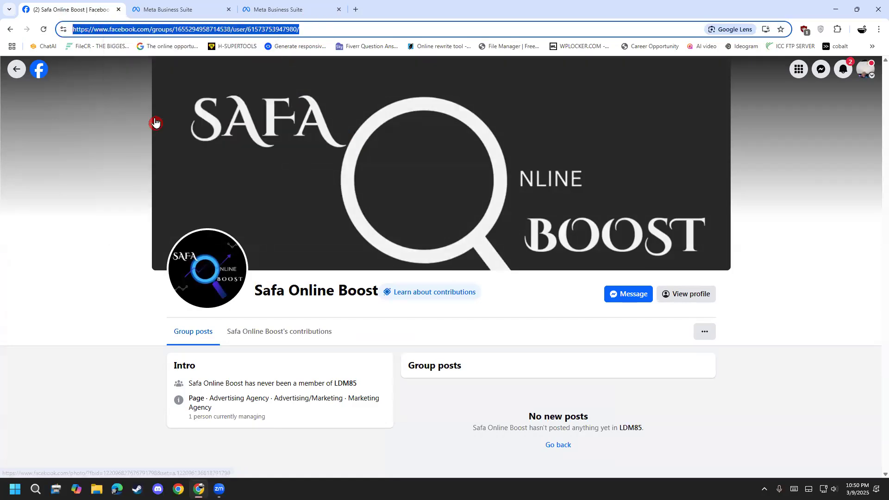
left_click(283, 9)
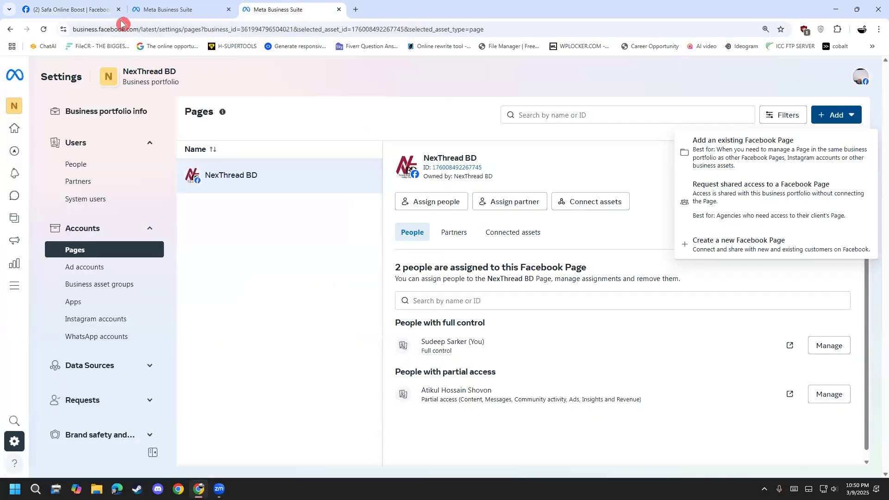
left_click(76, 11)
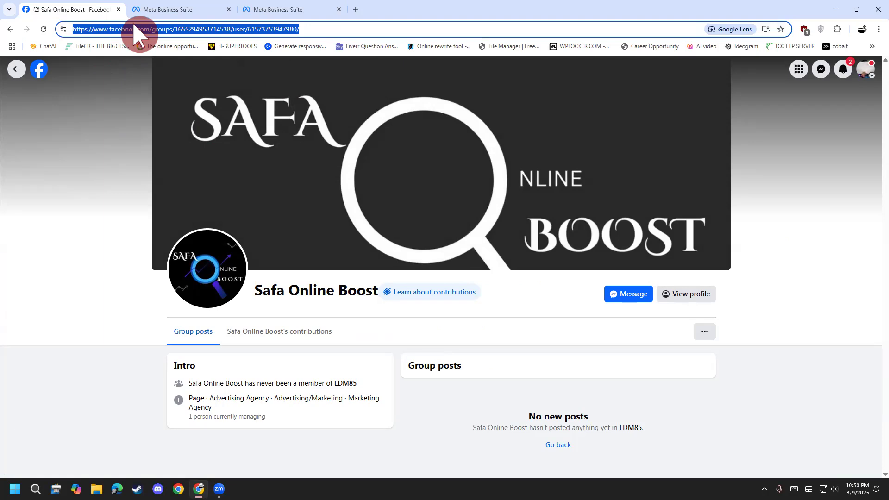
Open Safa Online Boost's full profile from its group profile and select the Page's entire web address.
left_click(676, 294)
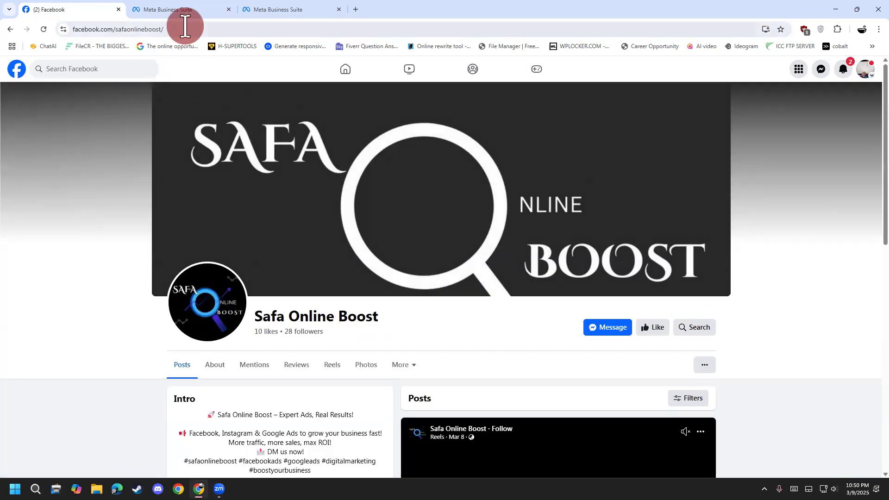
left_click(185, 29)
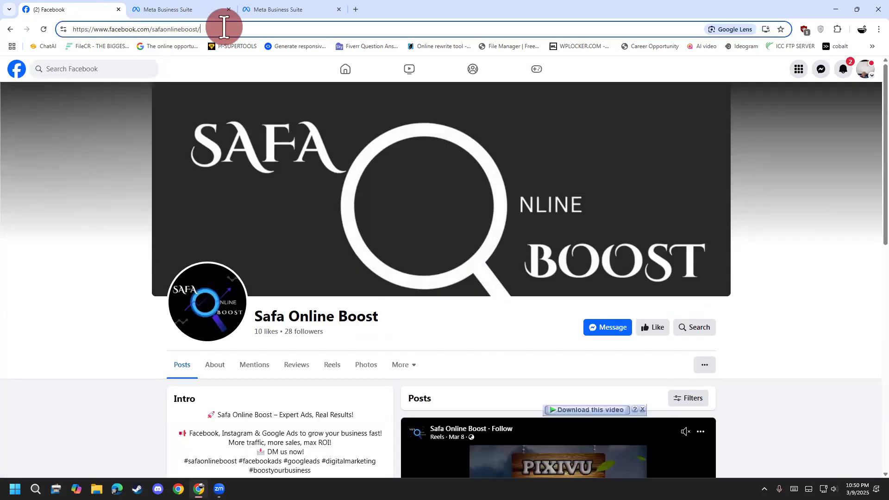
key("ctrl+a")
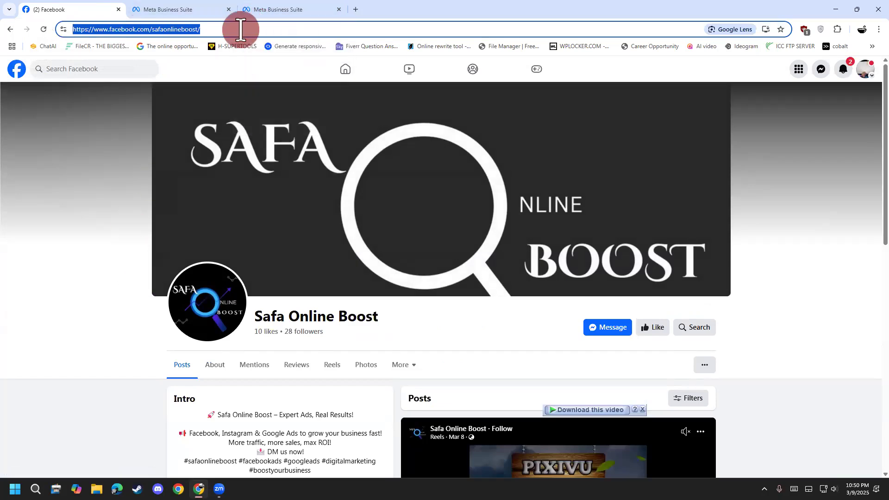
left_click(245, 14)
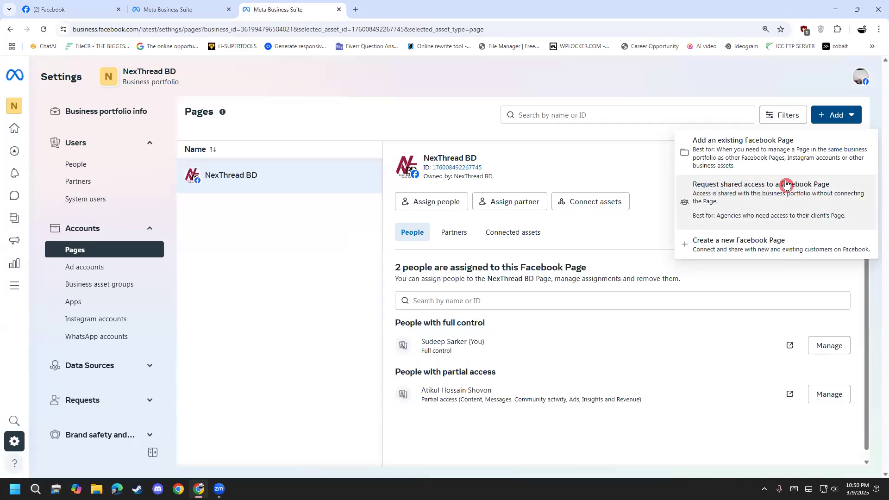
left_click(792, 198)
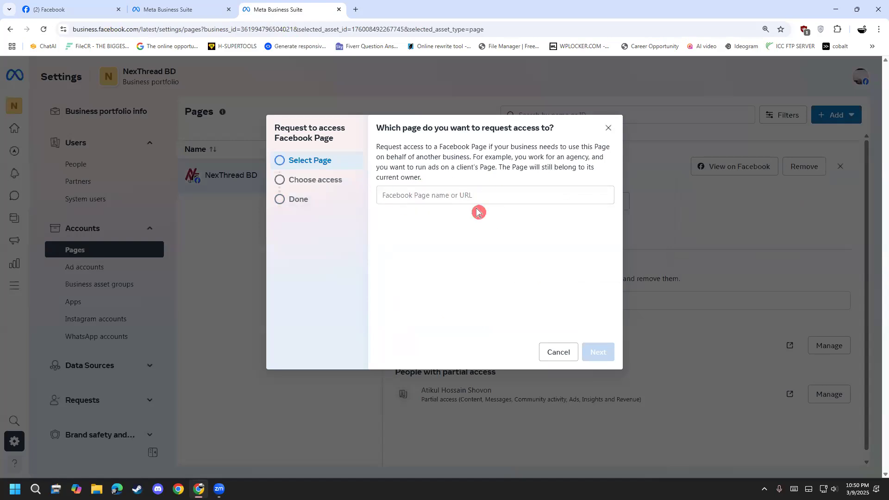
left_click(74, 10)
right_click(175, 32)
left_click(204, 119)
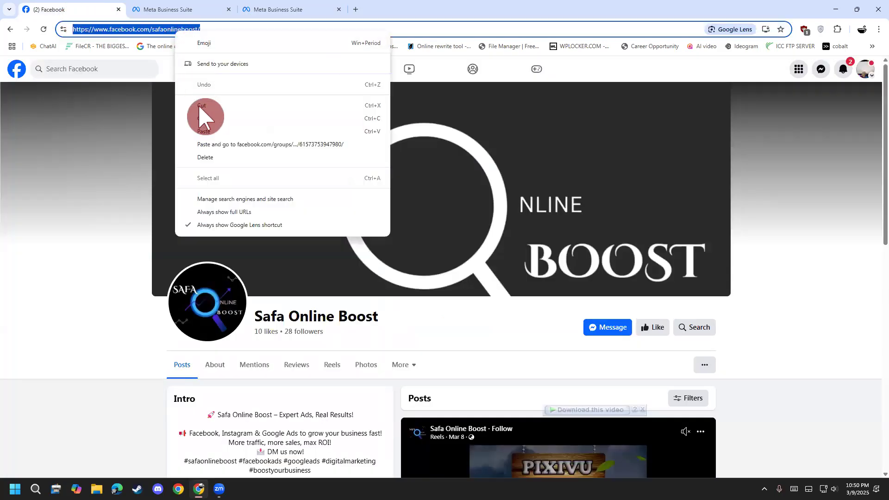
left_click(285, 9)
right_click(430, 197)
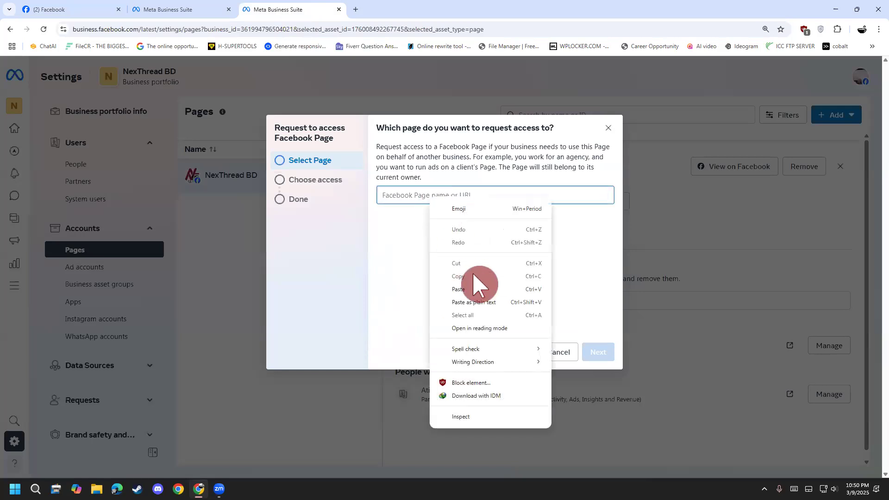
left_click(482, 303)
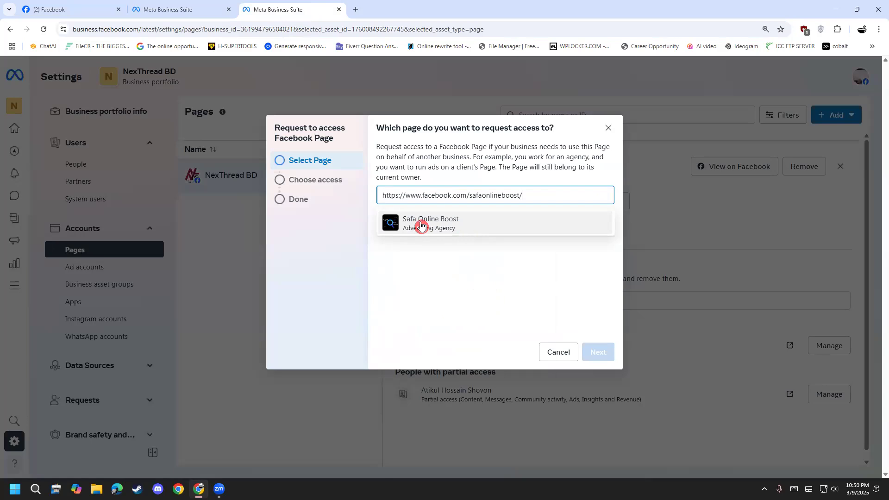
left_click(441, 223)
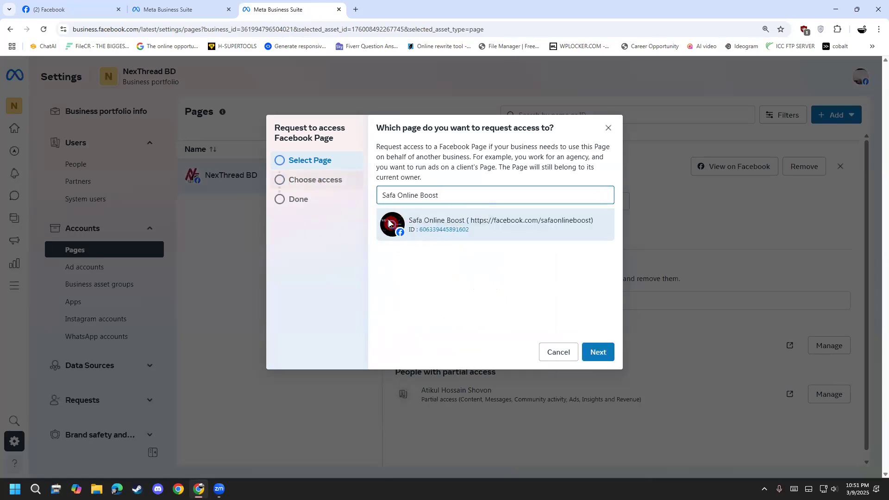
Proceed to the access choices and enable Content, Community activity, Messages and calls, Ads, Insights and Revenue for business tools.
left_click(593, 355)
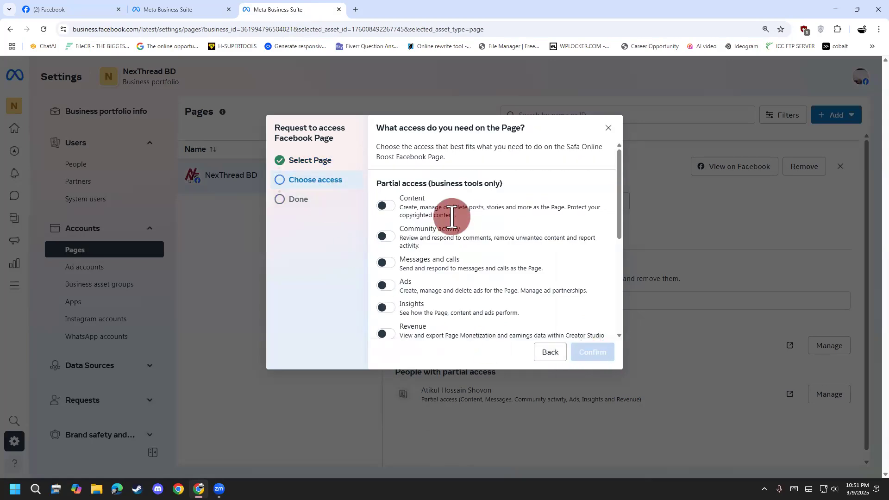
scroll(442, 225, "down", 2)
scroll(424, 234, "up", 2)
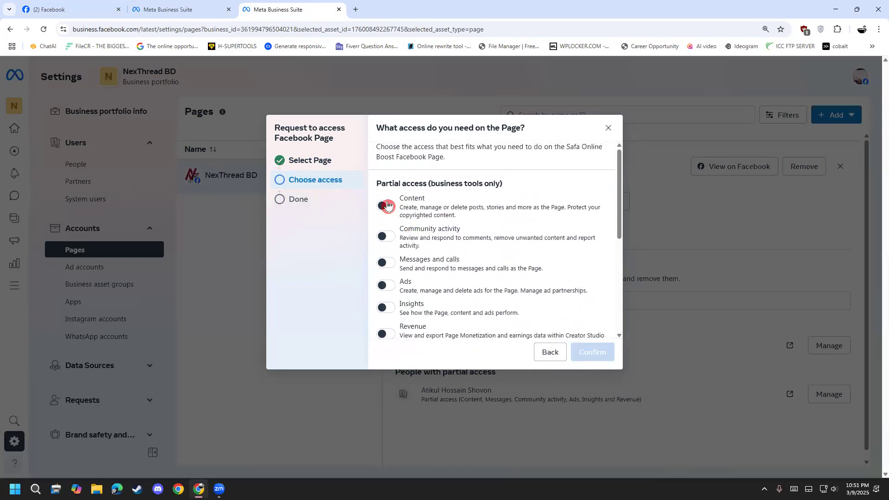
left_click(384, 207)
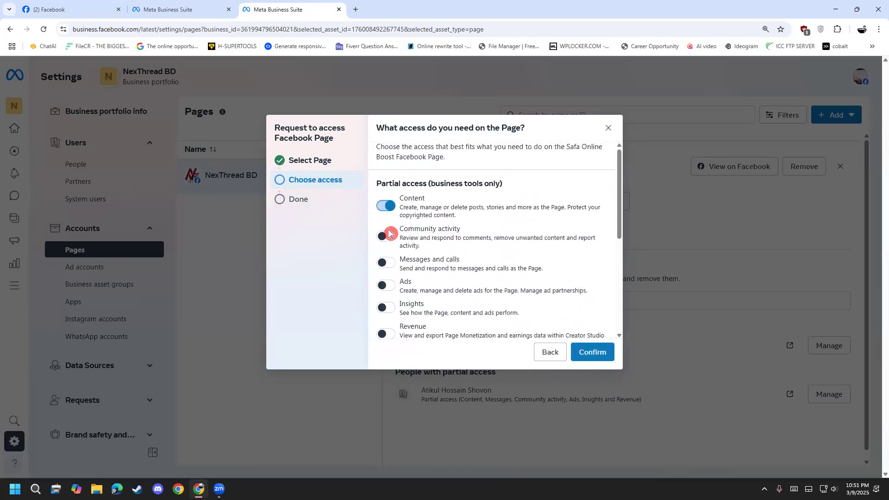
left_click(384, 262)
scroll(381, 275, "down", 1)
left_click(383, 239)
left_click(387, 264)
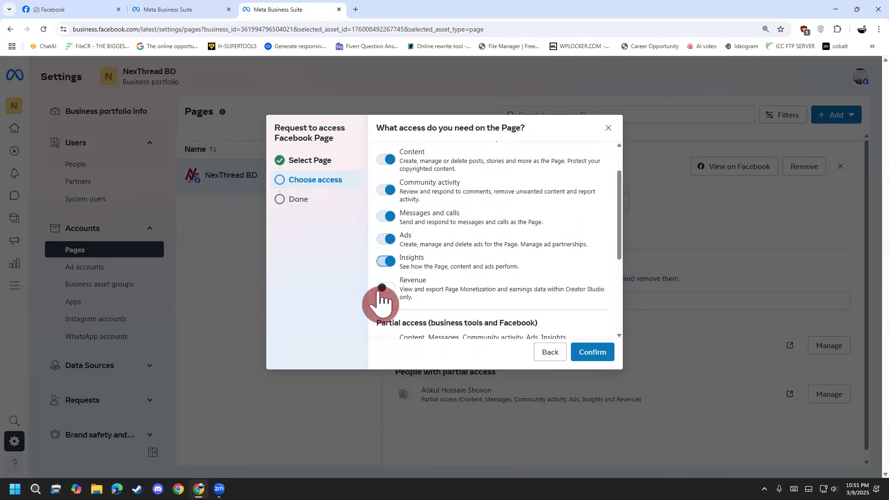
scroll(389, 260, "down", 2)
left_click(387, 195)
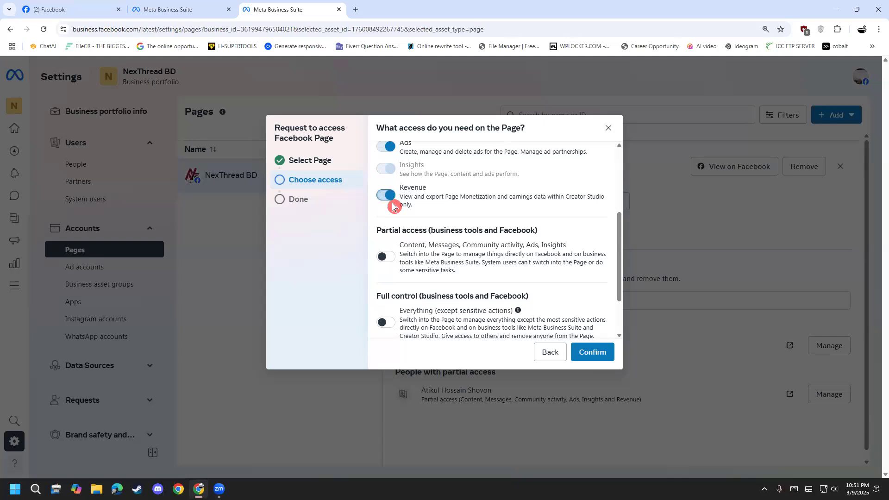
Enable partial access for business tools and Facebook, plus full control with Everything (except sensitive actions).
left_click(395, 264)
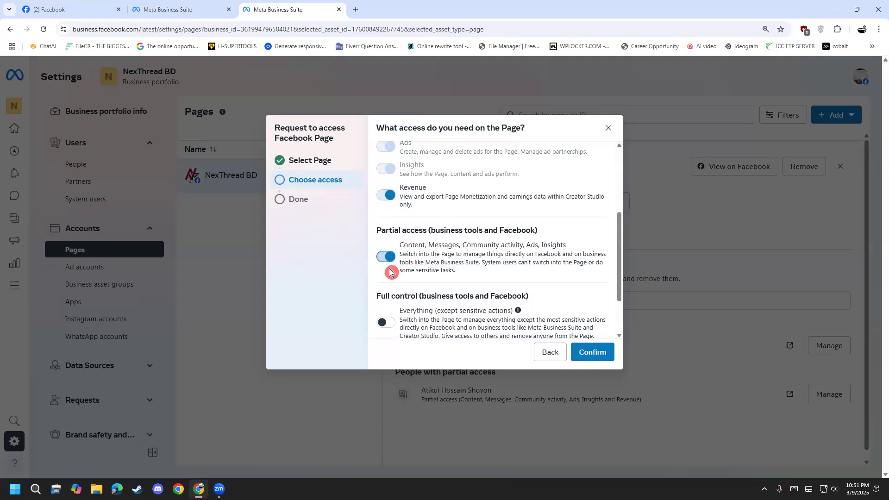
scroll(417, 250, "down", 1)
left_click(397, 276)
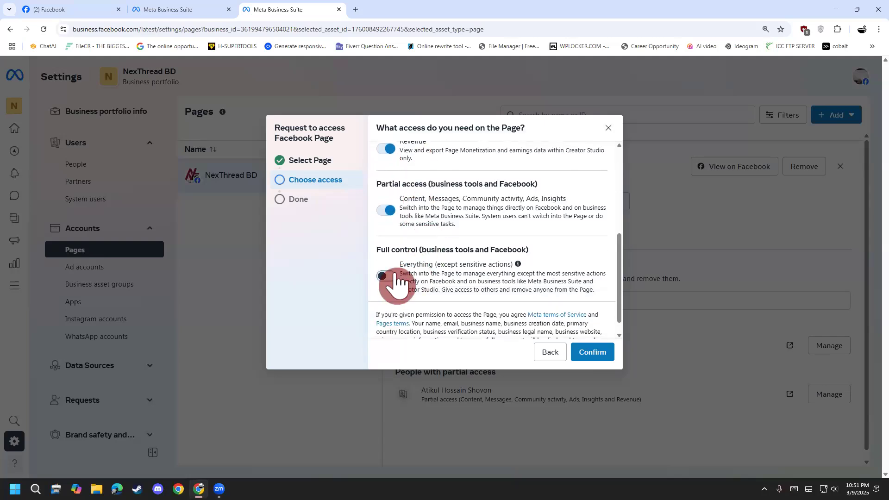
scroll(463, 260, "down", 1)
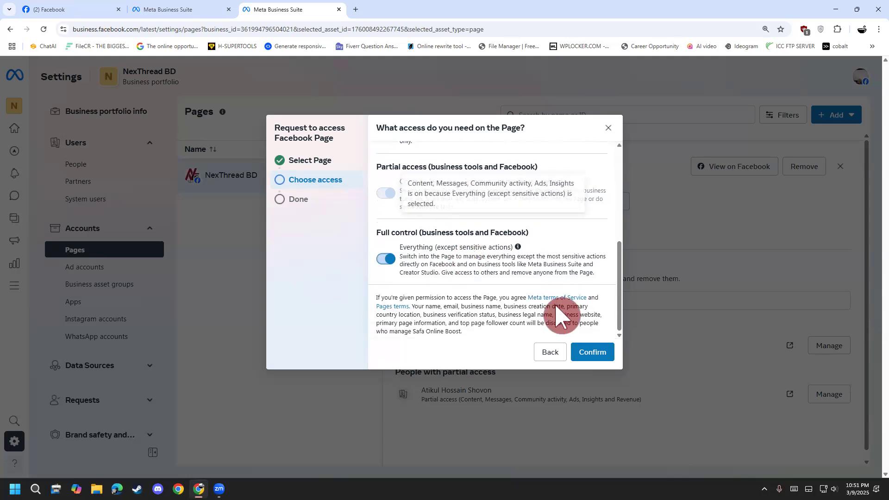
Submit the access request for the Safa Online Boost Page, close the confirmation, and cancel the pending request.
left_click(584, 347)
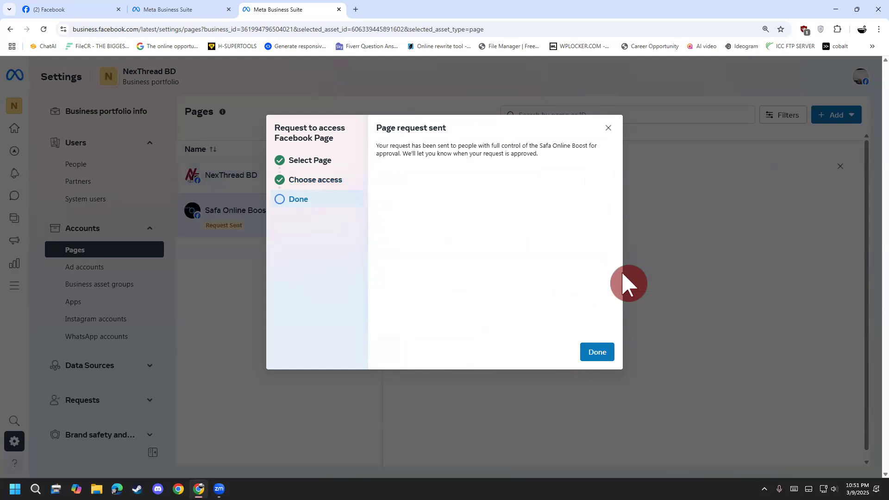
left_click(609, 128)
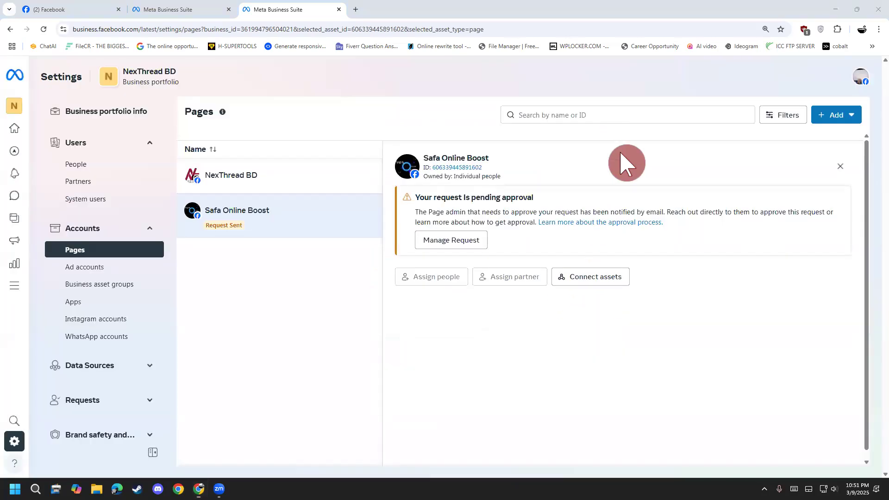
left_click(463, 245)
left_click(519, 217)
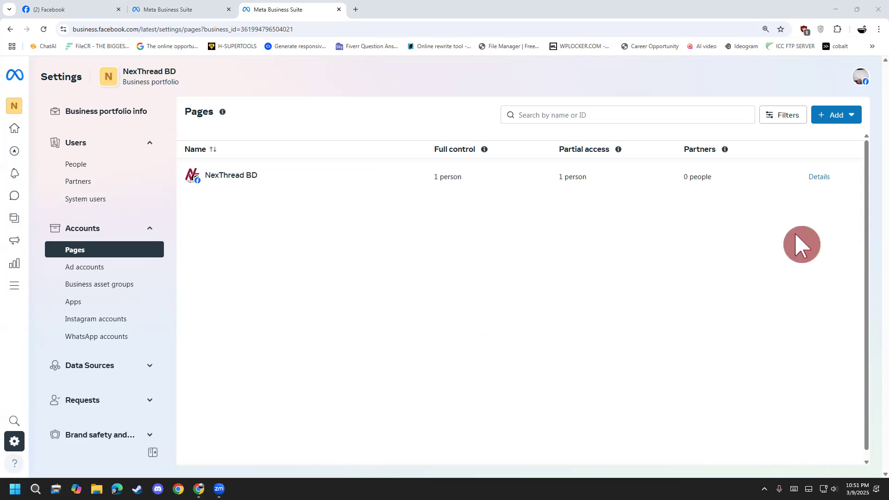
Open the portfolio's ad accounts settings and handwrite a circled, underlined word in red over the empty page area.
left_click(92, 273)
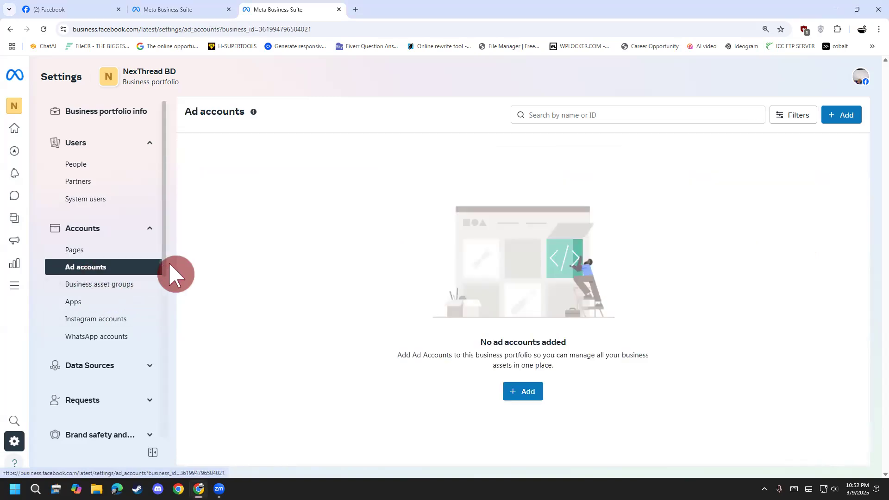
mouse_move(280, 168)
left_mouse_down()
mouse_move(265, 161)
mouse_move(206, 178)
left_mouse_up()
mouse_move(290, 183)
left_mouse_down()
mouse_move(360, 190)
mouse_move(395, 141)
mouse_move(448, 195)
left_mouse_up()
mouse_move(397, 152)
left_mouse_down()
mouse_move(435, 155)
mouse_move(417, 180)
left_mouse_up()
mouse_move(301, 313)
left_mouse_down()
mouse_move(307, 107)
mouse_move(356, 301)
left_mouse_up()
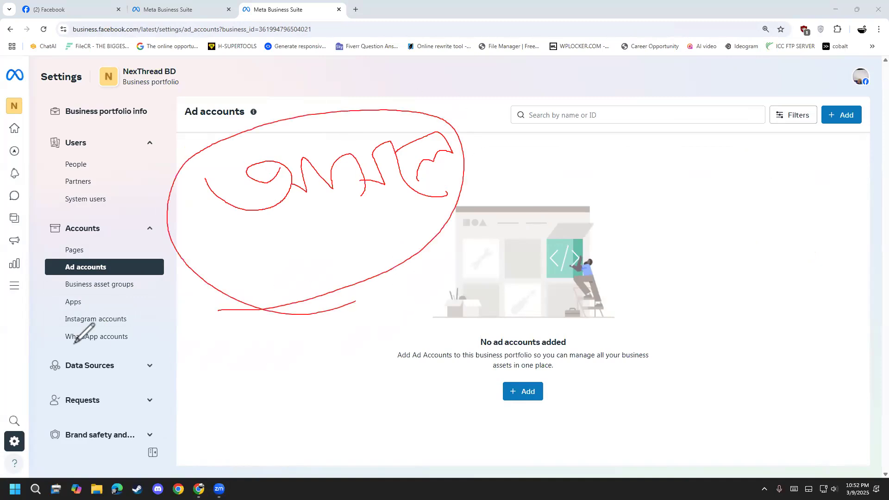
Clear the earlier red markup, handwrite "Dual VISA/Mast Card" with an arrow over the ad accounts page, and remove the annotations.
left_click(44, 308)
left_click_drag(221, 258, 250, 323)
mouse_move(270, 285)
left_mouse_down()
mouse_move(268, 297)
mouse_move(283, 277)
left_mouse_up()
mouse_move(319, 254)
left_mouse_down()
mouse_move(308, 272)
mouse_move(344, 273)
left_mouse_up()
mouse_move(199, 197)
left_mouse_down()
mouse_move(214, 222)
mouse_move(231, 176)
mouse_move(250, 217)
left_mouse_up()
mouse_move(271, 165)
left_mouse_down()
mouse_move(252, 217)
mouse_move(301, 143)
mouse_move(332, 182)
mouse_move(327, 153)
left_mouse_up()
left_click_drag(198, 131, 214, 177)
mouse_move(244, 141)
left_mouse_down()
mouse_move(301, 139)
mouse_move(341, 189)
left_mouse_up()
left_click_drag(365, 128, 415, 164)
mouse_move(433, 126)
left_mouse_down()
mouse_move(438, 137)
mouse_move(457, 122)
left_mouse_up()
mouse_move(336, 296)
left_mouse_down()
mouse_move(409, 323)
mouse_move(413, 356)
left_mouse_up()
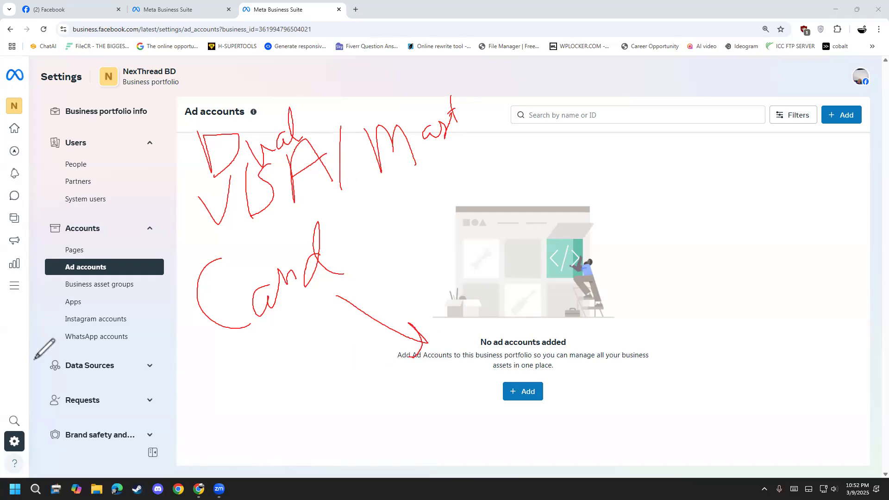
key("Escape")
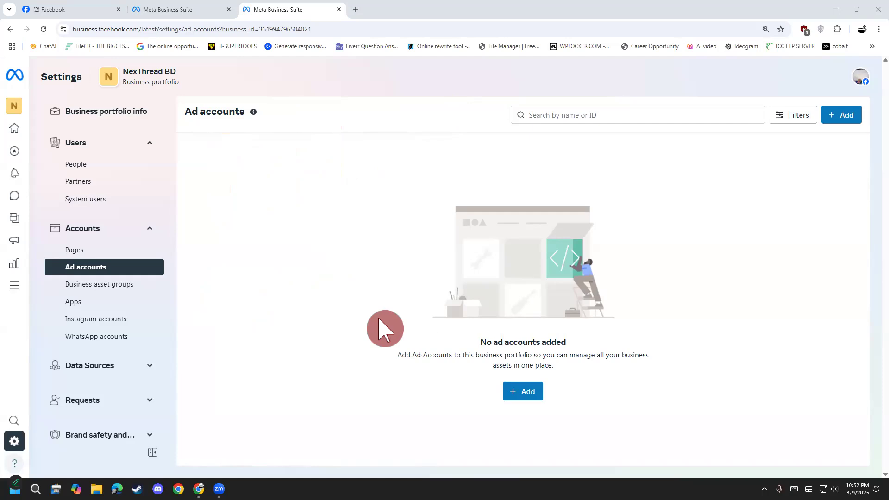
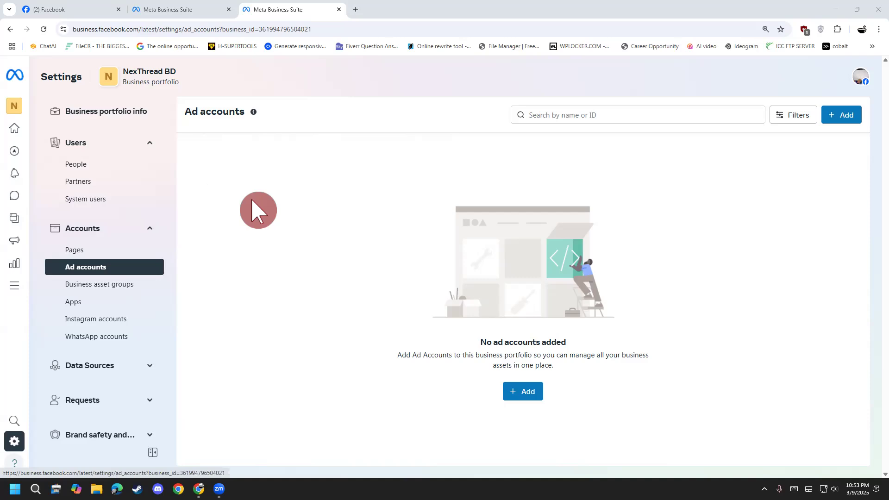
Draw three red circles with one, two and three strokes over the ad accounts page, with arrows and handwritten words beneath the first two.
left_click(530, 391)
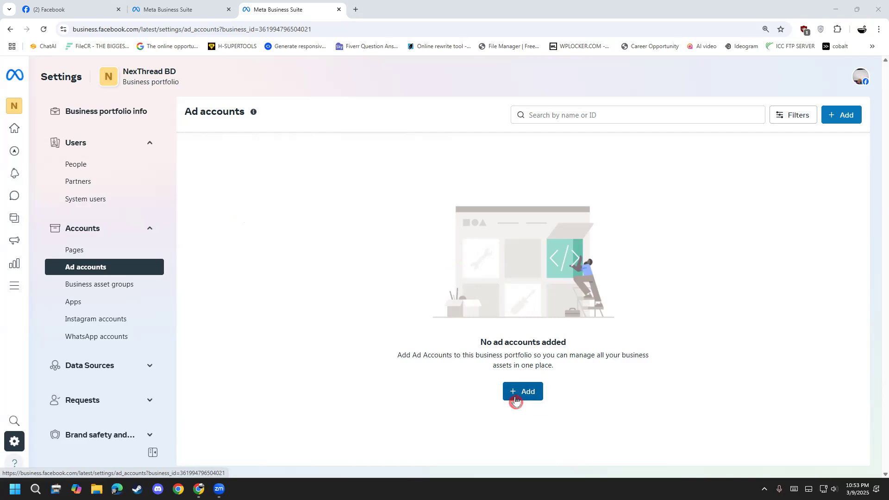
left_click(605, 84)
left_click_drag(294, 207, 281, 146)
mouse_move(274, 135)
left_mouse_down()
mouse_move(232, 149)
mouse_move(274, 135)
left_mouse_up()
mouse_move(348, 123)
left_mouse_down()
mouse_move(374, 166)
mouse_move(402, 155)
left_mouse_up()
mouse_move(389, 104)
left_mouse_down()
mouse_move(384, 186)
mouse_move(395, 109)
left_mouse_up()
left_click_drag(260, 230, 256, 294)
mouse_move(248, 285)
left_mouse_down()
mouse_move(259, 296)
mouse_move(264, 281)
left_mouse_up()
mouse_move(215, 352)
left_mouse_down()
mouse_move(222, 371)
mouse_move(228, 334)
mouse_move(250, 341)
mouse_move(259, 364)
mouse_move(293, 362)
left_mouse_up()
mouse_move(248, 322)
left_mouse_down()
mouse_move(298, 319)
mouse_move(285, 335)
left_mouse_up()
mouse_move(492, 109)
left_mouse_down()
mouse_move(510, 162)
mouse_move(530, 151)
left_mouse_up()
left_click_drag(524, 120, 538, 135)
mouse_move(530, 99)
left_mouse_down()
mouse_move(484, 111)
mouse_move(534, 99)
left_mouse_up()
mouse_move(380, 193)
left_mouse_down()
mouse_move(370, 244)
mouse_move(399, 248)
left_mouse_up()
mouse_move(363, 332)
left_mouse_down()
mouse_move(384, 298)
mouse_move(403, 352)
left_mouse_up()
mouse_move(399, 298)
left_mouse_down()
mouse_move(403, 332)
mouse_move(431, 283)
mouse_move(417, 300)
mouse_move(471, 282)
mouse_move(456, 298)
left_mouse_up()
left_click_drag(536, 191, 623, 190)
left_click_drag(613, 182, 622, 210)
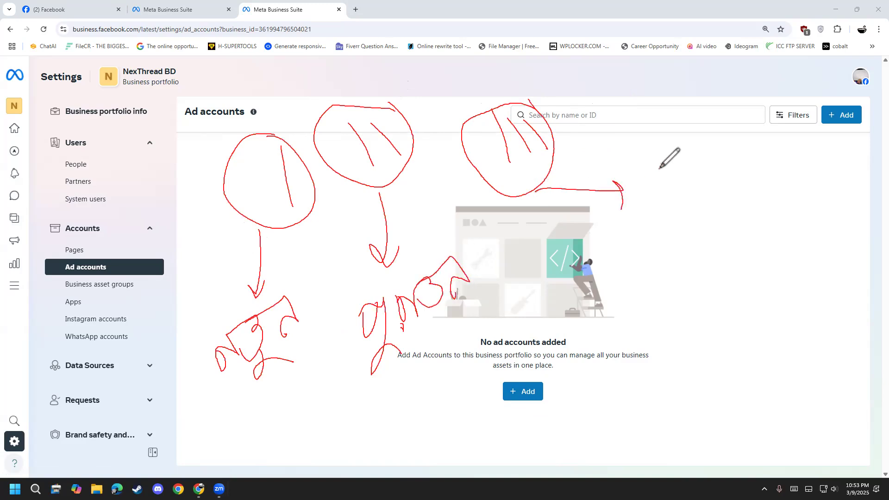
Handwrite a word beside the third circle's arrow, circle and underline the handwritten words, and clear all the red markup.
mouse_move(630, 178)
left_mouse_down()
mouse_move(656, 174)
mouse_move(689, 186)
mouse_move(678, 163)
mouse_move(724, 173)
mouse_move(734, 125)
mouse_move(756, 136)
mouse_move(762, 108)
left_mouse_up()
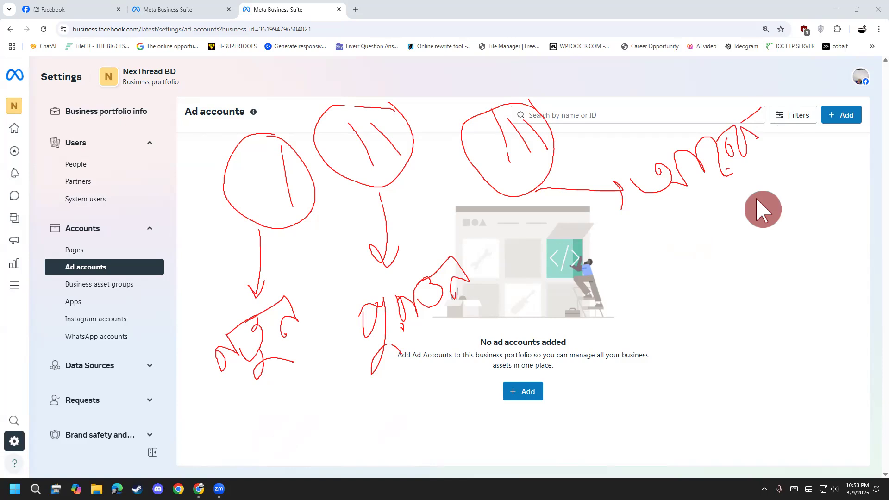
mouse_move(690, 222)
left_mouse_down()
mouse_move(786, 100)
mouse_move(625, 182)
mouse_move(712, 214)
mouse_move(732, 211)
left_mouse_up()
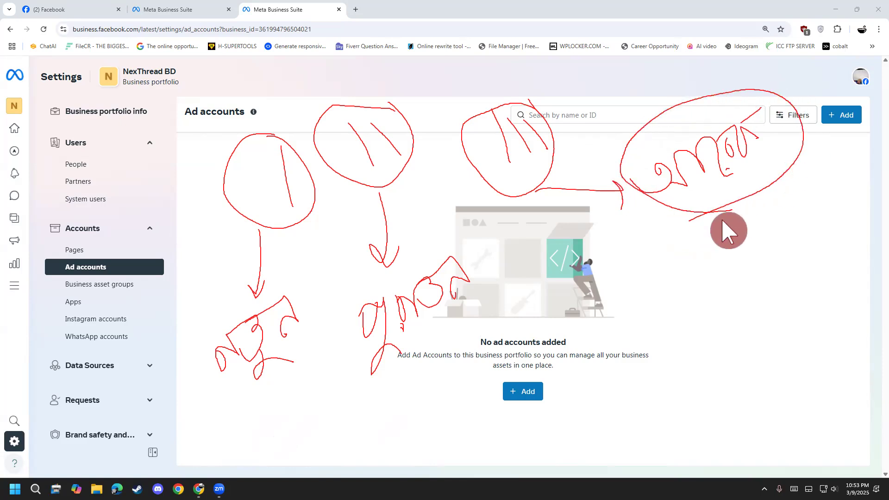
mouse_move(204, 406)
left_mouse_down()
mouse_move(271, 391)
mouse_move(288, 276)
mouse_move(238, 407)
left_mouse_up()
mouse_move(315, 420)
left_mouse_down()
mouse_move(481, 257)
mouse_move(332, 301)
mouse_move(404, 377)
left_mouse_up()
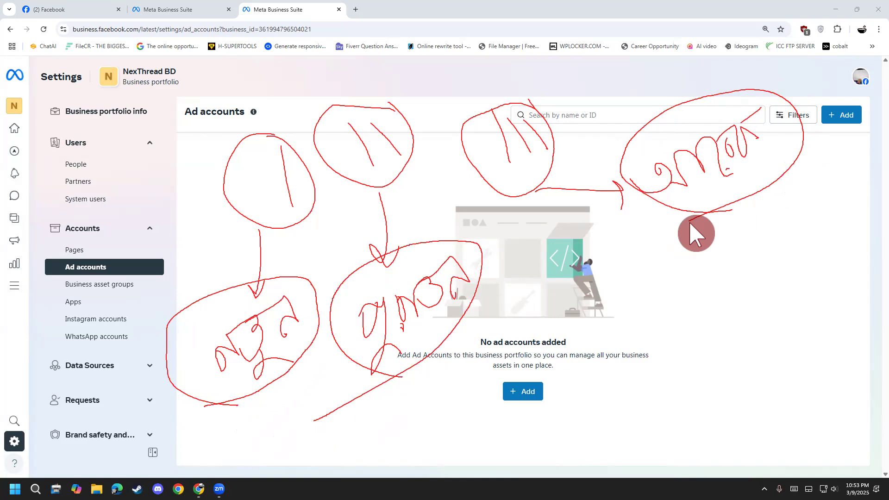
left_click(7, 319)
Open the options for adding an ad account, annotate them in red with a circled "AD ID" pointing to a boxed number, and clear the markup.
left_click(530, 390)
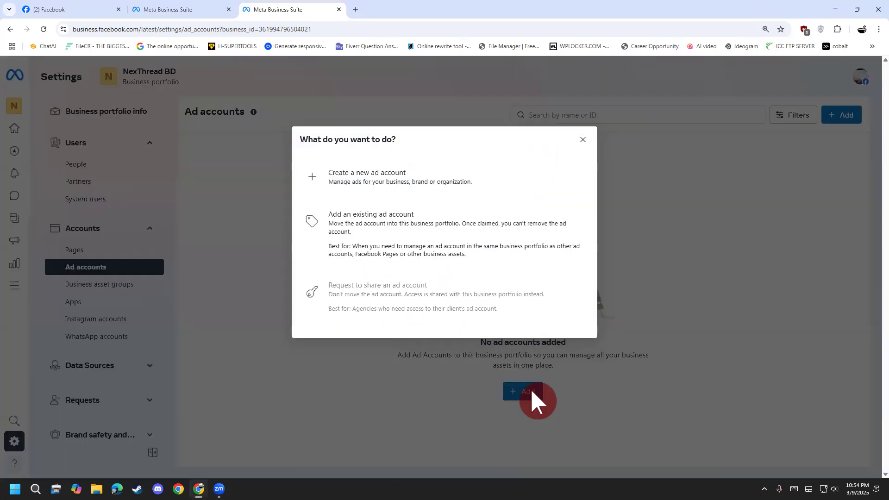
left_click(423, 186)
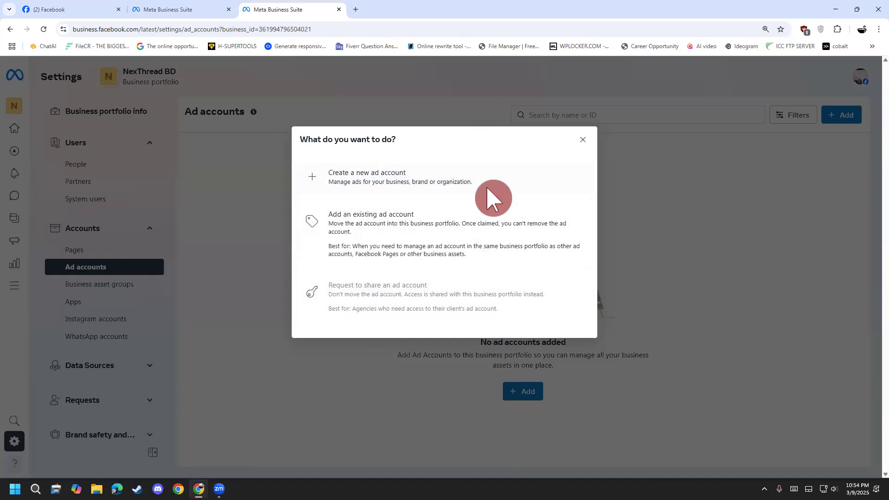
mouse_move(504, 161)
left_mouse_down()
mouse_move(511, 182)
mouse_move(504, 164)
mouse_move(548, 175)
mouse_move(623, 152)
mouse_move(634, 167)
mouse_move(646, 162)
left_mouse_up()
mouse_move(418, 169)
left_mouse_down()
mouse_move(423, 139)
mouse_move(454, 139)
mouse_move(447, 152)
left_mouse_up()
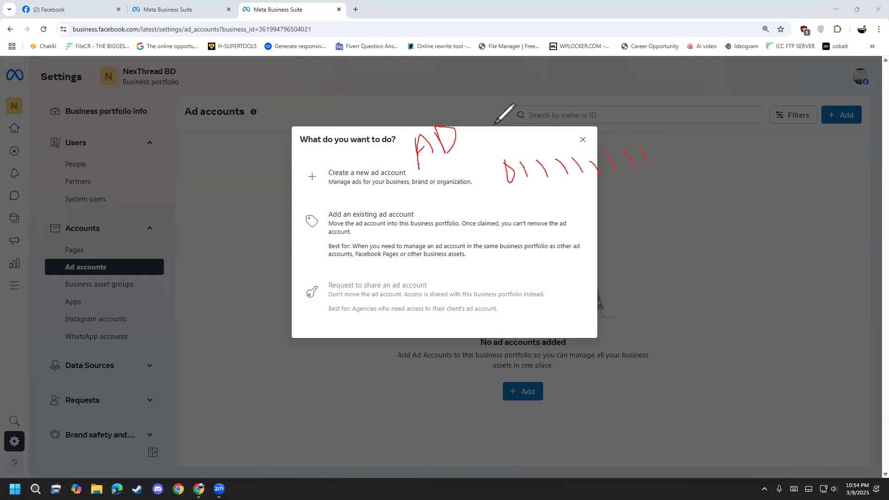
mouse_move(494, 118)
left_mouse_down()
mouse_move(500, 143)
mouse_move(528, 130)
mouse_move(517, 141)
left_mouse_up()
mouse_move(466, 107)
left_mouse_down()
mouse_move(376, 157)
mouse_move(424, 183)
mouse_move(536, 148)
mouse_move(537, 106)
left_mouse_up()
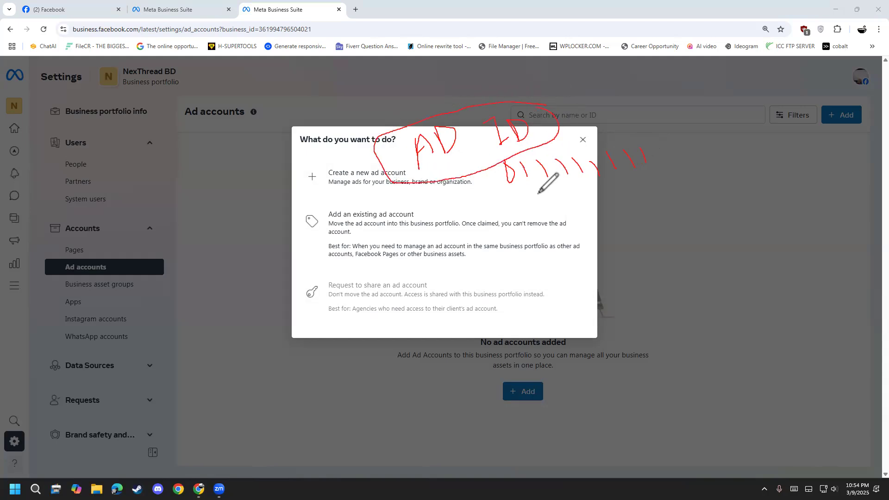
mouse_move(431, 182)
left_mouse_down()
mouse_move(437, 204)
mouse_move(482, 190)
mouse_move(478, 204)
mouse_move(472, 189)
left_mouse_up()
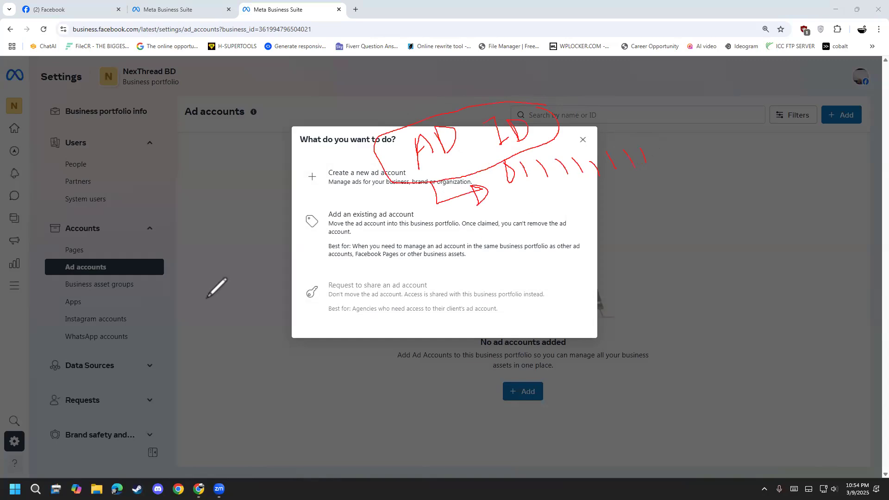
mouse_move(483, 157)
left_mouse_down()
mouse_move(495, 206)
mouse_move(677, 135)
mouse_move(484, 157)
left_mouse_up()
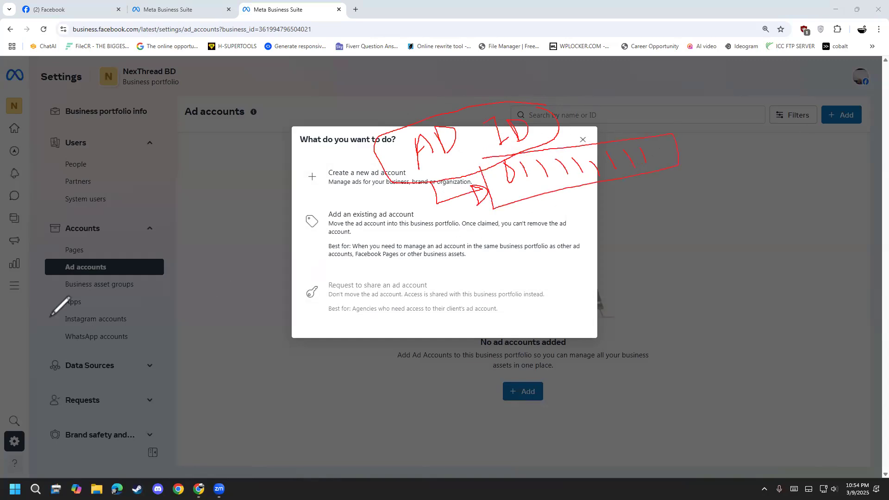
left_click(48, 302)
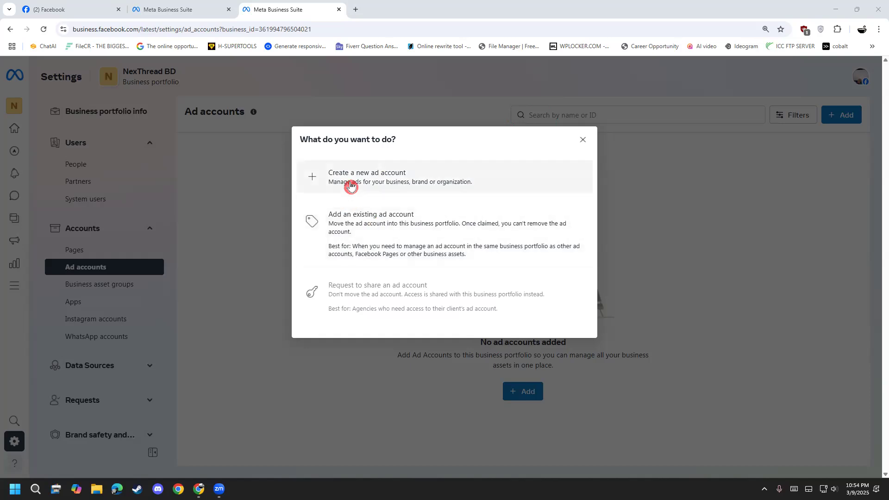
Start creating a new ad account and set its time zone to (GMT+06:00) Asia/Dhaka.
left_click(350, 186)
left_click(407, 169)
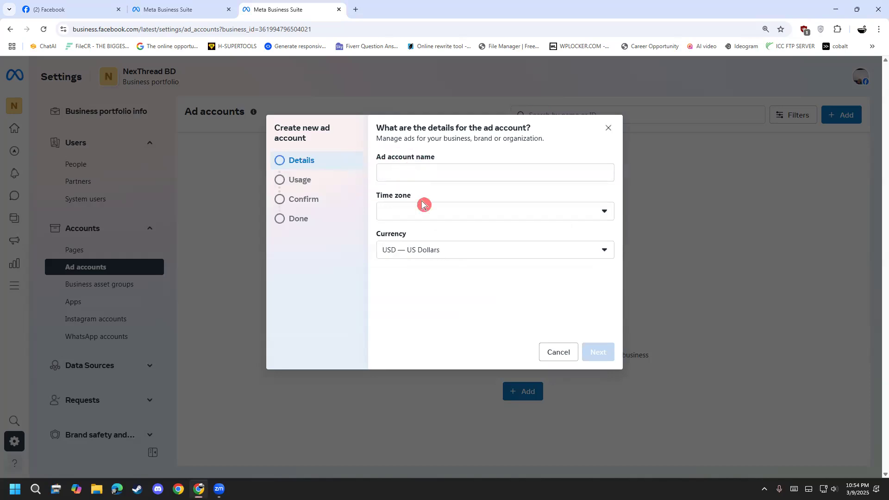
left_click(421, 175)
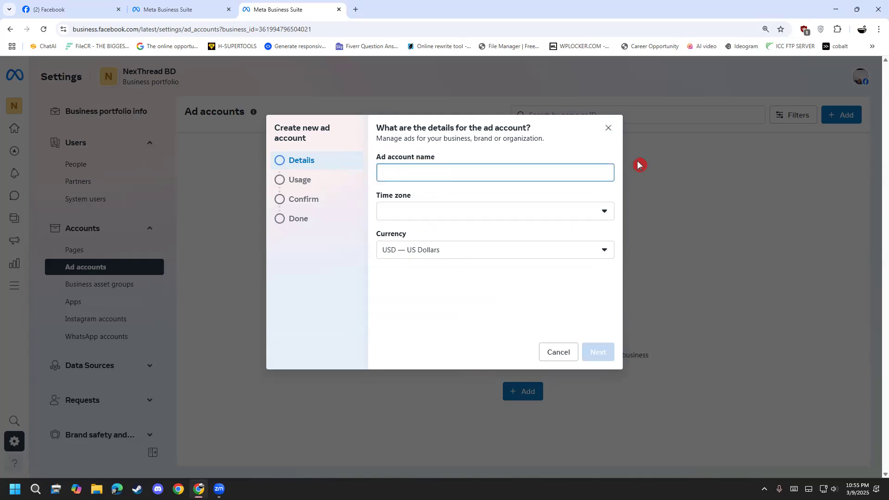
left_click(539, 212)
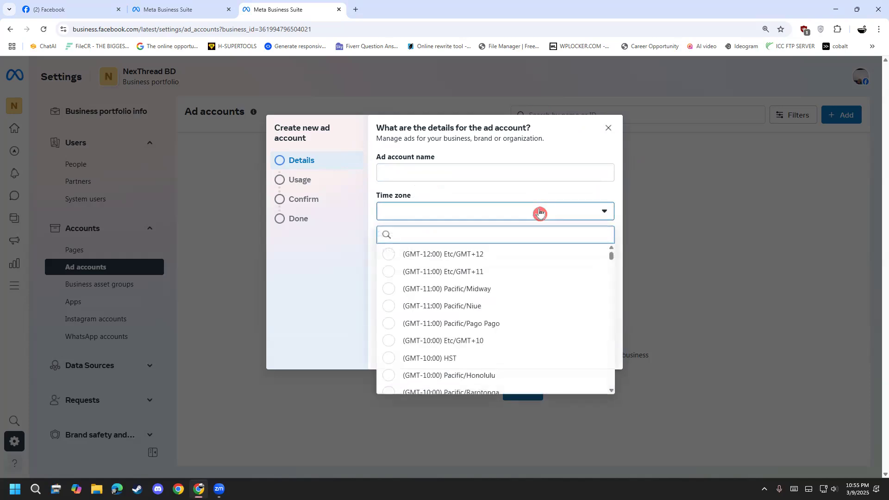
type("gtm")
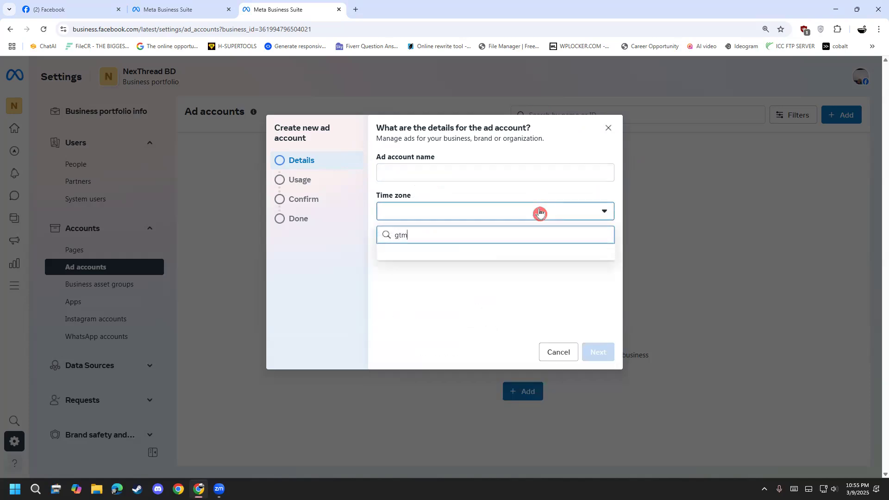
key("BackSpace")
key("BackSpace")
key("BackSpace")
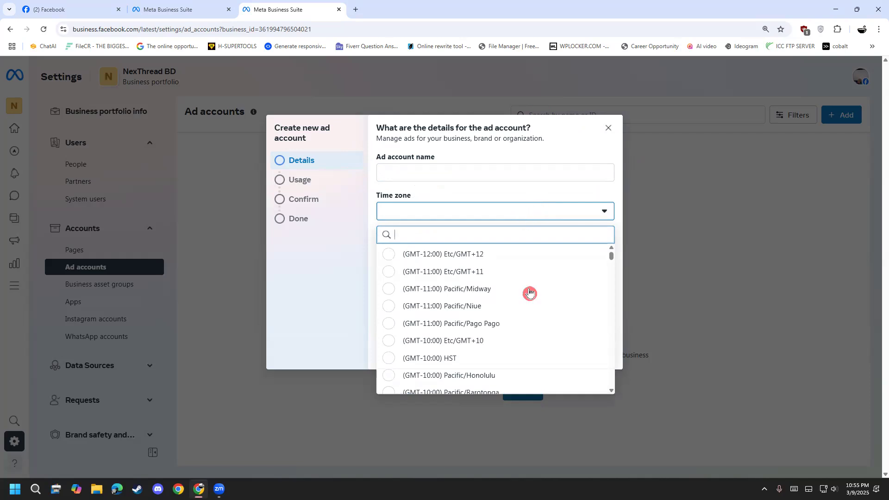
scroll(530, 293, "down", 3)
type("asia/Dh")
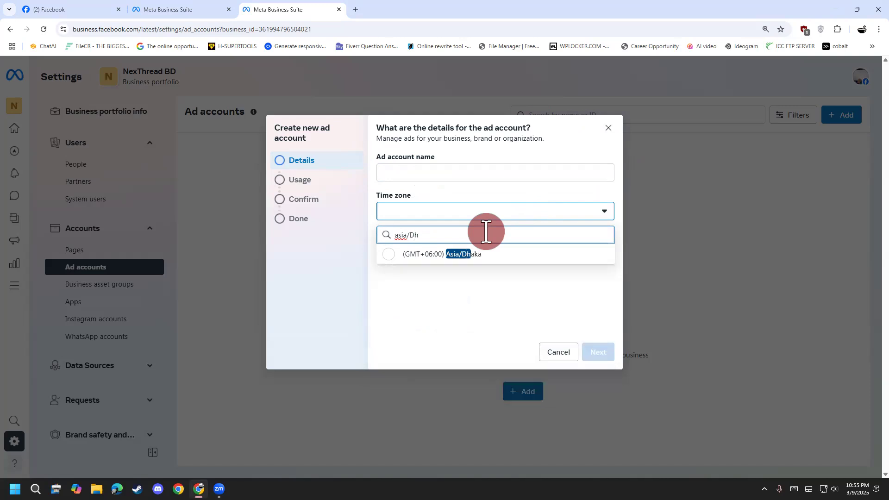
left_click(485, 254)
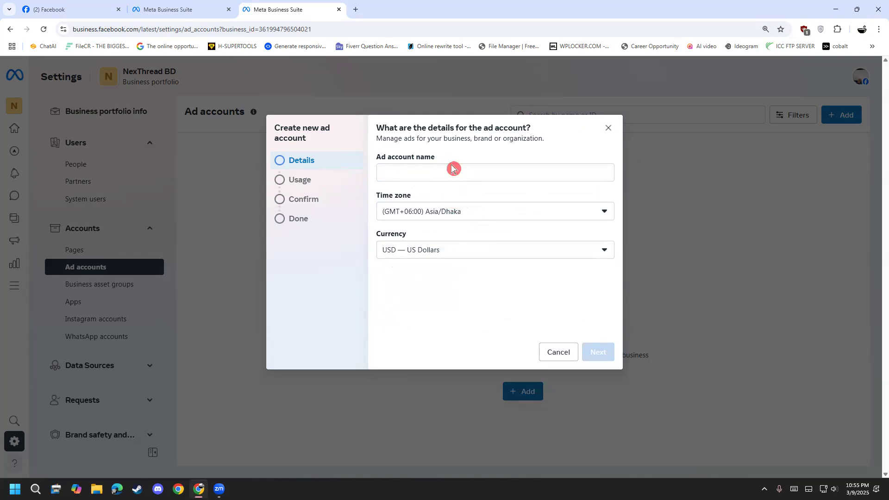
Enter the ad account name and continue to the usage settings.
left_click(430, 170)
type("sudeep")
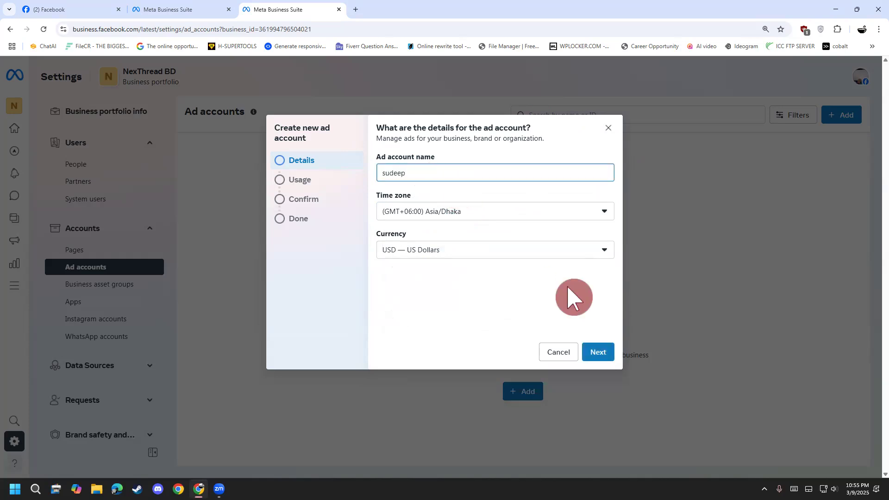
left_click(607, 351)
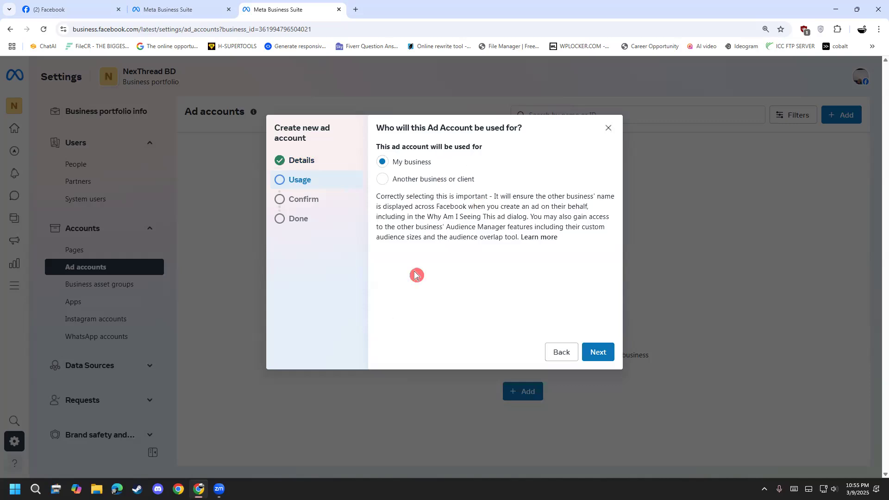
Examine the partner and business ID fields for another business or client, and set the ad account's use back to My business before continuing.
left_click(421, 182)
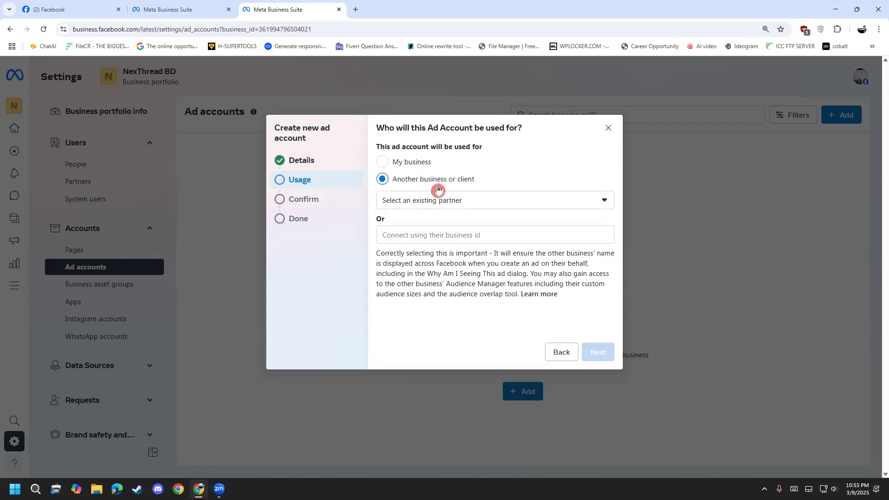
left_click(451, 201)
left_click(451, 203)
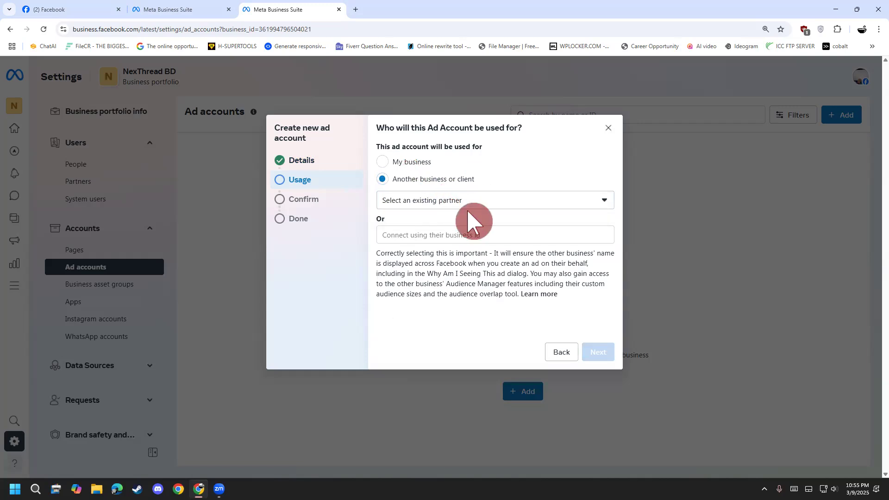
left_click(446, 234)
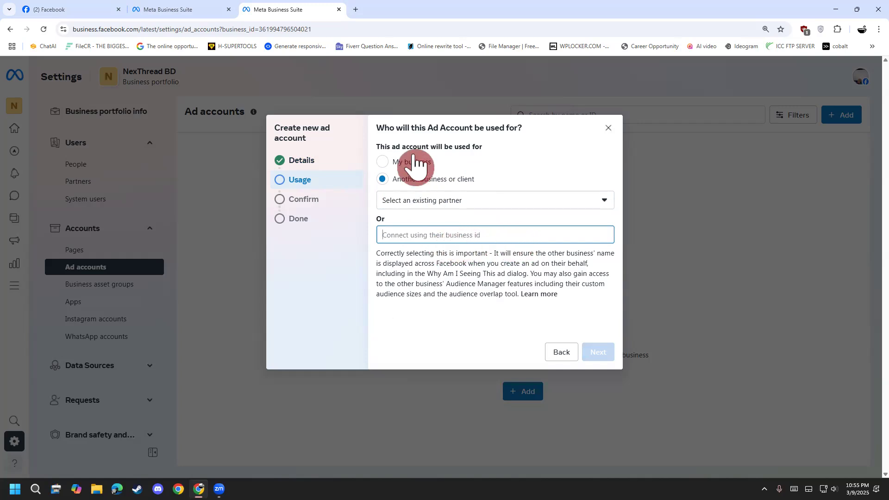
left_click_drag(259, 32, 316, 30)
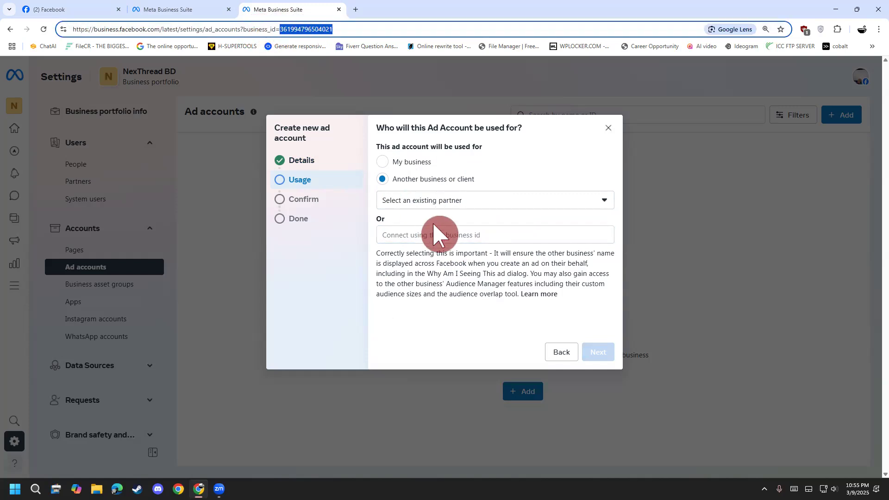
left_click(415, 168)
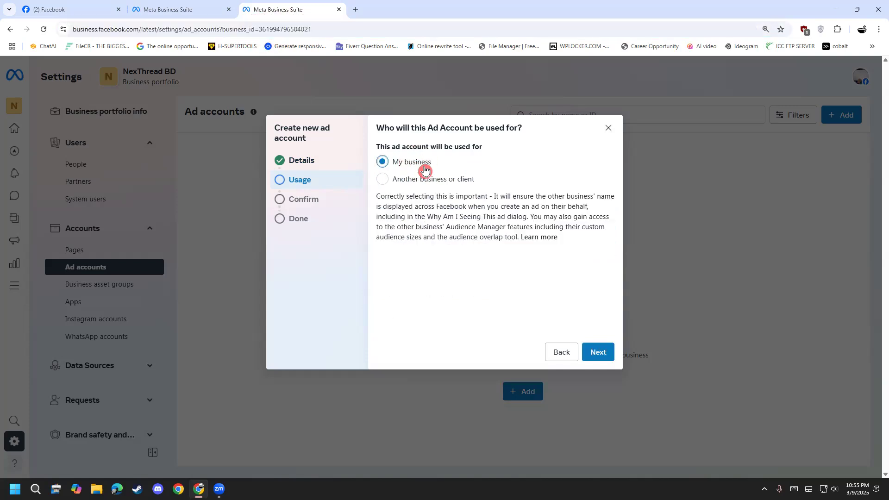
left_click(597, 348)
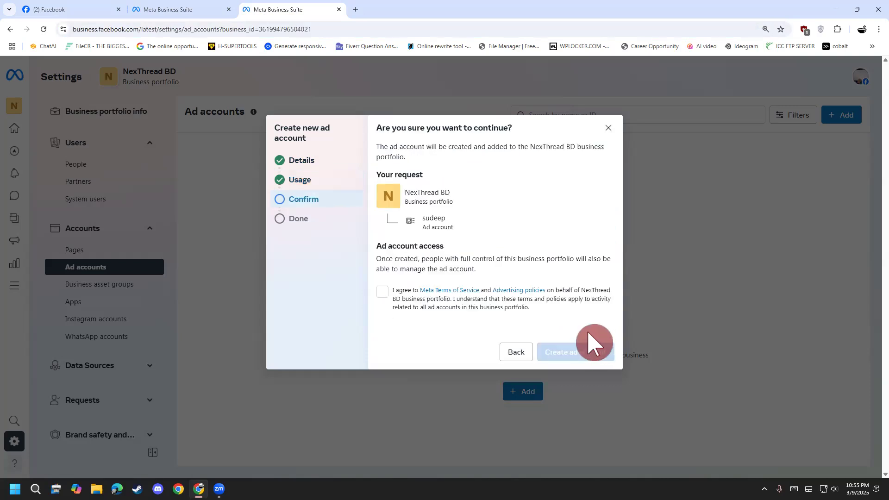
Agree to the Meta terms and advertising policies, and back out of the ad account creation without creating it.
left_click(384, 293)
left_click_drag(451, 226, 541, 242)
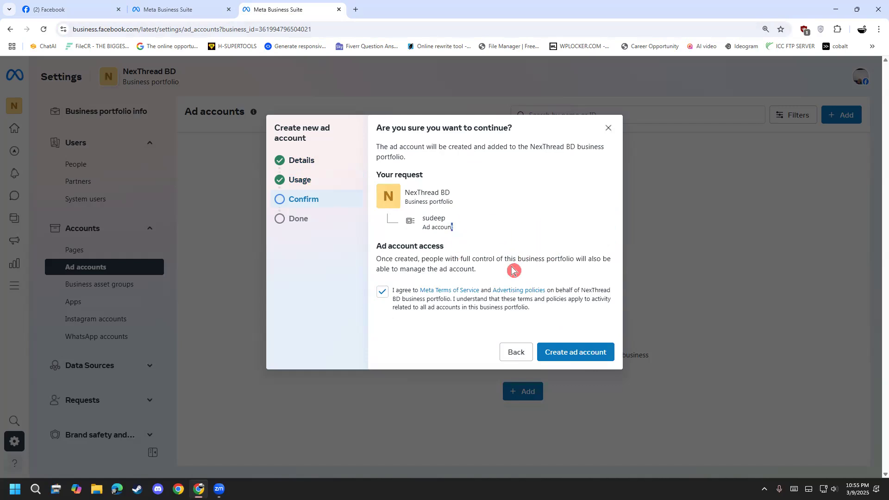
left_click(517, 349)
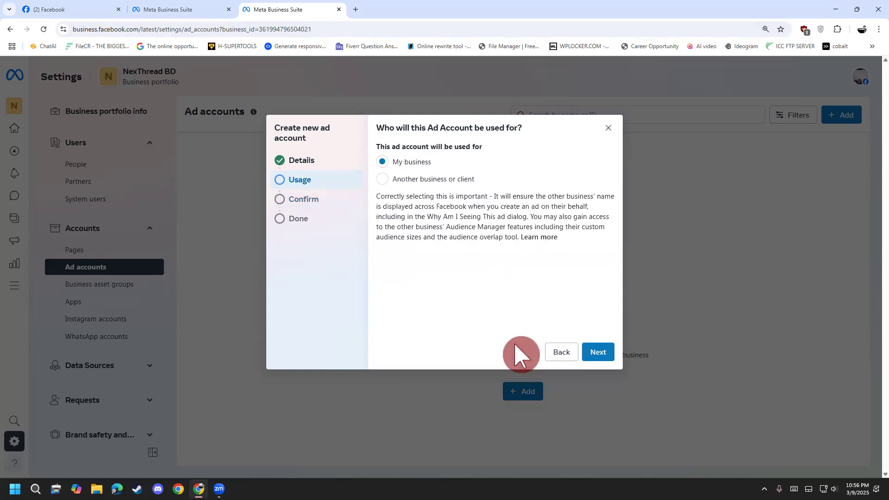
left_click(551, 352)
left_click(553, 352)
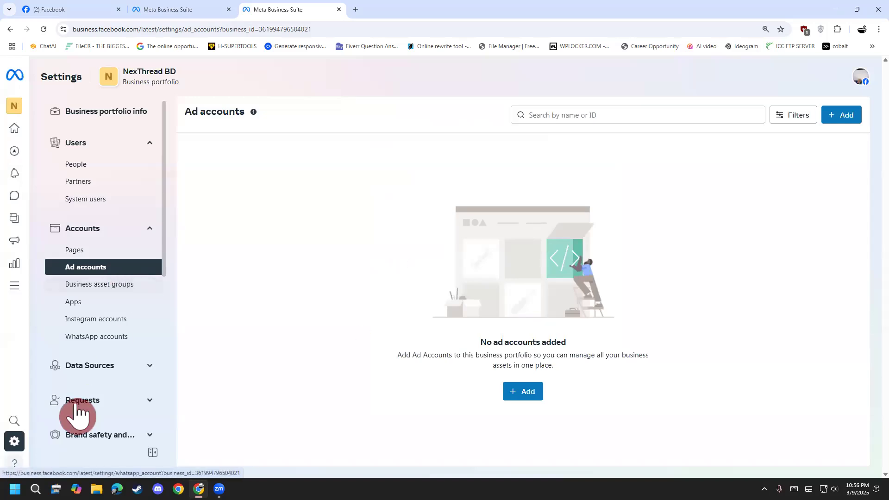
Review the portfolio's Instagram accounts settings, and the payment methods and payment activity pages in Billing & payments.
scroll(104, 278, "down", 2)
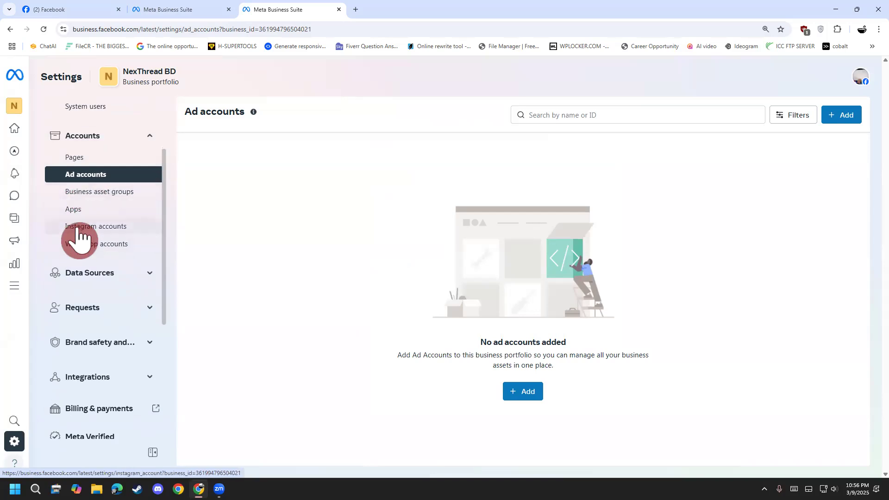
left_click(79, 229)
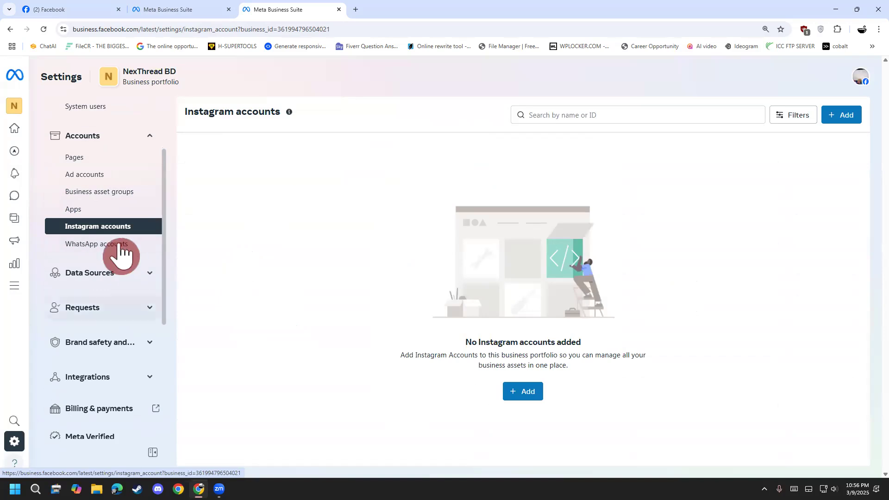
scroll(110, 298, "down", 4)
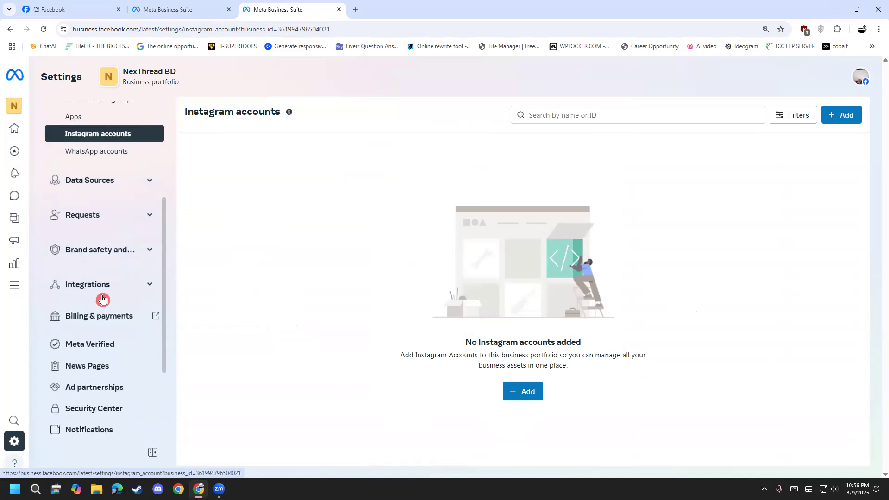
left_click(100, 226)
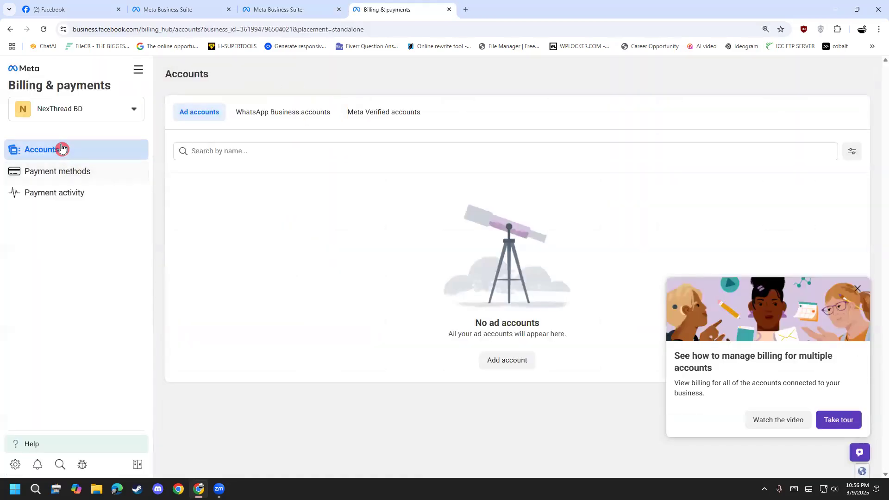
left_click(107, 172)
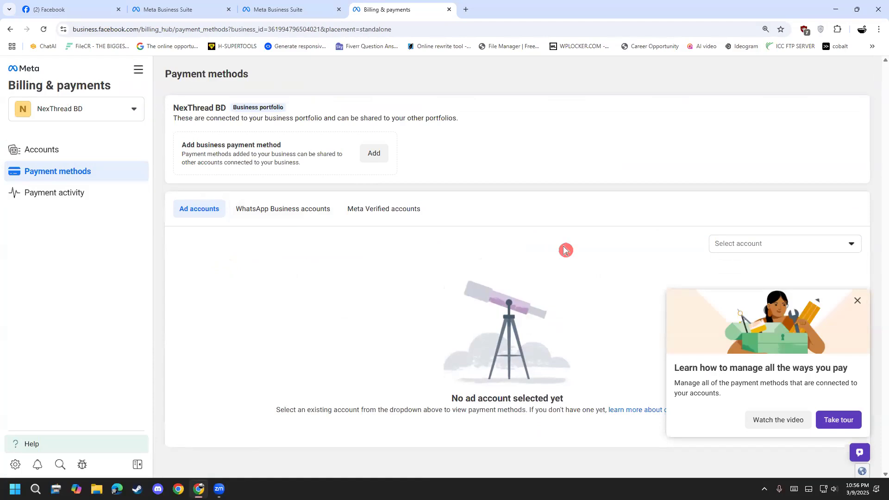
left_click(109, 194)
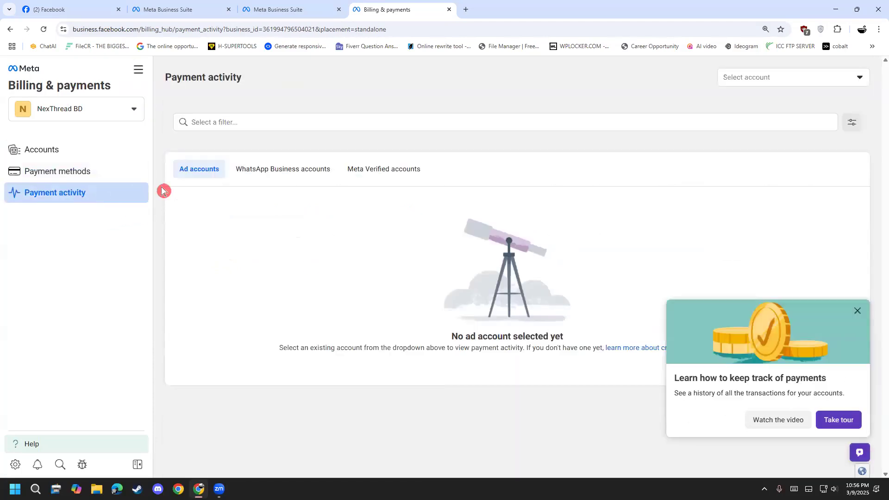
Review the payment activity views for WhatsApp Business accounts and Meta Verified accounts, and return to the Ad accounts view.
left_click(313, 175)
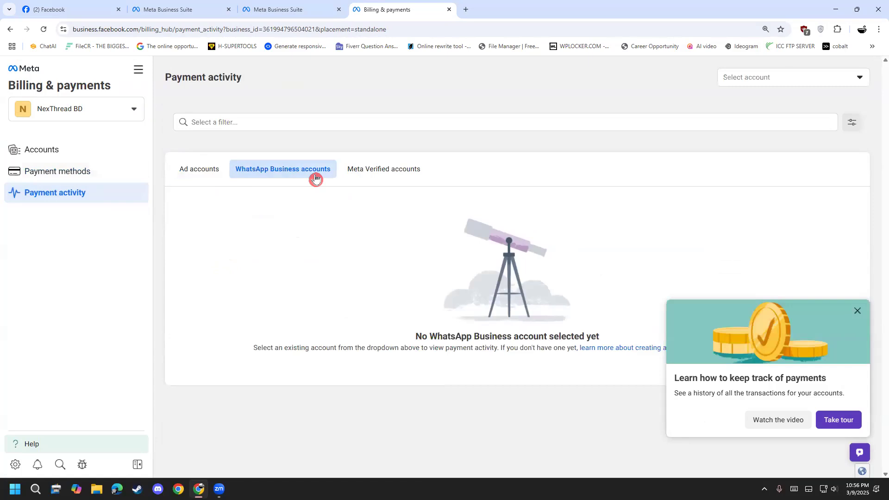
left_click(391, 173)
left_click(179, 166)
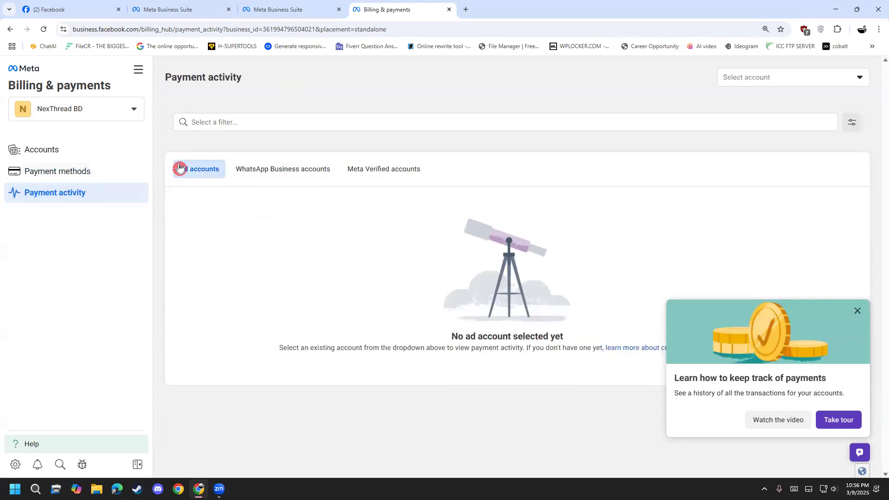
Review the Accounts, Payment methods and Payment activity pages in Billing & payments, and close the billing page.
left_click(93, 180)
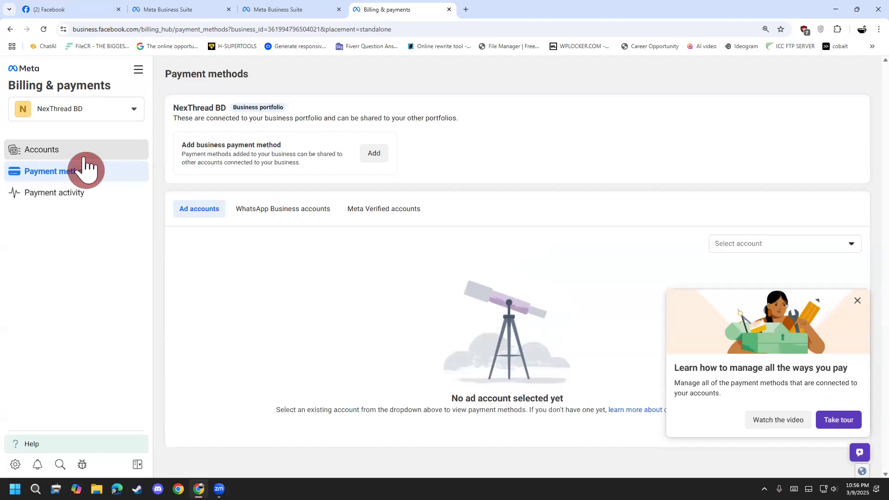
left_click(83, 158)
left_click(85, 172)
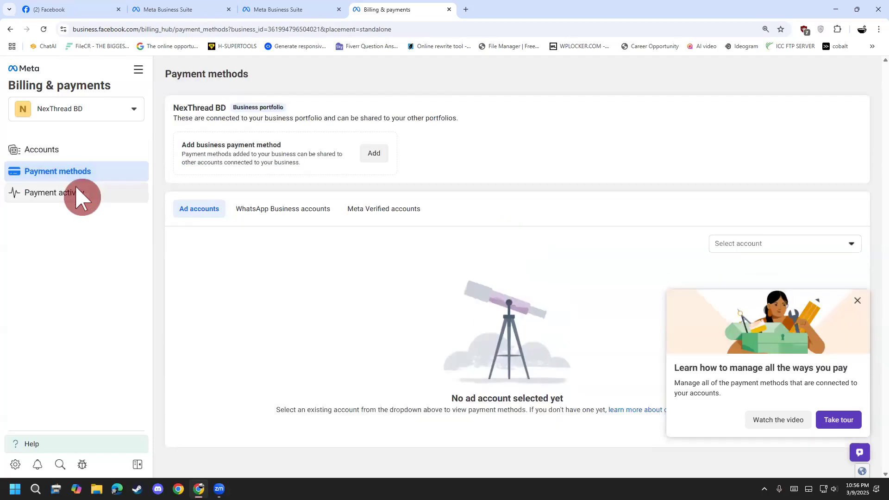
left_click(80, 194)
left_click(83, 179)
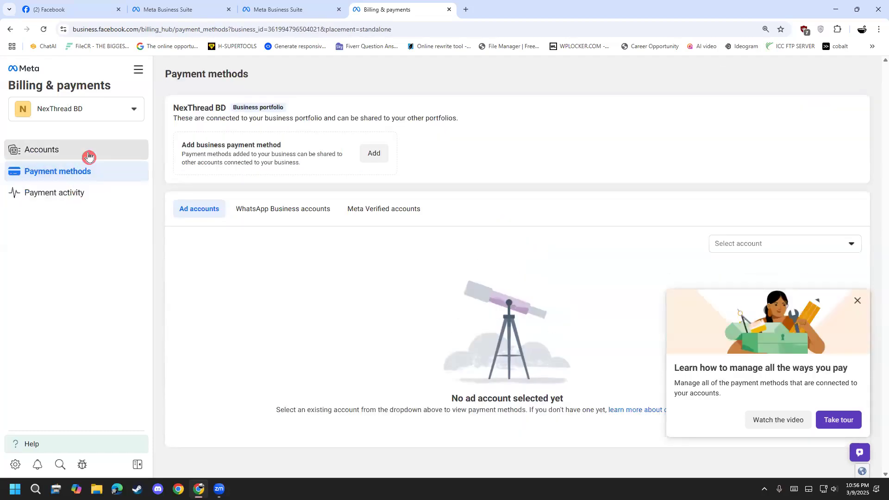
left_click(89, 157)
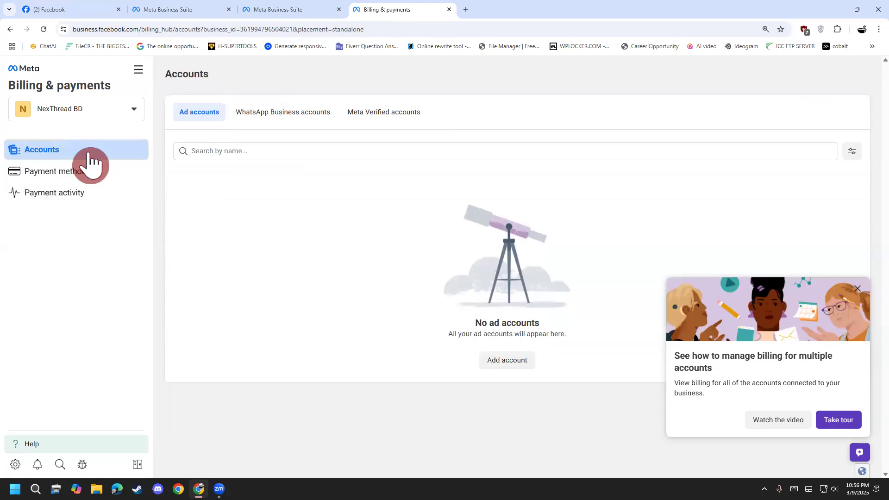
left_click(79, 193)
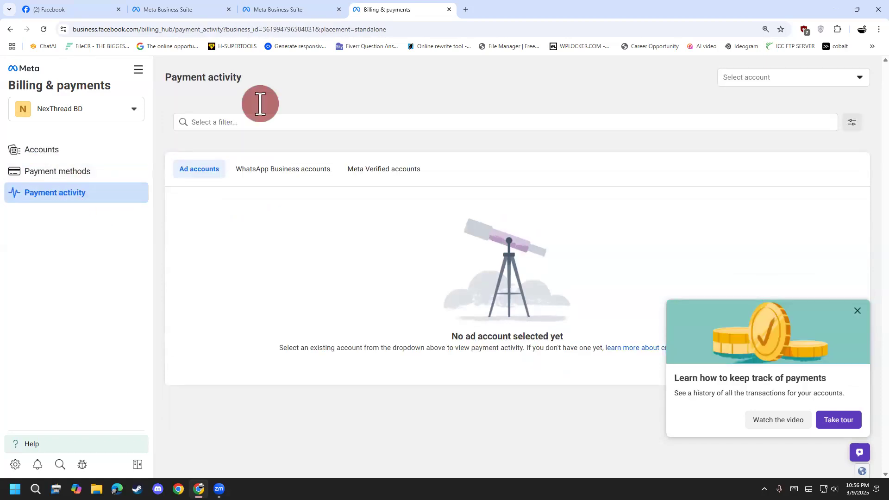
left_click(449, 9)
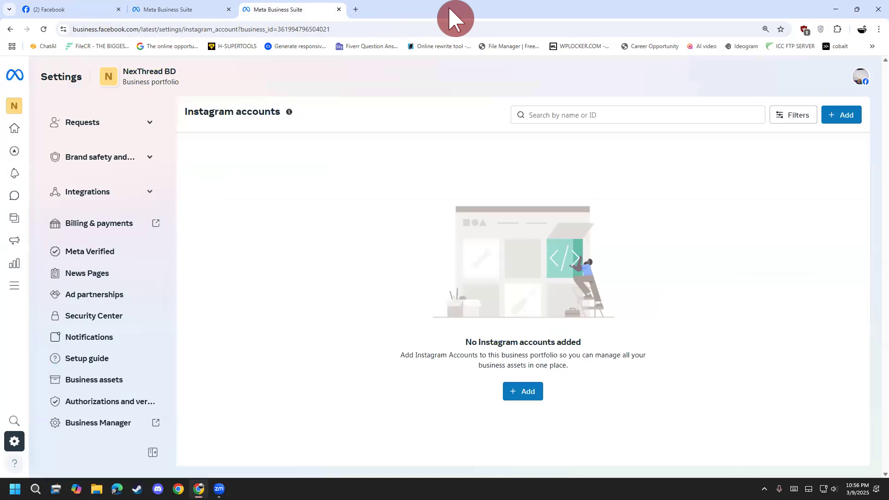
Open Pixels among the portfolio's data sources and read the notice about the pixels' location.
scroll(115, 222, "up", 2)
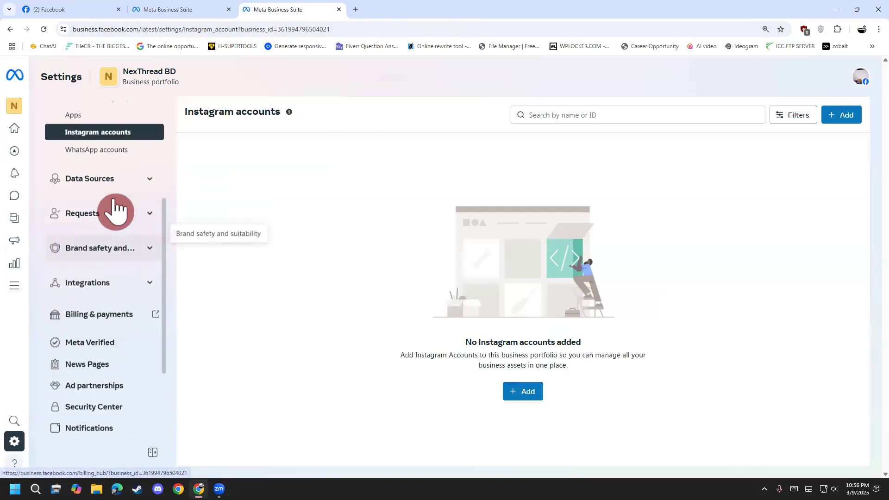
scroll(115, 208, "up", 1)
left_click(113, 227)
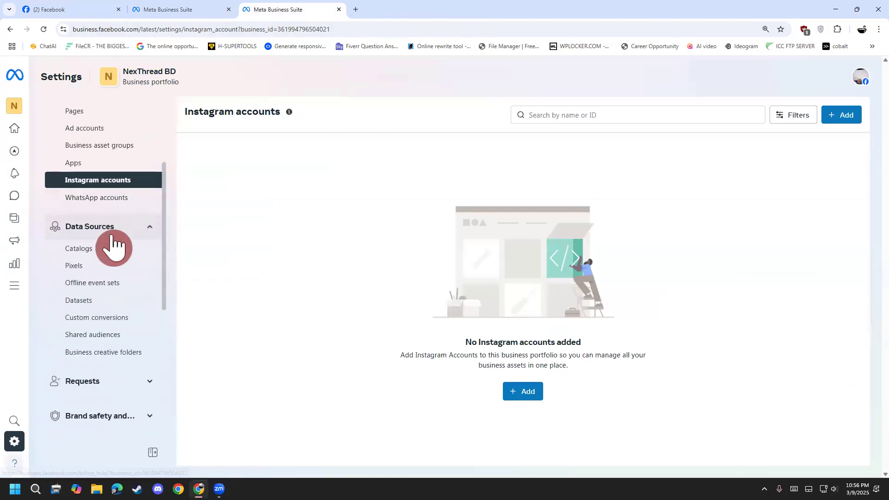
left_click(90, 268)
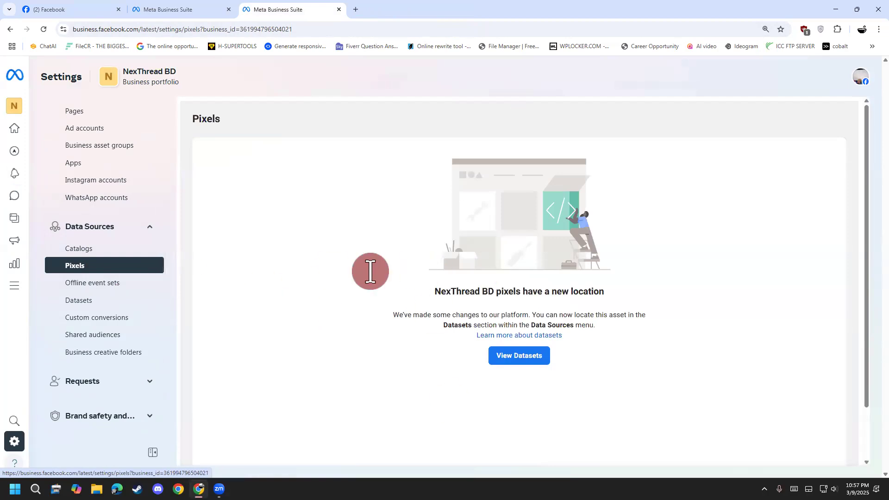
left_click_drag(432, 287, 620, 300)
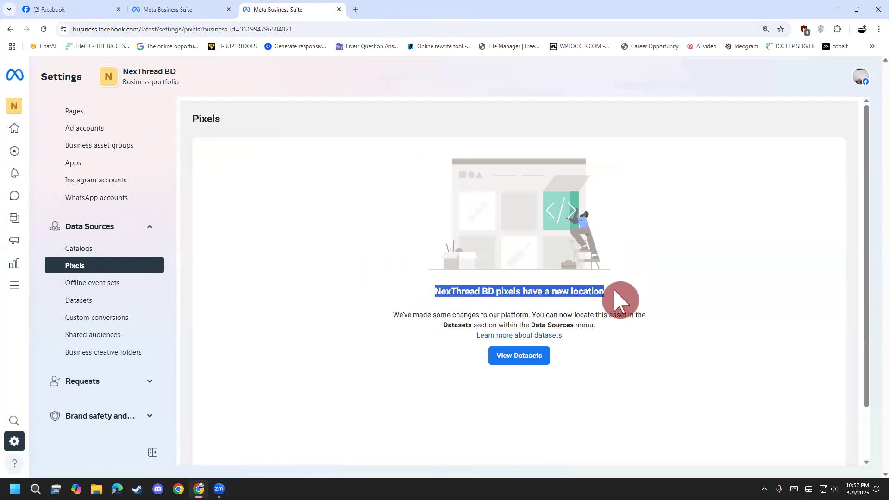
left_click(559, 292)
left_click_drag(516, 288, 589, 291)
left_click(591, 291)
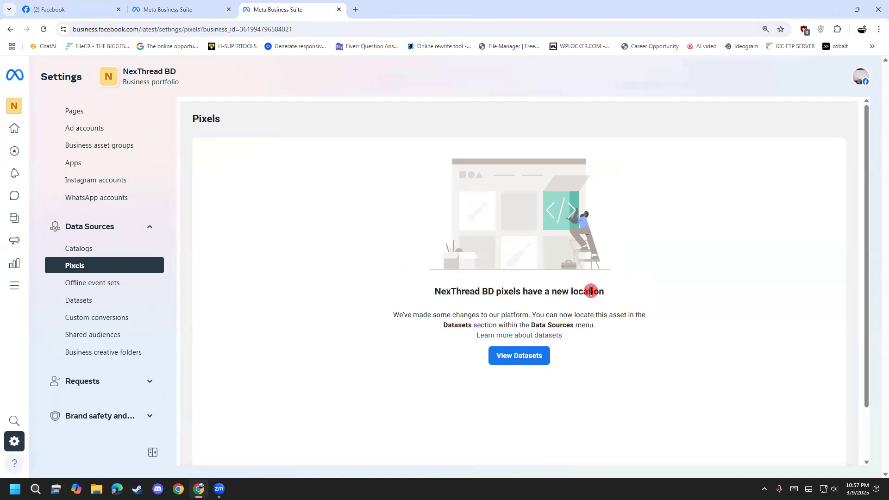
left_click_drag(442, 288, 594, 289)
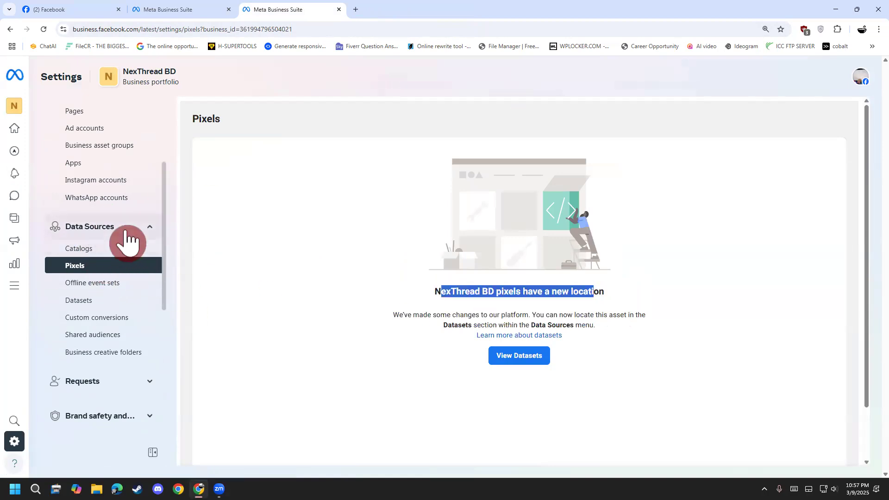
Leave the portfolio settings and go back to the NexThread BD Page's Business Suite home.
scroll(72, 250, "down", 2)
scroll(100, 236, "down", 3)
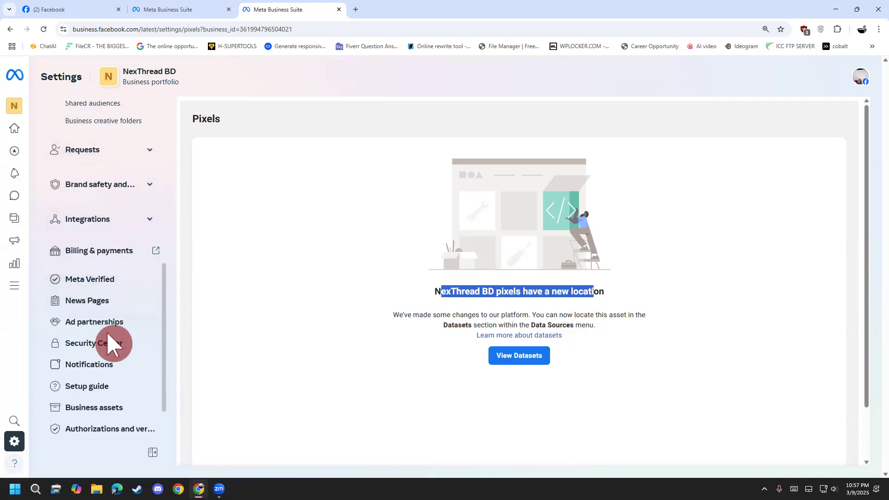
scroll(110, 370, "down", 2)
scroll(93, 324, "up", 10)
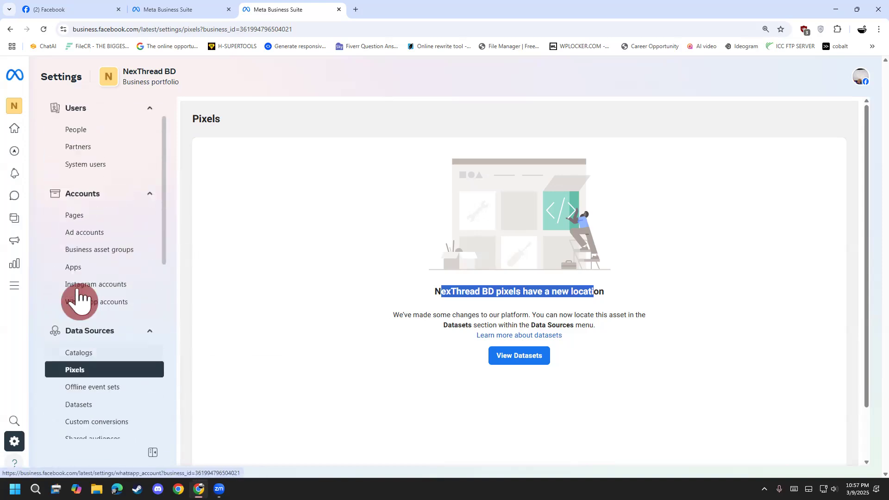
mouse_move(18, 113)
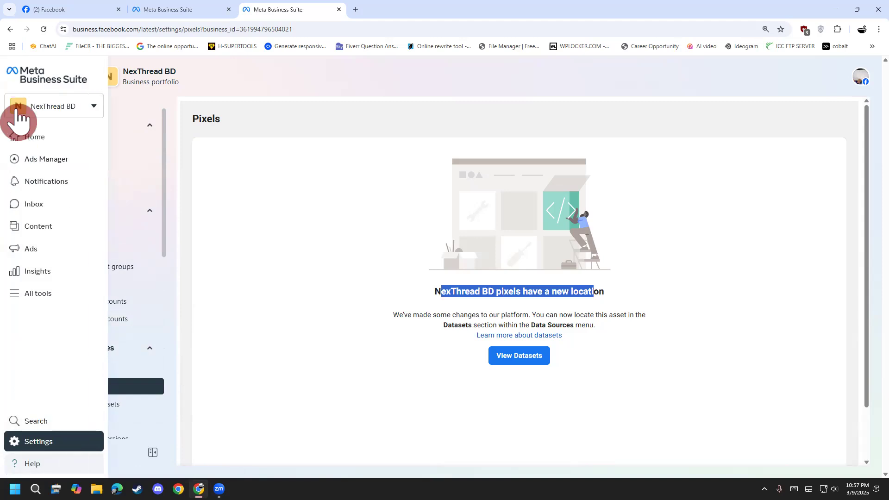
left_click(50, 112)
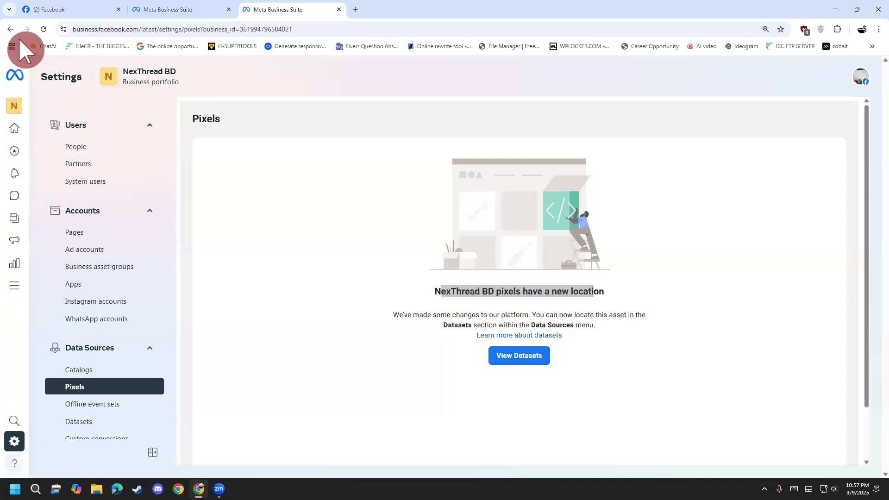
left_click(10, 30)
left_click(12, 34)
left_click(11, 33)
left_click(11, 34)
left_click(12, 34)
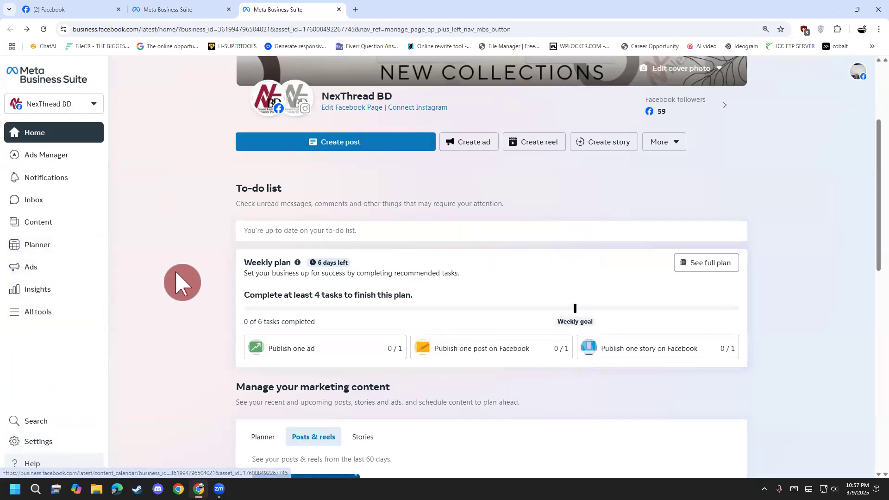
Annotate Planner with check marks and a circled "Post" note, and open the Planner.
left_click_drag(47, 248, 101, 226)
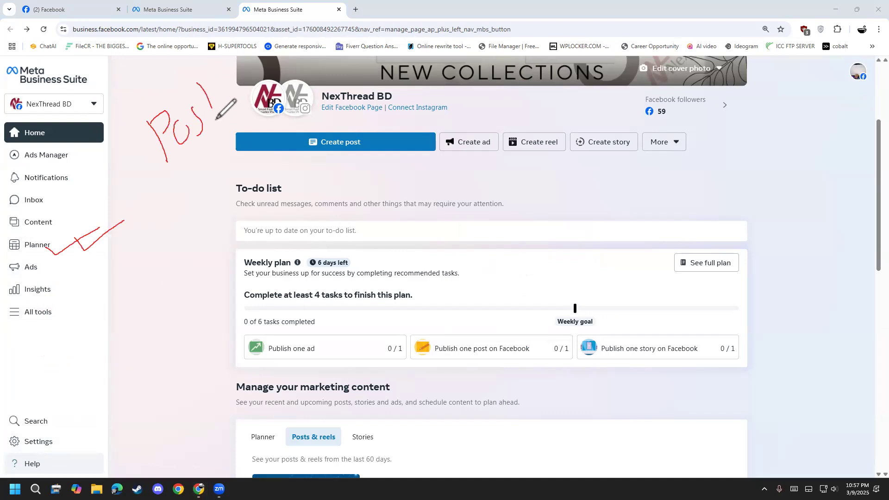
left_click_drag(148, 112, 228, 86)
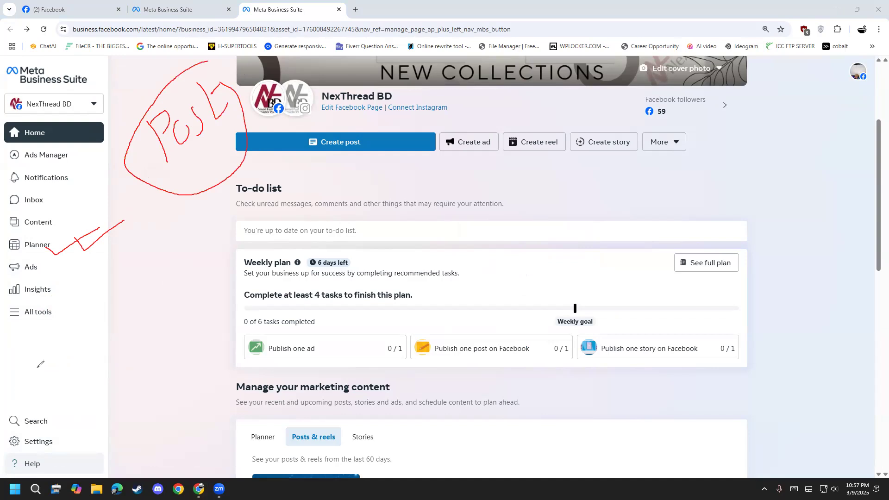
left_click(32, 251)
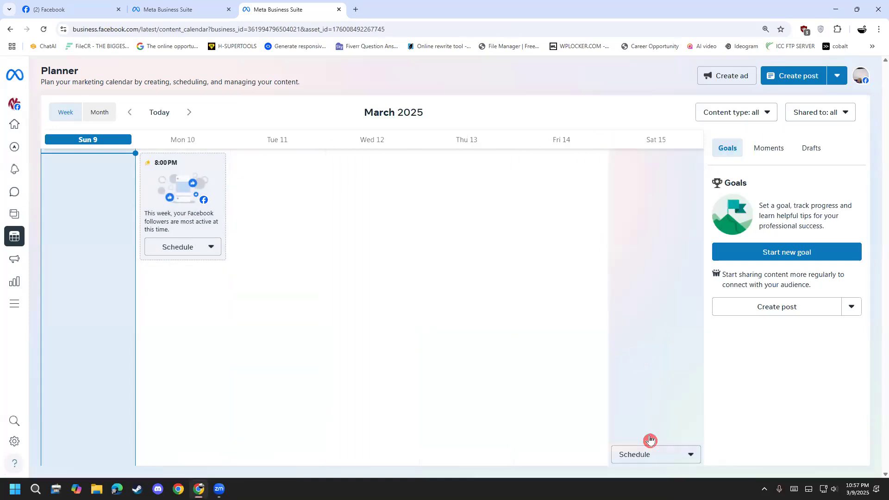
Browse the Planner's weekly calendar ahead to March 23–29 and return to the current week.
left_click(190, 118)
left_click(190, 118)
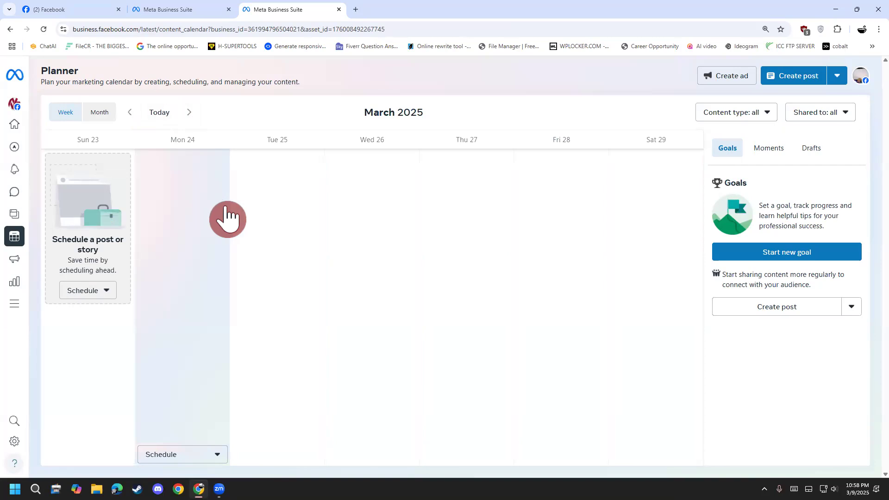
left_click(126, 116)
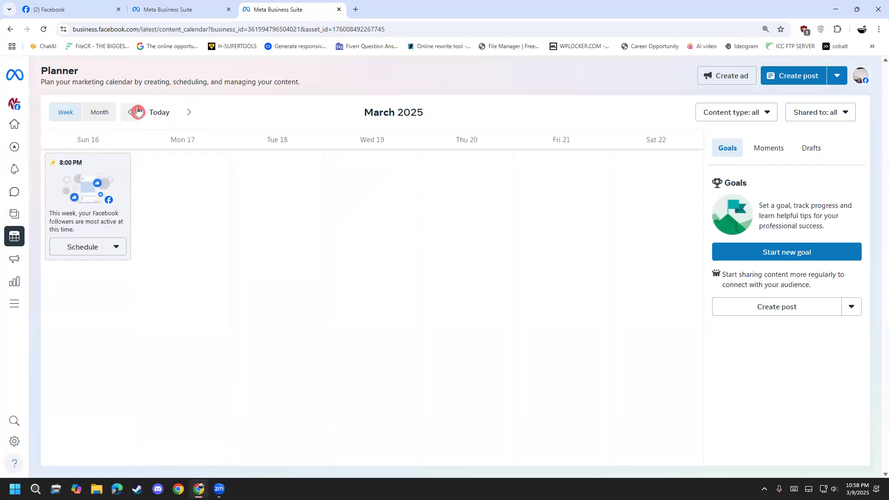
left_click(136, 111)
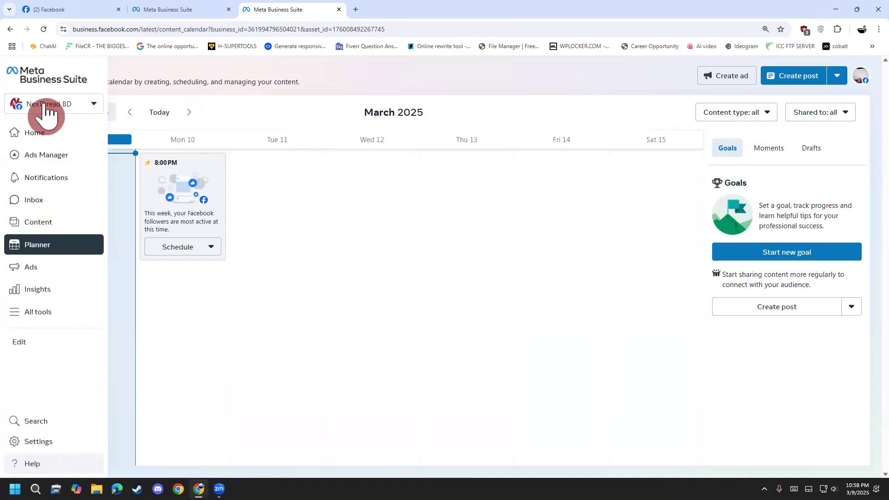
Check the available business portfolios and assets, and show the scheduling options for the suggested Monday 10, 8:00 PM slot.
left_click(44, 107)
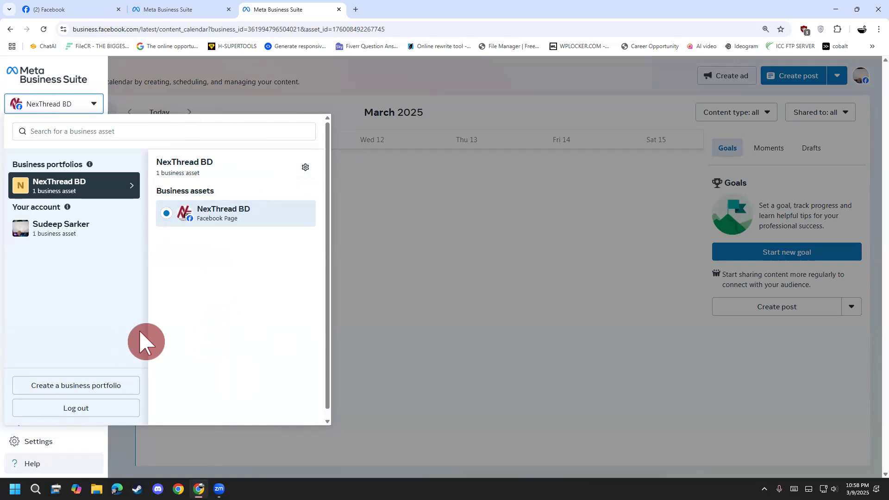
left_click(369, 97)
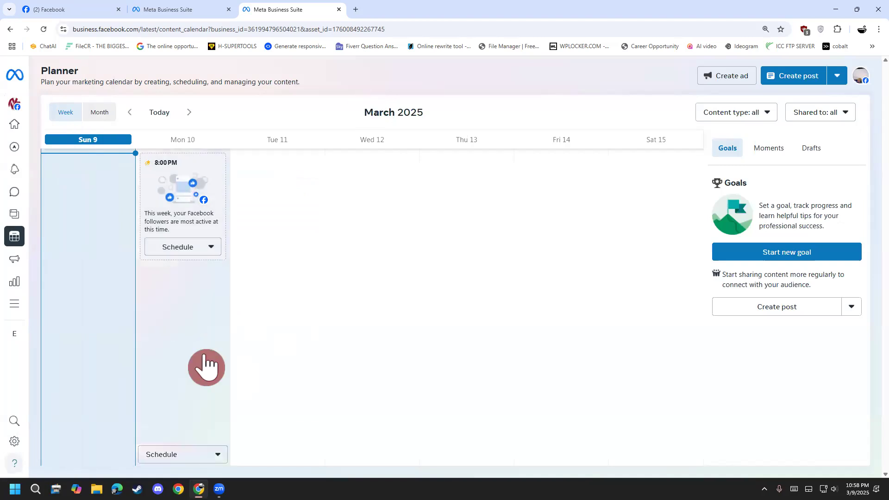
left_click(172, 253)
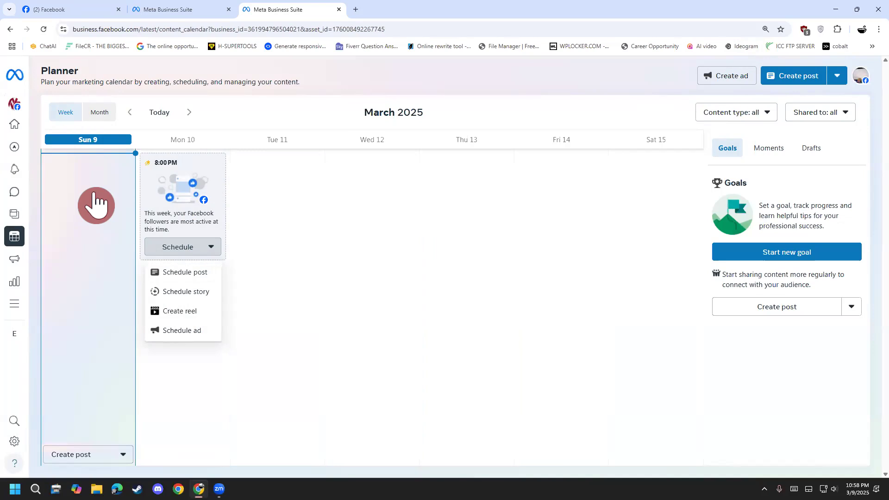
Open the portfolio's Pages settings and examine the options for adding a Page, including Create a new Facebook Page.
mouse_move(16, 440)
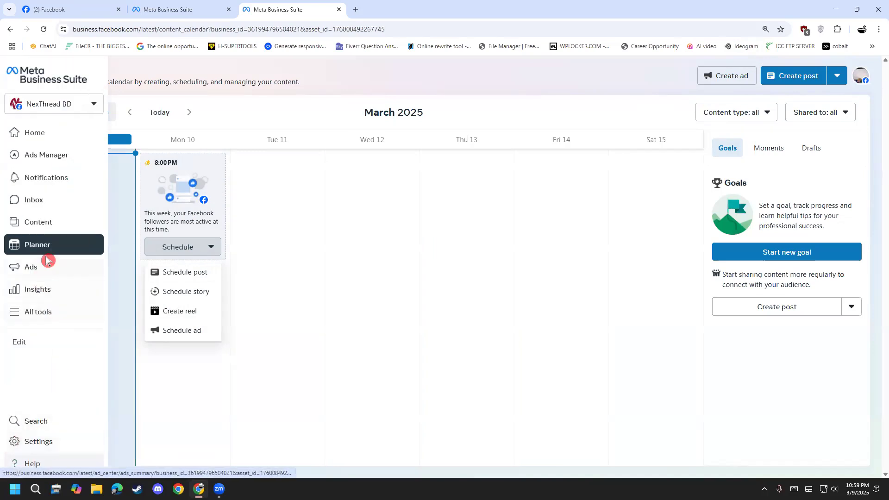
left_click(41, 134)
left_click(53, 447)
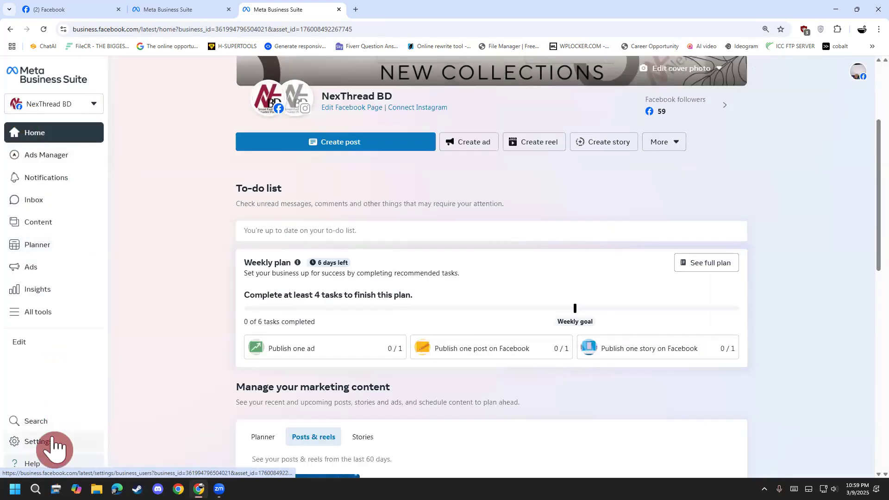
left_click(97, 250)
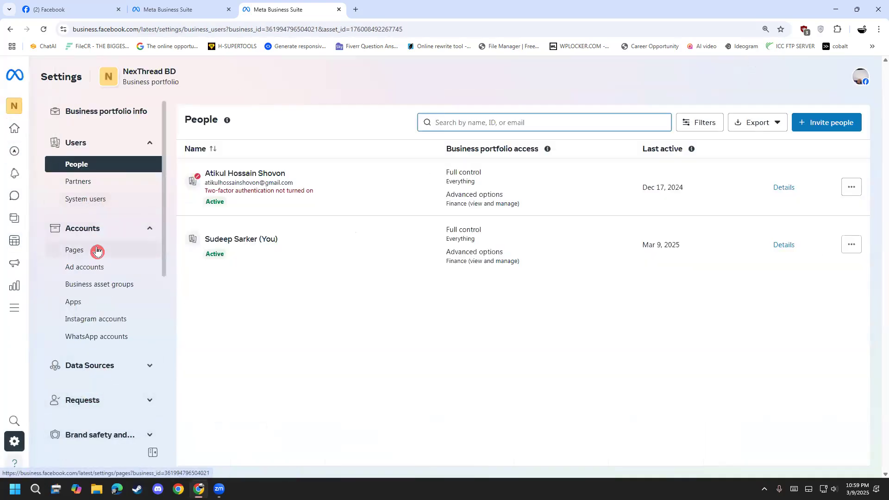
left_click(840, 117)
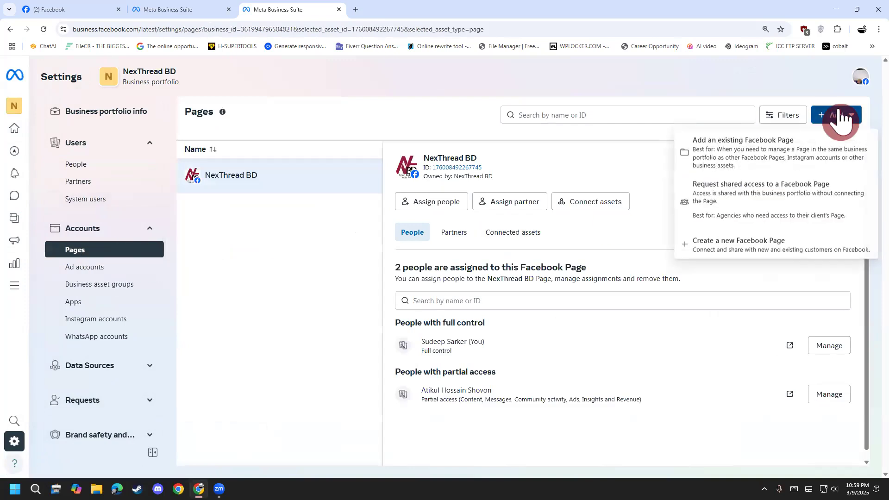
left_click(773, 245)
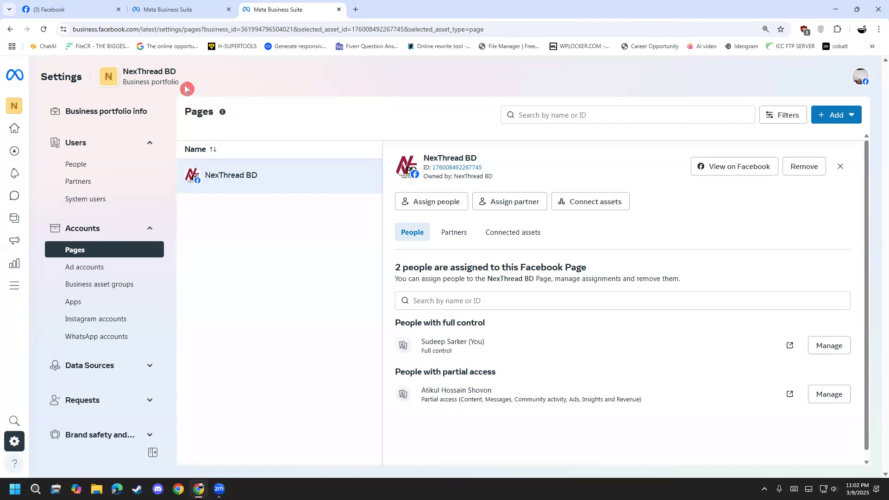
Look over the Ads summary and the available business assets, and return to the portfolio's settings.
mouse_move(16, 155)
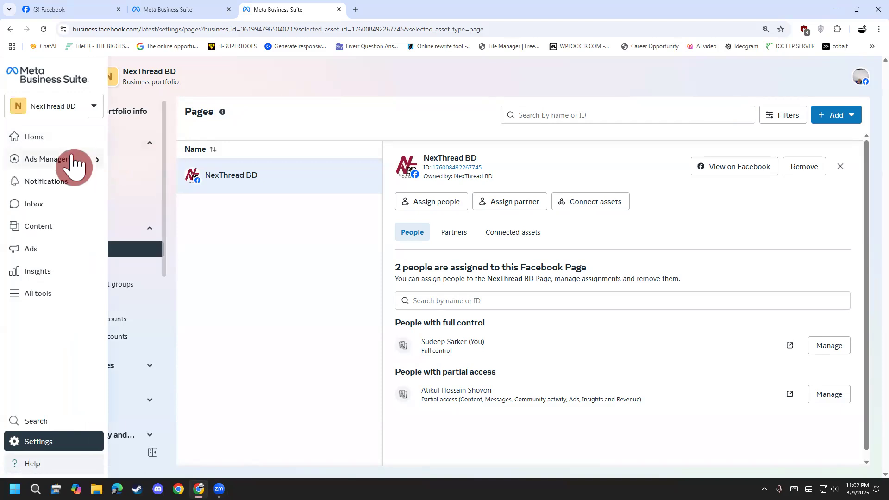
mouse_move(46, 162)
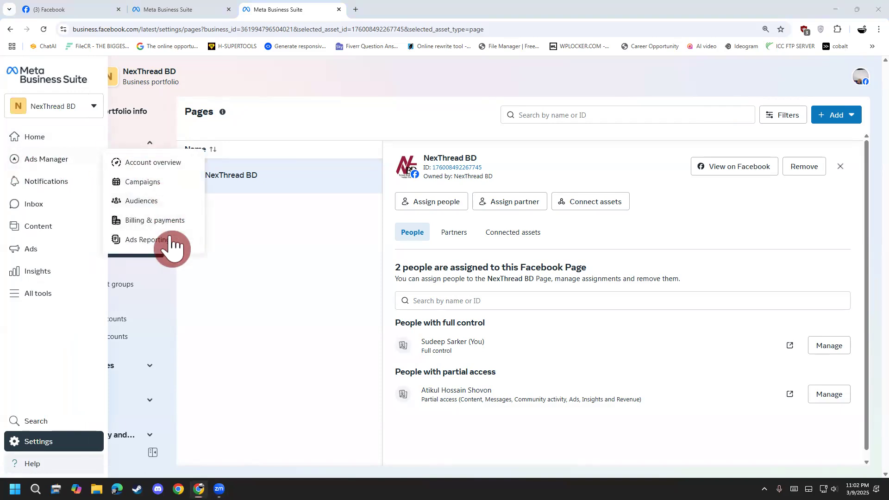
left_click(44, 255)
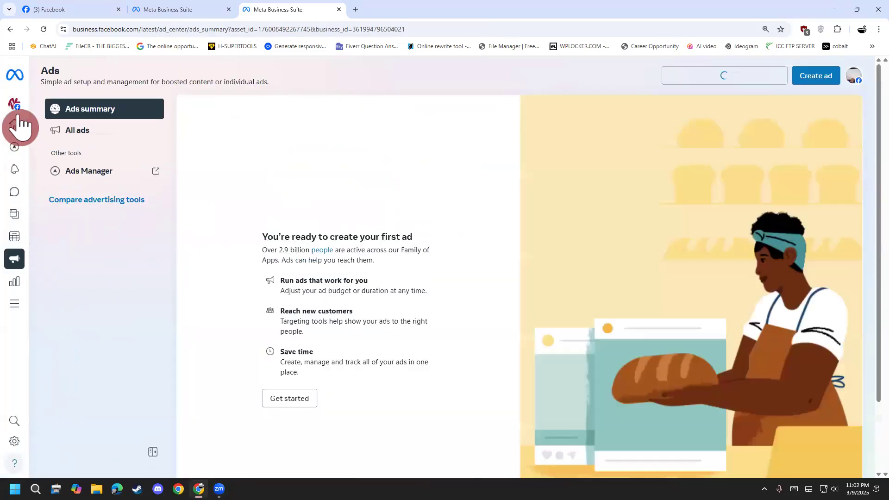
mouse_move(19, 118)
left_click(41, 106)
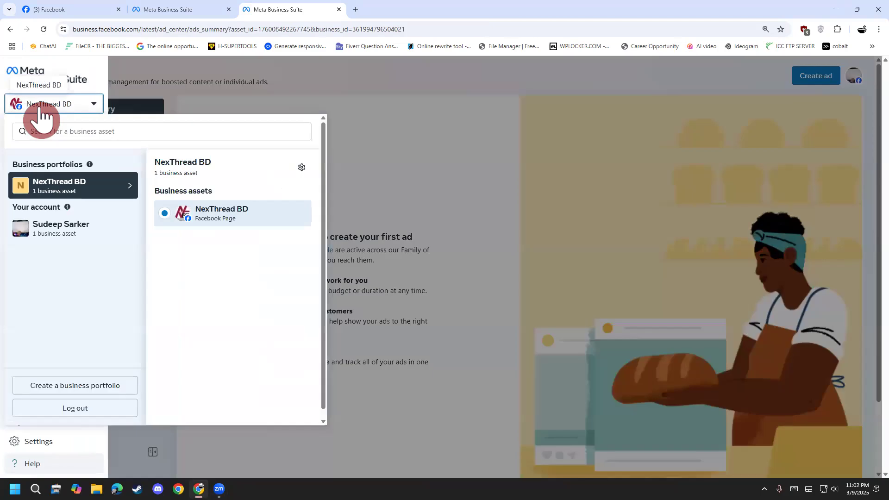
left_click(33, 446)
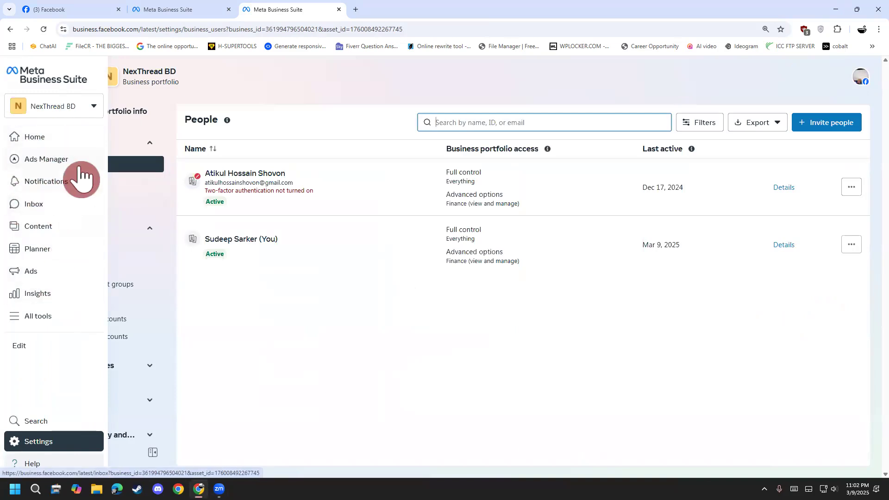
Open Ads Manager at adsmanager.facebook.com/adsmanager/.
left_click(116, 32)
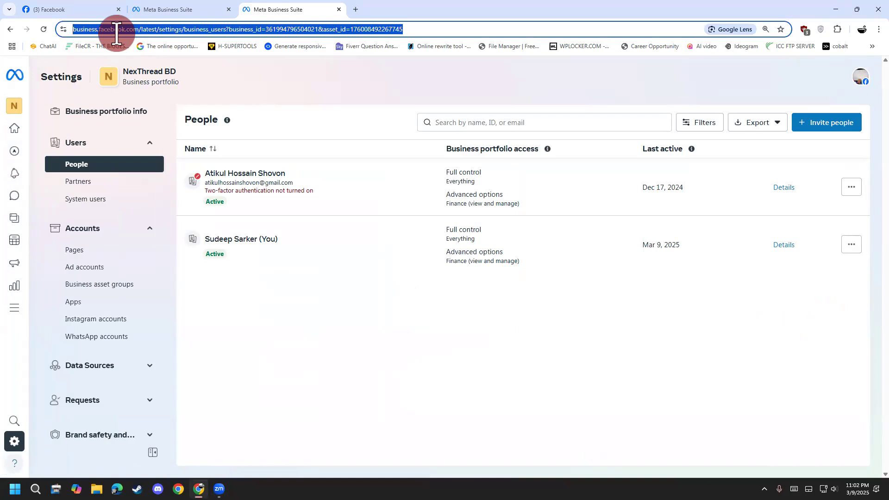
type("ad")
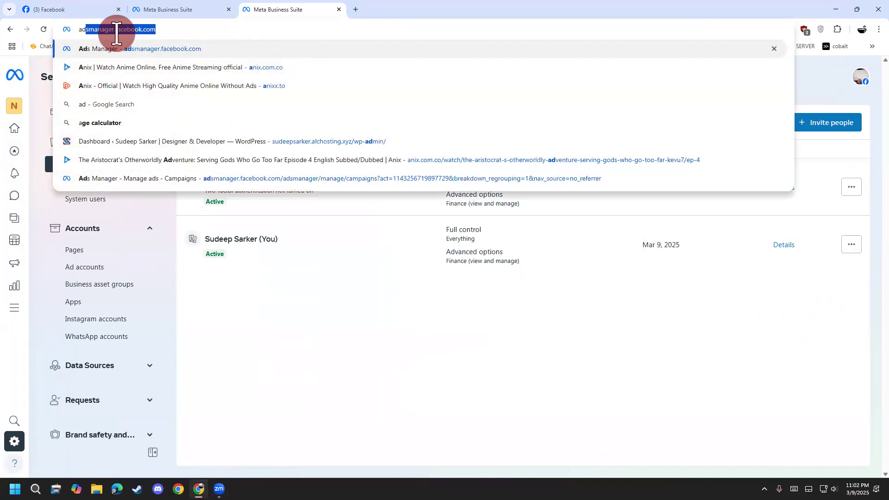
type("sman")
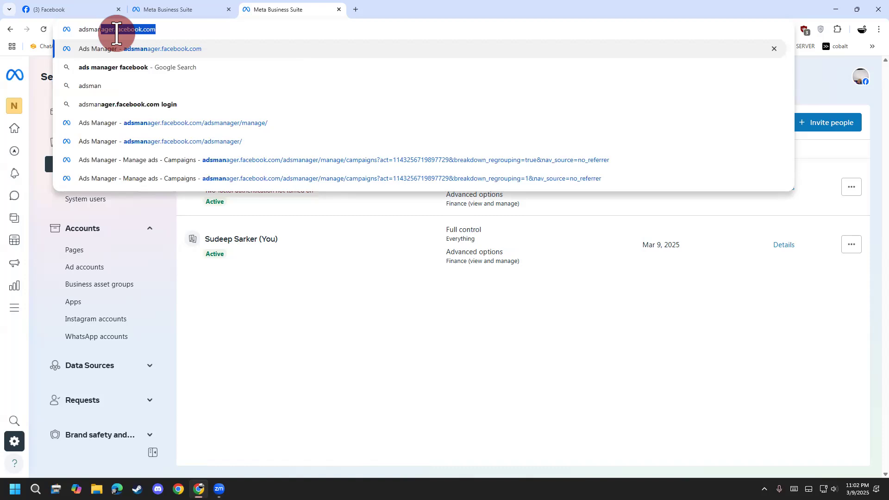
key("Right")
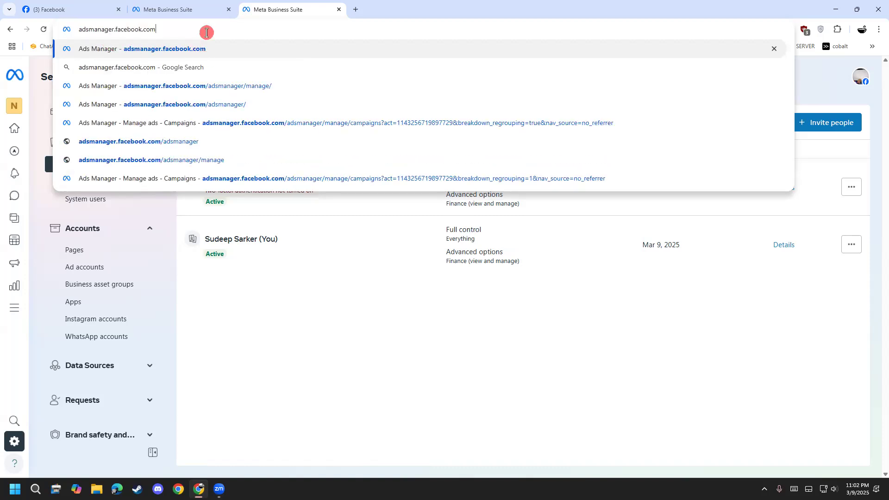
type("/ads")
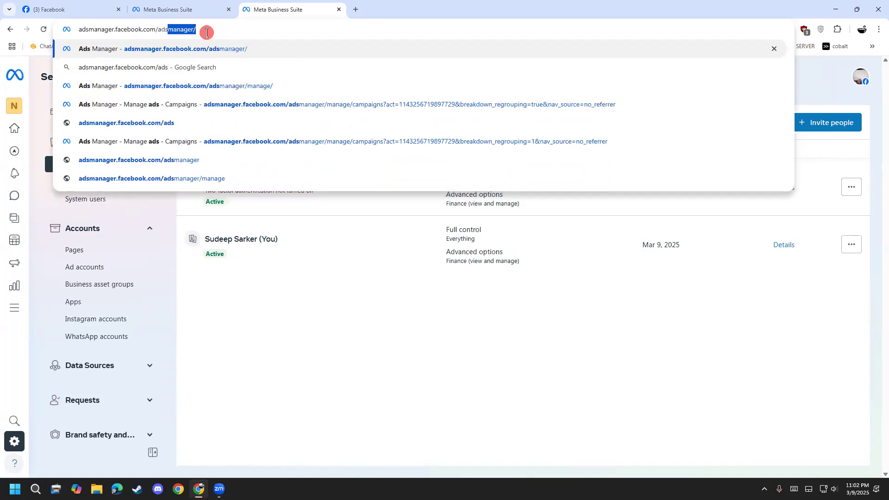
key("Right")
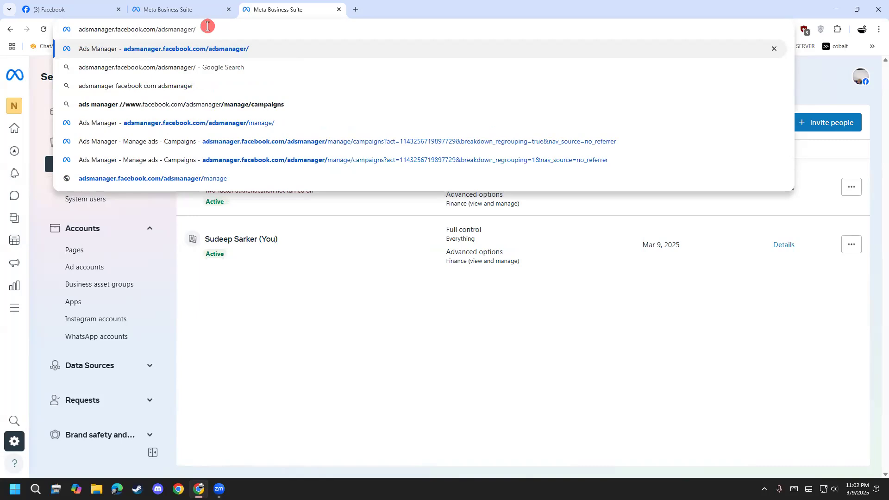
left_click_drag(204, 29, 7, 30)
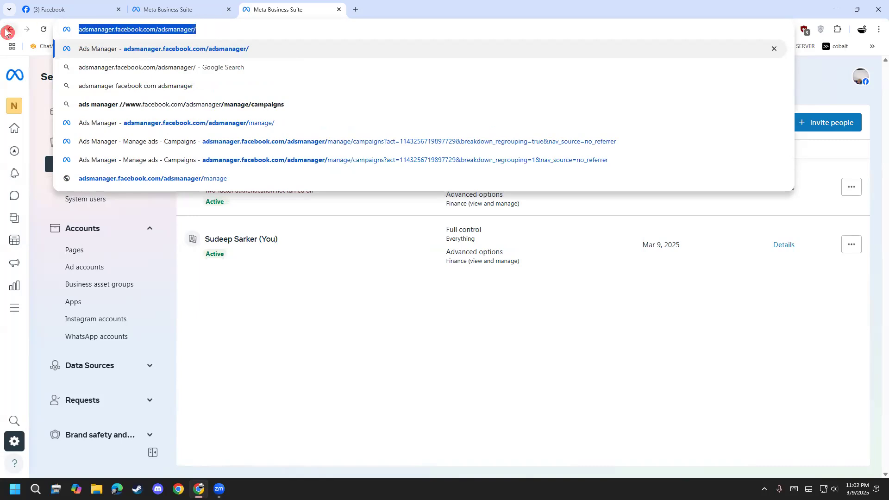
key("Return")
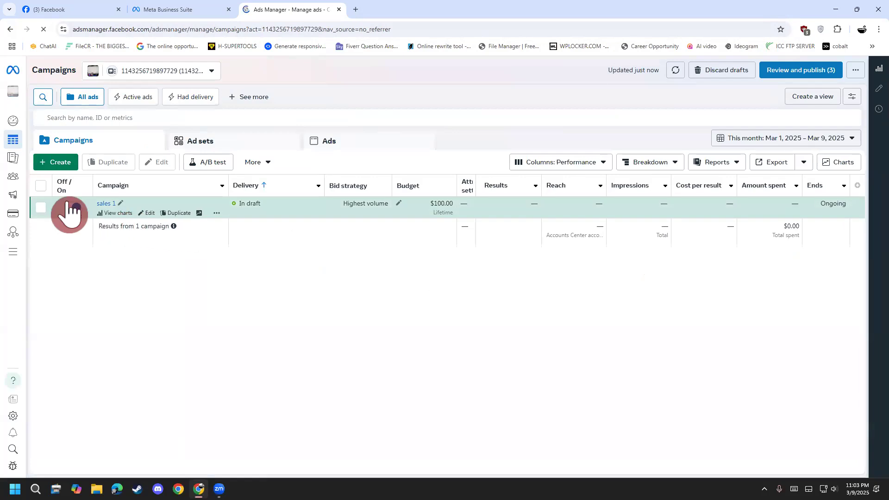
Select the sales 1 campaign and examine its additional, editing and duplication options.
left_click(212, 214)
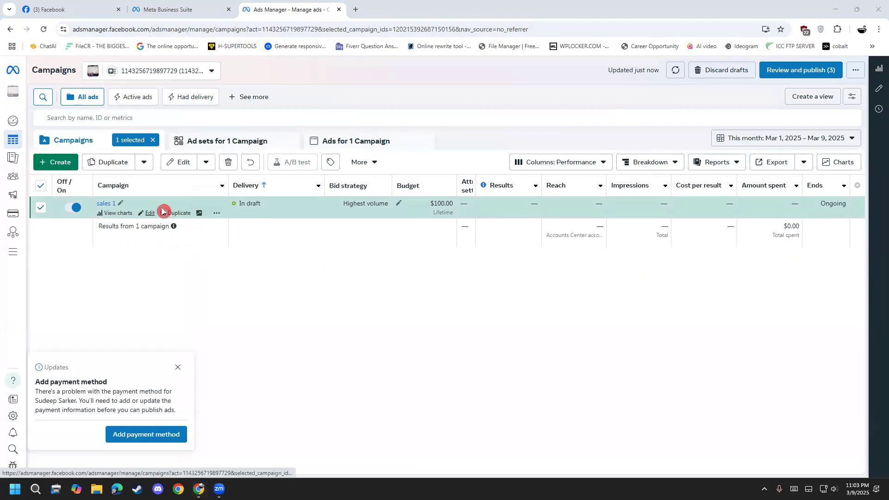
left_click(219, 215)
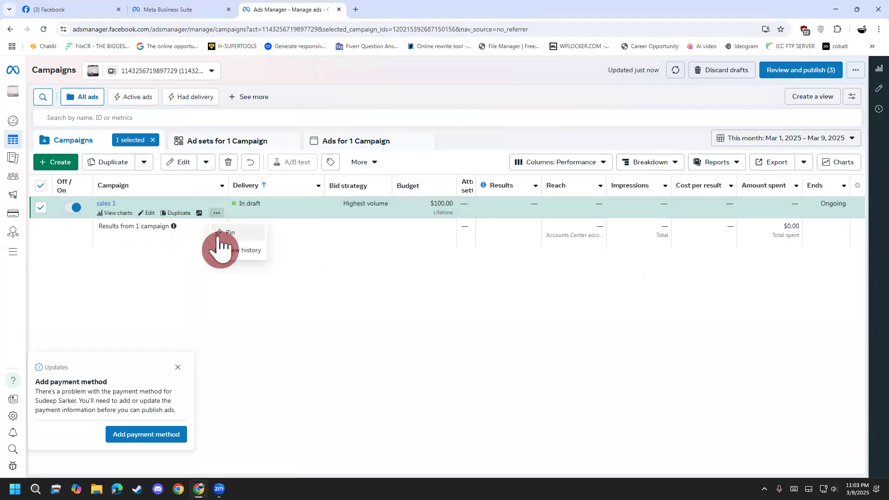
left_click(205, 163)
left_click(206, 166)
left_click(206, 166)
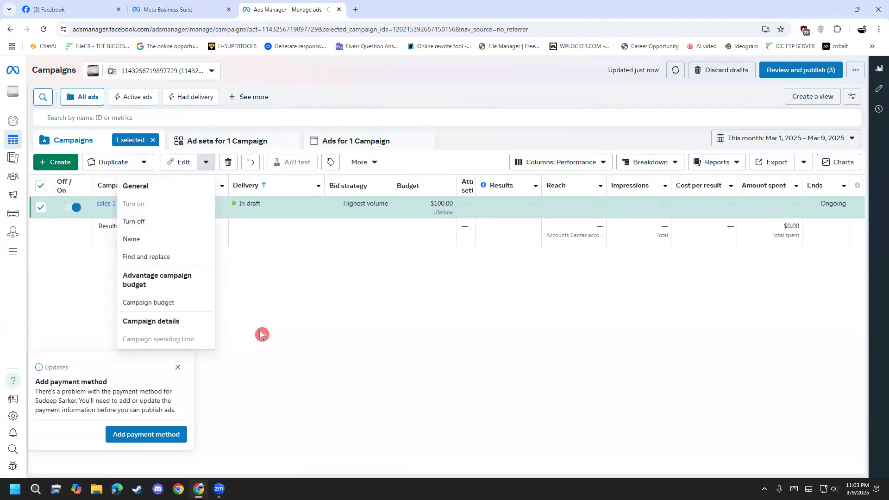
left_click(144, 167)
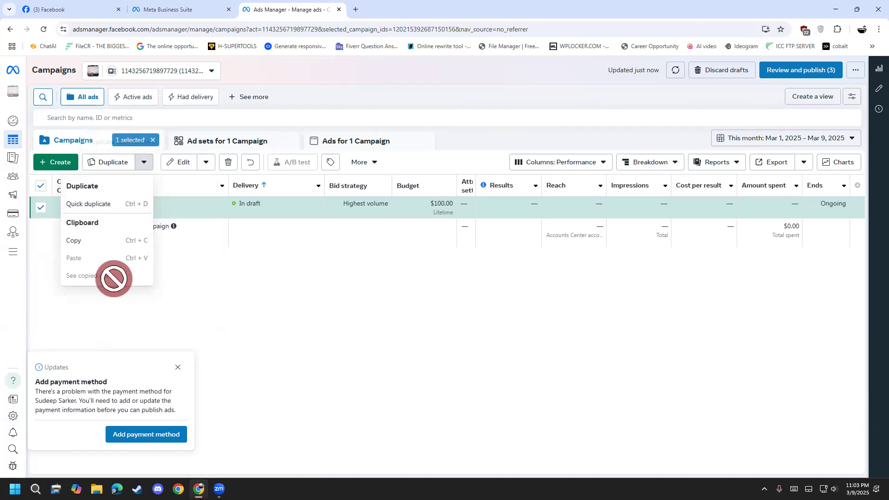
left_click(231, 305)
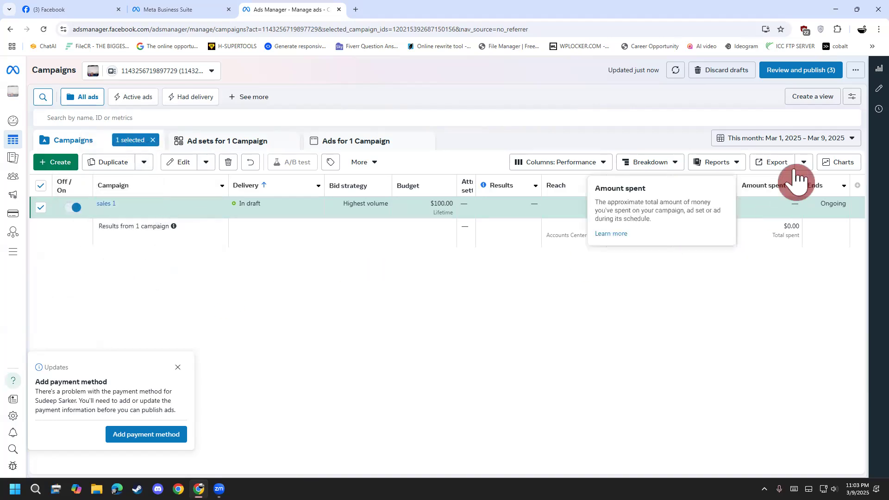
Switch off the sales 1 campaign and leave it unselected.
left_click(42, 208)
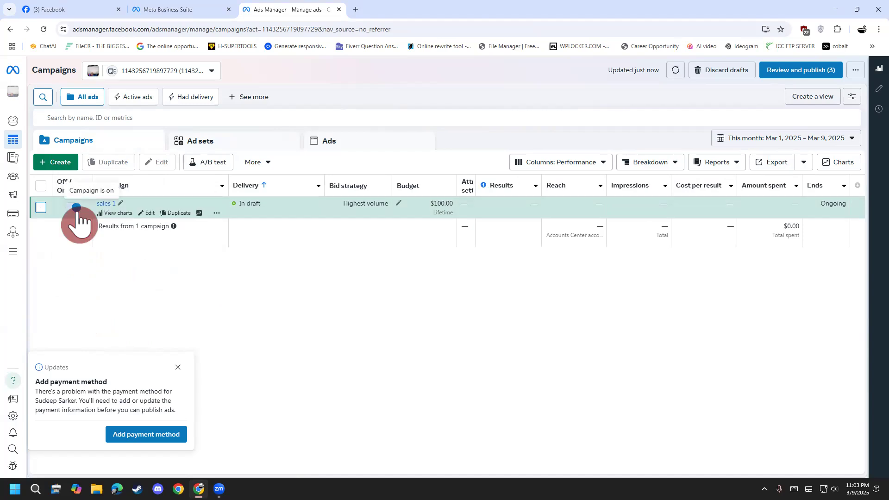
left_click(72, 207)
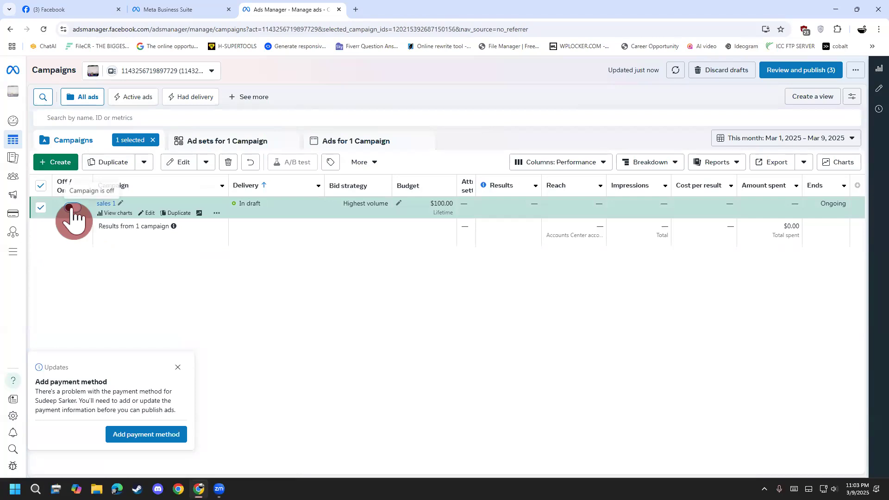
left_click(41, 209)
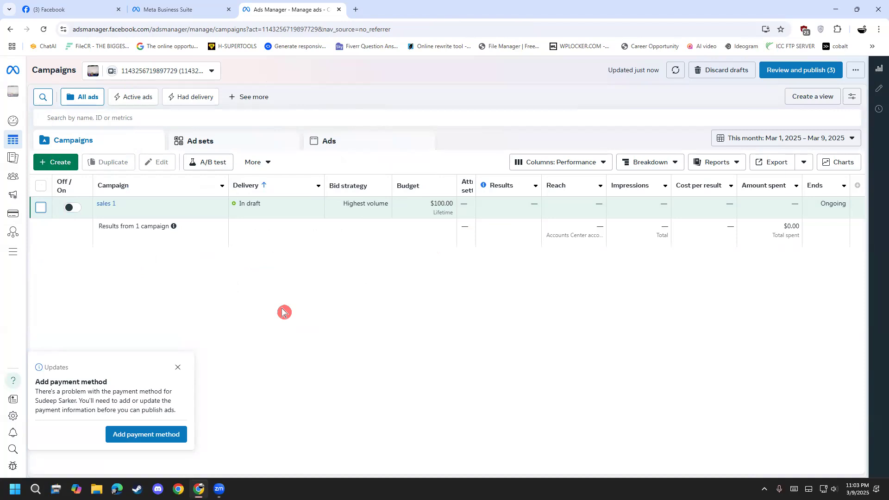
double_click(157, 32)
left_click(224, 32)
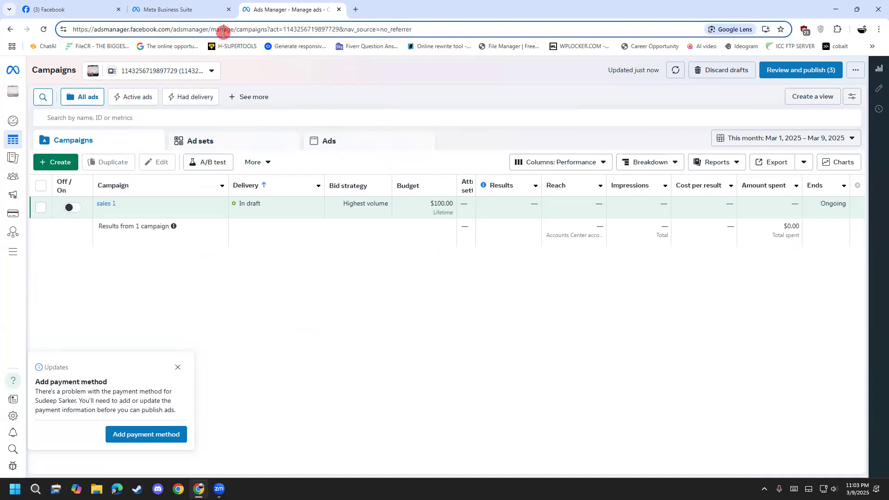
left_click_drag(239, 30, 460, 33)
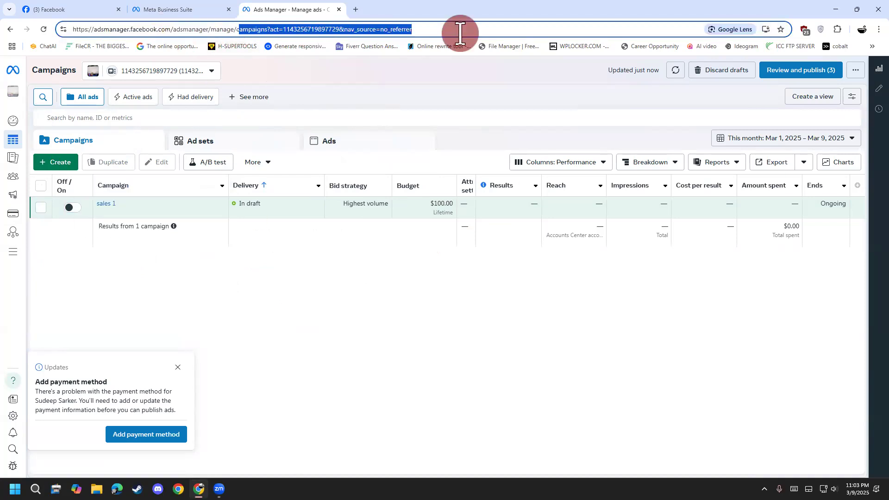
key("BackSpace")
key("BackSpace")
key("BackSpace")
key("Return")
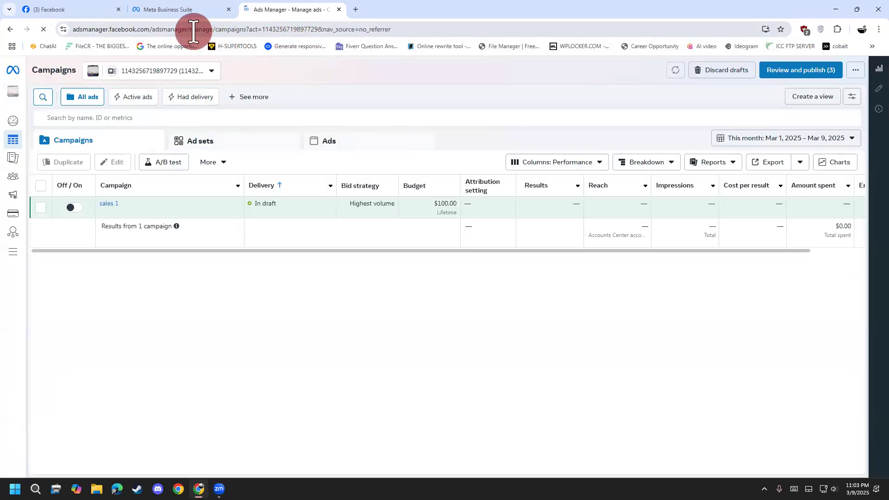
left_click_drag(190, 30, 476, 31)
key("BackSpace")
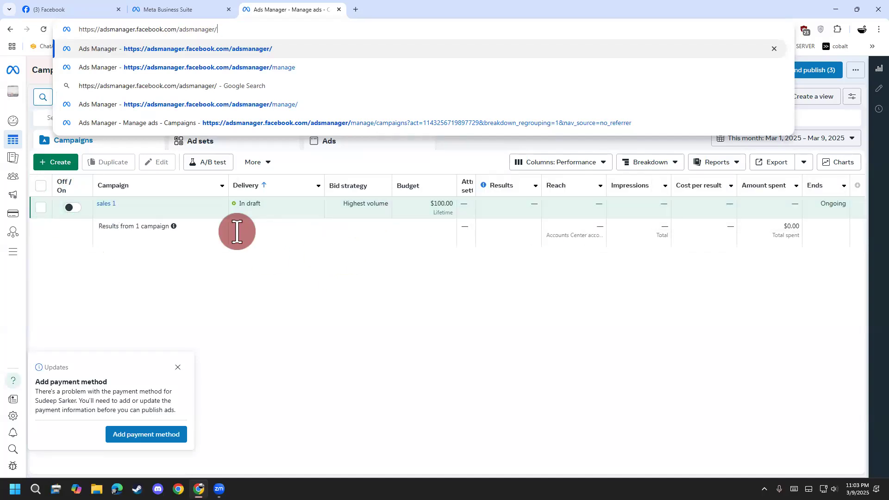
key("Return")
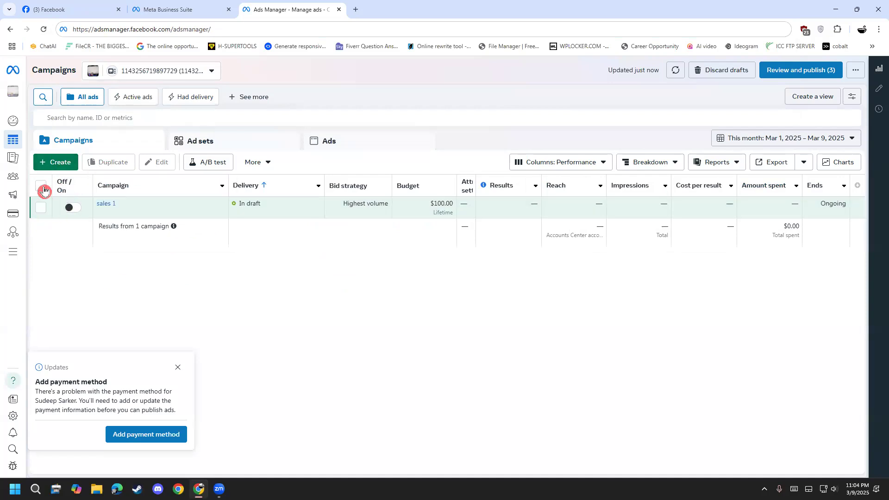
Start creating a new campaign and show the available Buying type options.
left_click(54, 162)
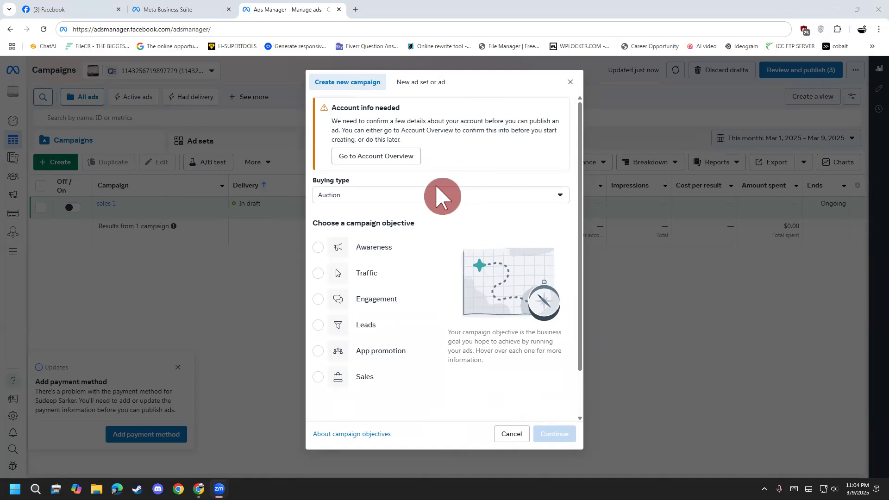
left_click(414, 195)
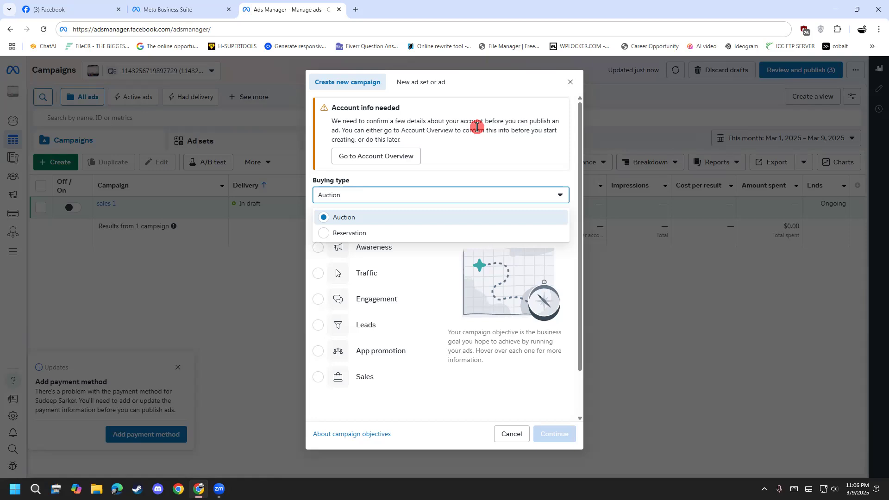
Illustrate the Auction buying type with freehand arrows, a circled f and a stick figure, and clear the drawings.
mouse_move(370, 221)
left_mouse_down()
mouse_move(364, 197)
mouse_move(396, 190)
mouse_move(391, 214)
mouse_move(403, 188)
mouse_move(411, 207)
mouse_move(432, 184)
mouse_move(458, 184)
mouse_move(512, 154)
mouse_move(511, 164)
left_mouse_up()
mouse_move(554, 139)
left_mouse_down()
mouse_move(538, 156)
mouse_move(555, 137)
left_mouse_up()
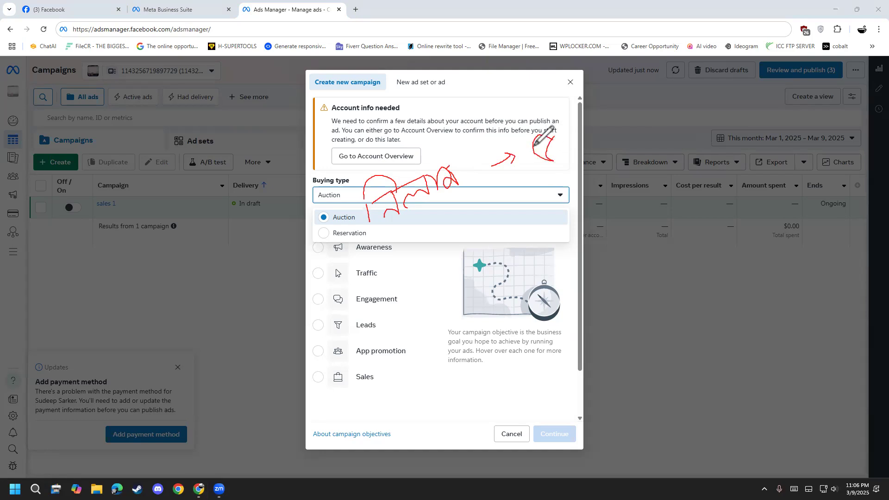
mouse_move(448, 202)
left_mouse_down()
mouse_move(515, 200)
mouse_move(507, 213)
left_mouse_up()
mouse_move(566, 173)
left_mouse_down()
mouse_move(570, 192)
mouse_move(538, 187)
left_mouse_up()
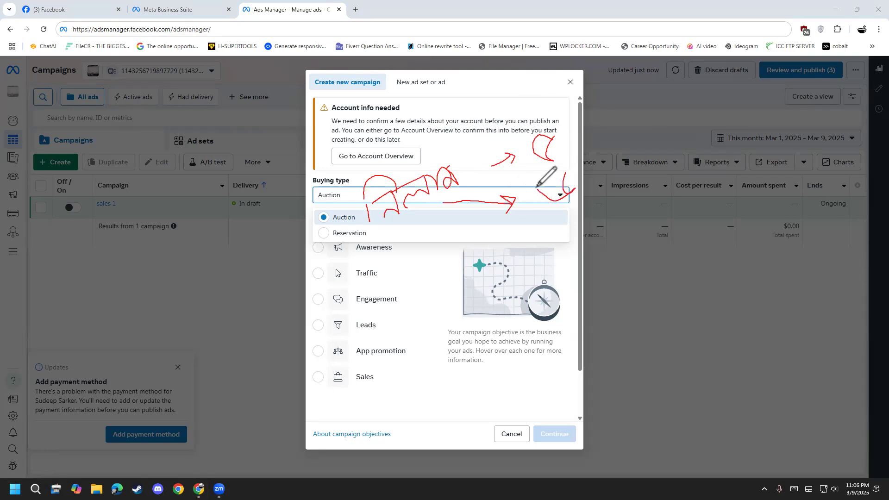
left_click_drag(452, 76, 456, 121)
mouse_move(444, 115)
left_mouse_down()
mouse_move(467, 97)
mouse_move(440, 91)
mouse_move(476, 99)
mouse_move(473, 71)
left_mouse_up()
left_click_drag(610, 67, 622, 123)
mouse_move(638, 83)
left_mouse_down()
mouse_move(613, 105)
mouse_move(601, 141)
mouse_move(663, 122)
left_mouse_up()
mouse_move(457, 139)
left_mouse_down()
mouse_move(581, 194)
mouse_move(616, 135)
mouse_move(607, 141)
left_mouse_up()
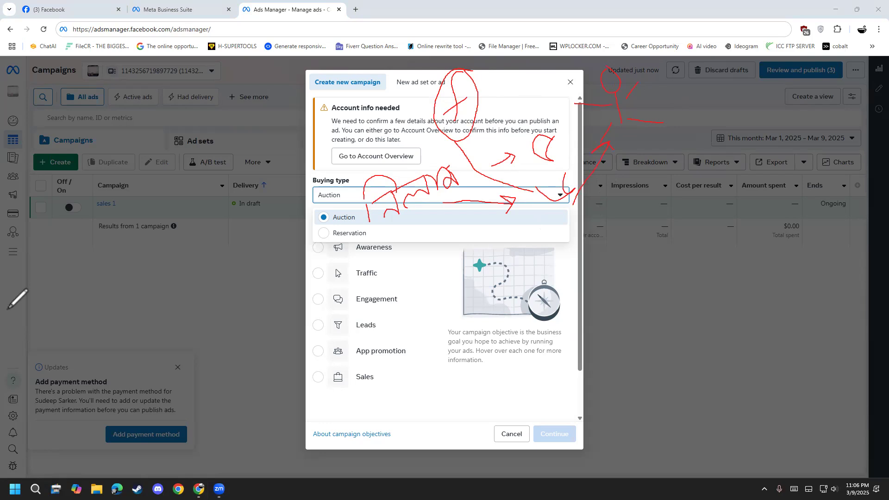
left_click(38, 307)
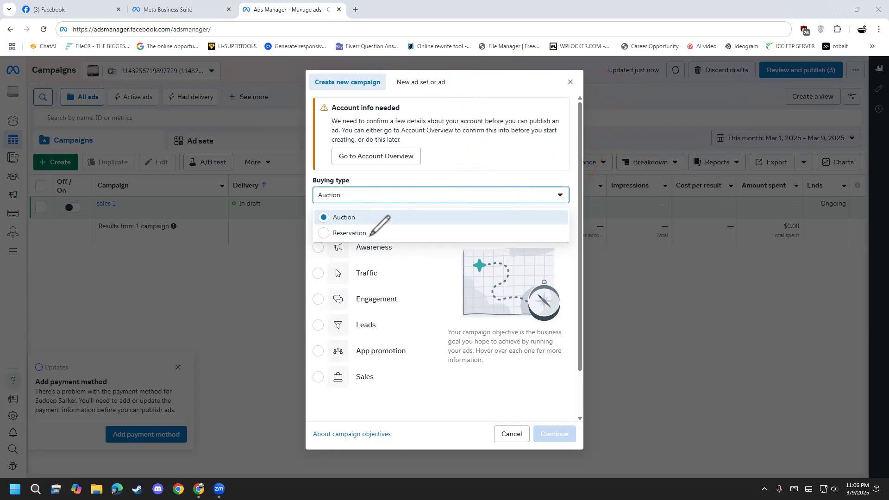
Illustrate the Reservation buying type with freehand arrows, circled letters, a stick figure and handwriting, and clear all drawings.
mouse_move(370, 236)
left_mouse_down()
mouse_move(444, 193)
mouse_move(439, 190)
mouse_move(441, 197)
left_mouse_up()
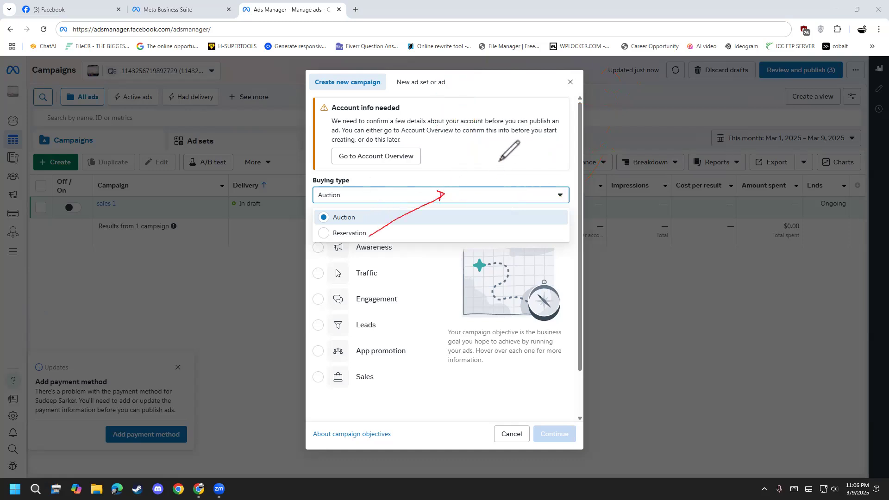
mouse_move(565, 131)
left_mouse_down()
mouse_move(560, 147)
mouse_move(536, 140)
mouse_move(563, 135)
mouse_move(539, 121)
mouse_move(529, 179)
mouse_move(566, 129)
mouse_move(554, 127)
left_mouse_up()
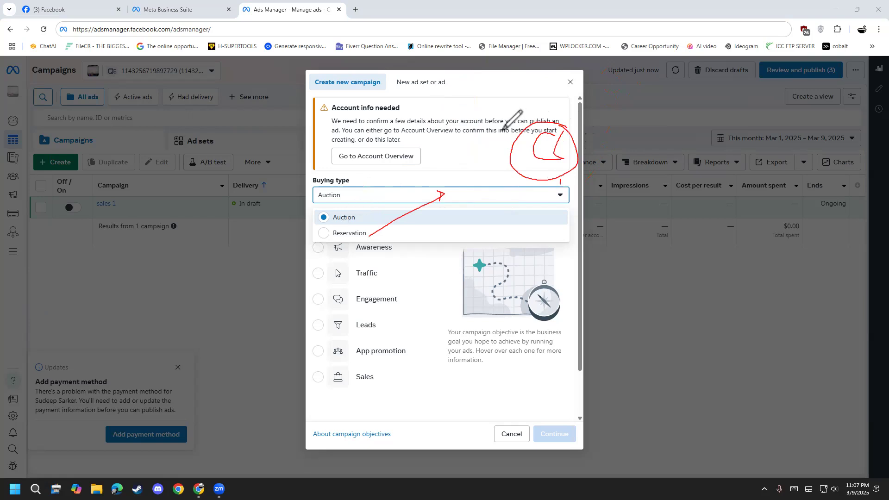
mouse_move(526, 87)
left_mouse_down()
mouse_move(526, 110)
mouse_move(489, 89)
left_mouse_up()
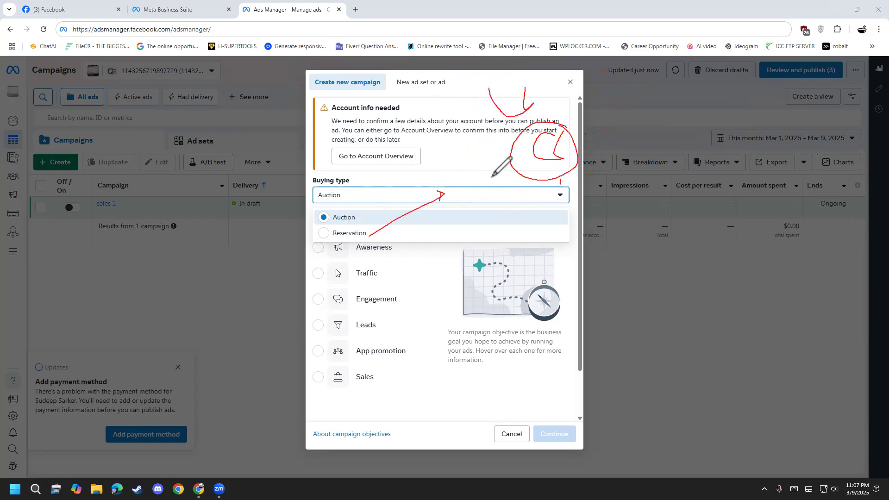
mouse_move(394, 125)
left_mouse_down()
mouse_move(399, 98)
mouse_move(384, 133)
mouse_move(428, 94)
mouse_move(505, 143)
mouse_move(495, 158)
left_mouse_up()
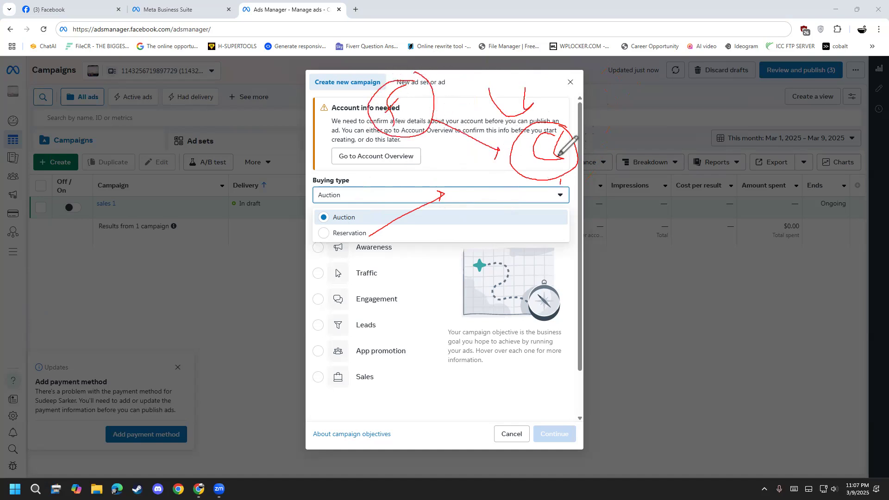
left_click_drag(619, 101, 625, 174)
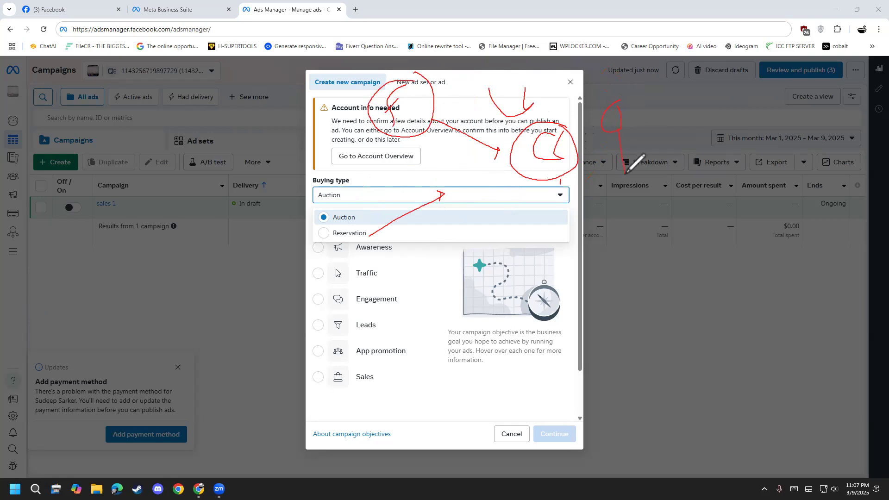
left_click_drag(654, 121, 604, 184)
left_click_drag(621, 153, 651, 178)
mouse_move(578, 161)
left_mouse_down()
mouse_move(599, 160)
mouse_move(594, 169)
left_mouse_up()
mouse_move(522, 74)
left_mouse_down()
mouse_move(495, 77)
mouse_move(495, 135)
mouse_move(526, 77)
mouse_move(567, 129)
mouse_move(557, 128)
left_mouse_up()
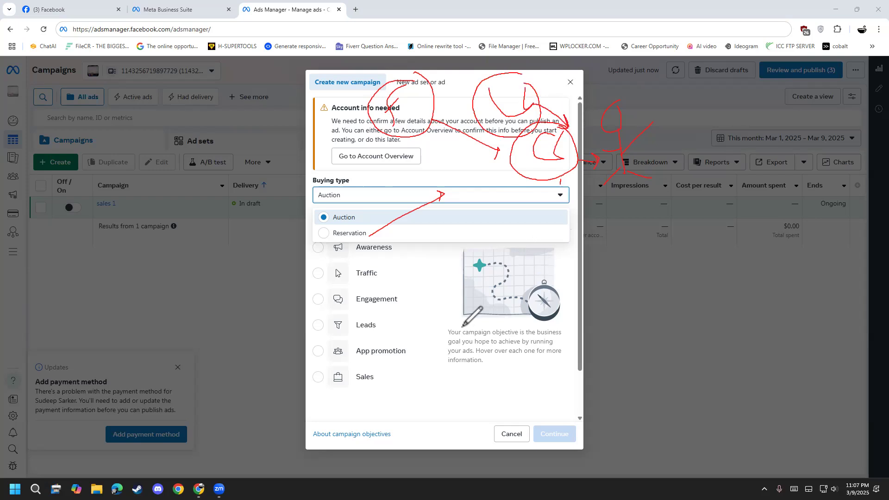
mouse_move(451, 219)
left_mouse_down()
mouse_move(461, 227)
mouse_move(455, 242)
mouse_move(477, 220)
mouse_move(476, 251)
mouse_move(490, 218)
mouse_move(527, 206)
mouse_move(504, 237)
left_mouse_up()
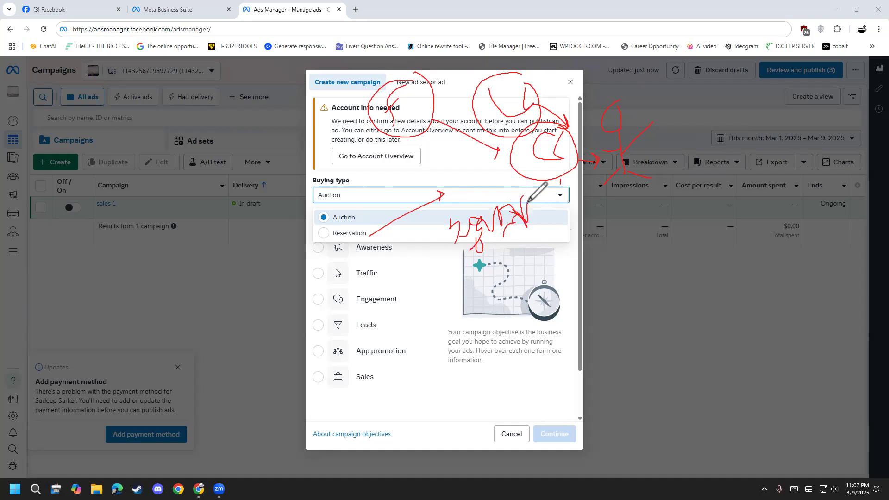
right_click(59, 302)
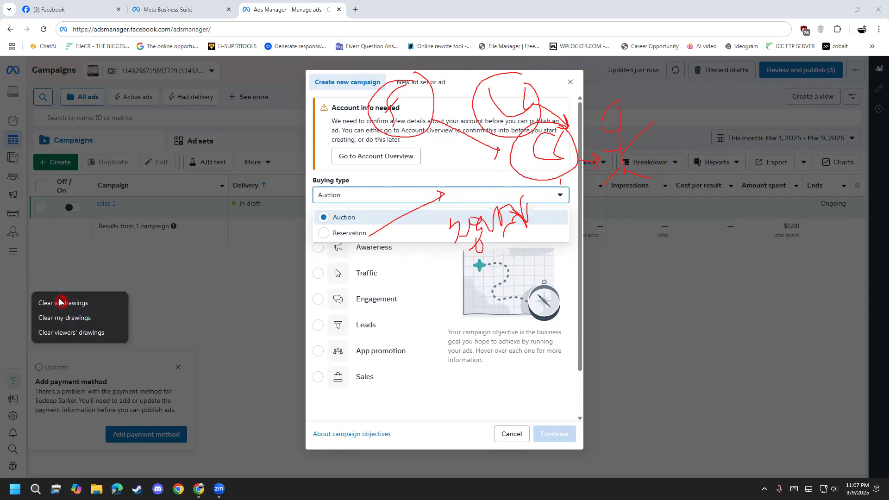
left_click(59, 302)
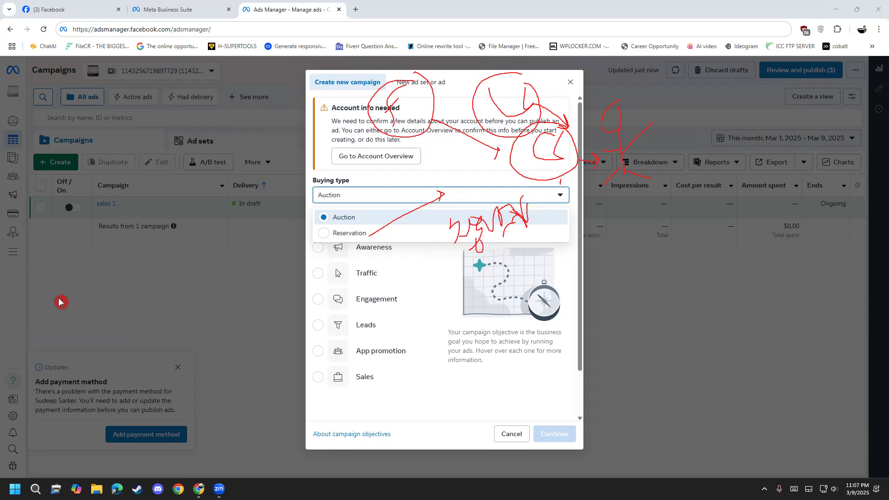
Sketch a freehand arrow from Reservation towards a circled shape, and remove the drawings and leave annotation mode.
mouse_move(448, 160)
left_mouse_down()
mouse_move(457, 204)
mouse_move(464, 176)
left_mouse_up()
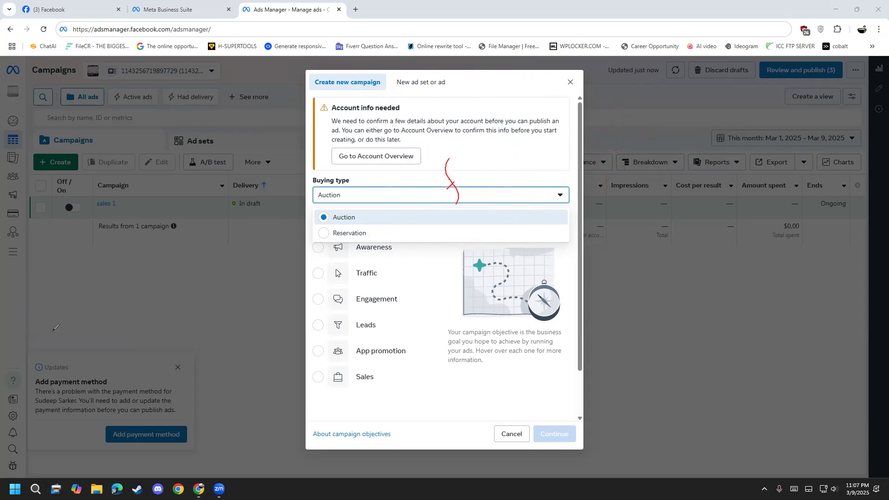
left_click(38, 305)
left_click_drag(356, 241, 430, 206)
mouse_move(539, 163)
left_mouse_down()
mouse_move(532, 179)
mouse_move(546, 146)
mouse_move(561, 146)
mouse_move(553, 199)
left_mouse_up()
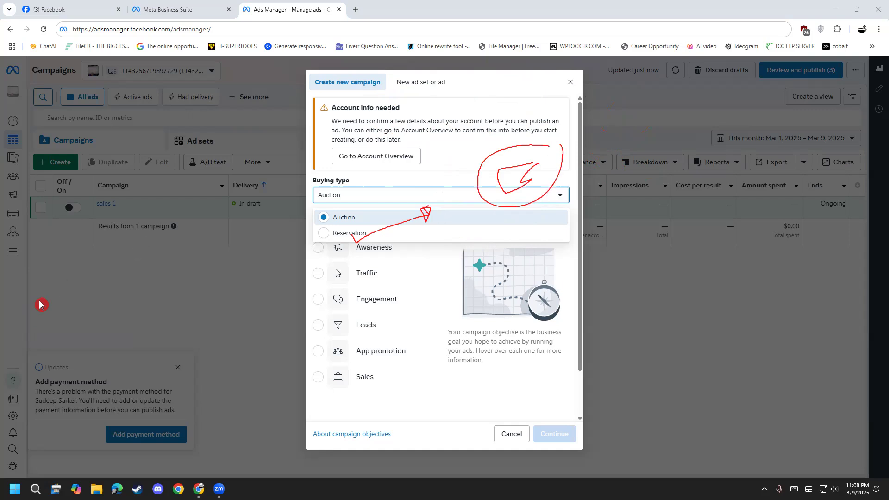
key("Escape")
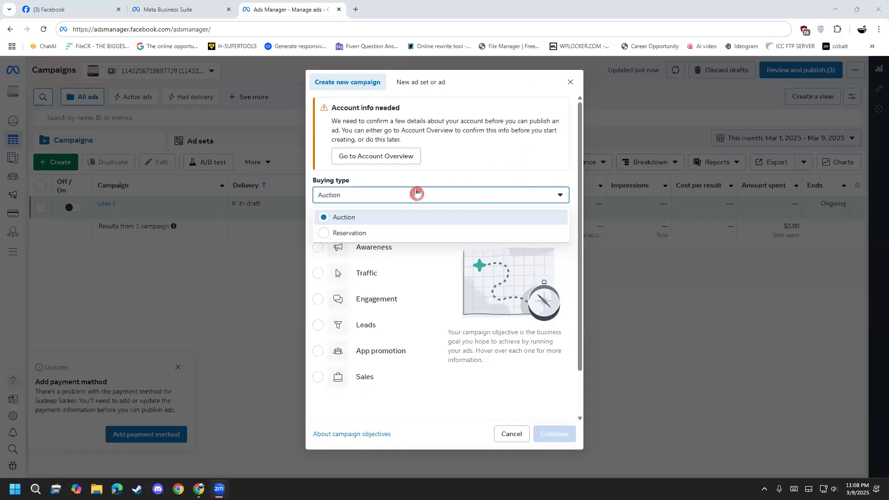
Switch the buying type to Reservation to compare its campaign objectives, and set it back to Auction.
left_click(369, 219)
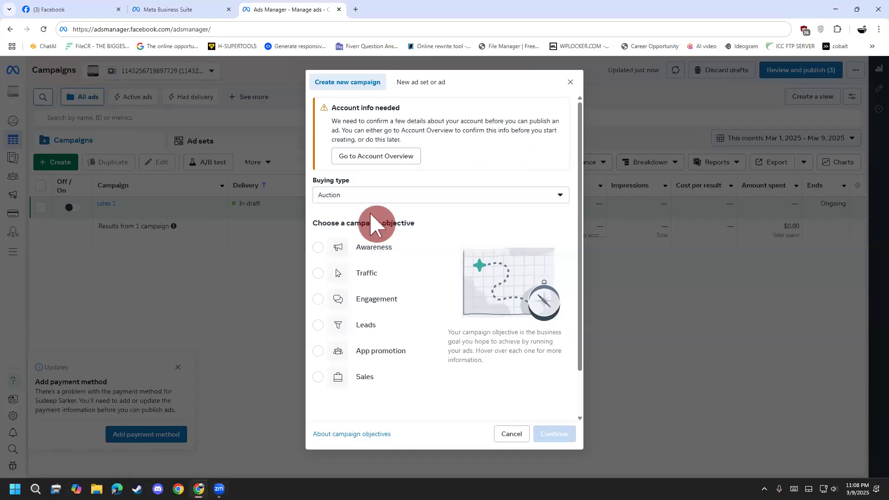
left_click(388, 194)
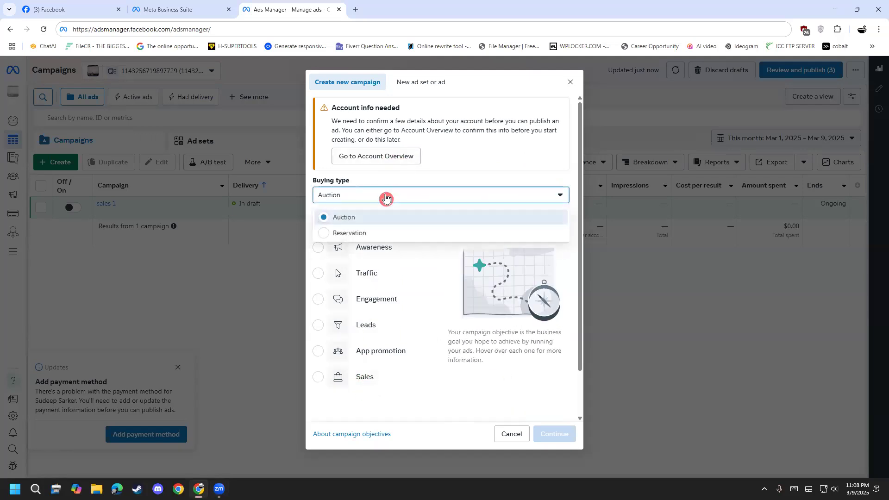
left_click(376, 234)
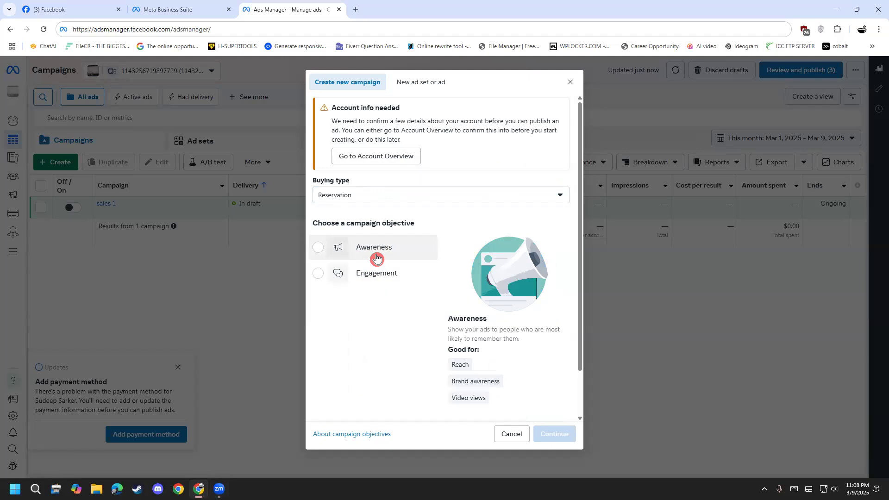
left_click(371, 196)
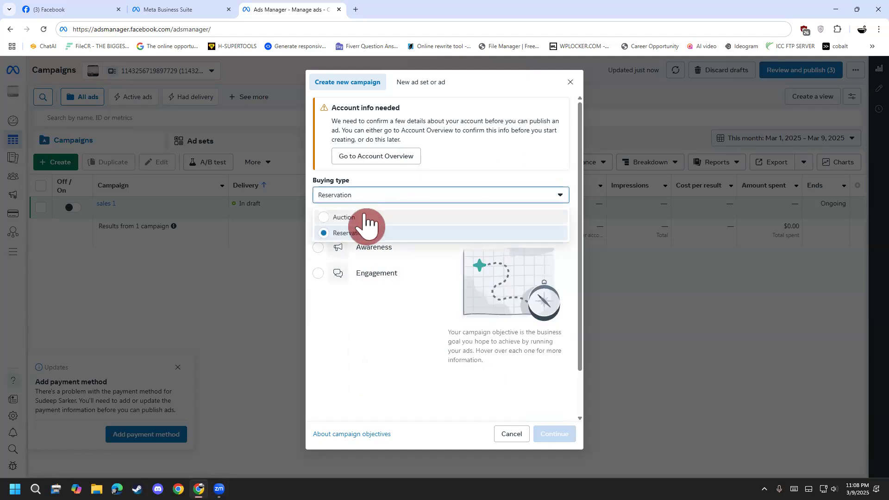
left_click(364, 218)
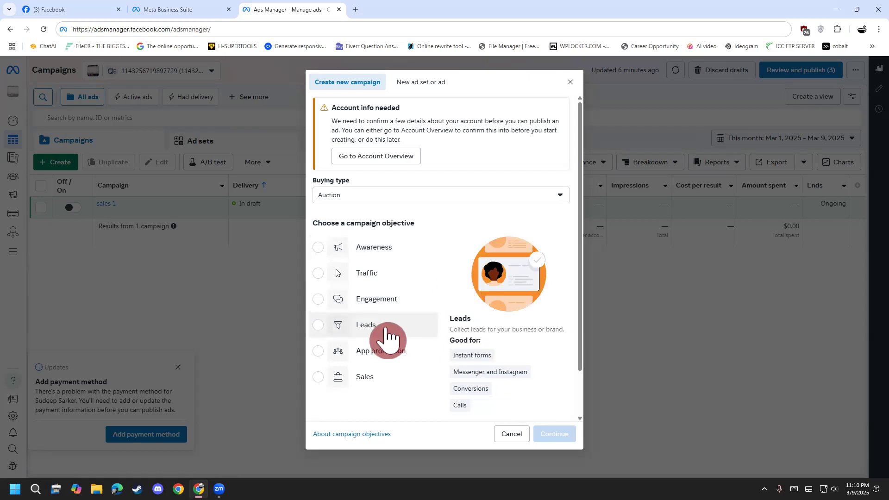
Select the Leads objective, annotate the dialog with the handwritten letters "Spon", and clear the handwriting.
left_click(389, 335)
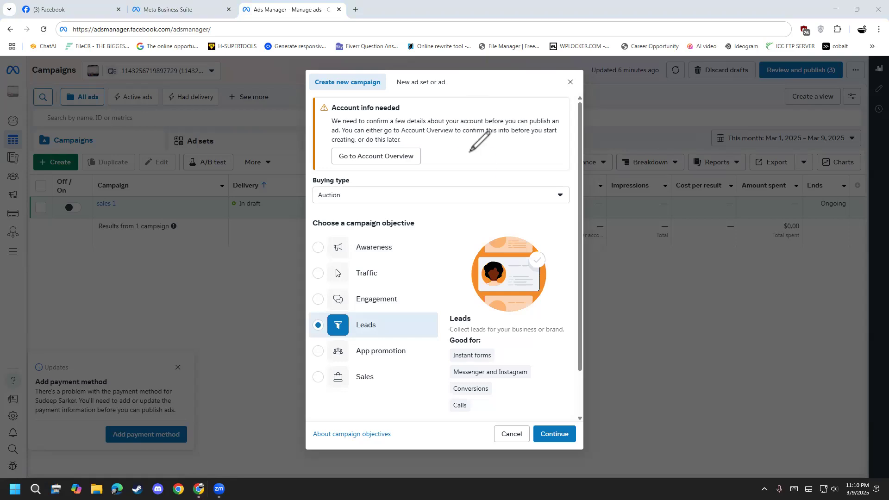
mouse_move(470, 149)
left_mouse_down()
mouse_move(474, 174)
mouse_move(440, 183)
left_mouse_up()
left_click_drag(492, 159, 495, 178)
left_click_drag(537, 154, 558, 163)
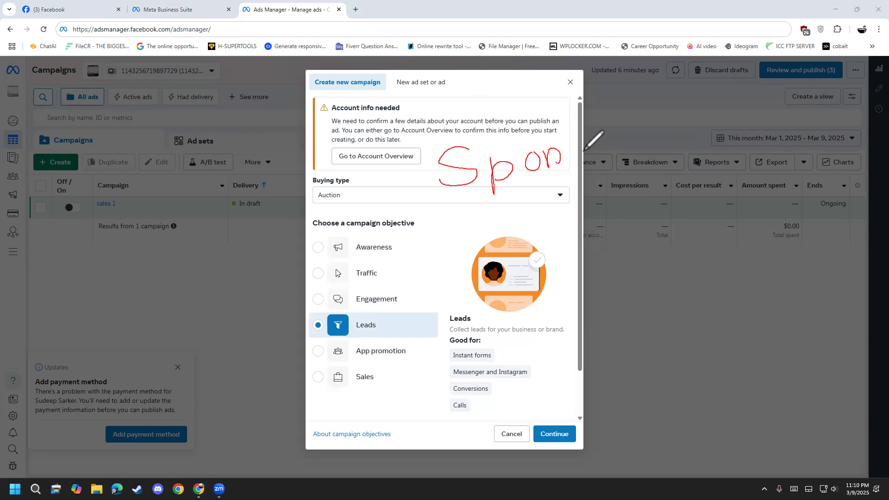
mouse_move(449, 215)
left_mouse_down()
mouse_move(515, 116)
mouse_move(446, 188)
left_mouse_up()
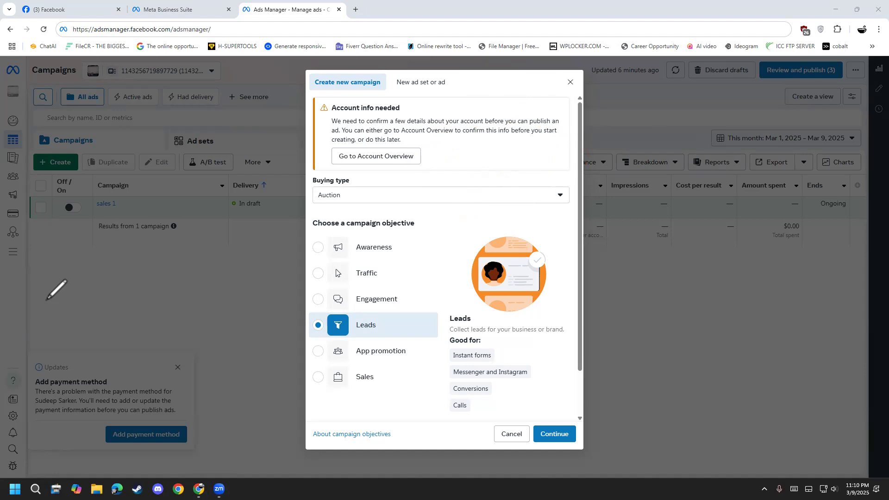
left_click(357, 324)
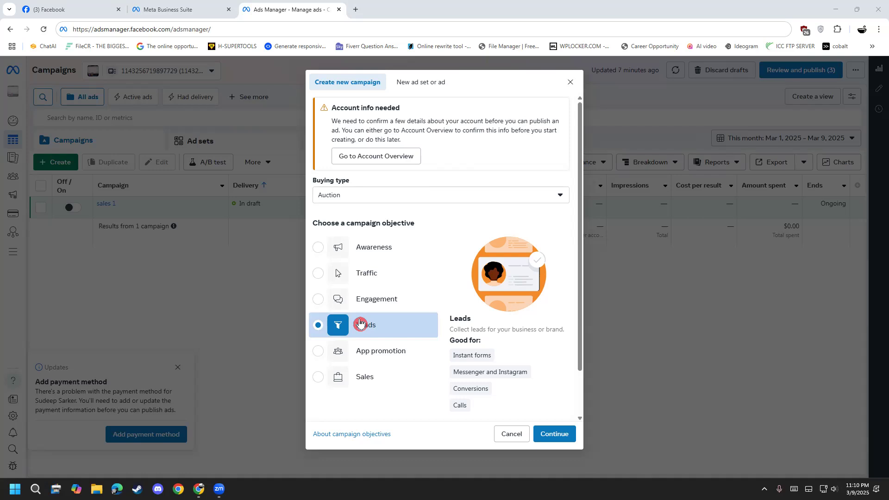
Show the App promotion objective's details, and continue with Sales as the campaign objective.
left_click(389, 361)
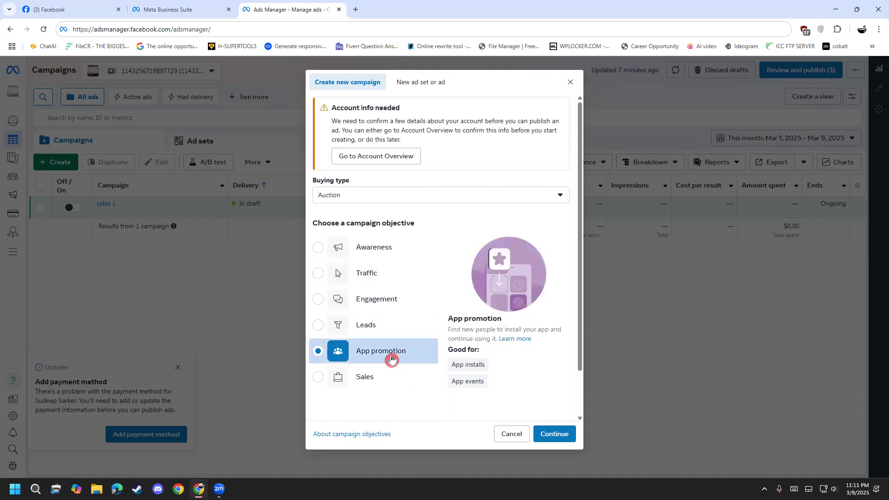
left_click(390, 375)
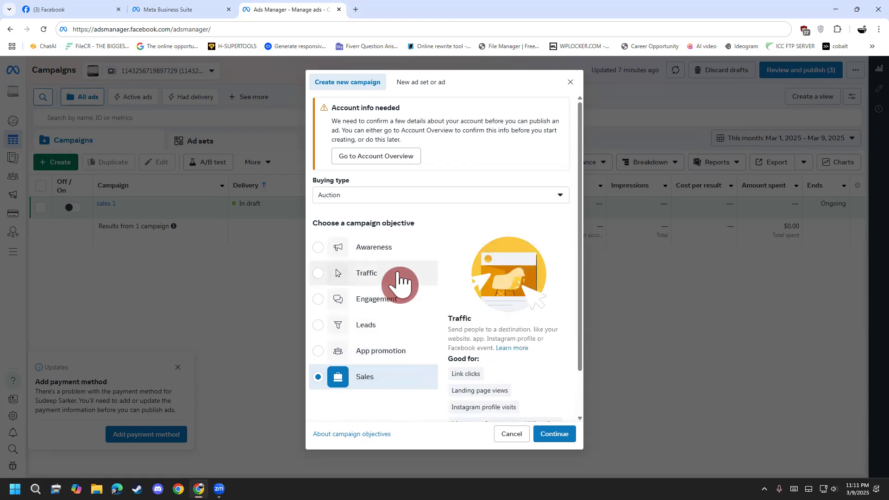
left_click(548, 438)
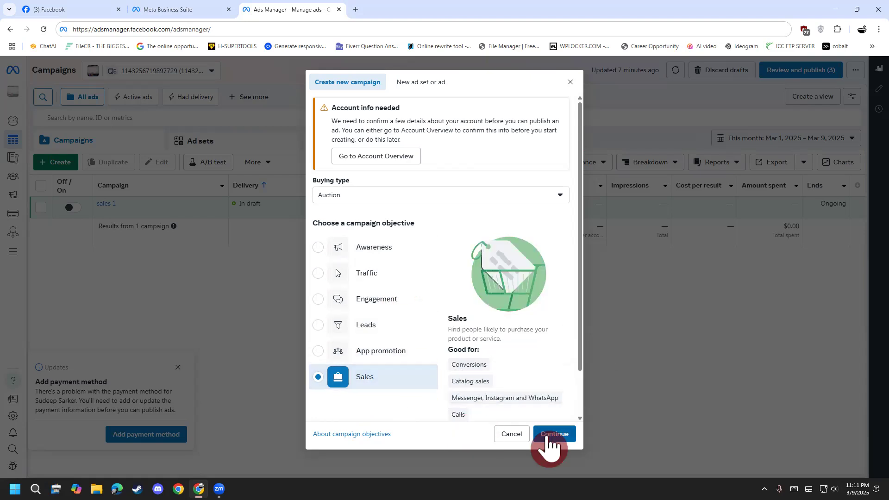
Compare the Advantage+ shopping and manual campaign setups, and continue with Manual sales campaign.
left_click(501, 300)
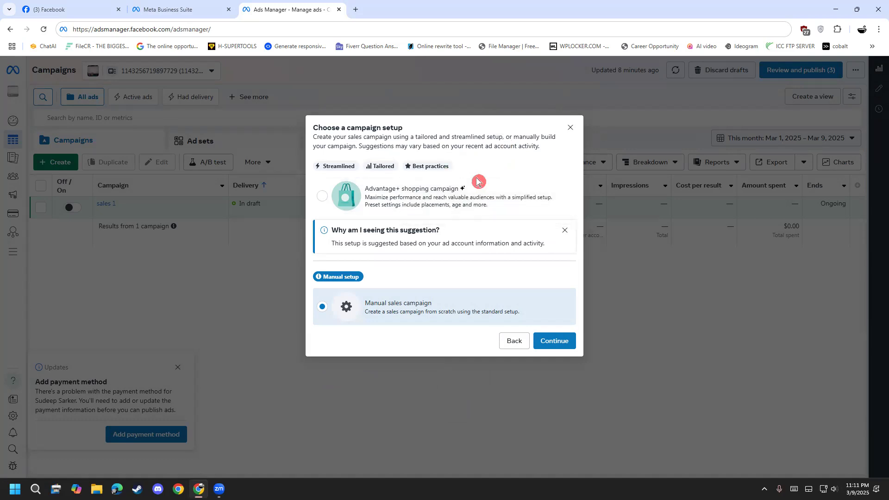
left_click(318, 198)
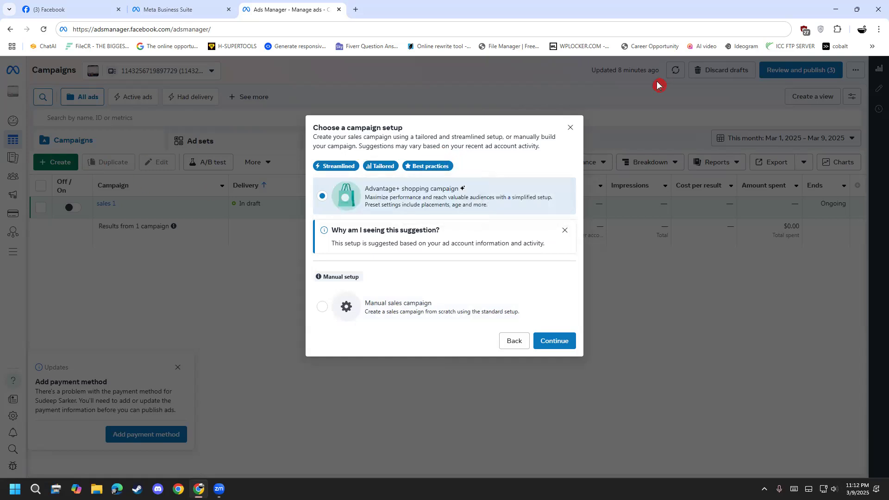
mouse_move(327, 276)
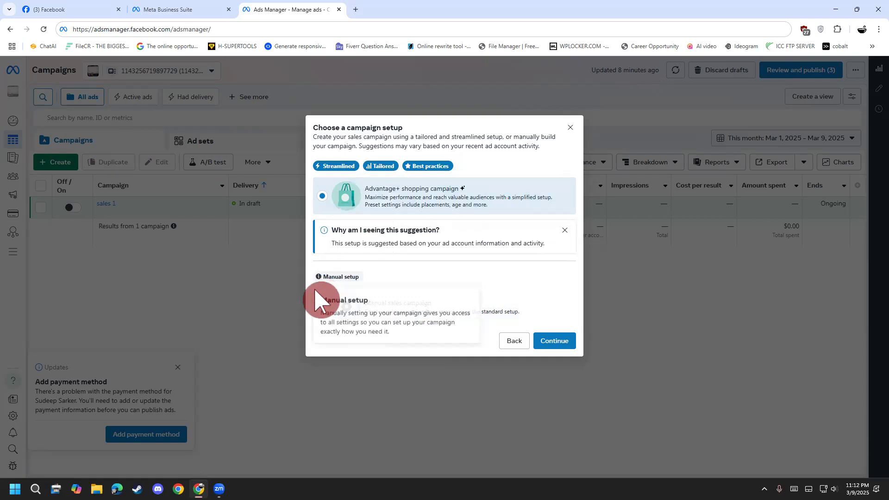
left_click(323, 311)
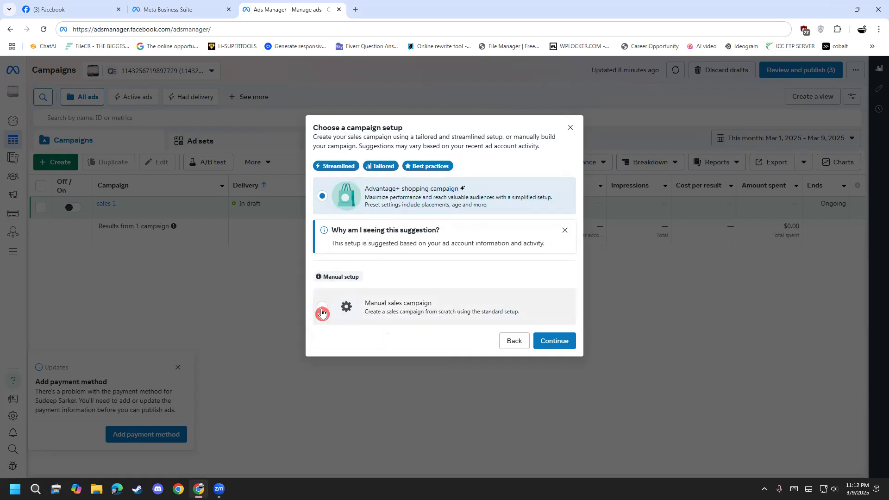
left_click(322, 312)
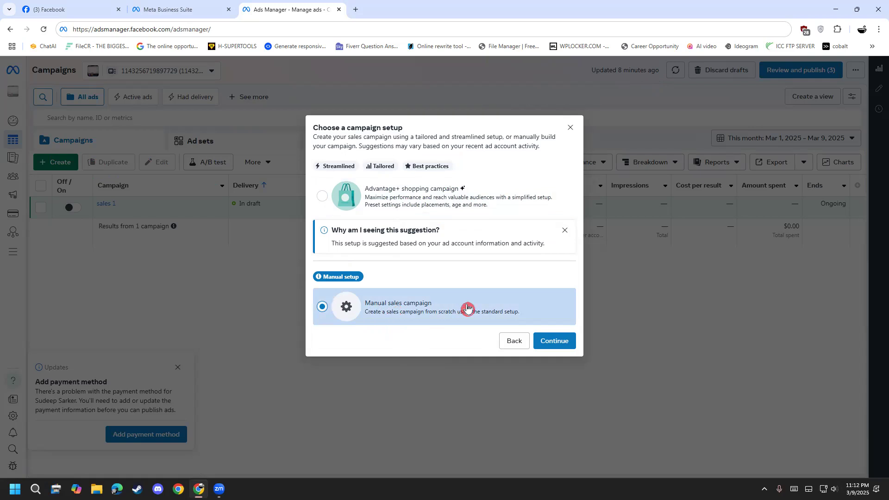
left_click(560, 344)
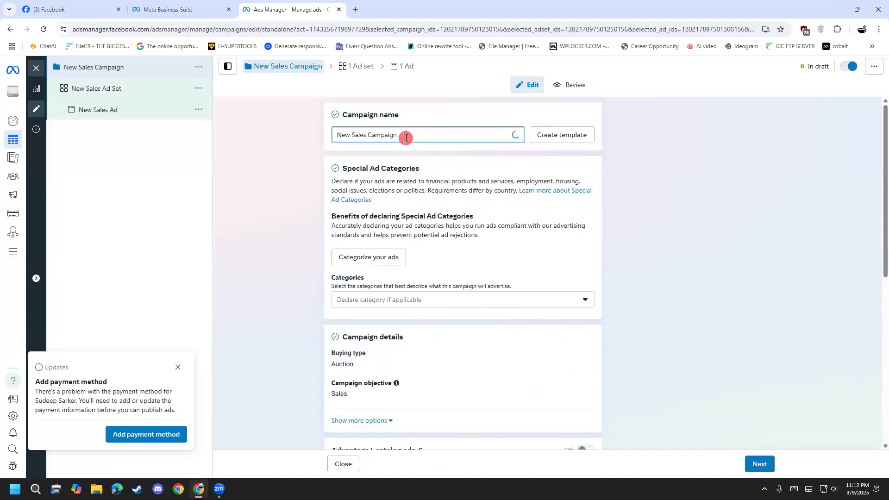
Replace the default campaign name with winter.
left_click_drag(402, 134, 326, 139)
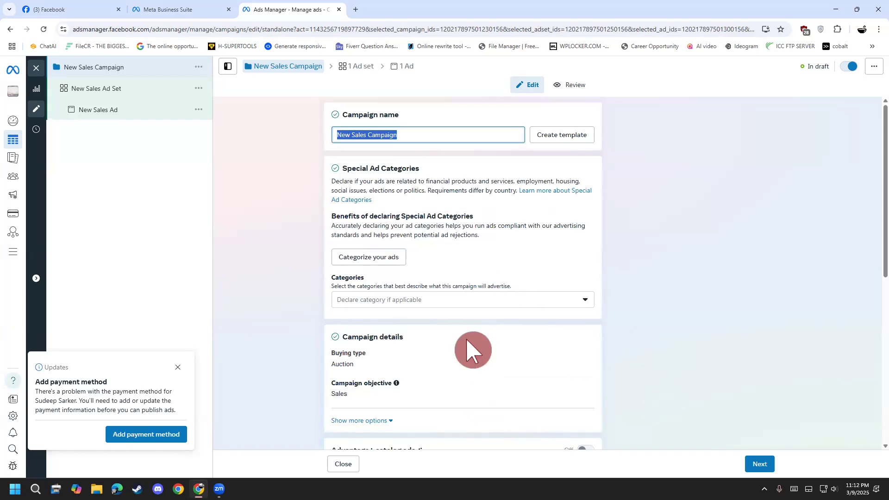
left_click(420, 135)
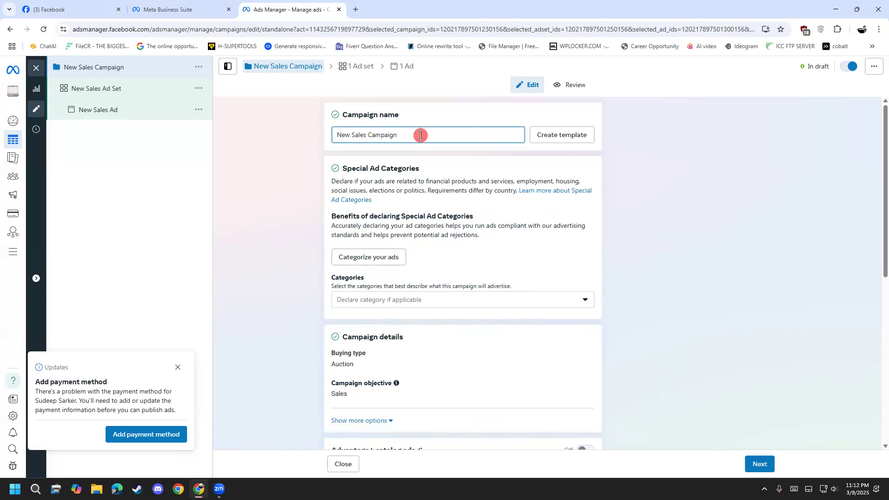
left_click_drag(420, 135, 245, 122)
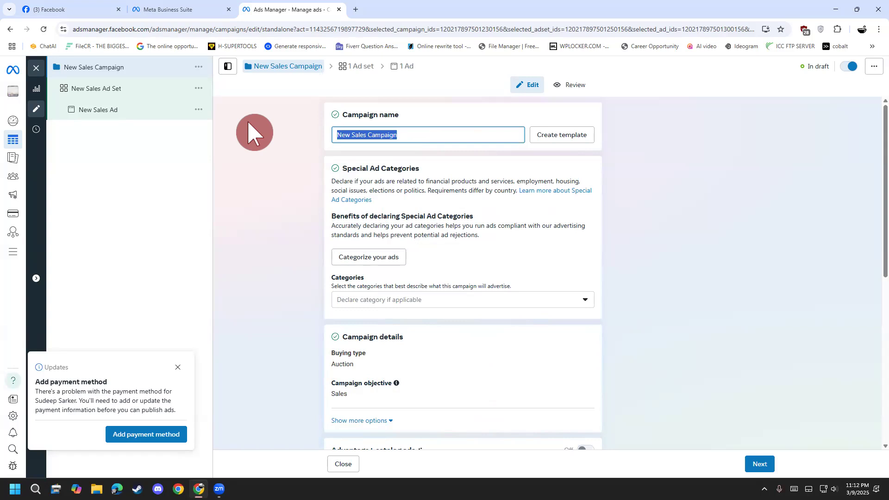
type("winter")
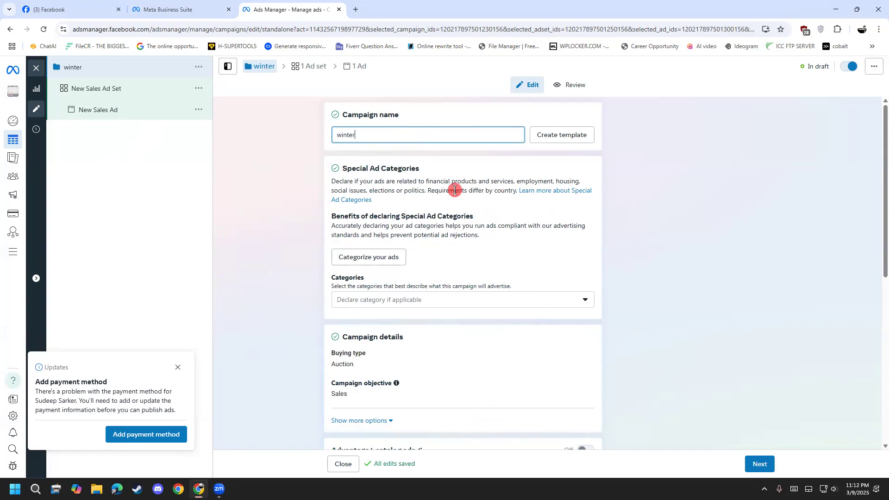
Examine the Special Ad Categories section and its list of declarable categories, leaving every category unselected.
left_click_drag(341, 172, 423, 170)
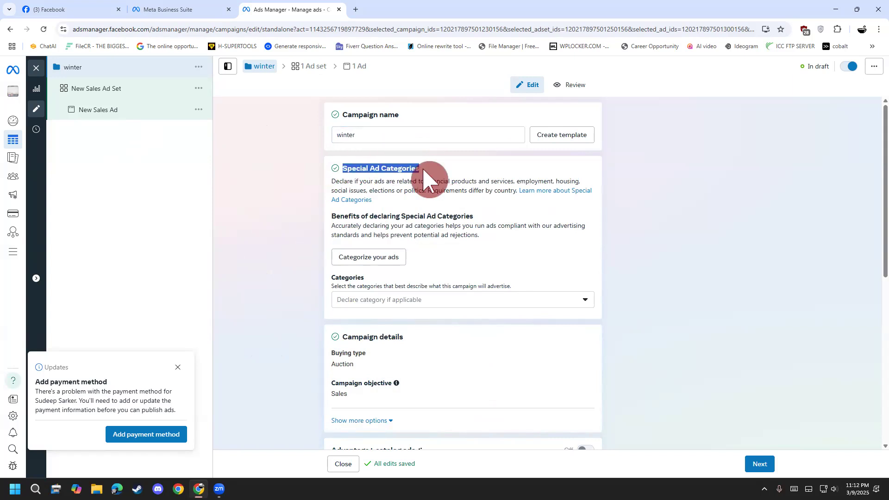
left_click(252, 277)
scroll(254, 277, "down", 1)
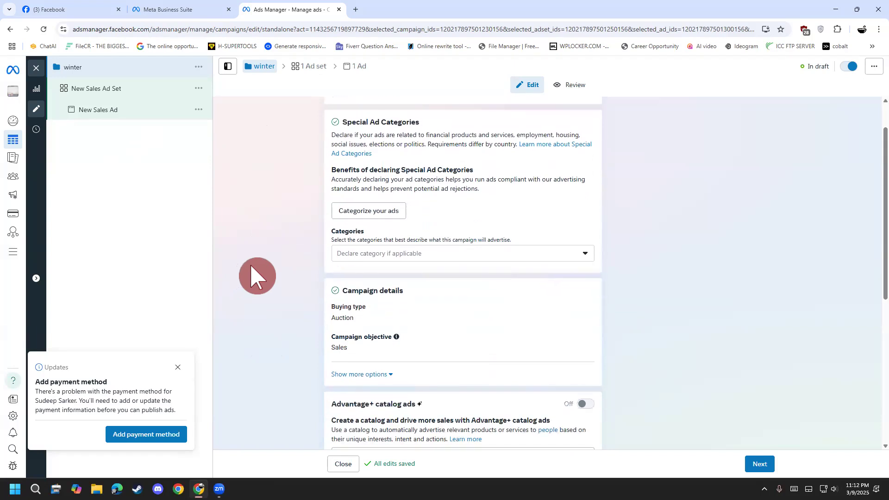
scroll(257, 277, "up", 1)
left_click_drag(353, 173, 428, 171)
left_click(429, 171)
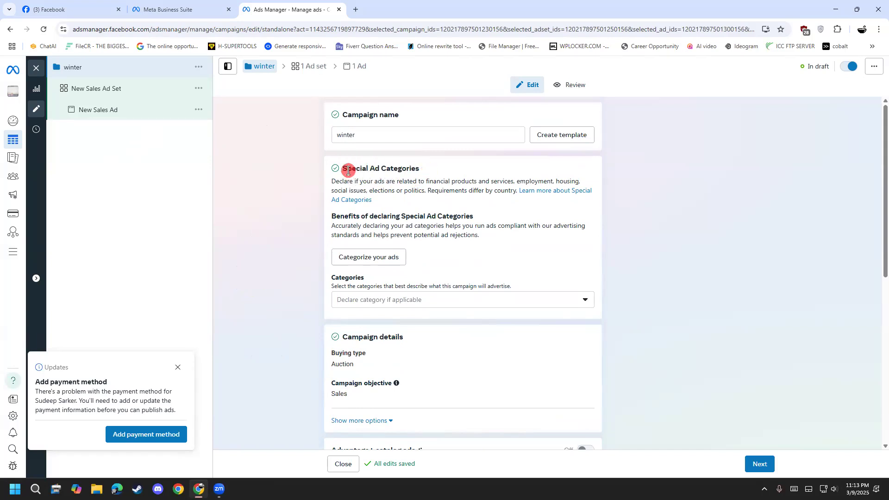
left_click_drag(348, 171, 413, 182)
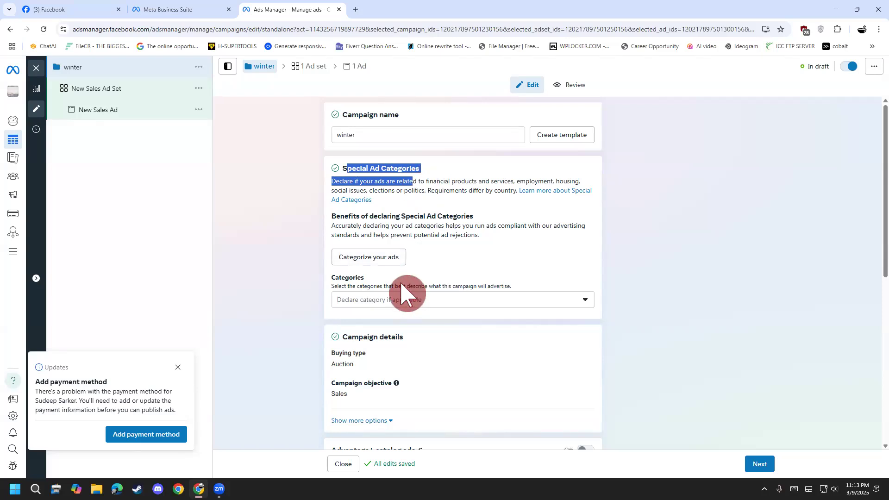
left_click(420, 302)
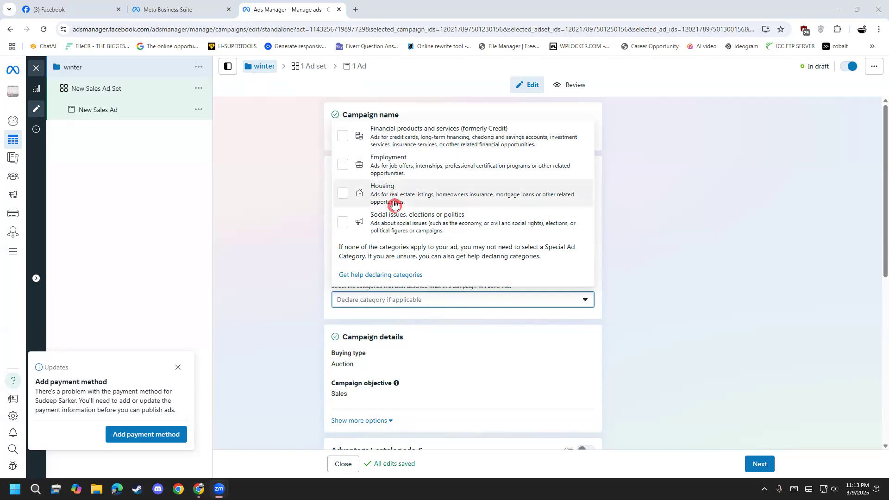
left_click(303, 233)
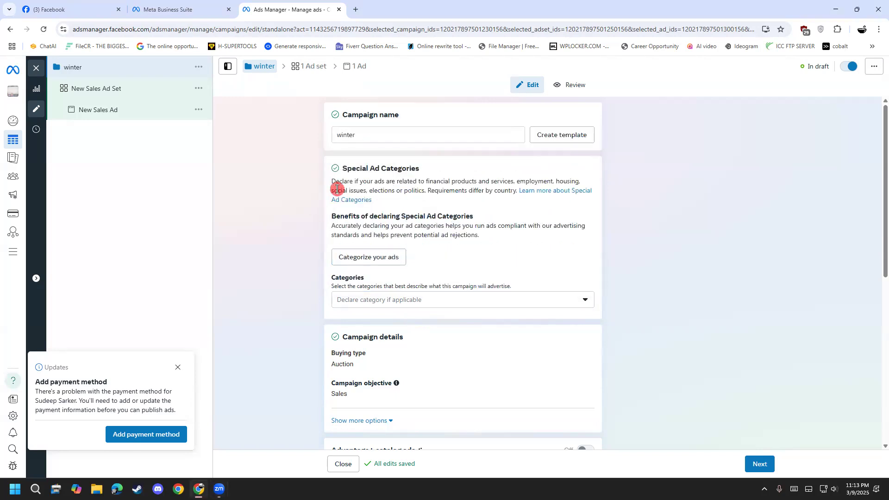
scroll(278, 301, "down", 2)
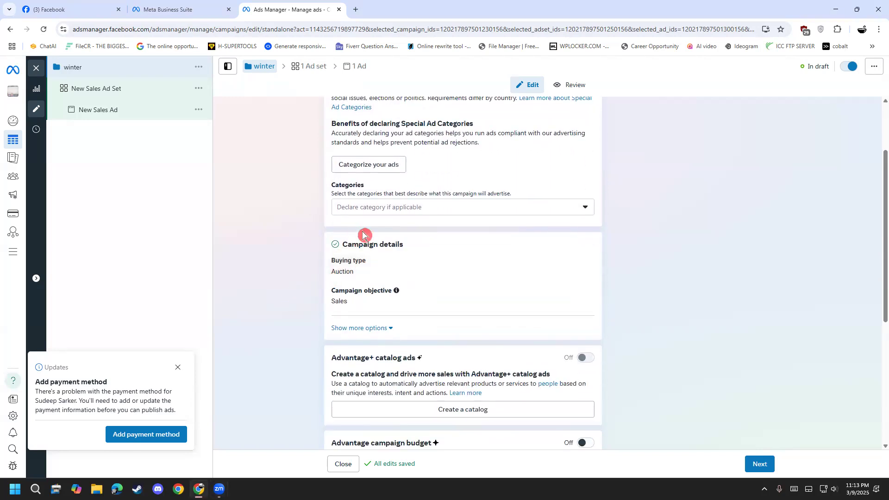
left_click(366, 214)
left_click(289, 242)
Review the buying type and campaign objective in the Campaign details section.
scroll(280, 240, "down", 1)
scroll(281, 240, "down", 2)
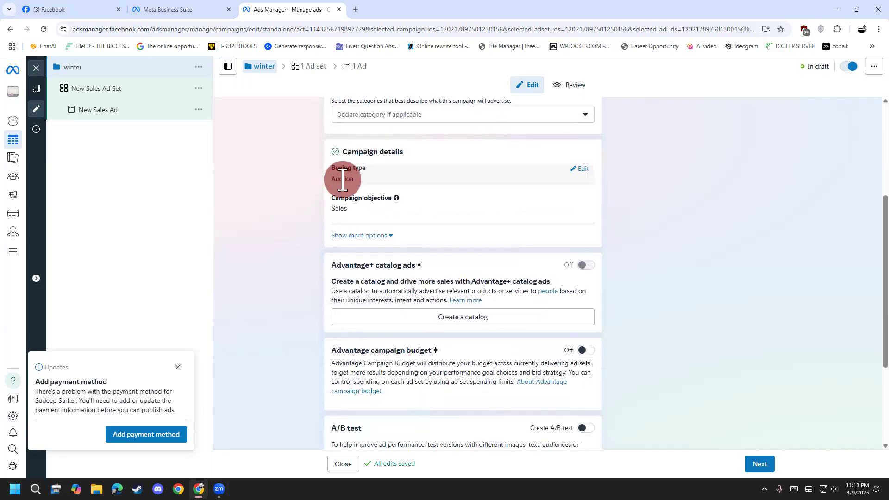
scroll(270, 306, "up", 1)
scroll(270, 306, "down", 2)
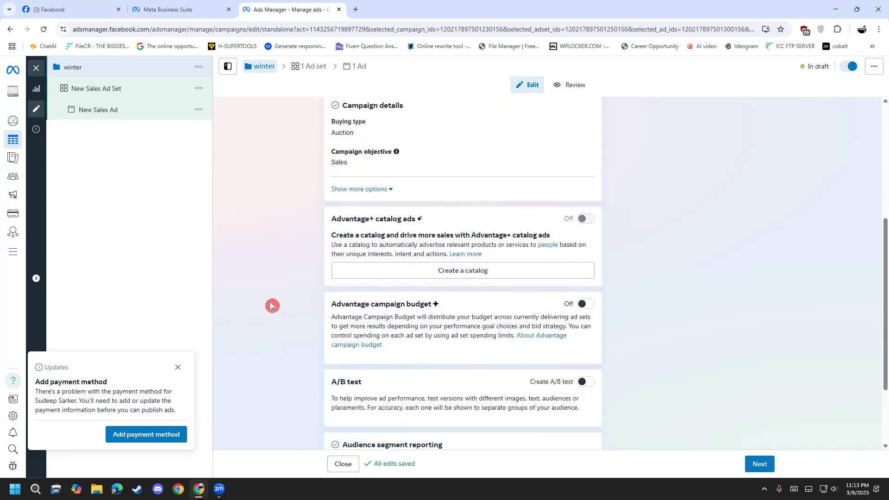
left_click_drag(349, 165, 327, 177)
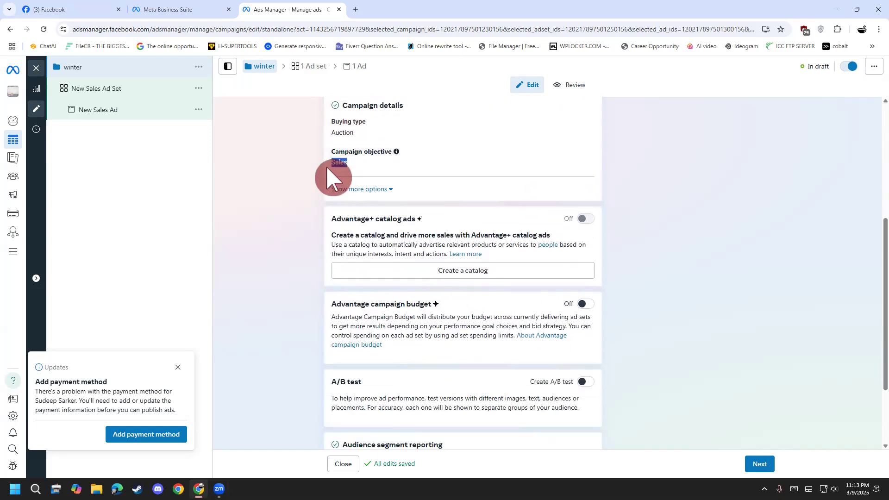
left_click(265, 205)
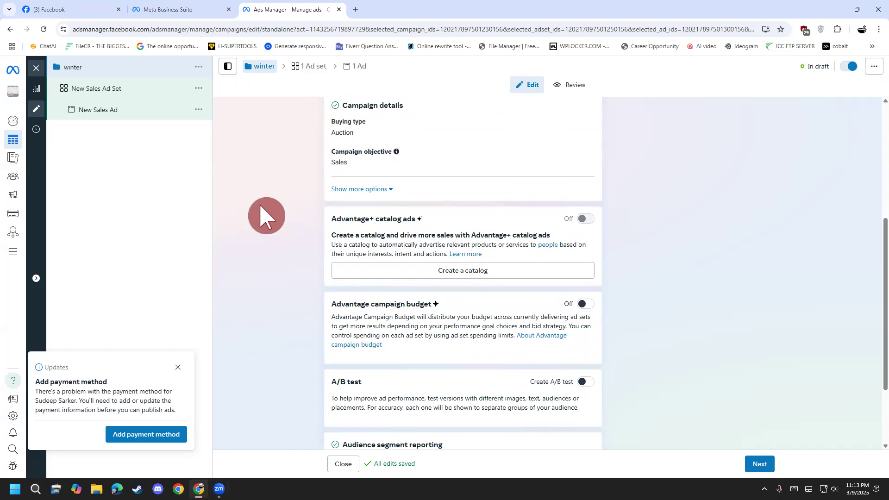
scroll(266, 216, "down", 1)
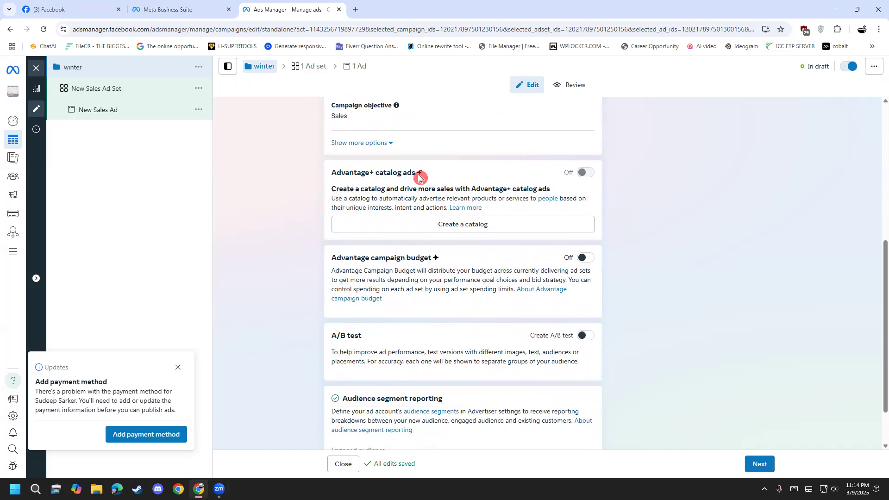
Try to enable Advantage+ catalog ads, and turn on Advantage campaign budget.
left_click(582, 173)
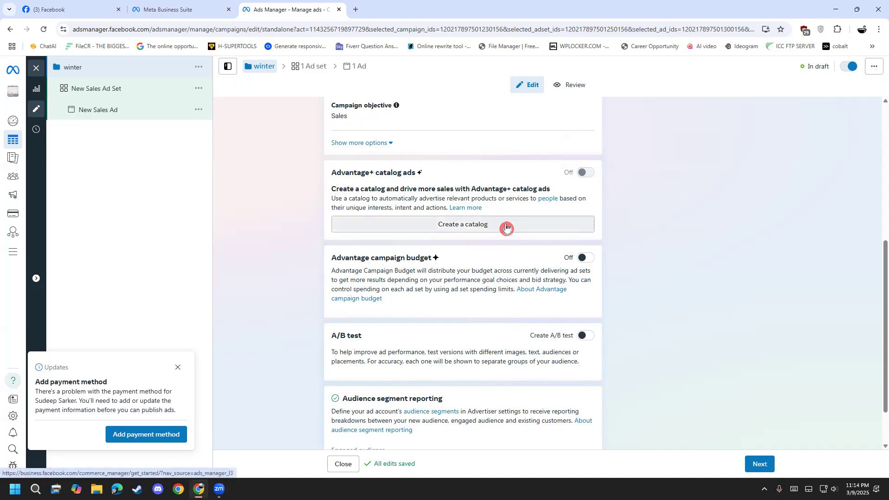
left_click(470, 226)
scroll(287, 293, "down", 1)
left_click(359, 264)
left_click(581, 203)
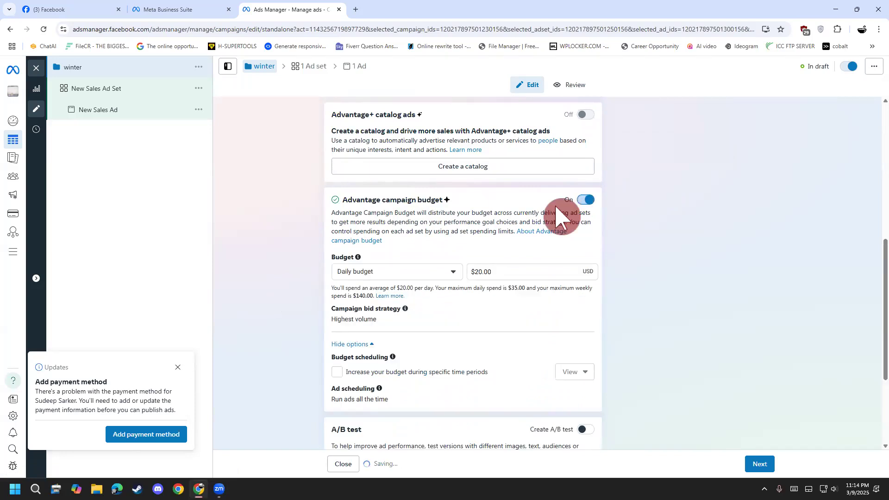
left_click_drag(360, 197, 456, 204)
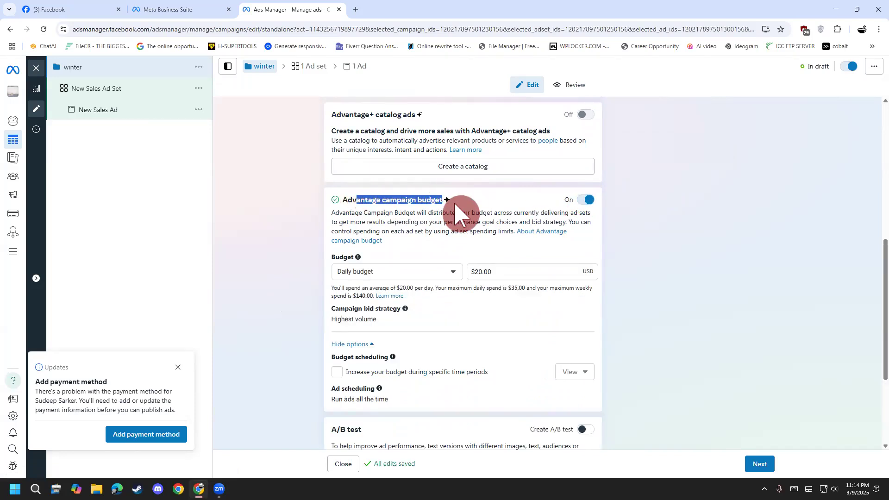
left_click(456, 204)
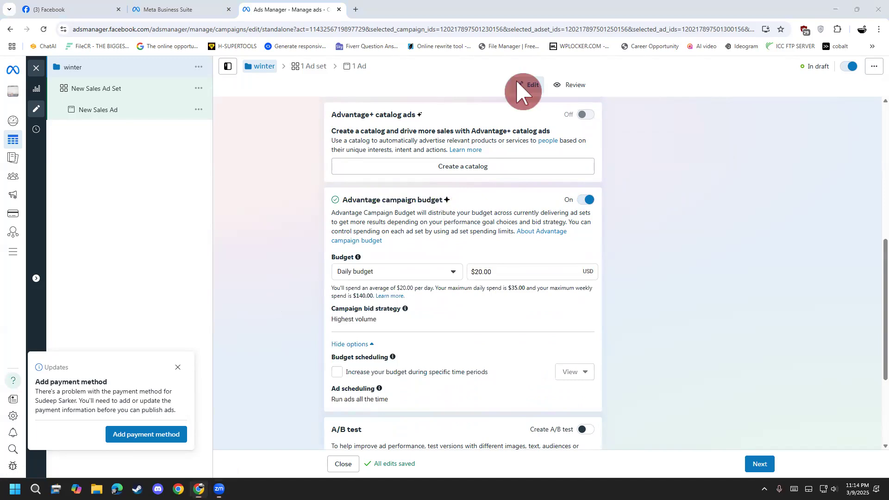
Annotate the area beside the campaign budget settings with the handwritten word "budget" and further strokes, and clear the handwriting.
mouse_move(224, 182)
left_mouse_down()
mouse_move(253, 211)
mouse_move(230, 226)
mouse_move(268, 188)
mouse_move(286, 197)
mouse_move(290, 174)
mouse_move(320, 203)
mouse_move(300, 206)
left_mouse_up()
mouse_move(319, 177)
left_mouse_down()
mouse_move(319, 165)
mouse_move(331, 179)
left_mouse_up()
left_click_drag(344, 126, 356, 162)
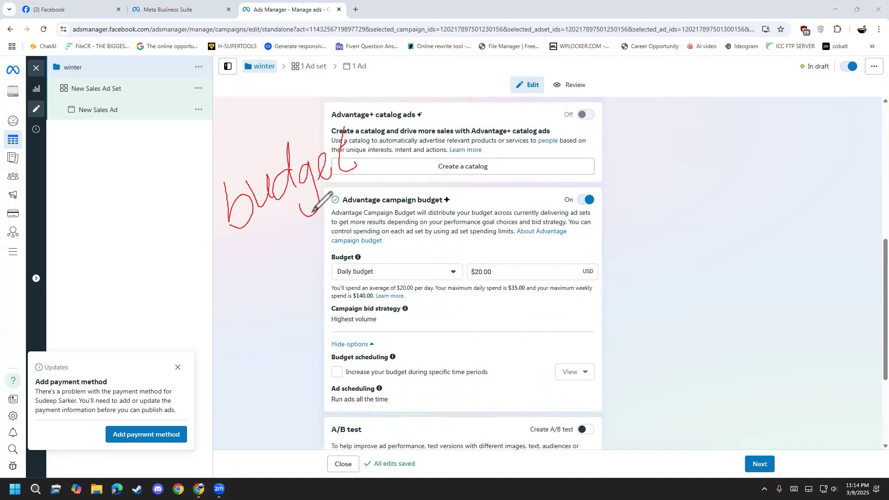
mouse_move(222, 111)
left_mouse_down()
mouse_move(233, 137)
mouse_move(255, 106)
mouse_move(254, 147)
mouse_move(278, 148)
left_mouse_up()
mouse_move(283, 135)
left_mouse_down()
mouse_move(287, 107)
mouse_move(292, 124)
mouse_move(278, 108)
mouse_move(304, 91)
left_mouse_up()
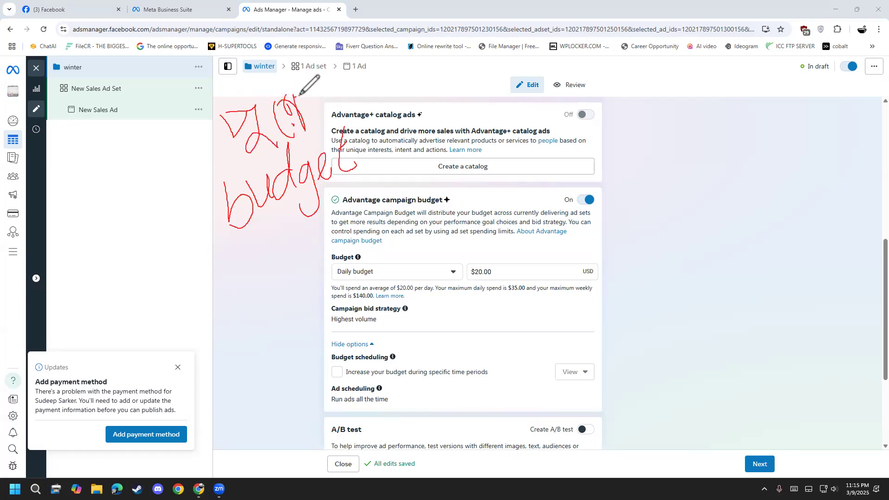
mouse_move(241, 250)
left_mouse_down()
mouse_move(320, 248)
mouse_move(311, 236)
left_mouse_up()
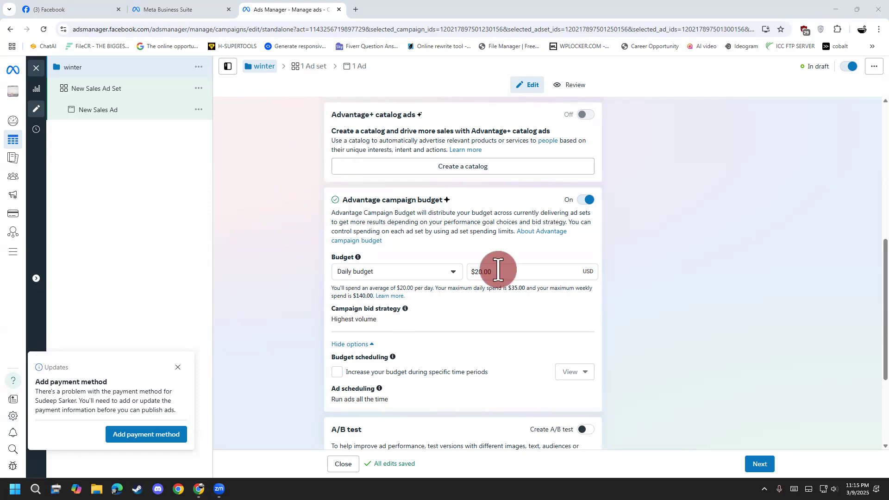
Try a daily campaign budget of $4.00, and set the amount back to $20.00.
left_click_drag(498, 271, 475, 273)
type("4")
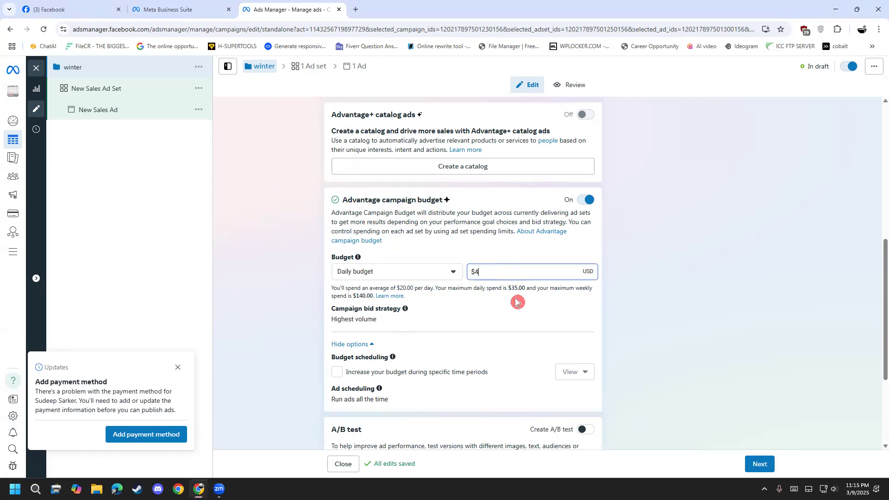
left_click(272, 341)
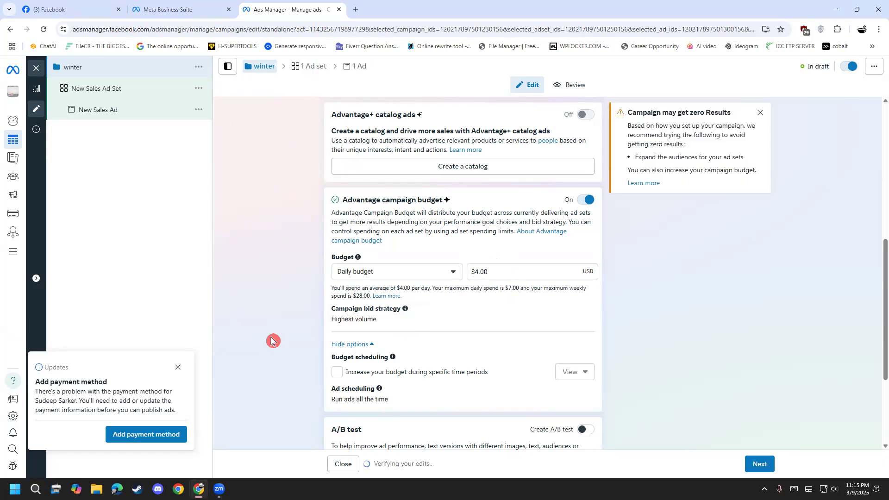
left_click_drag(509, 274, 449, 298)
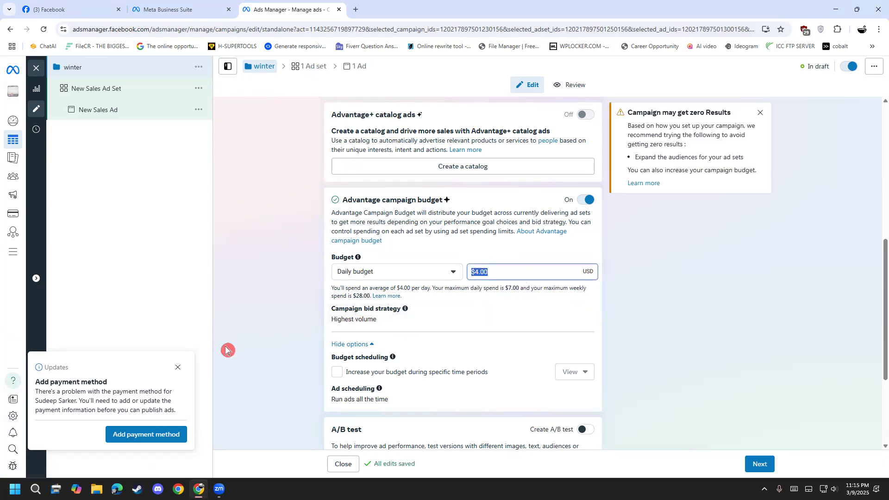
type("20")
left_click(258, 323)
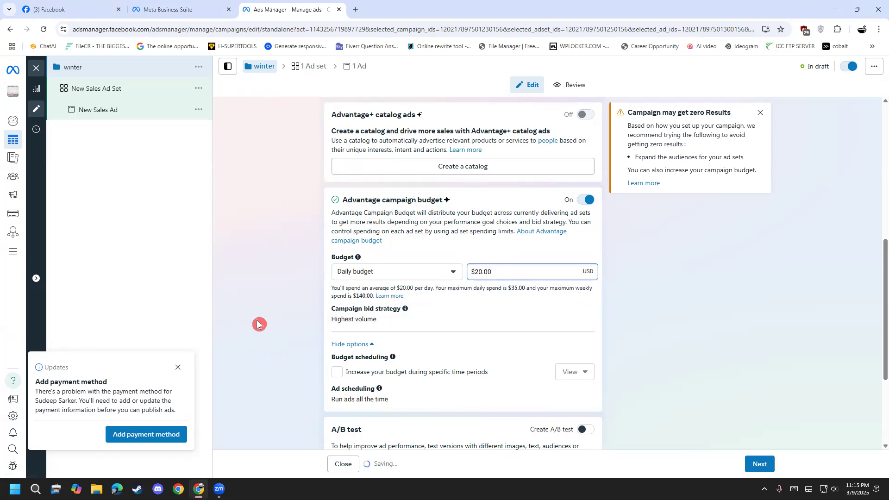
Try a lifetime campaign budget of $100, and switch the budget type back to Daily budget.
left_click(400, 274)
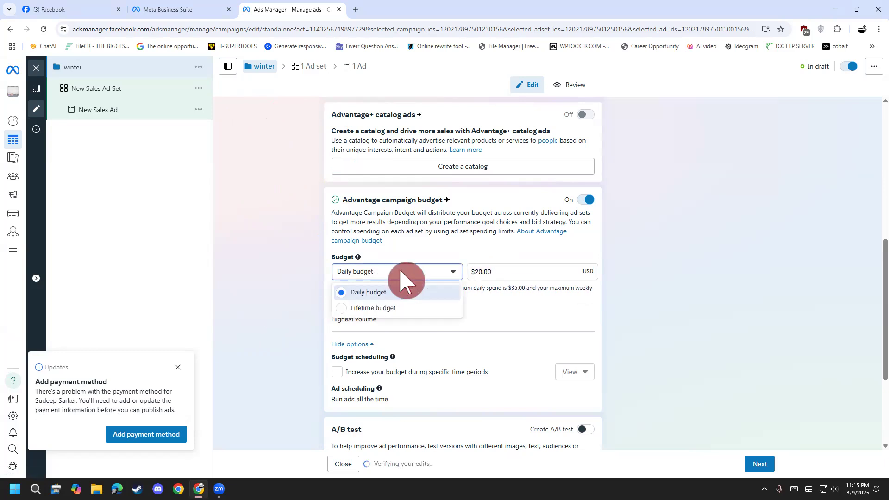
left_click(383, 313)
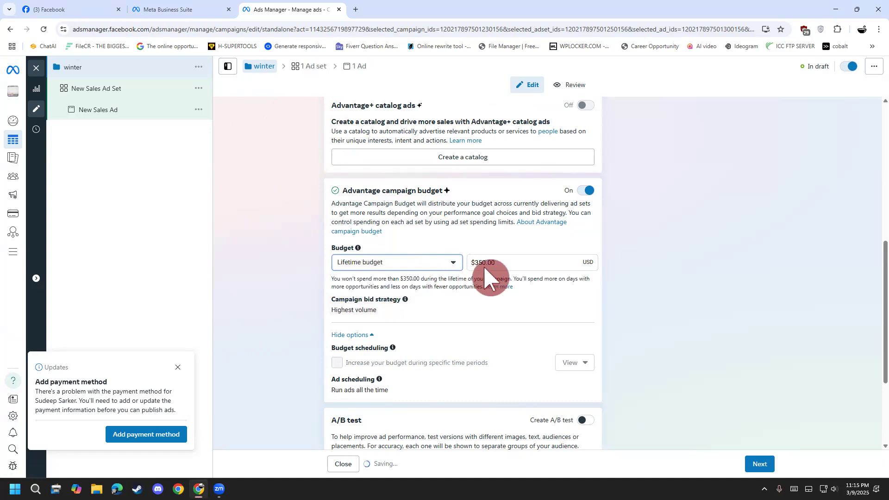
left_click(496, 261)
type("100")
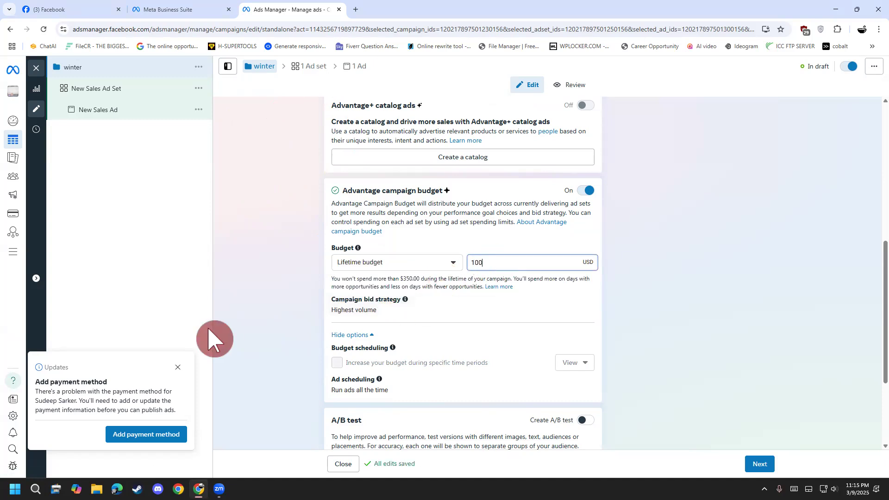
left_click(234, 311)
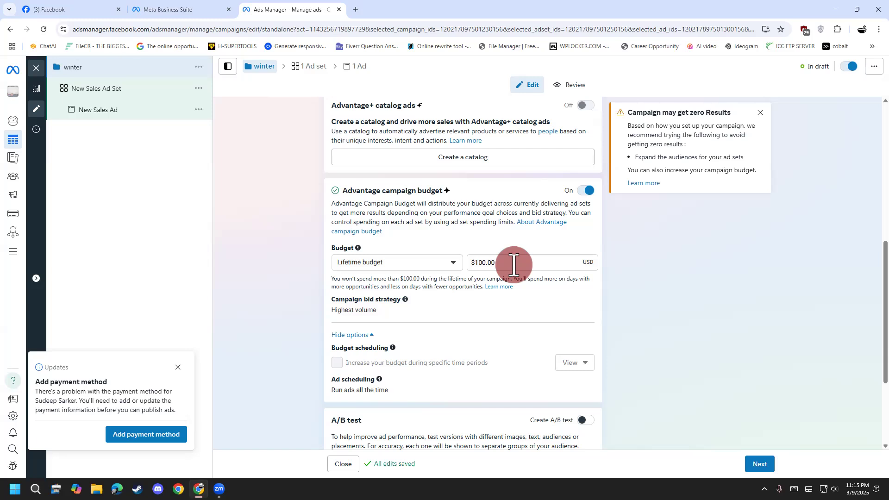
left_click(435, 265)
left_click(426, 287)
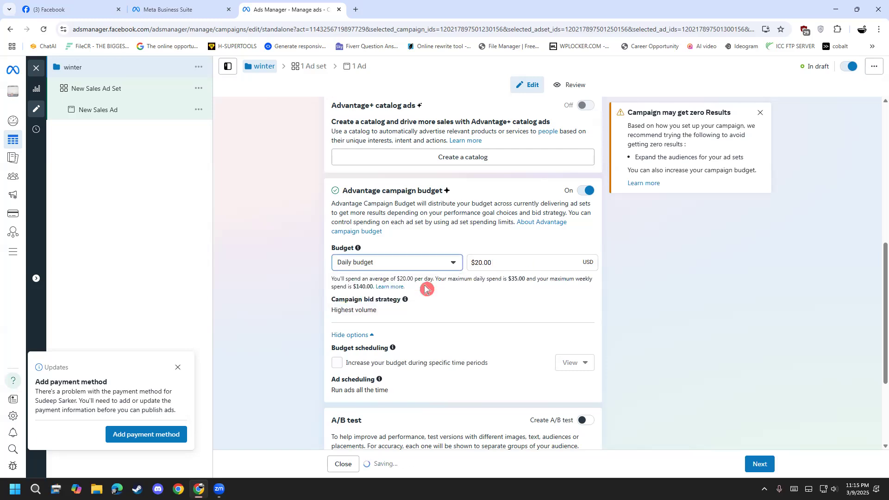
Demonstrate the Lifetime budget option again with an amount of $100, and return to Daily budget.
left_click(447, 266)
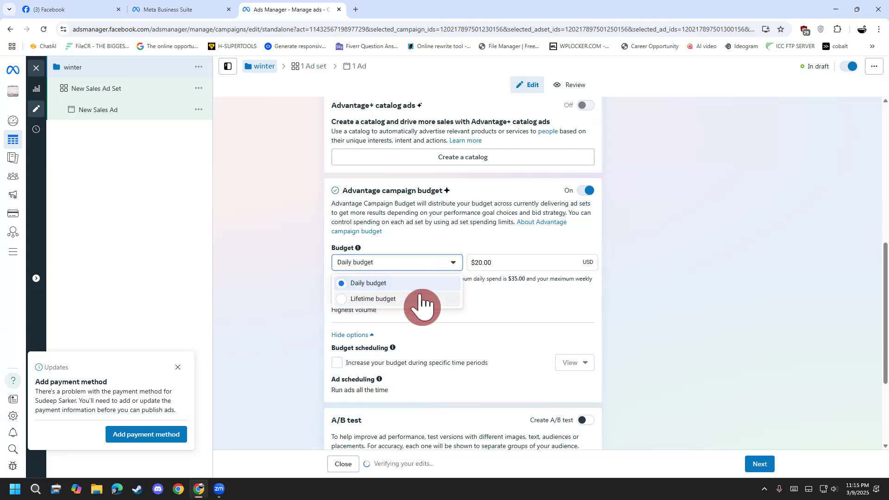
left_click(421, 299)
left_click_drag(523, 266, 344, 261)
type("100")
left_click(260, 298)
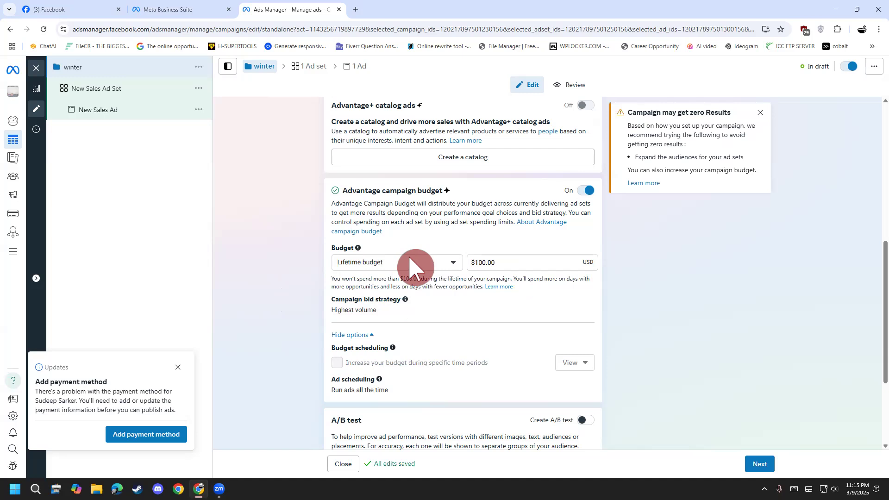
left_click(392, 266)
left_click(387, 283)
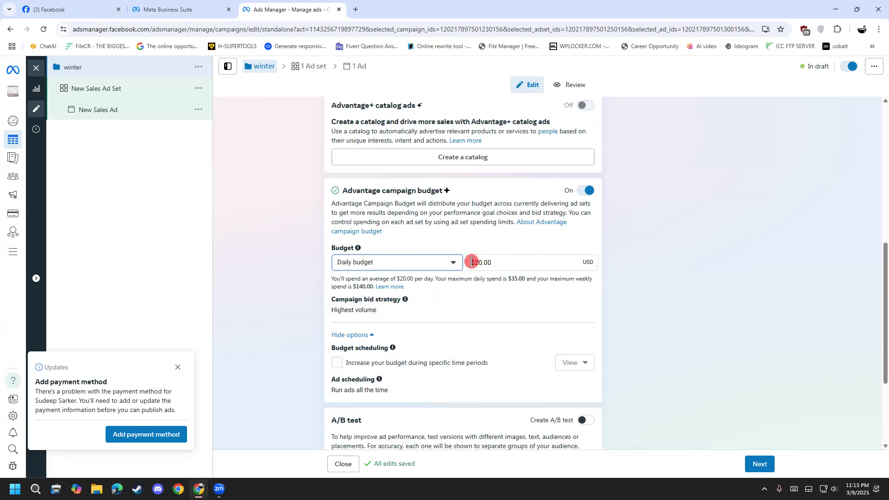
Change the campaign's budget type to Lifetime budget and set the amount to $100.
left_click(426, 268)
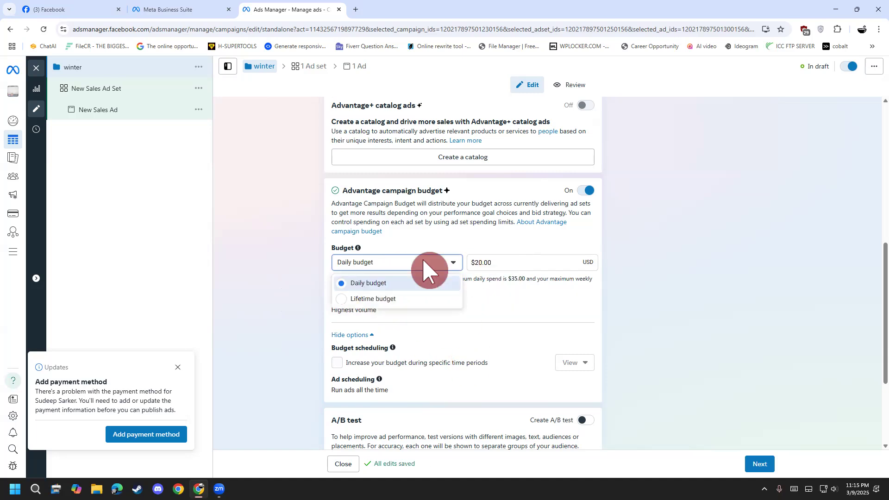
left_click(411, 300)
left_click_drag(532, 264, 414, 276)
type("100")
left_click(271, 293)
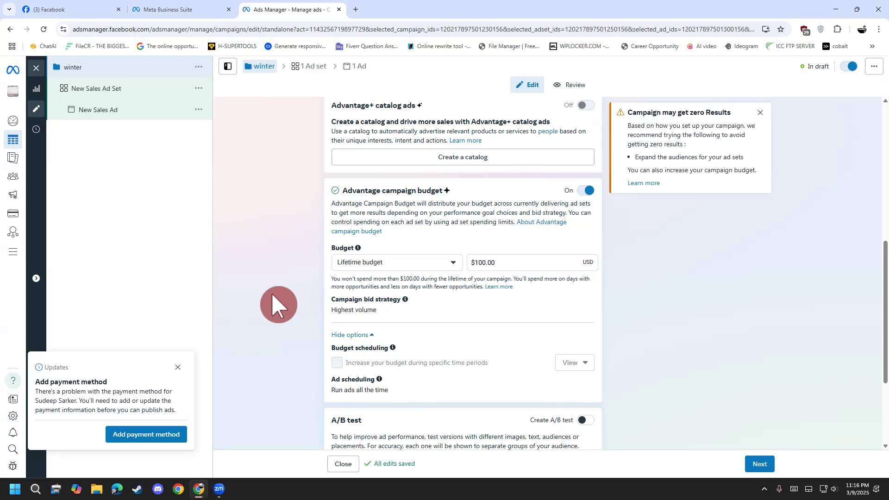
scroll(273, 296, "down", 2)
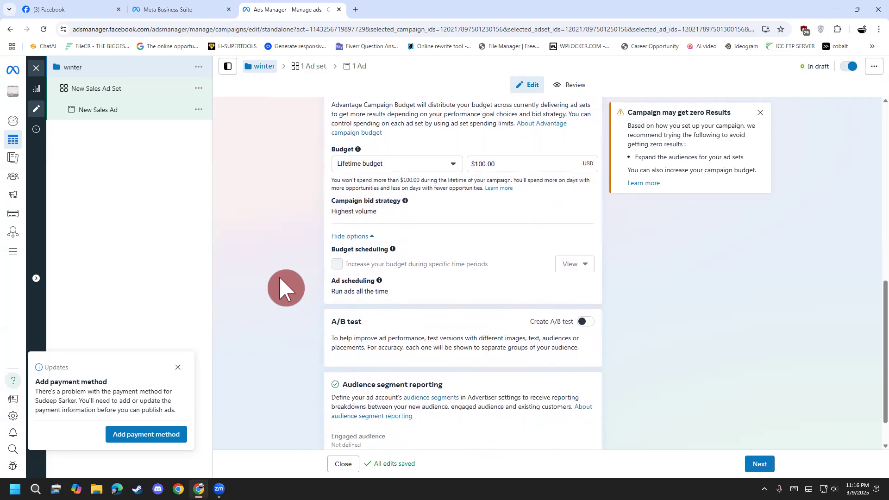
scroll(279, 278, "up", 1)
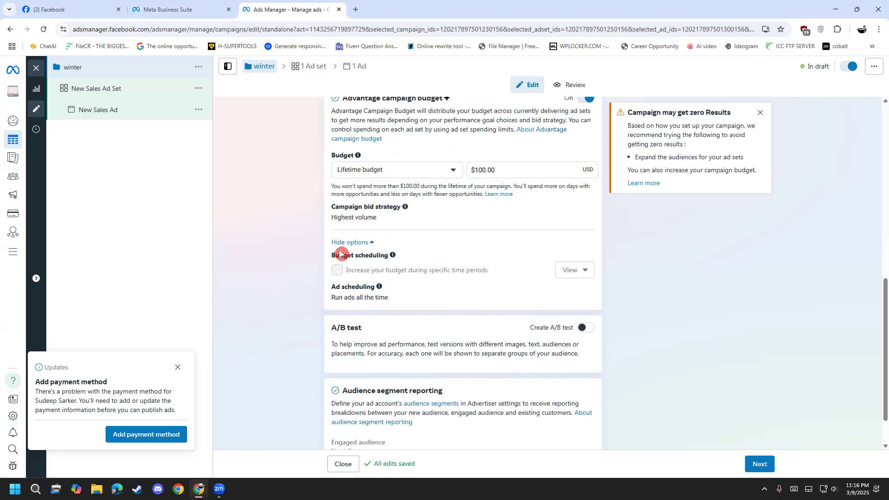
Review the available budget types for the Advantage campaign budget, leaving Lifetime budget selected.
scroll(308, 248, "up", 1)
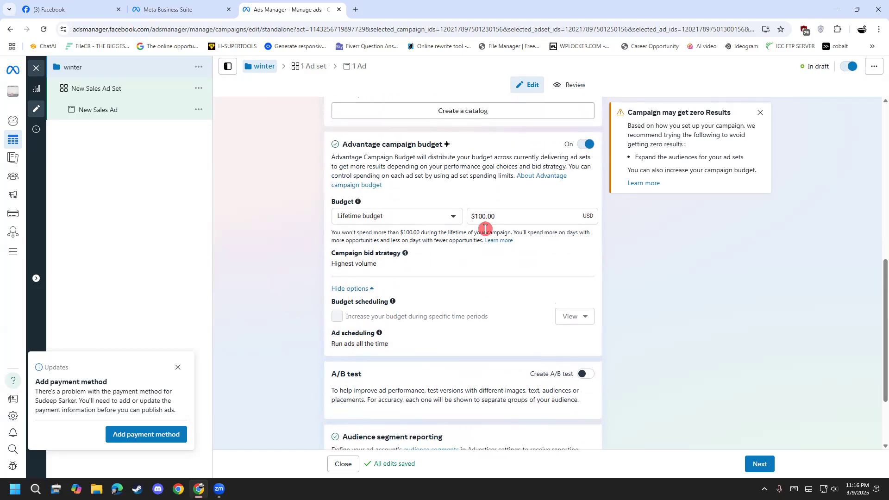
left_click(448, 219)
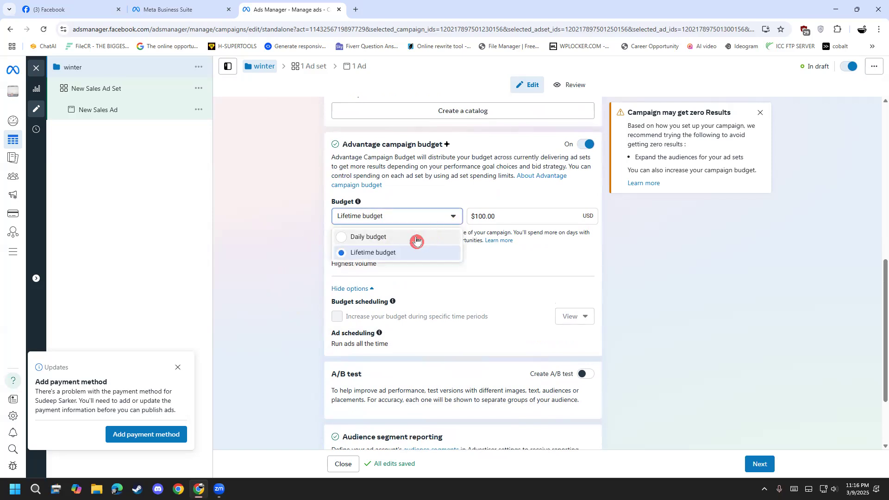
left_click(272, 329)
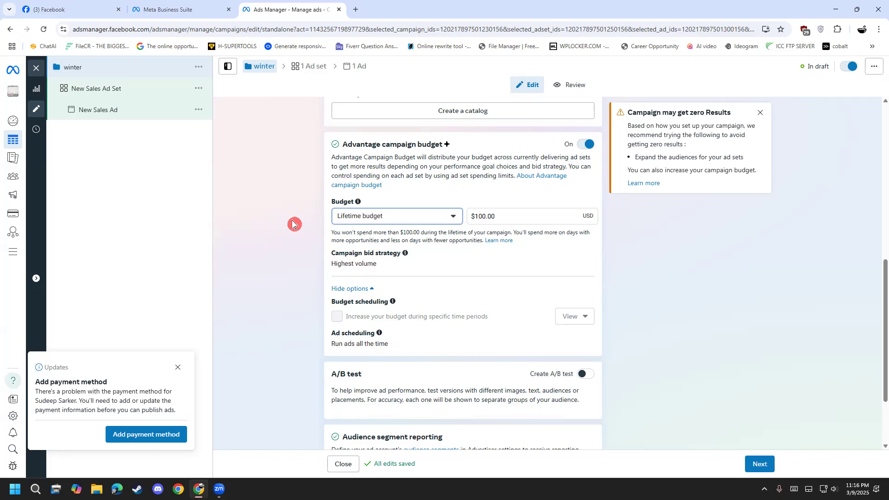
Try enabling the campaign's A/B test, choose Custom as the tested variable, and switch it back to Creative.
scroll(297, 220, "down", 1)
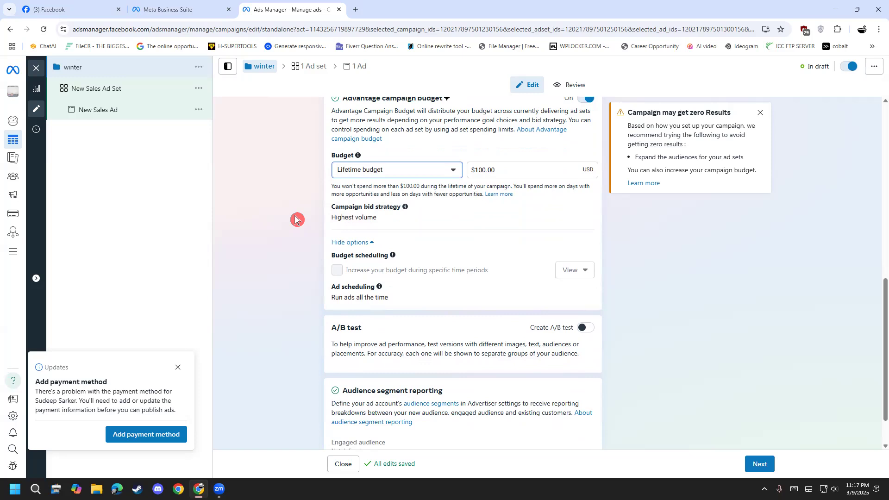
scroll(297, 220, "down", 1)
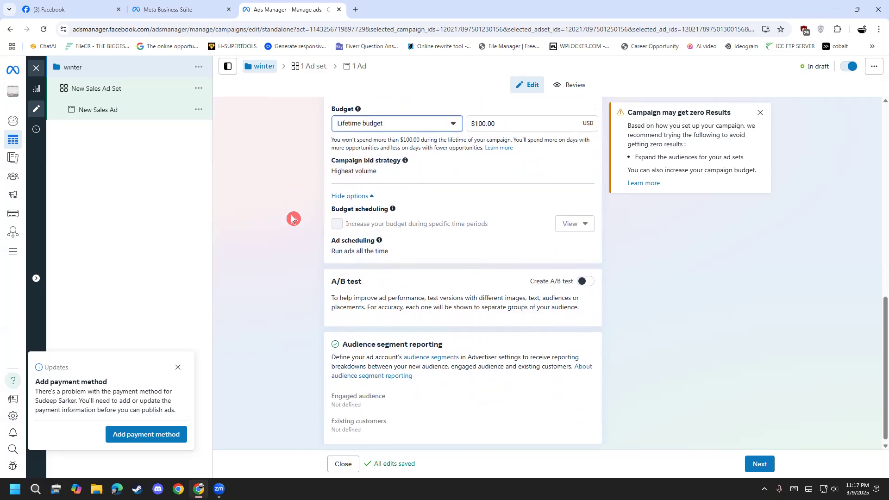
left_click(586, 279)
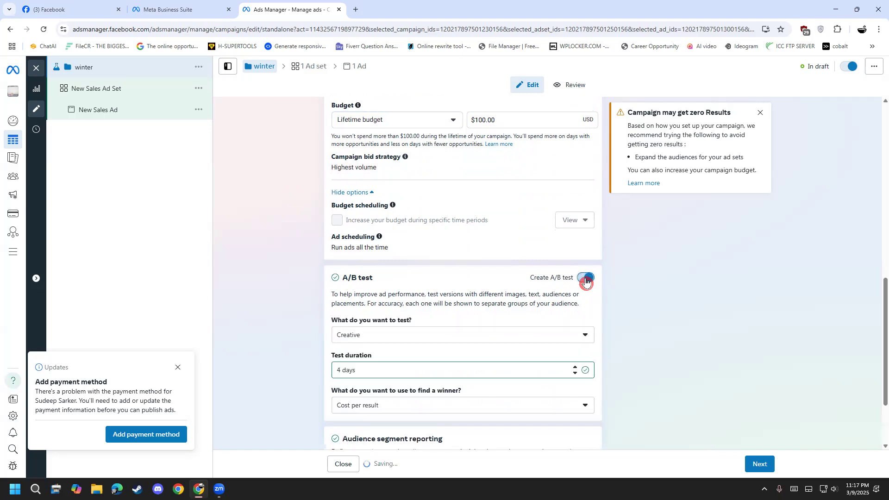
left_click(366, 340)
scroll(318, 367, "down", 2)
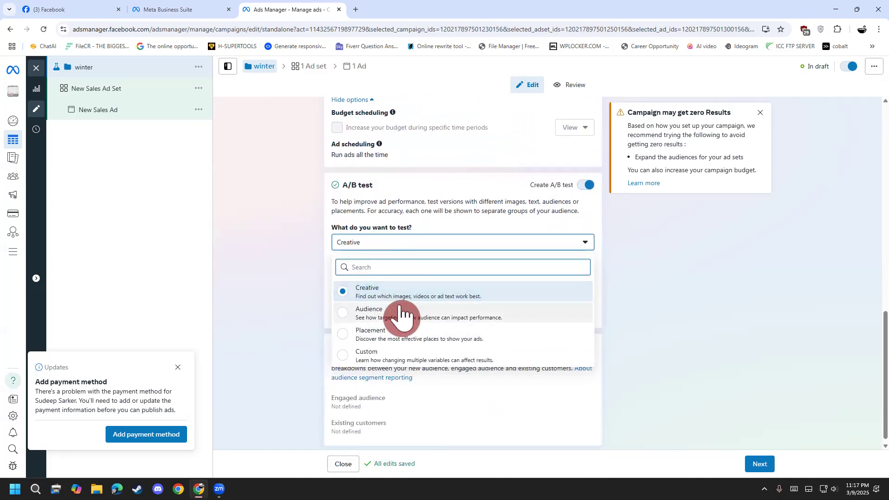
left_click(421, 357)
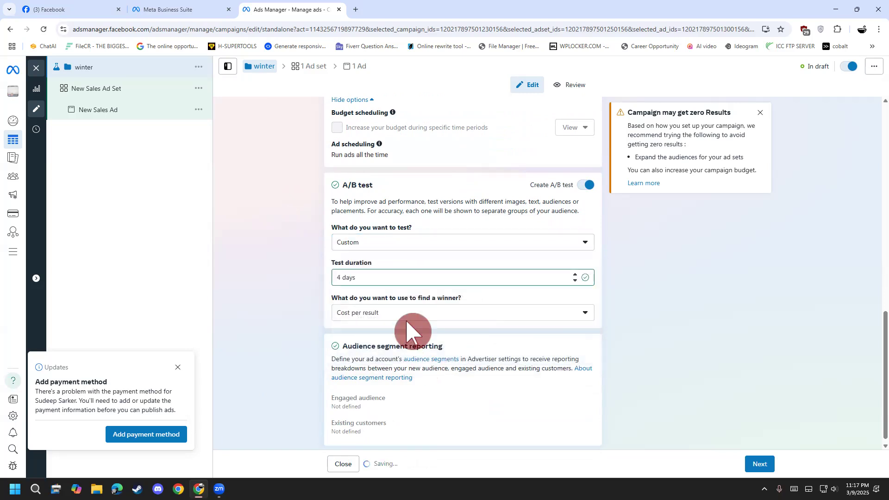
left_click(393, 247)
left_click(389, 292)
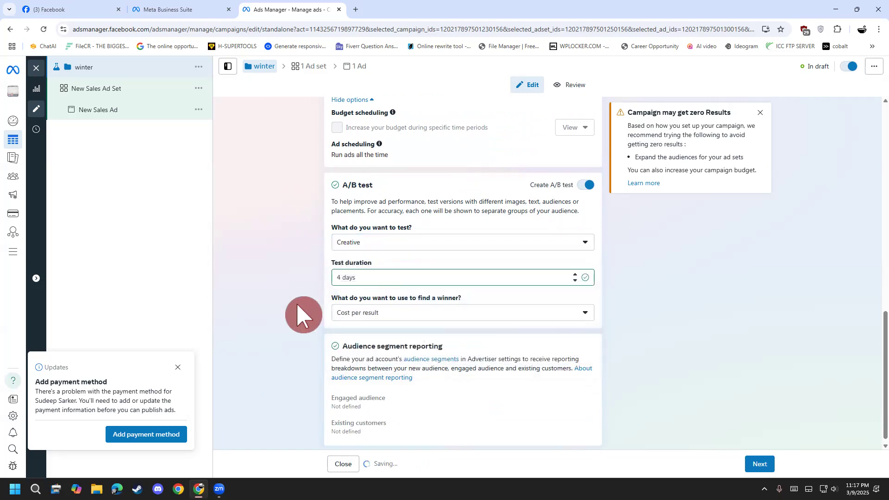
Examine the A/B test's duration and the metrics for finding a winner, and turn the A/B test off.
left_click(374, 281)
left_click(390, 312)
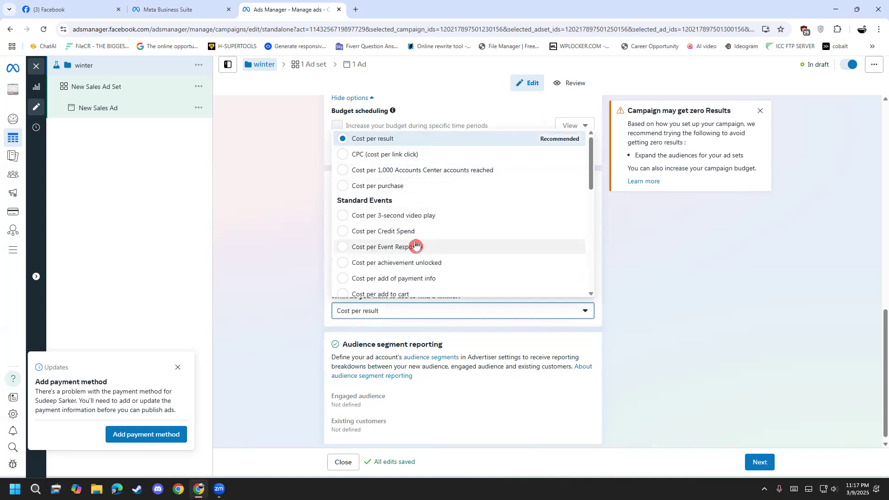
scroll(417, 240, "down", 5)
scroll(416, 244, "down", 3)
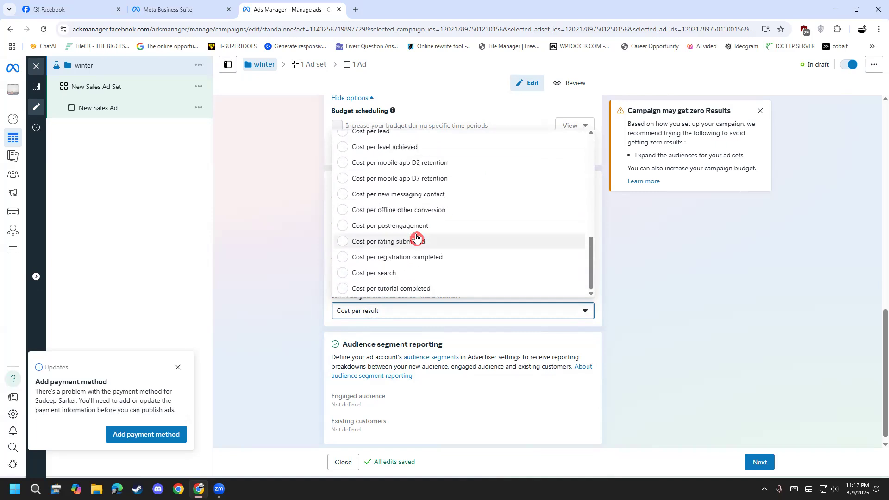
scroll(417, 259, "up", 3)
scroll(416, 268, "up", 5)
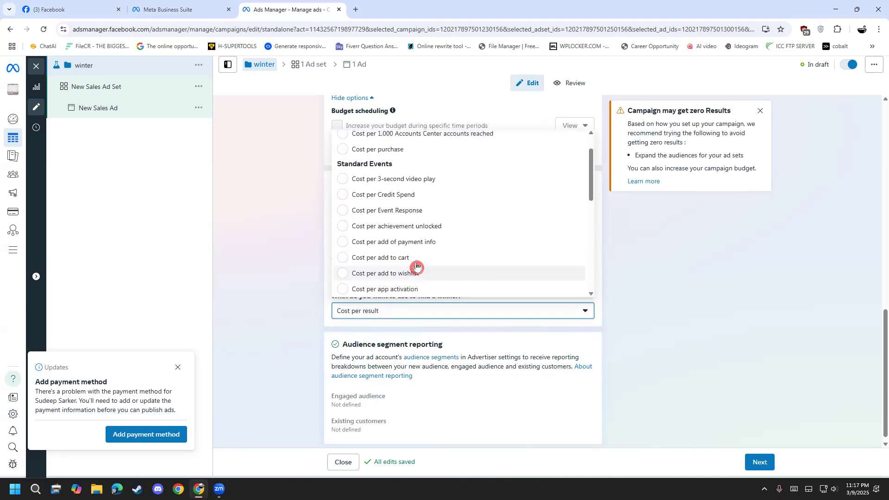
left_click(255, 265)
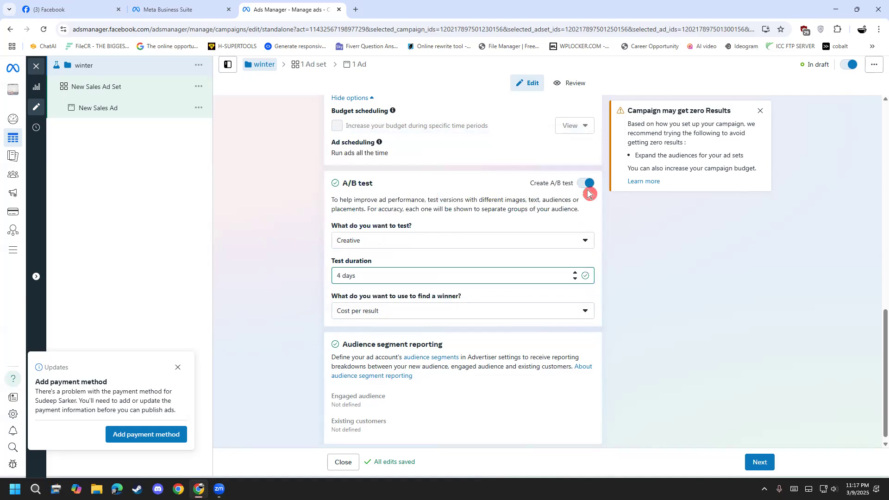
left_click(588, 184)
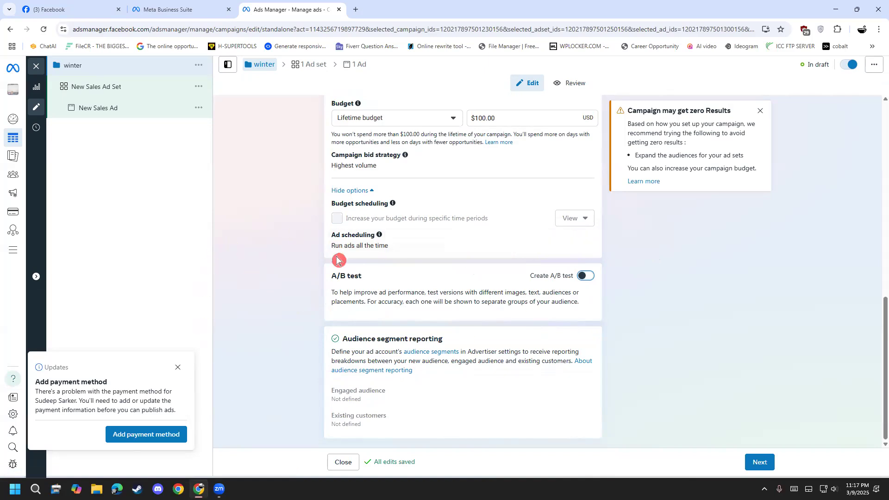
Continue to the ad set level of the winter campaign and rename the ad set as winter2.
scroll(308, 389, "up", 3)
scroll(308, 389, "up", 3)
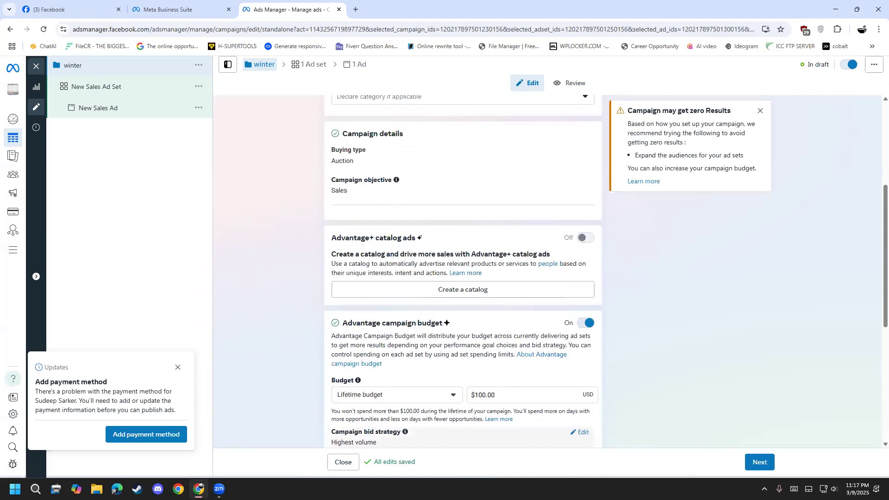
left_click(760, 462)
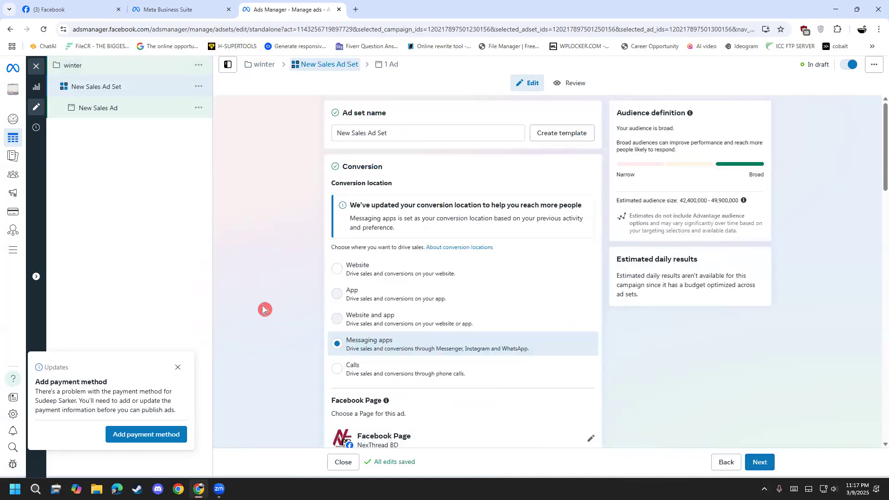
left_click_drag(401, 128, 220, 127)
type("winter2")
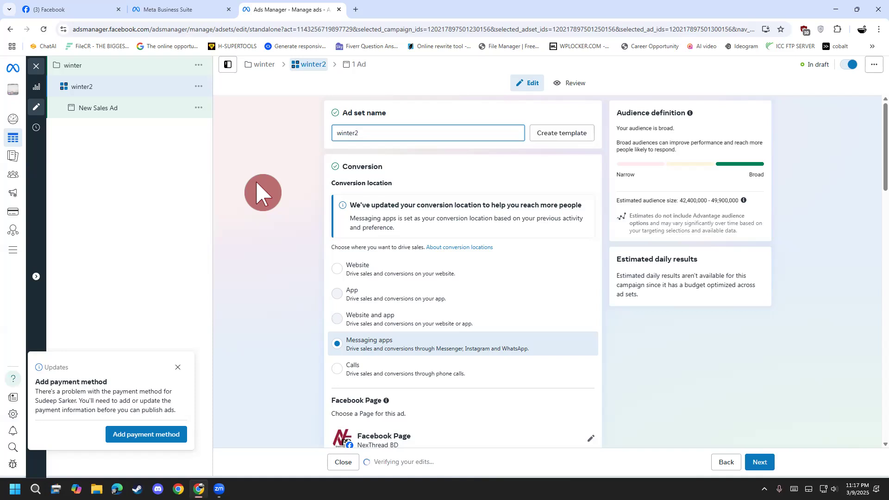
Examine the ad set's conversion location options, Facebook Page and messaging app destinations.
scroll(271, 206, "down", 2)
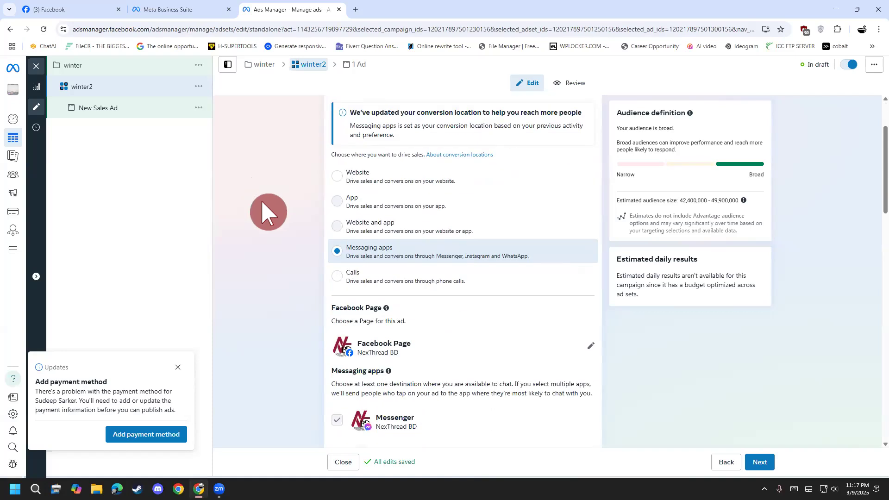
scroll(319, 227, "up", 1)
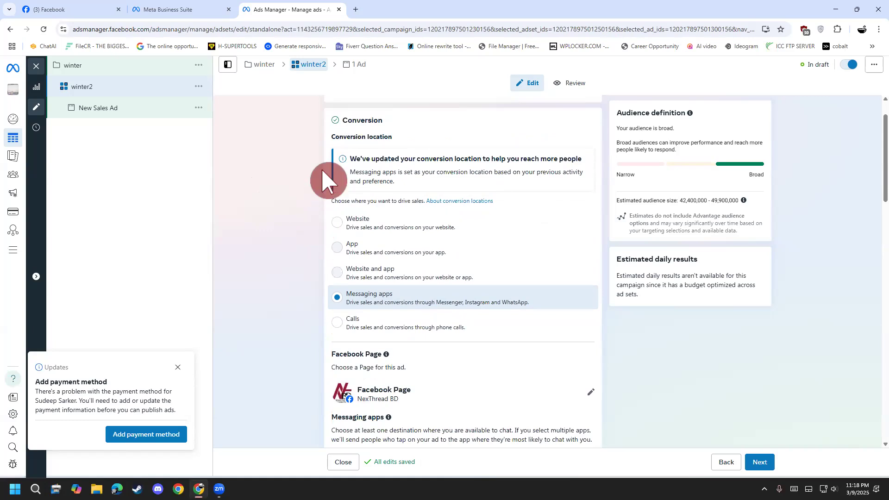
scroll(217, 149, "up", 1)
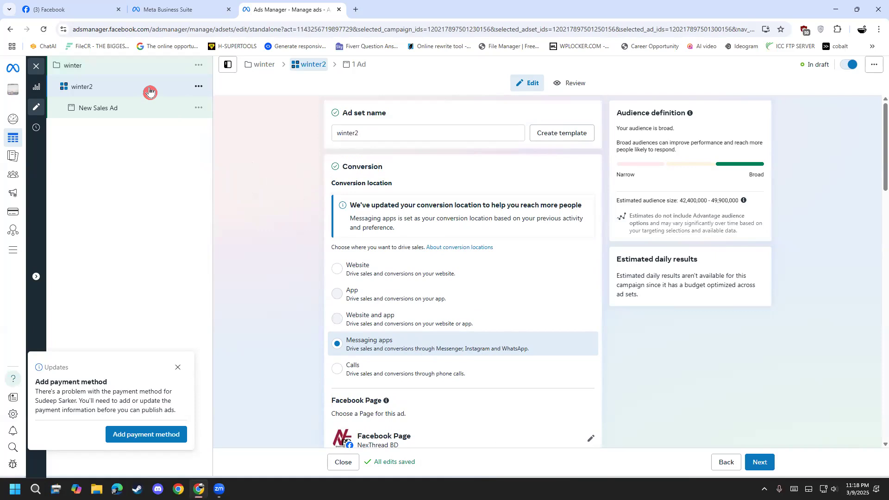
left_click_drag(343, 167, 372, 167)
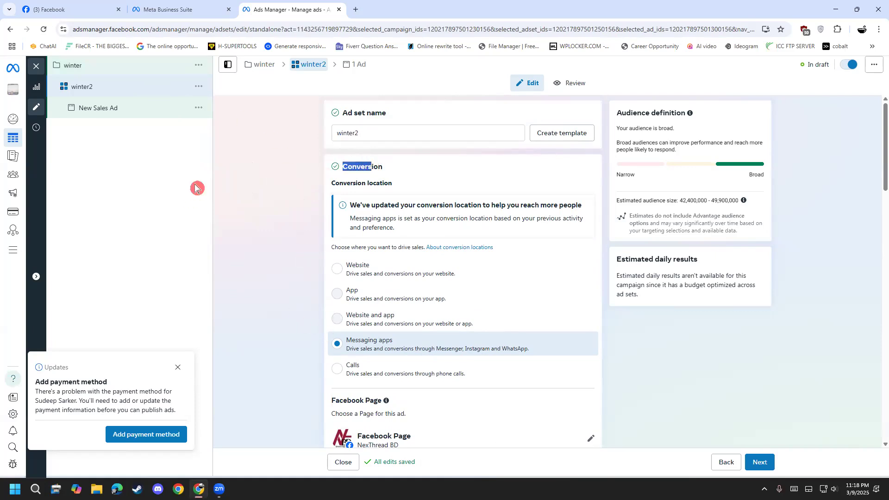
left_click(235, 185)
scroll(302, 276, "down", 2)
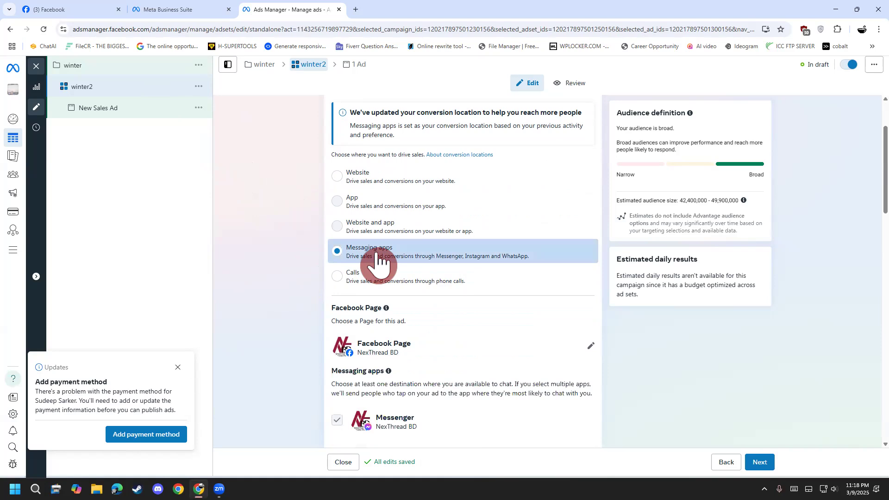
scroll(289, 308, "down", 1)
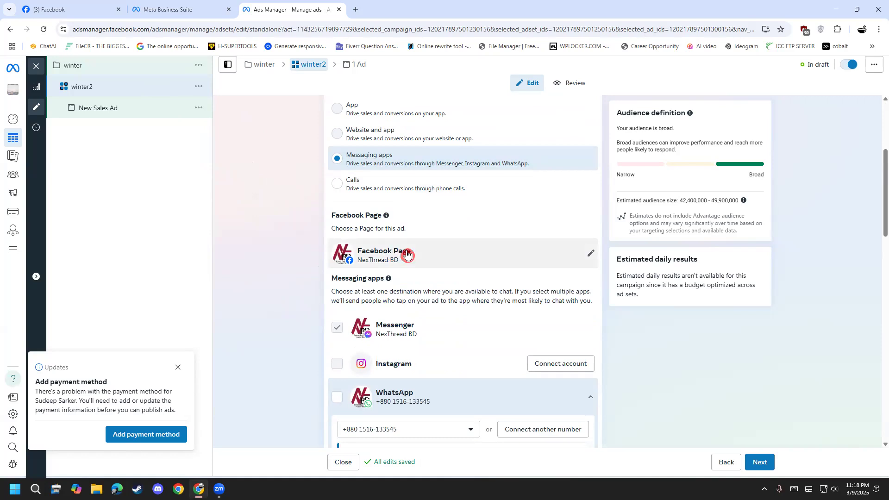
Choose NexThread BD as the ad set's Facebook Page and review the connected WhatsApp numbers.
left_click(595, 257)
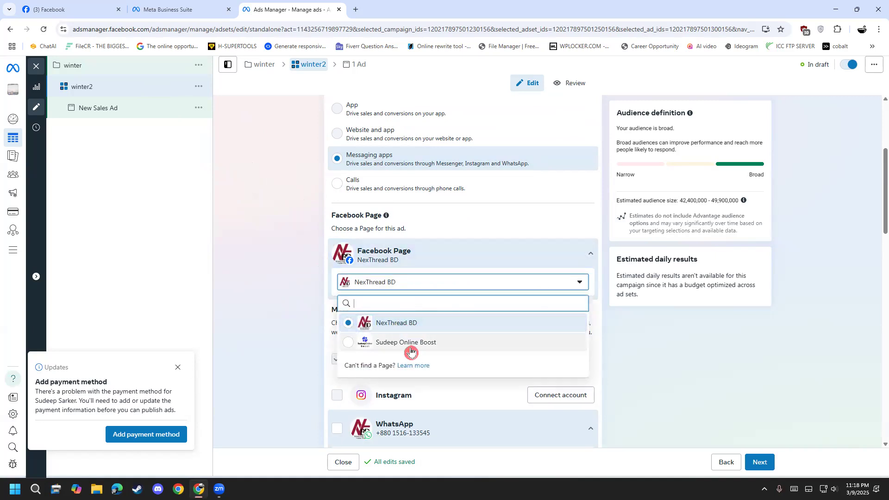
left_click(402, 319)
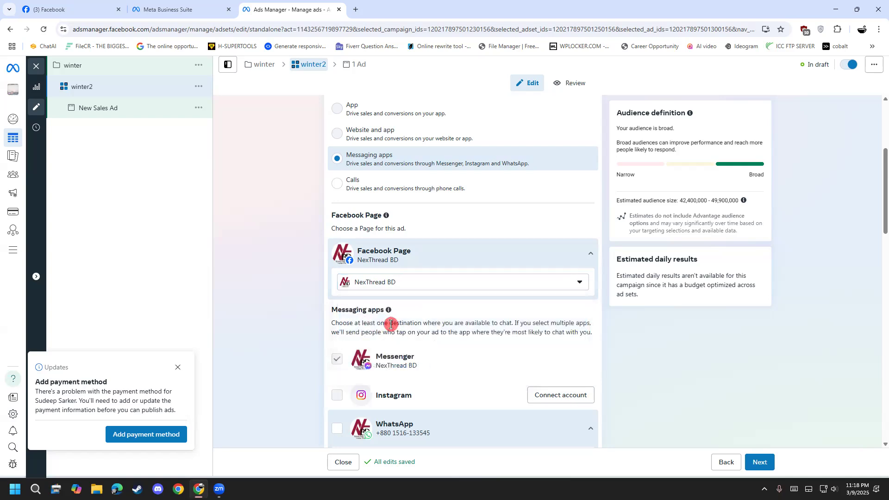
scroll(278, 334, "down", 2)
scroll(277, 331, "down", 1)
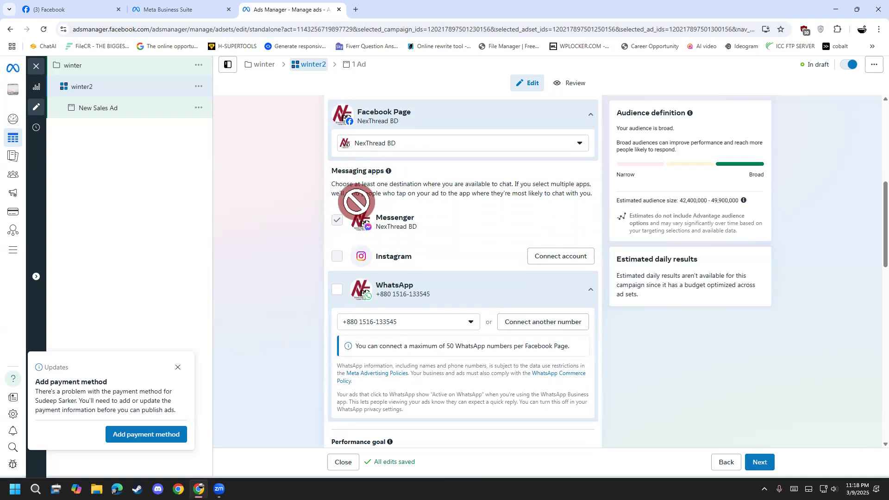
left_click(420, 323)
left_click(284, 337)
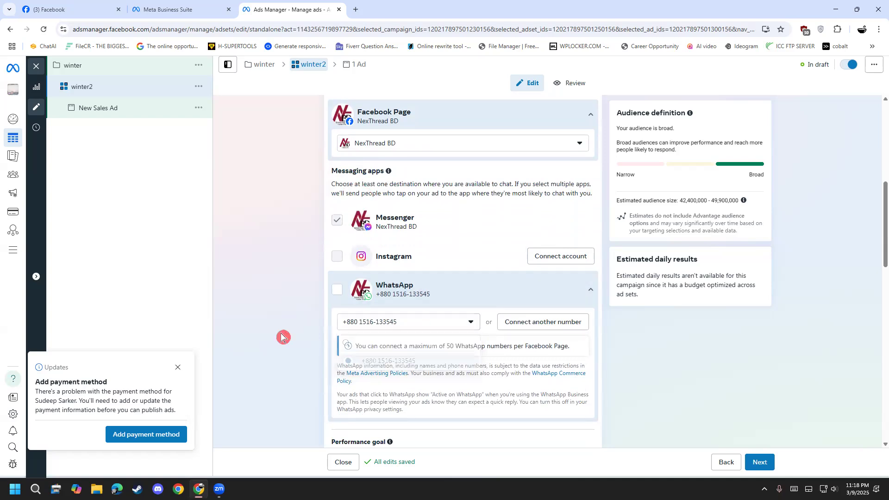
Review the ad set's performance goal options and choose Maximize number of conversations.
scroll(291, 327, "down", 5)
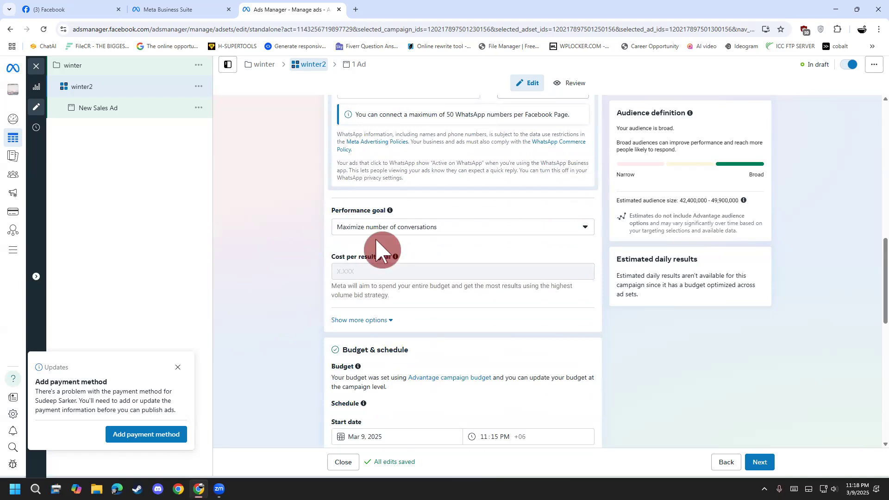
left_click(409, 234)
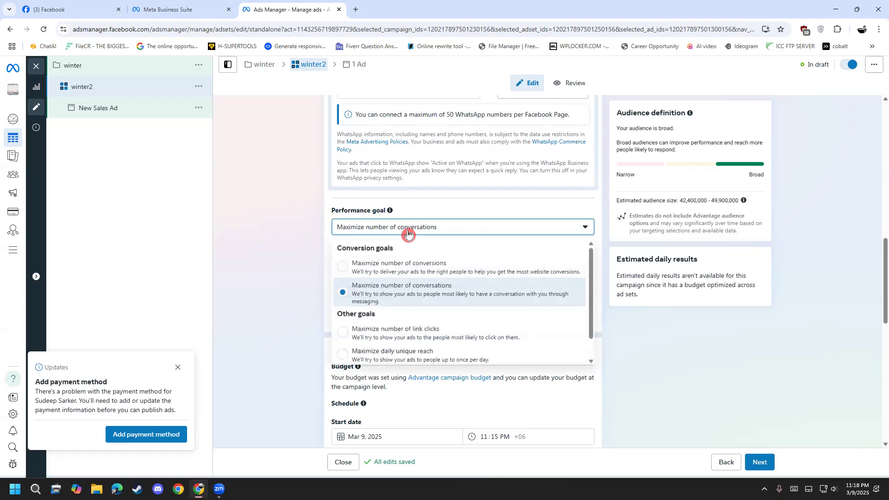
left_click(301, 231)
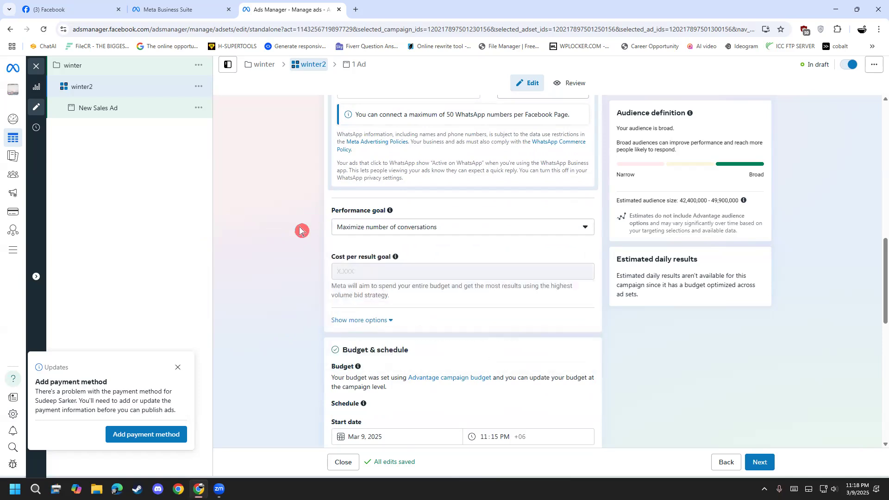
left_click(468, 229)
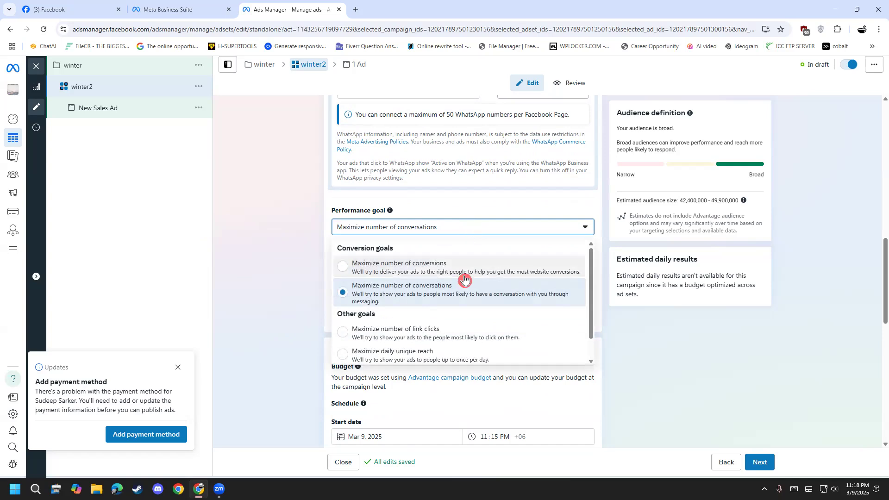
scroll(408, 324, "down", 1)
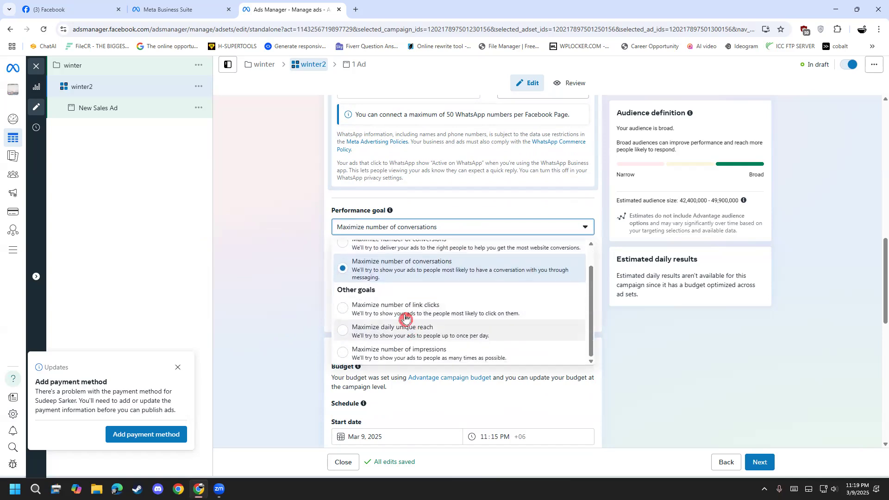
scroll(408, 324, "up", 1)
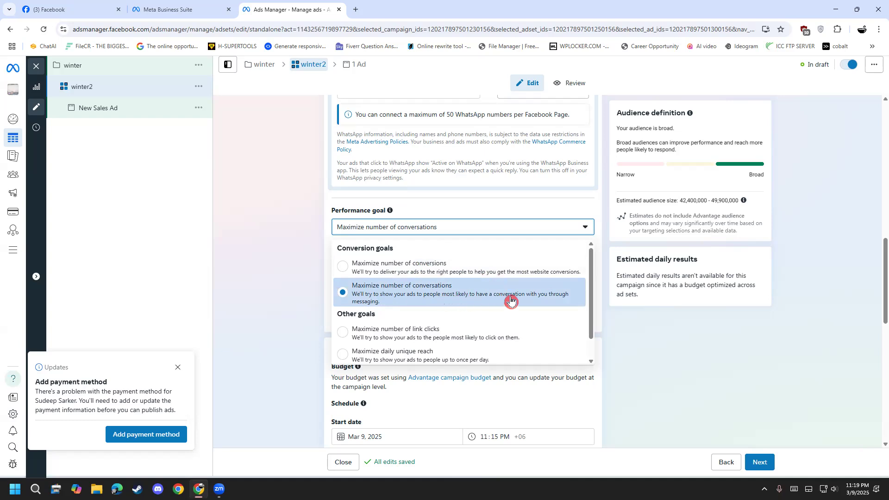
left_click(383, 294)
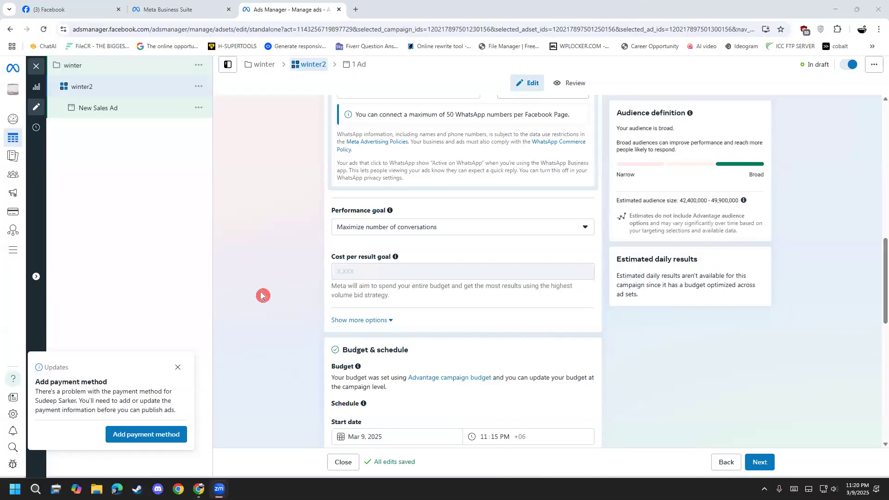
scroll(262, 295, "down", 1)
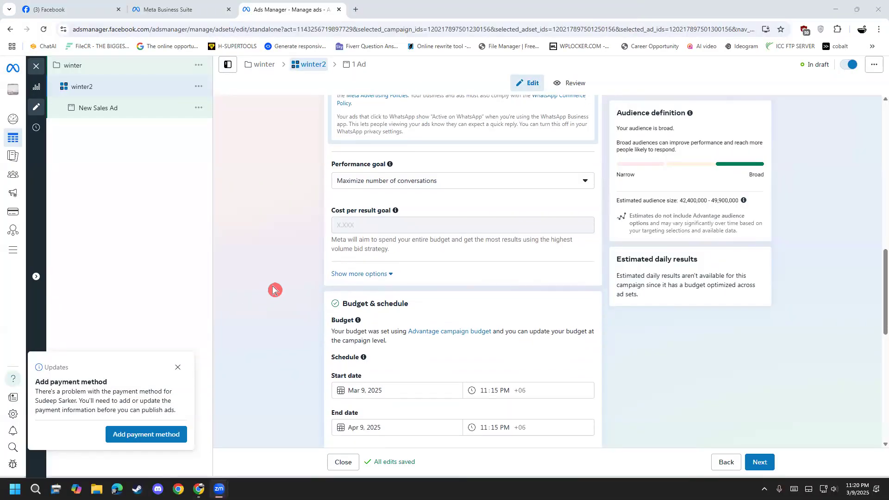
Review the performance goal choices again and keep Maximize number of conversations selected.
left_click(431, 183)
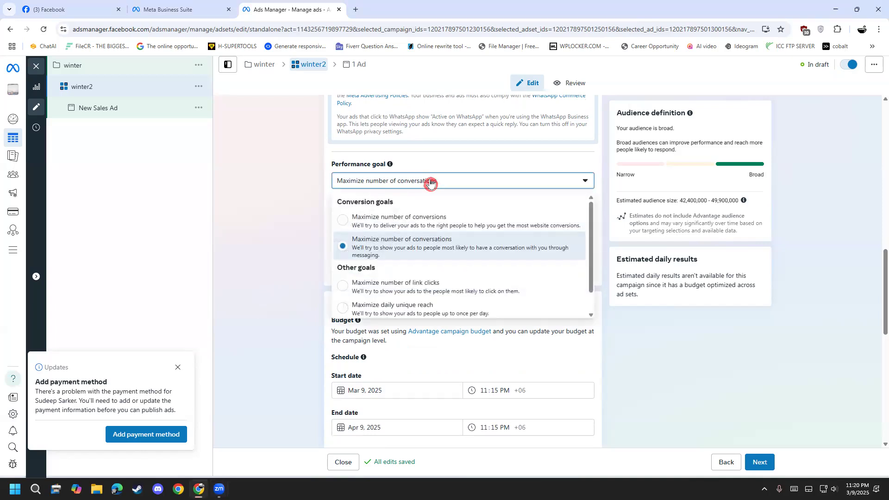
left_click(438, 253)
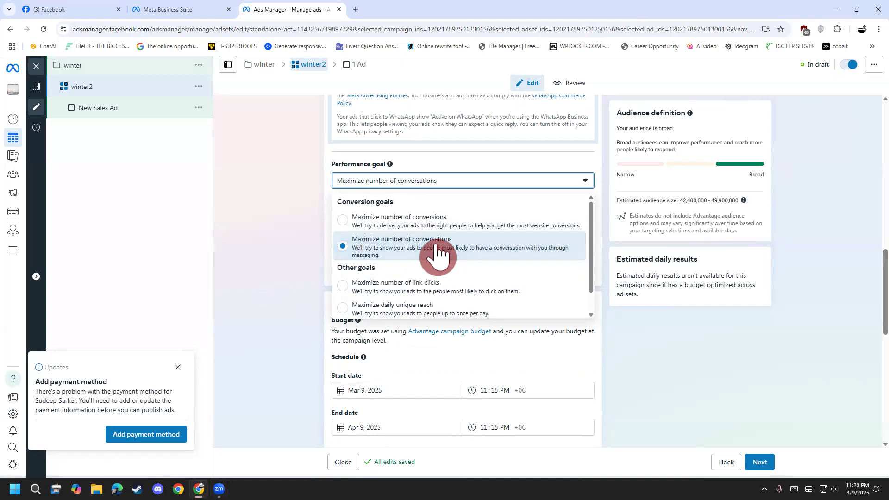
left_click(363, 253)
Set the ad set's schedule to start on Mar 9, 2025 and end on Apr 15, 2025.
scroll(261, 277, "down", 4)
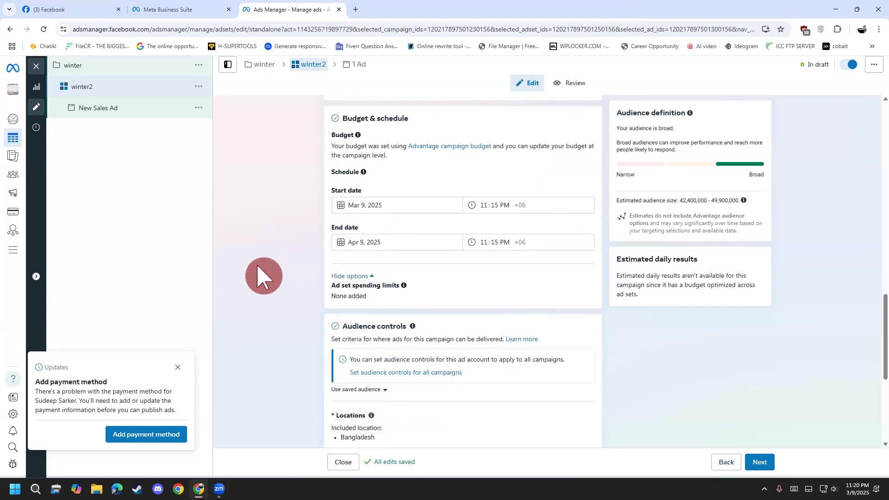
left_click_drag(348, 118, 444, 136)
left_click(445, 136)
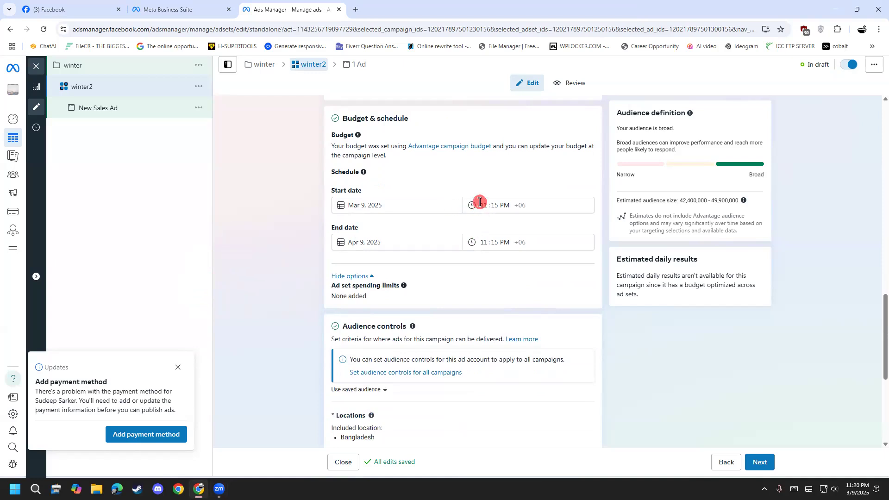
left_click(453, 205)
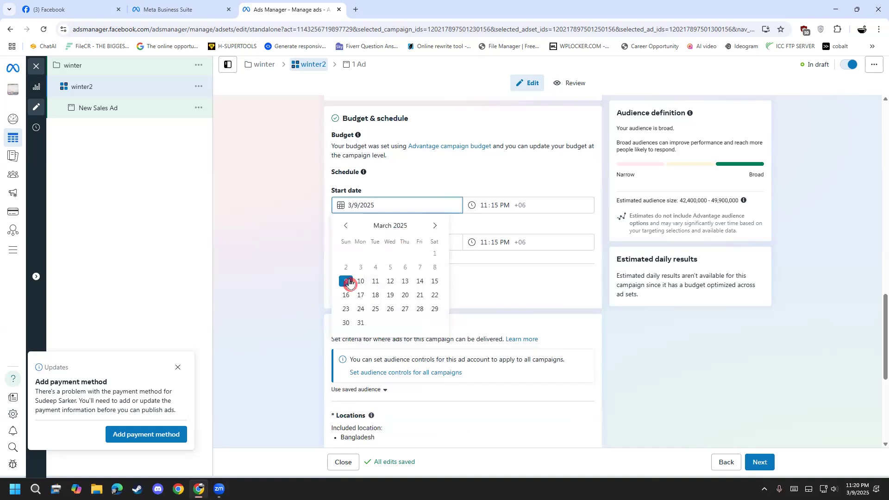
left_click(348, 281)
left_click(392, 243)
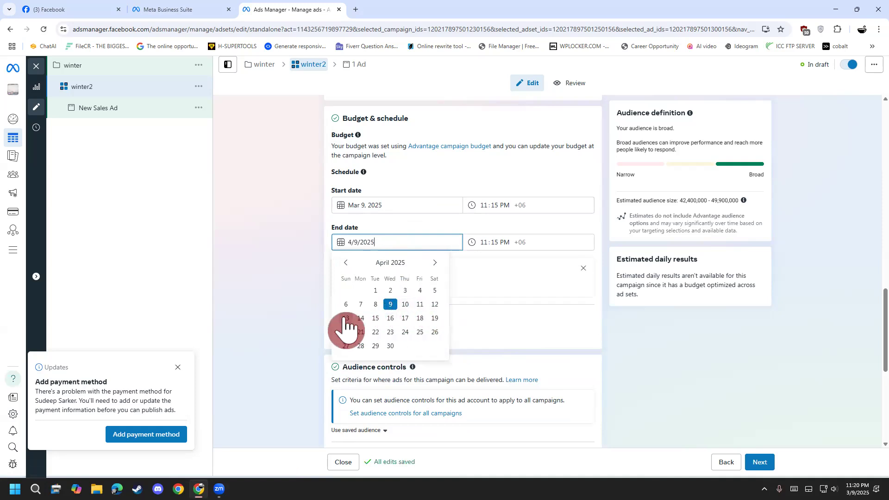
left_click(376, 318)
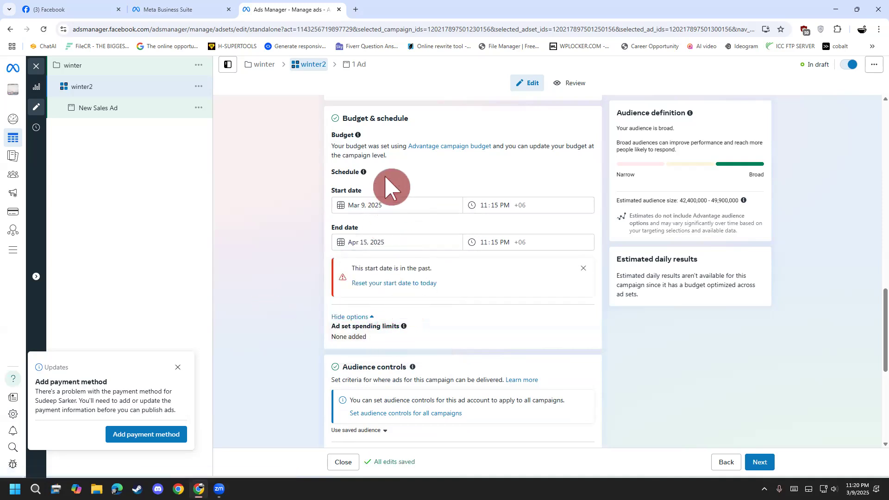
Change the schedule's start date to Mar 10, 2025 and its end date to Apr 17, 2025.
left_click(377, 204)
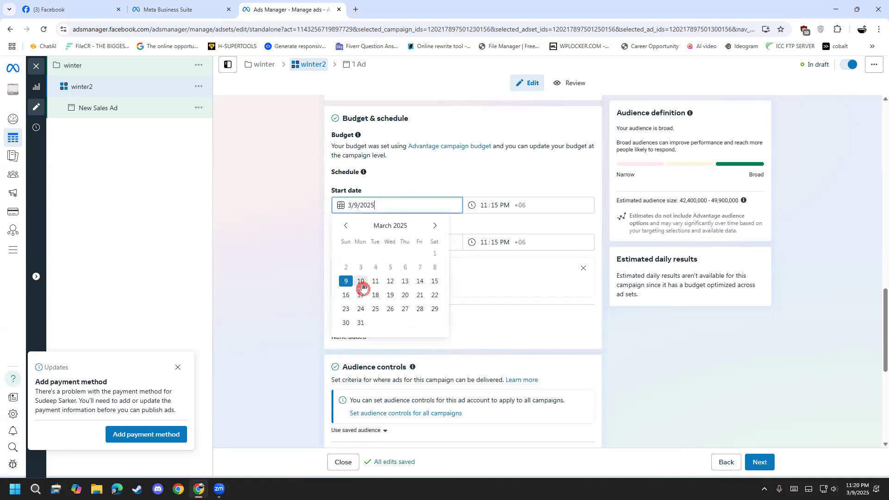
left_click(361, 282)
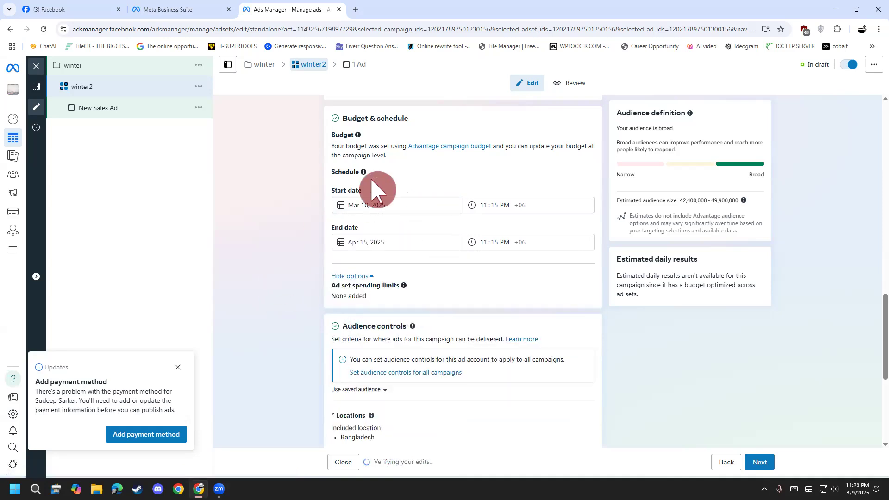
left_click(377, 244)
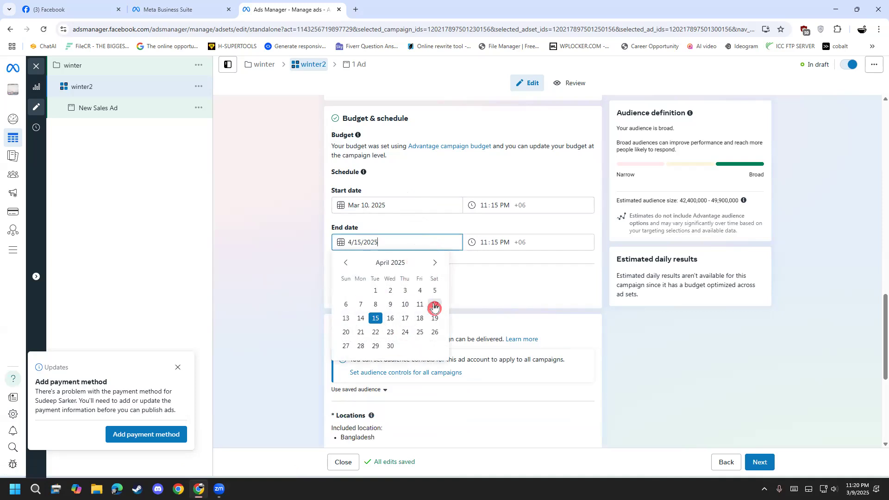
left_click(404, 318)
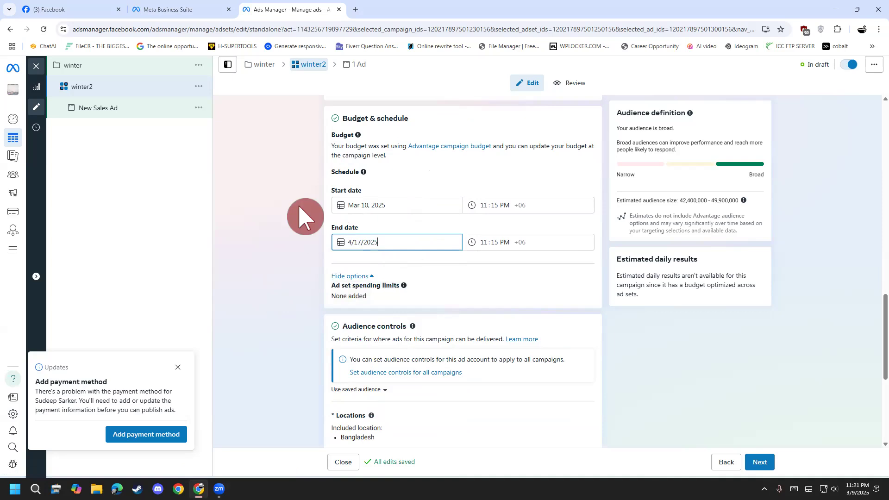
Annotate the schedule freehand with a circled budget of 100 and a ring around the dates, and clear the drawing.
key("ctrl+2")
mouse_move(218, 131)
left_mouse_down()
mouse_move(236, 170)
mouse_move(248, 162)
mouse_move(232, 157)
mouse_move(241, 153)
mouse_move(310, 151)
mouse_move(336, 103)
left_mouse_up()
mouse_move(229, 217)
left_mouse_down()
mouse_move(248, 257)
mouse_move(256, 215)
mouse_move(279, 228)
mouse_move(264, 201)
mouse_move(197, 257)
mouse_move(306, 201)
mouse_move(283, 175)
left_mouse_up()
left_click_drag(318, 207, 326, 217)
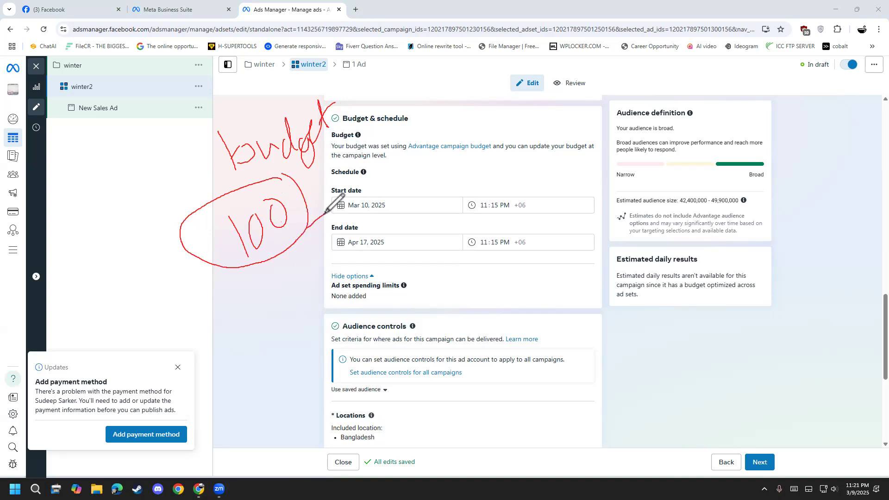
mouse_move(334, 169)
left_mouse_down()
mouse_move(365, 253)
mouse_move(350, 158)
mouse_move(339, 161)
left_mouse_up()
mouse_move(318, 258)
left_mouse_down()
mouse_move(300, 284)
mouse_move(228, 305)
left_mouse_up()
mouse_move(242, 308)
left_mouse_down()
mouse_move(266, 299)
mouse_move(258, 318)
left_mouse_up()
mouse_move(261, 266)
left_mouse_down()
mouse_move(272, 343)
mouse_move(274, 262)
left_mouse_up()
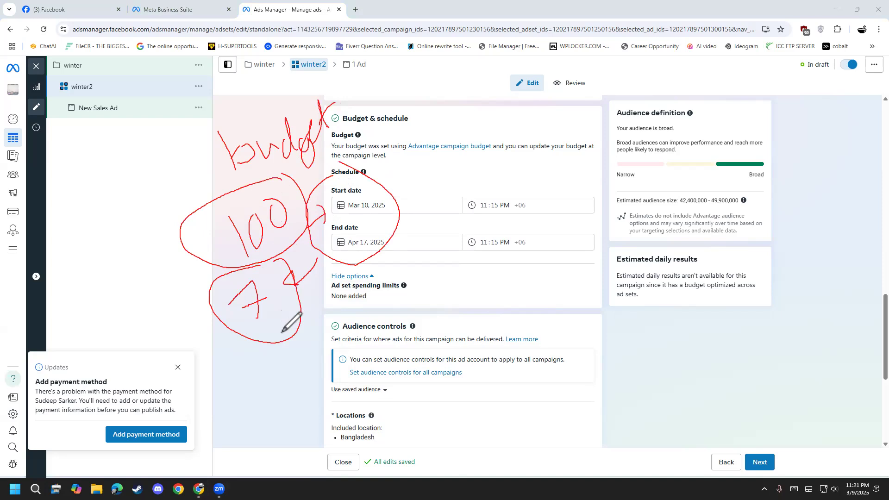
left_click(36, 277)
Set the ad set's end date to Mar 17, 2025.
left_click(356, 243)
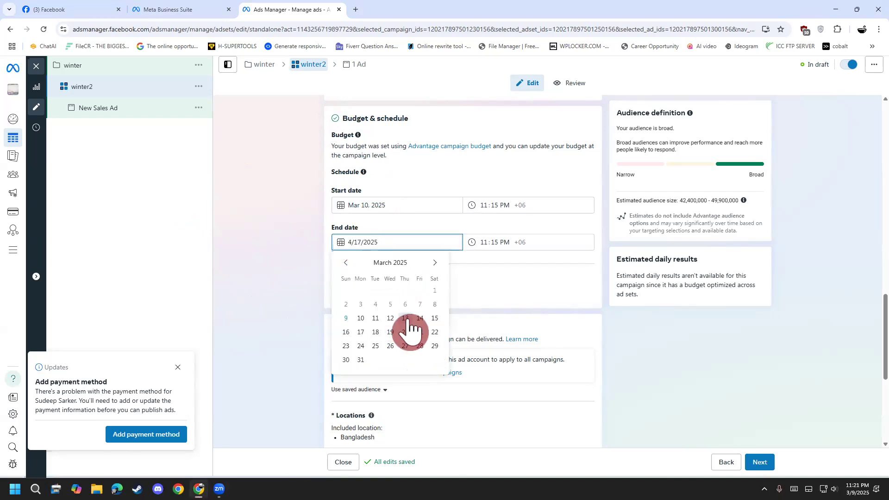
left_click(360, 332)
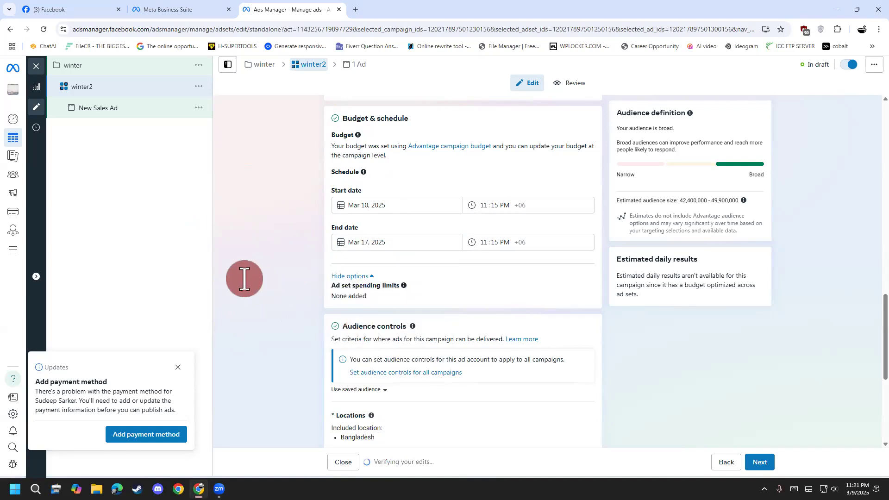
left_click(380, 242)
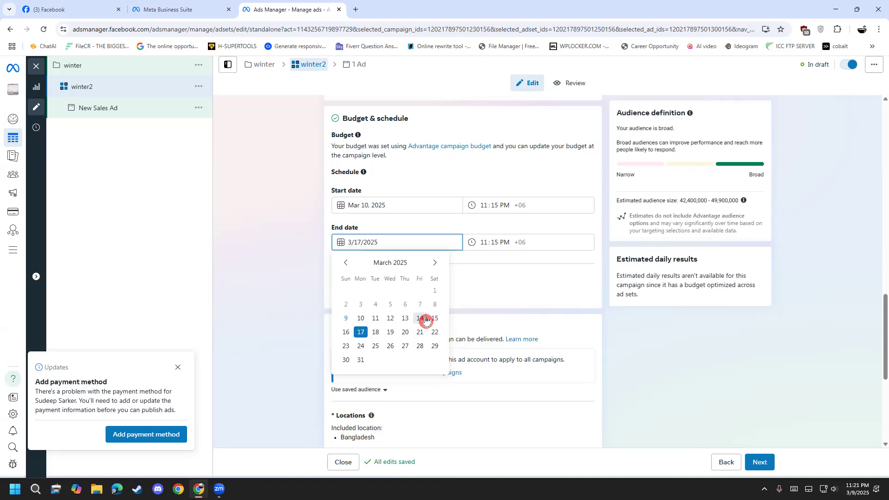
left_click(360, 333)
left_click(271, 311)
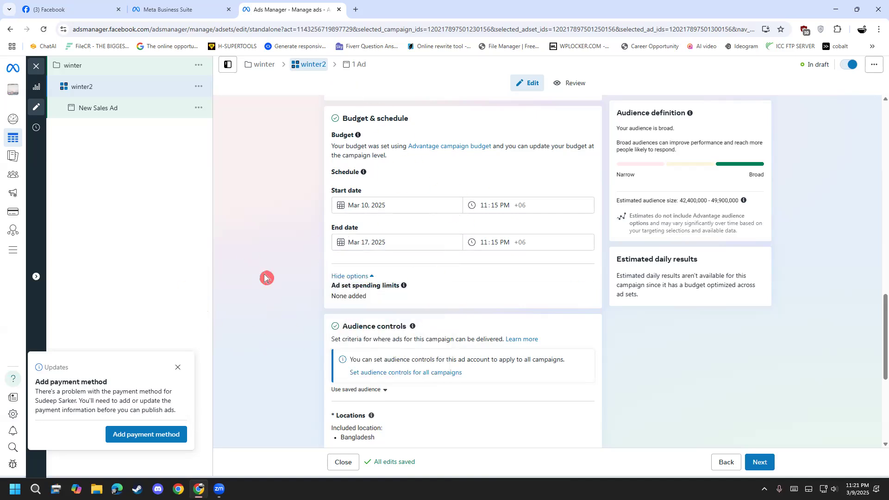
Replace Bangladesh with the city Dhaka, Dhaka Division, Bangladesh as the included location in the audience controls.
scroll(266, 329, "down", 4)
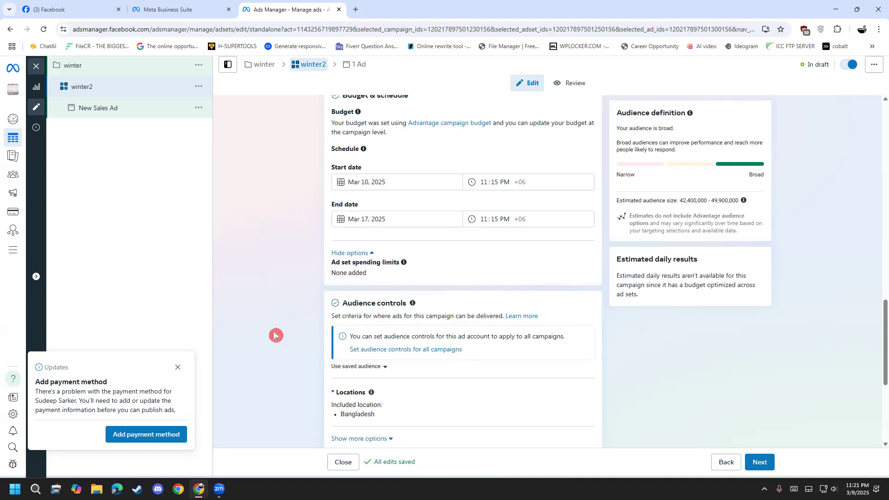
scroll(272, 323, "down", 1)
scroll(272, 324, "up", 1)
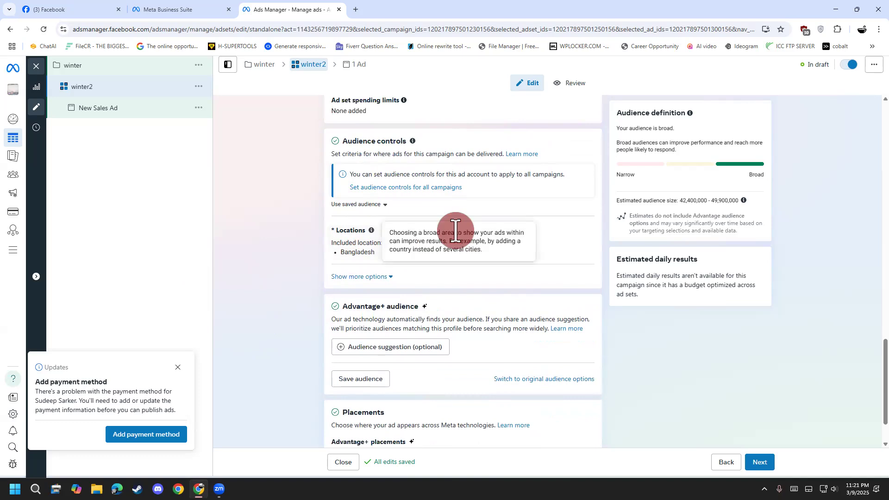
left_click(584, 234)
mouse_move(394, 286)
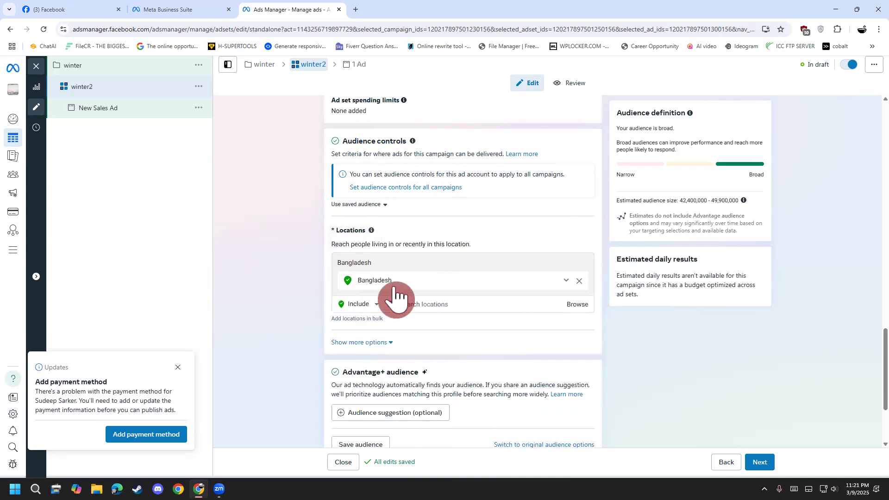
left_click(580, 281)
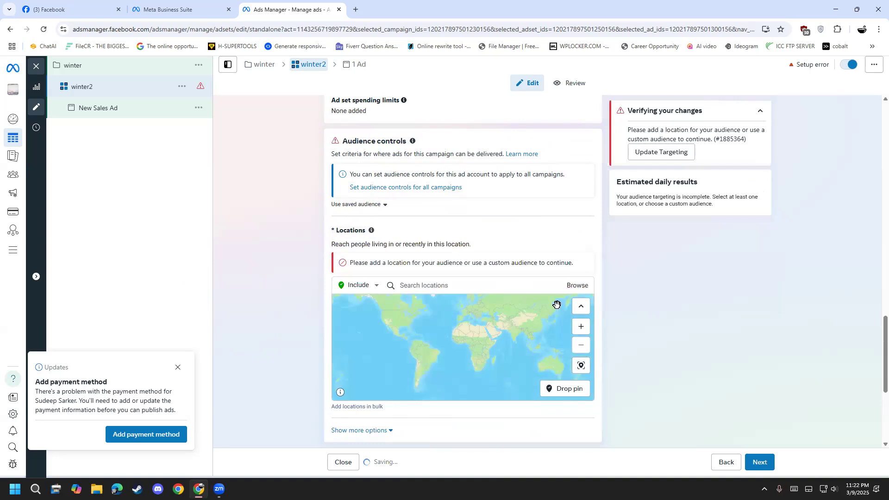
left_click(432, 283)
type("dhaka")
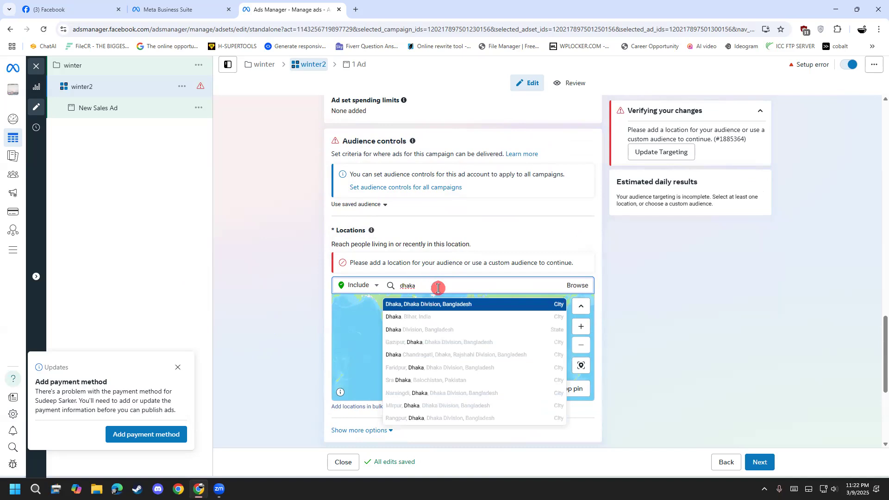
left_click(449, 305)
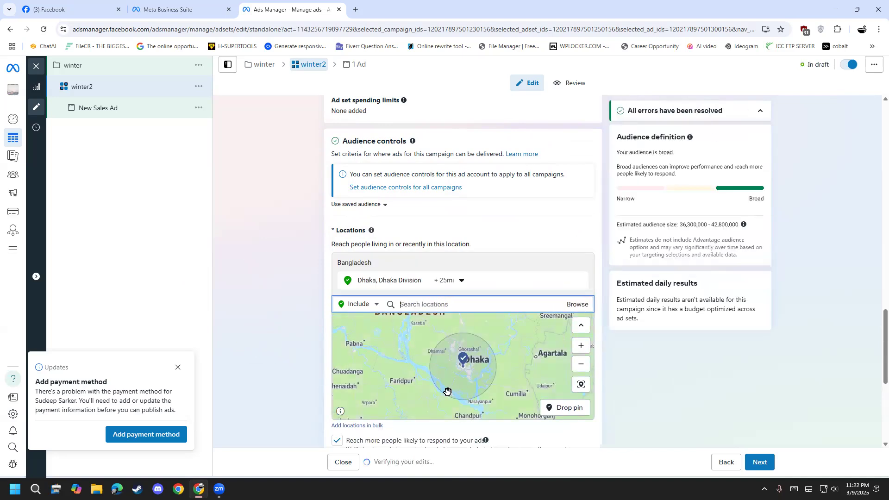
scroll(463, 391, "down", 1)
scroll(473, 389, "up", 1)
scroll(469, 369, "down", 2)
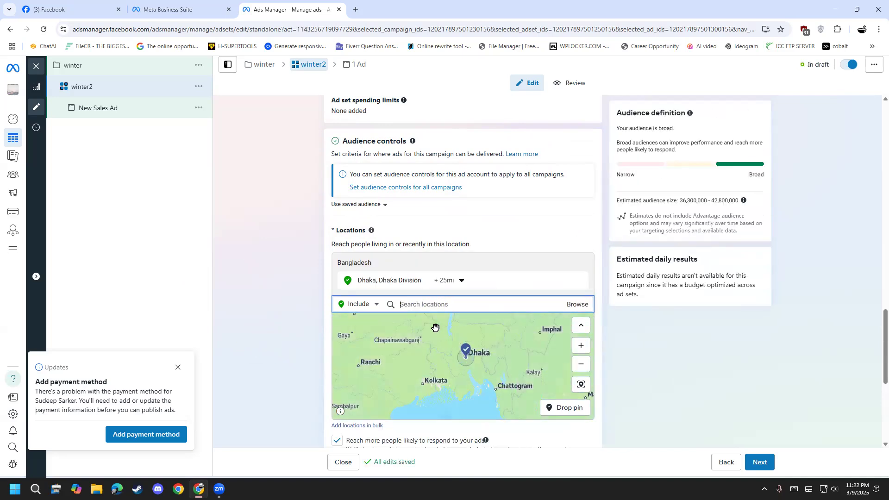
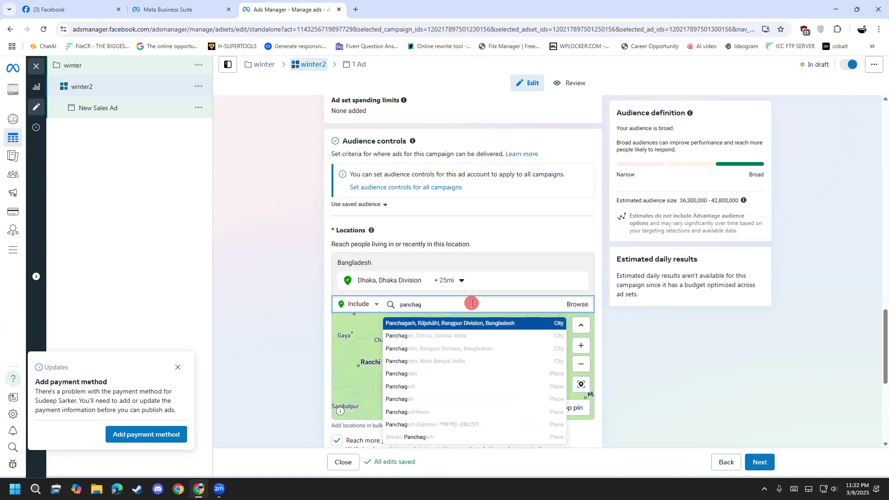
Add the city Panchagarh, Rājshāhi, Rangpur Division, Bangladesh as an included location and inspect both cities' pins on the map.
left_click(488, 323)
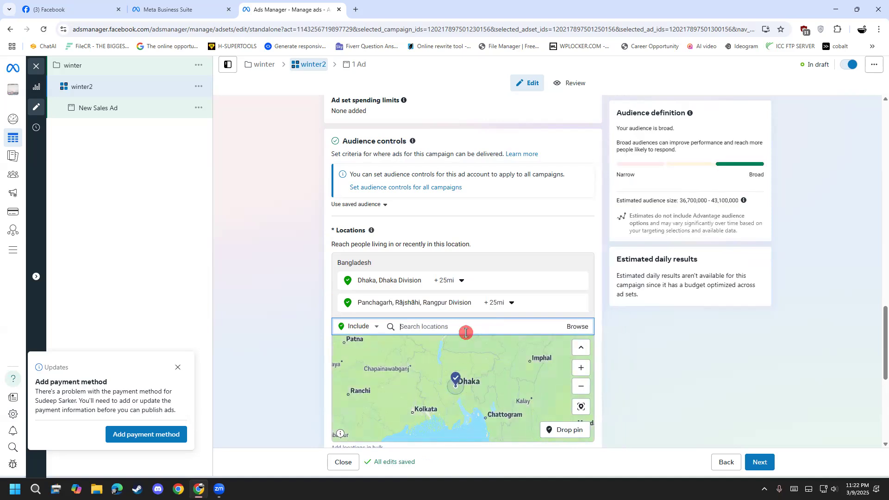
scroll(426, 386, "down", 5)
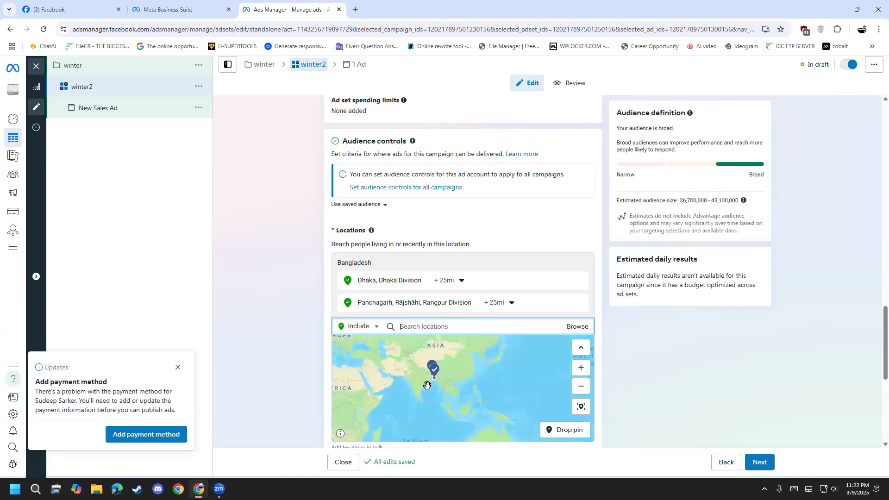
scroll(426, 382, "up", 8)
scroll(431, 374, "down", 3)
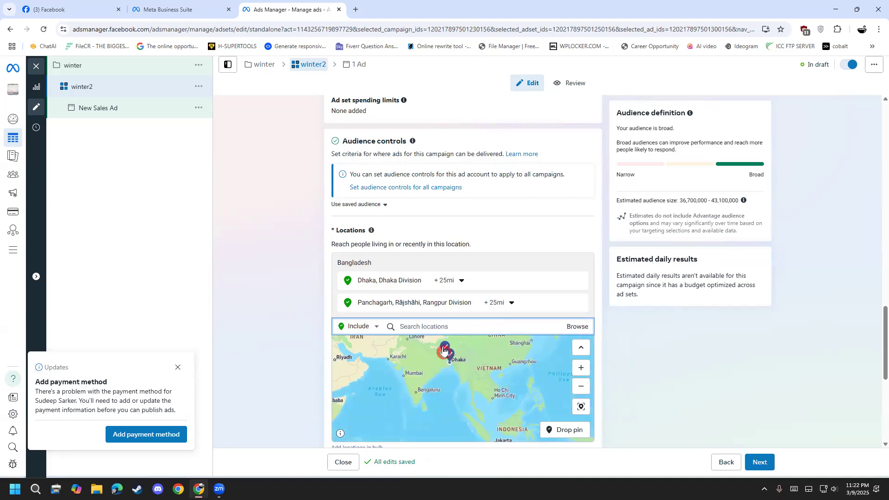
scroll(292, 359, "down", 3)
scroll(352, 231, "up", 1)
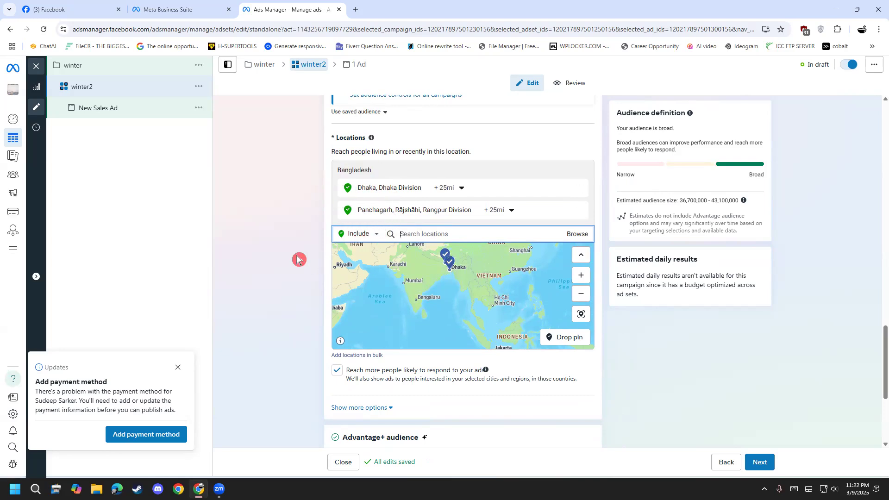
scroll(303, 249, "down", 1)
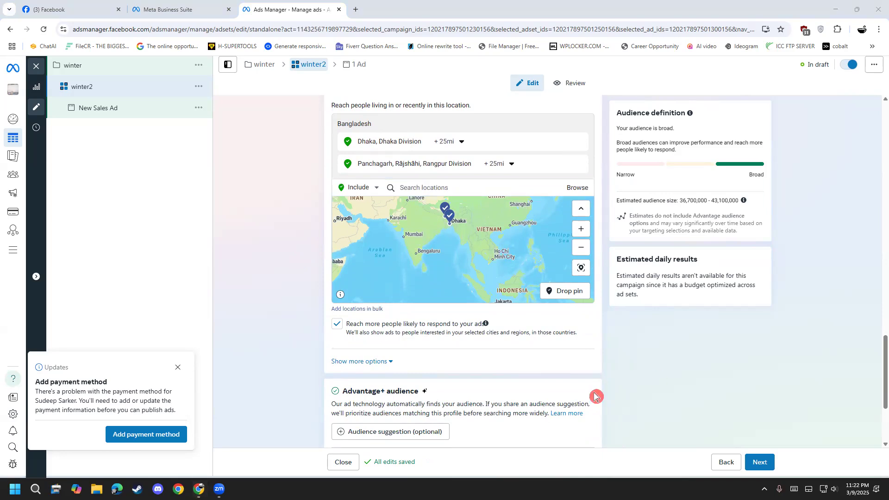
Add Thakurgoan as a third included location and dismiss the tip about pasting locations in bulk.
left_click(420, 190)
type("thakurgaon")
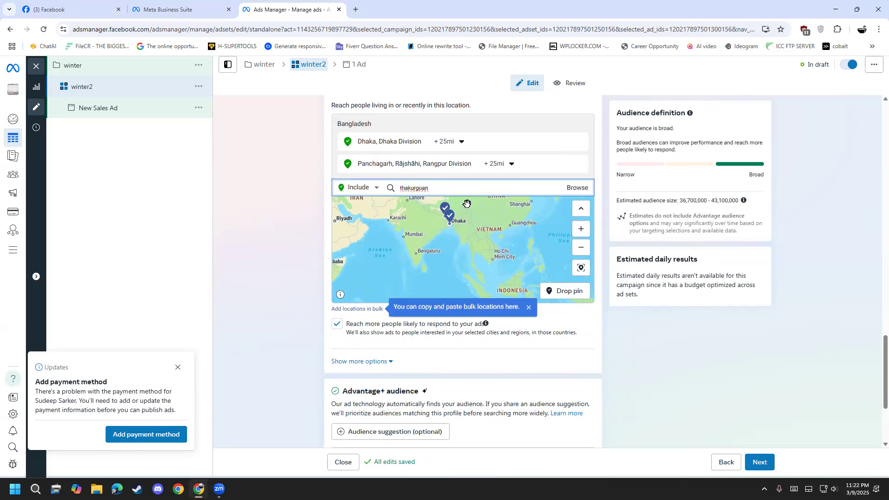
left_click(471, 218)
left_click(466, 213)
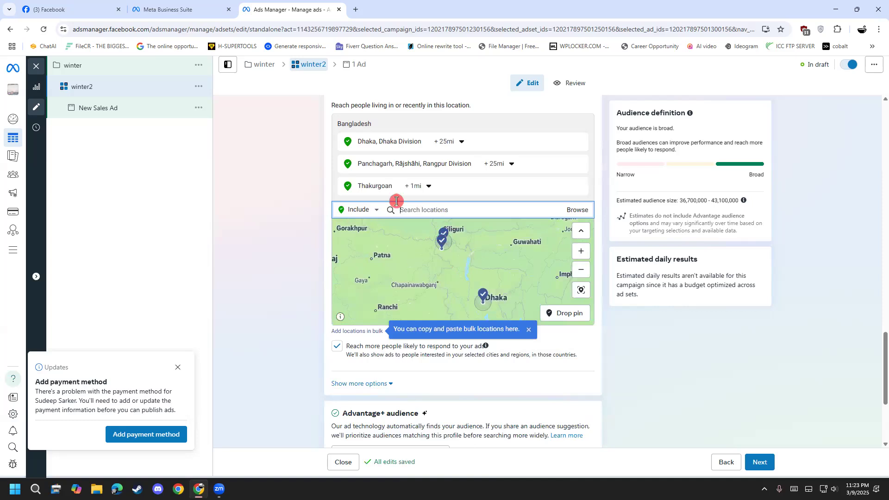
scroll(270, 309, "down", 3)
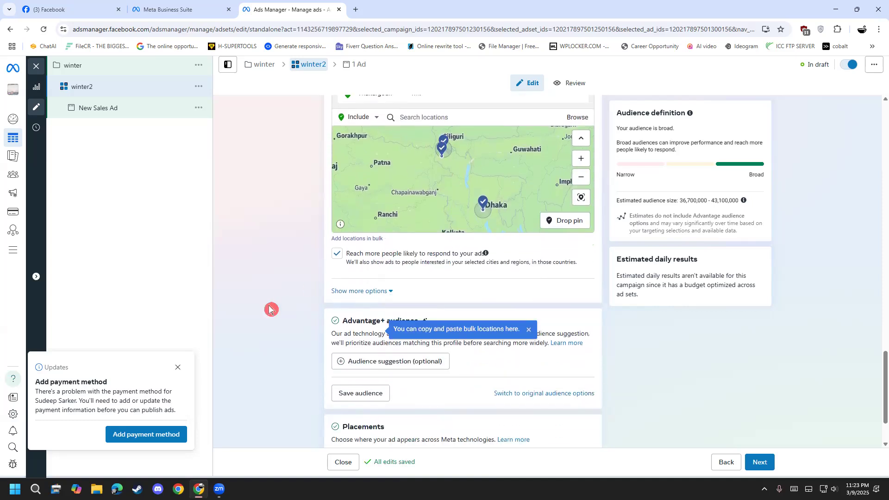
left_click(527, 333)
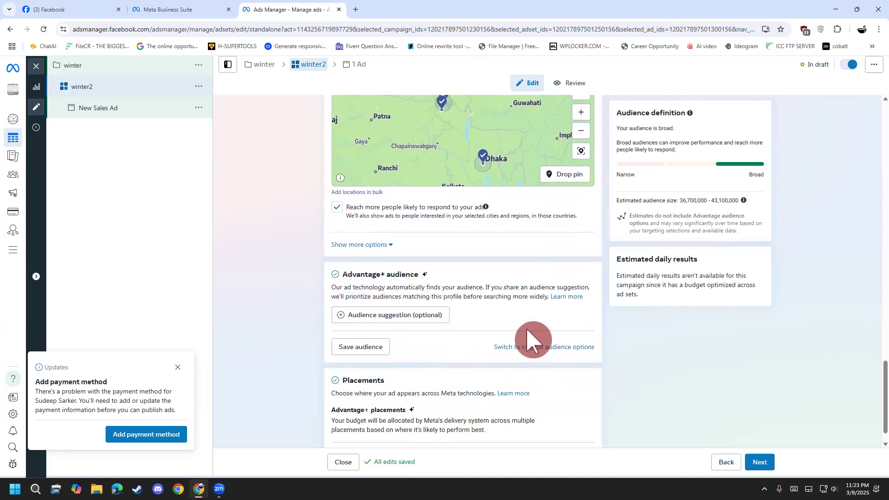
Annotate the Advantage+ audience section freehand with a ring and the circled word Paid, and clear the drawing.
scroll(369, 330, "down", 1)
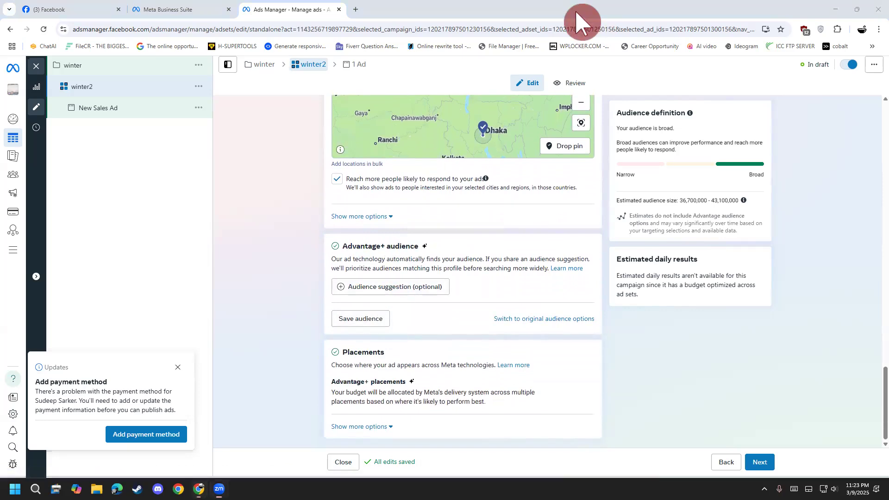
mouse_move(332, 240)
left_mouse_down()
mouse_move(407, 215)
mouse_move(363, 261)
mouse_move(322, 236)
left_mouse_up()
mouse_move(264, 195)
left_mouse_down()
mouse_move(280, 177)
mouse_move(302, 198)
mouse_move(324, 195)
mouse_move(335, 143)
mouse_move(352, 133)
mouse_move(425, 198)
mouse_move(338, 181)
left_mouse_up()
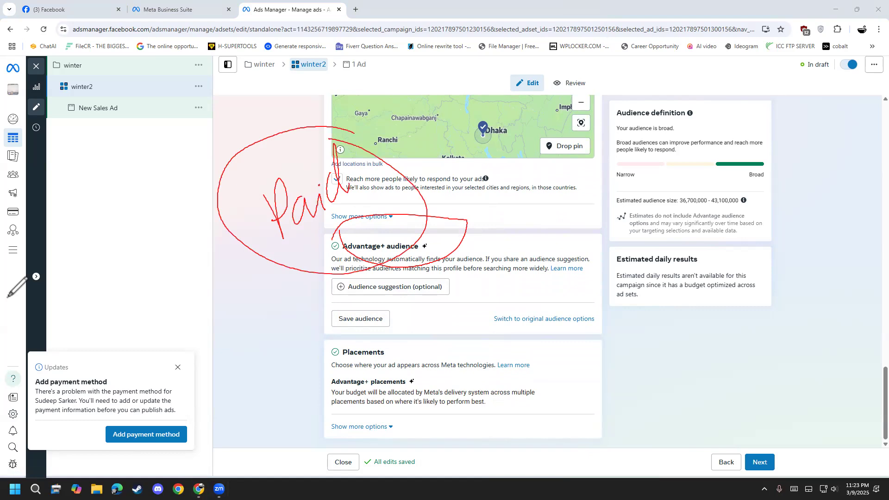
key("Escape")
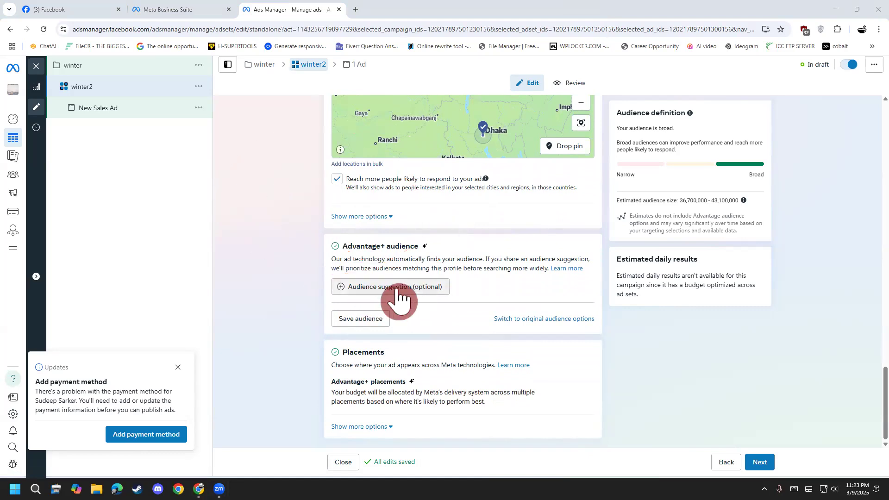
Expand the optional audience suggestion and examine the Demographics categories available for detailed targeting.
left_click(396, 287)
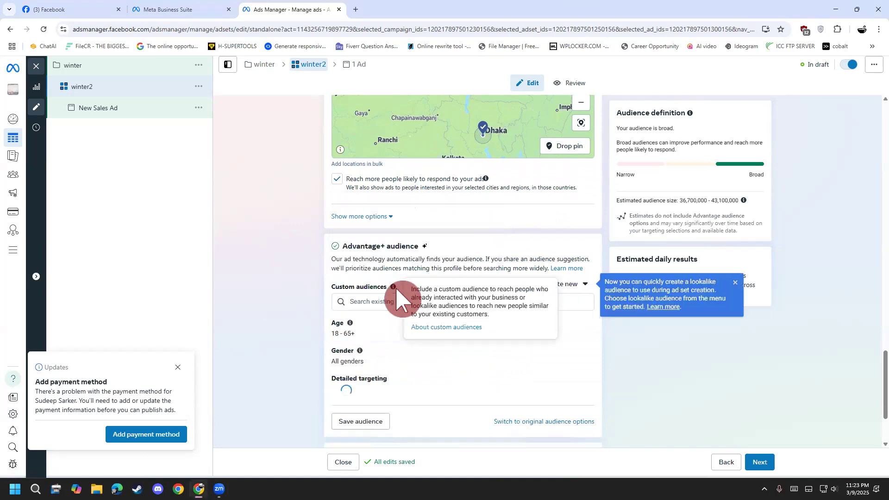
scroll(278, 348, "down", 2)
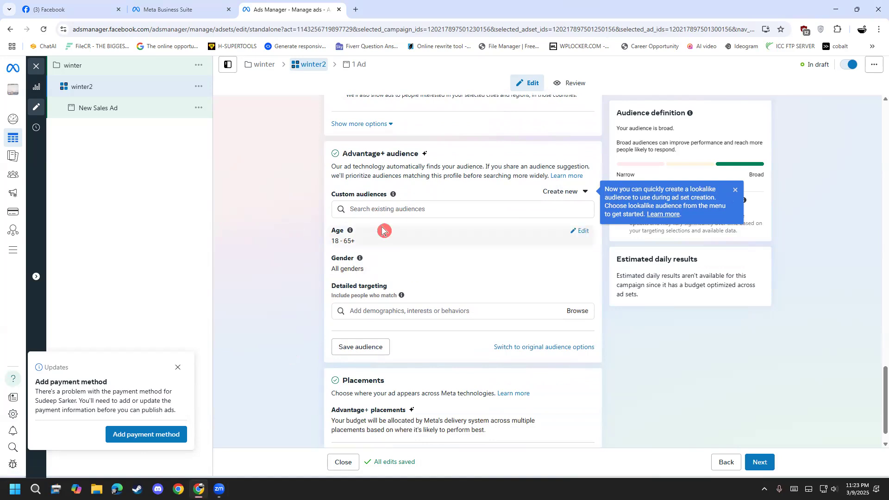
left_click(571, 309)
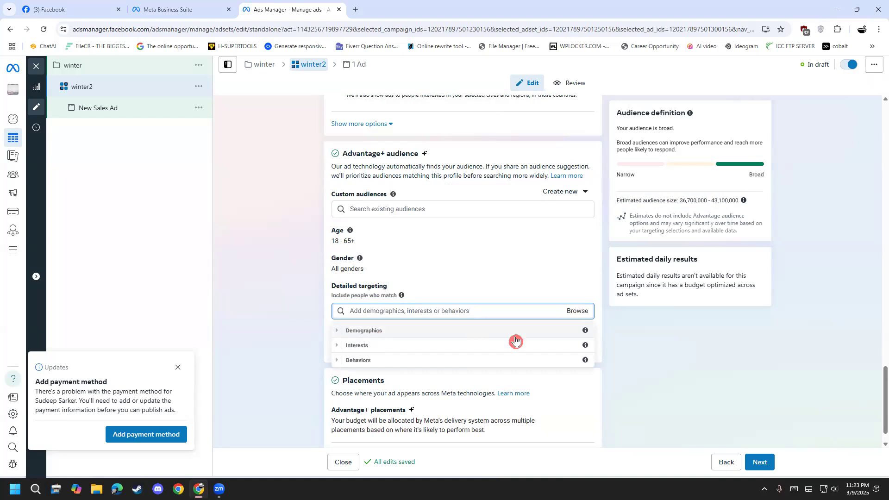
left_click(584, 312)
left_click(579, 313)
left_click(383, 330)
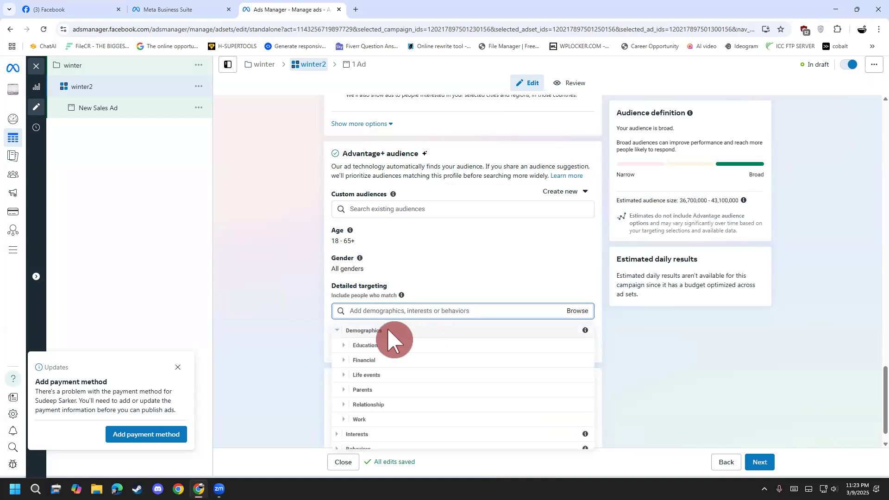
scroll(352, 407, "down", 1)
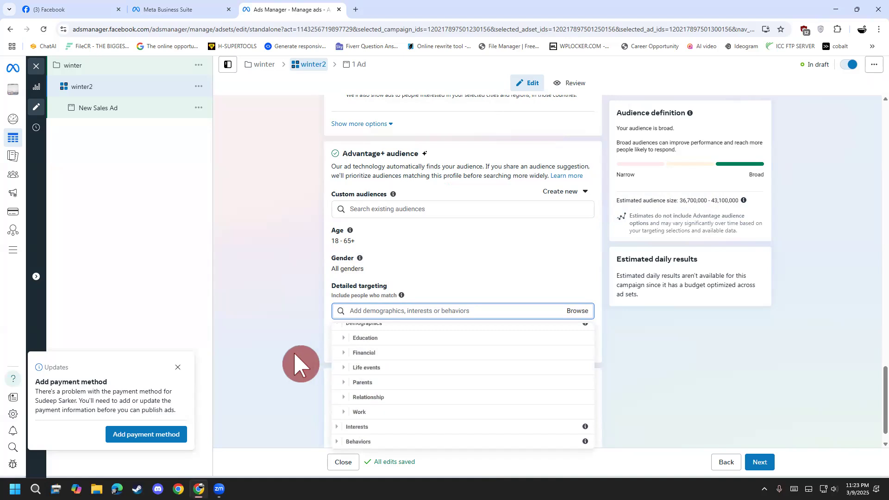
left_click(287, 363)
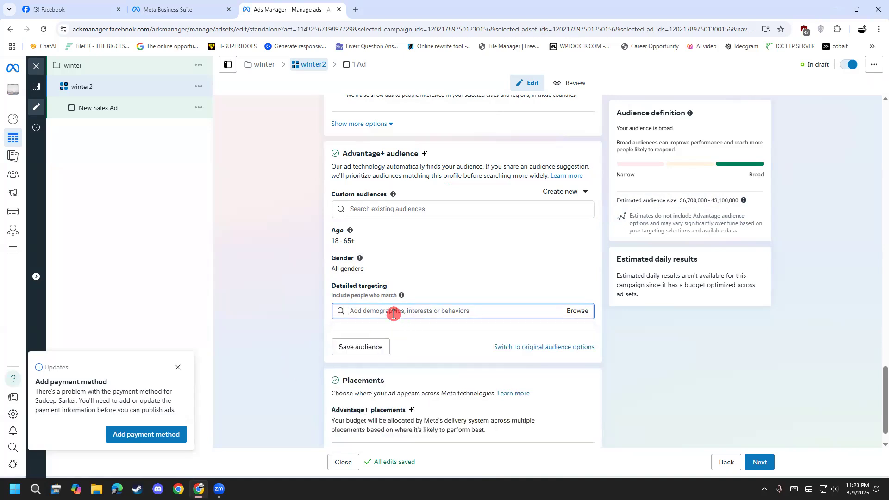
Examine the Interests categories for detailed targeting, and revisit the Demographics categories before collapsing them.
left_click(577, 311)
left_click(350, 346)
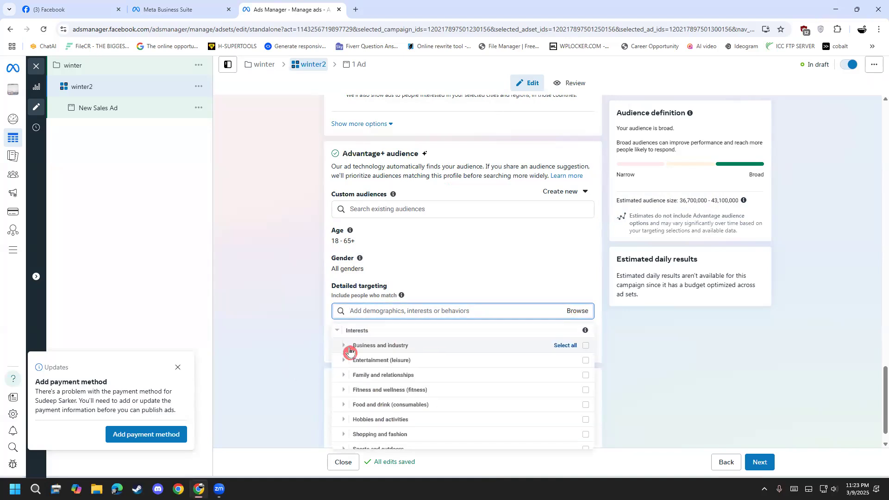
scroll(382, 380, "down", 1)
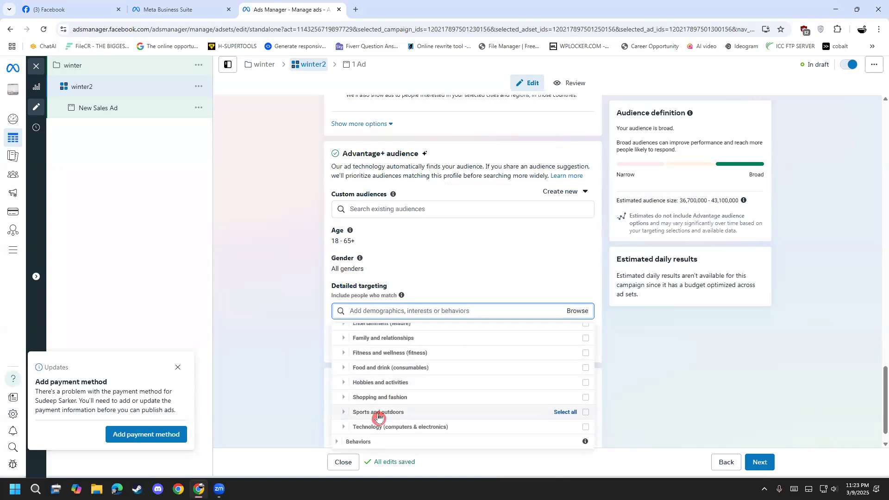
scroll(379, 416, "up", 2)
left_click(347, 340)
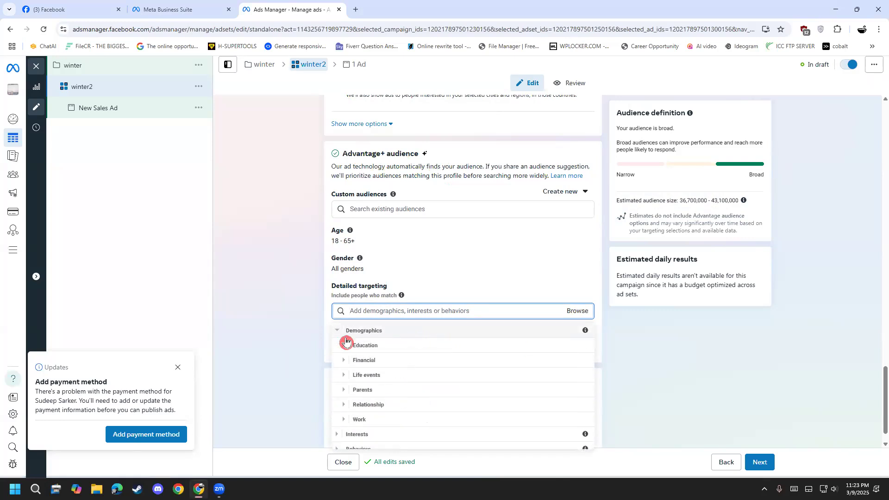
left_click(355, 345)
left_click(357, 337)
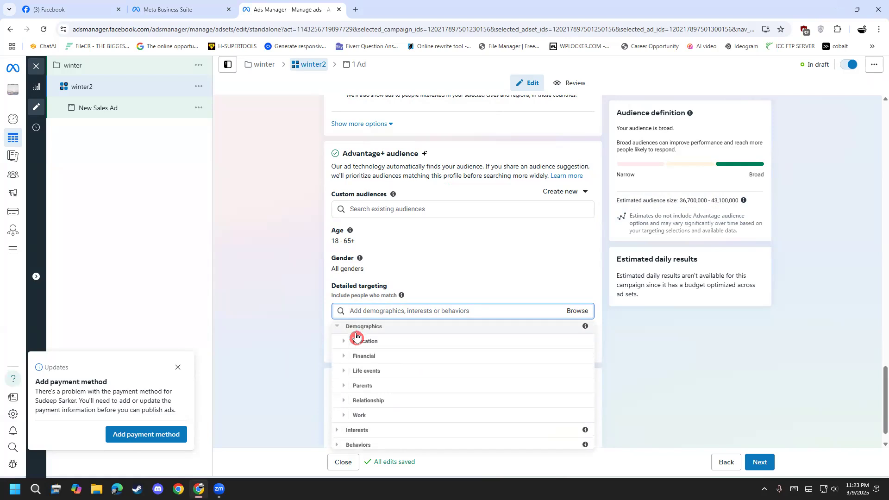
left_click(355, 330)
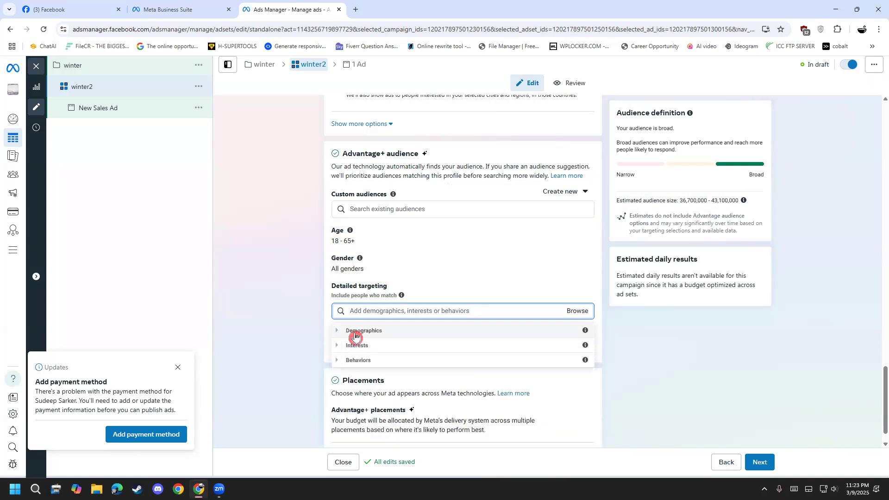
Examine the Behaviors categories for detailed targeting and close the category list without selecting anything.
left_click(361, 364)
scroll(364, 367, "down", 1)
scroll(365, 369, "up", 1)
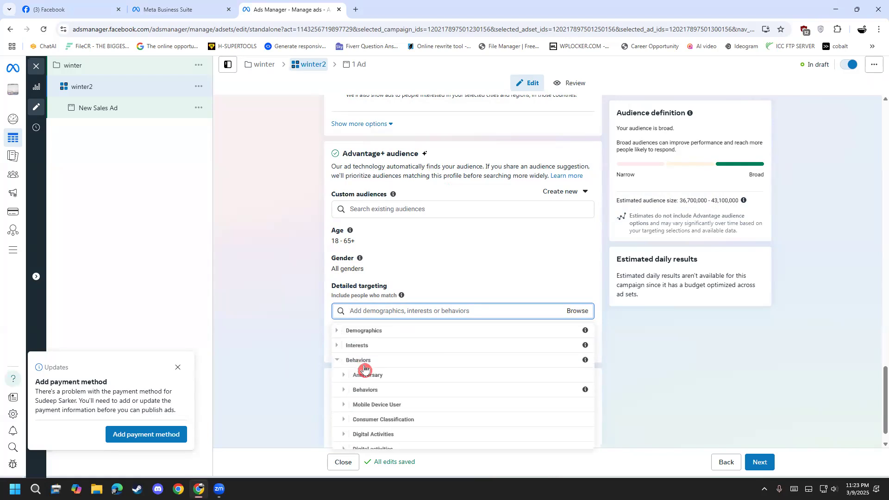
left_click(350, 364)
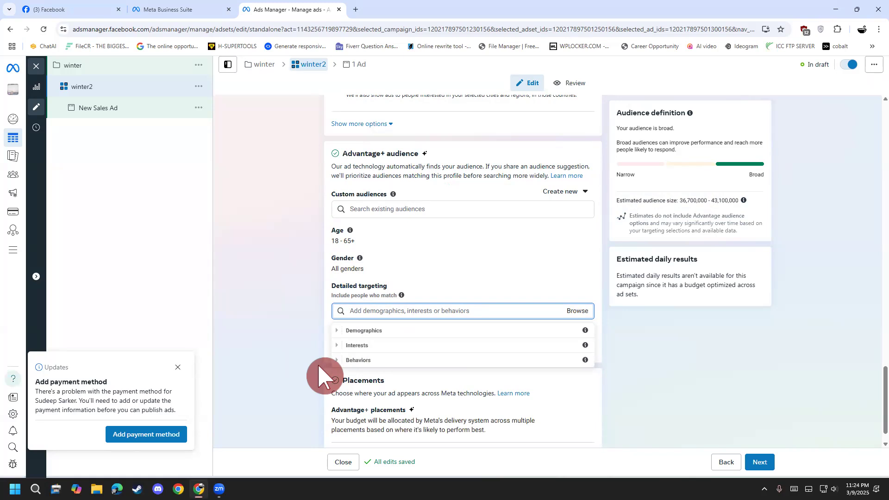
left_click(305, 317)
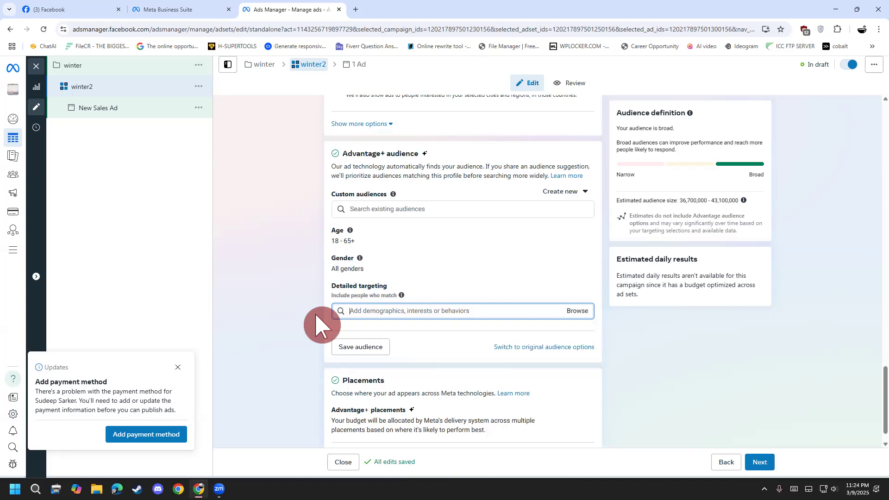
Expand the additional Placements options and review the brand safety settings and the included locations.
scroll(310, 313, "down", 1)
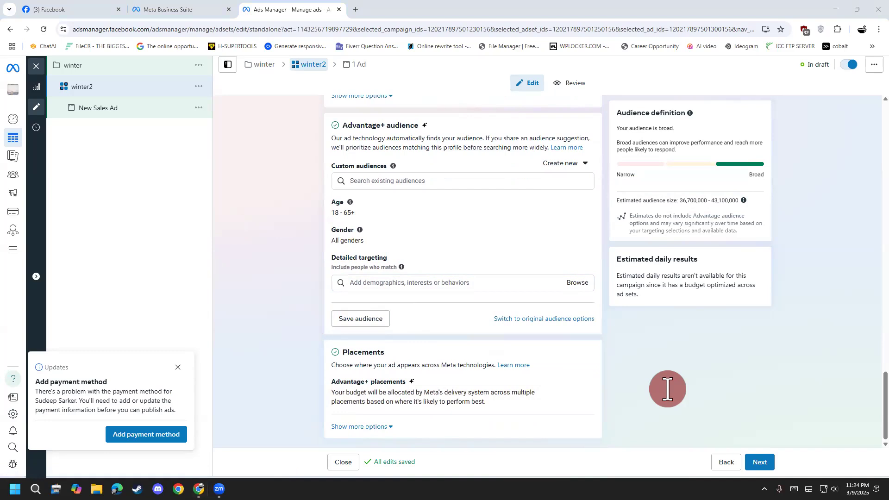
left_click(359, 427)
scroll(323, 401, "down", 4)
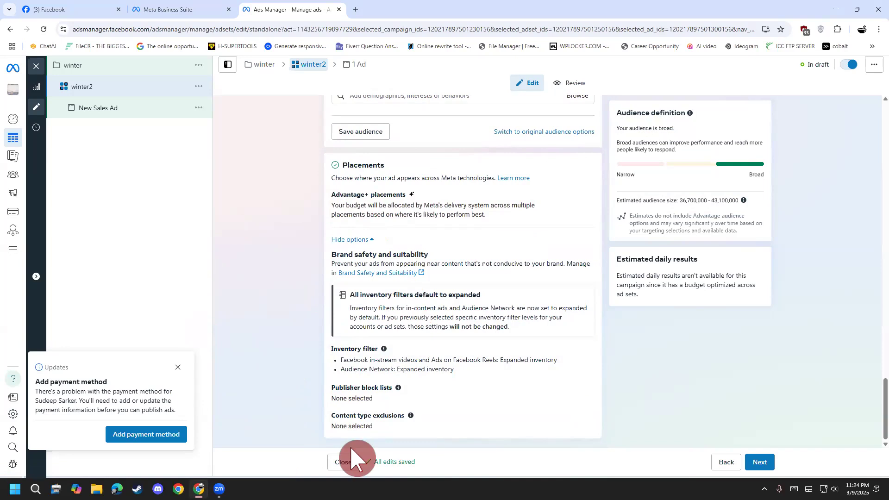
scroll(395, 441, "up", 6)
scroll(356, 419, "up", 4)
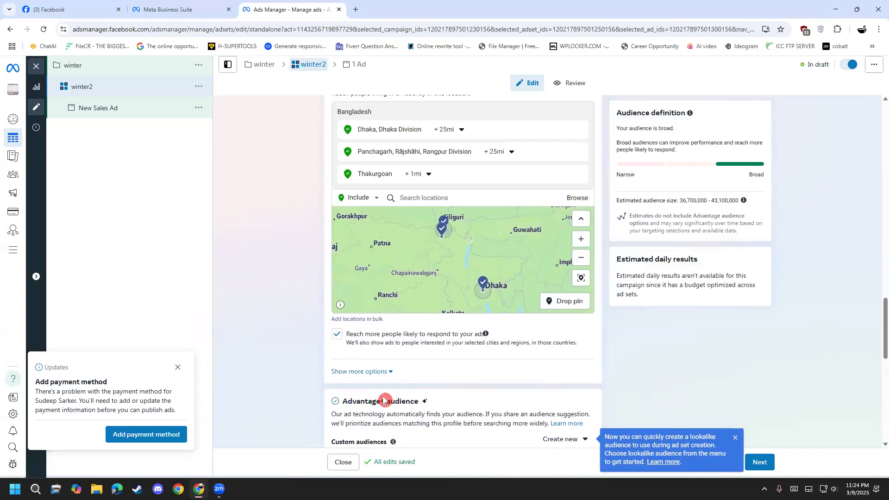
Continue from ad set winter2 to its ad and rename the ad as winter3.
left_click(760, 462)
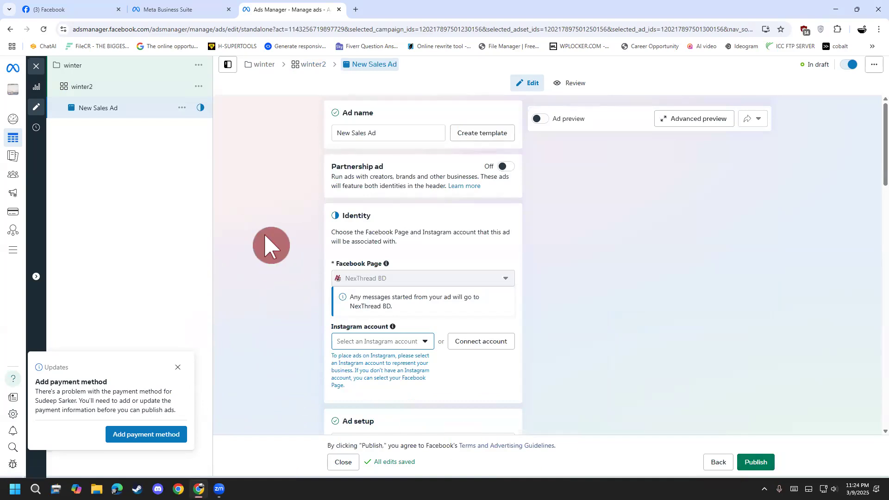
left_click_drag(397, 133, 215, 145)
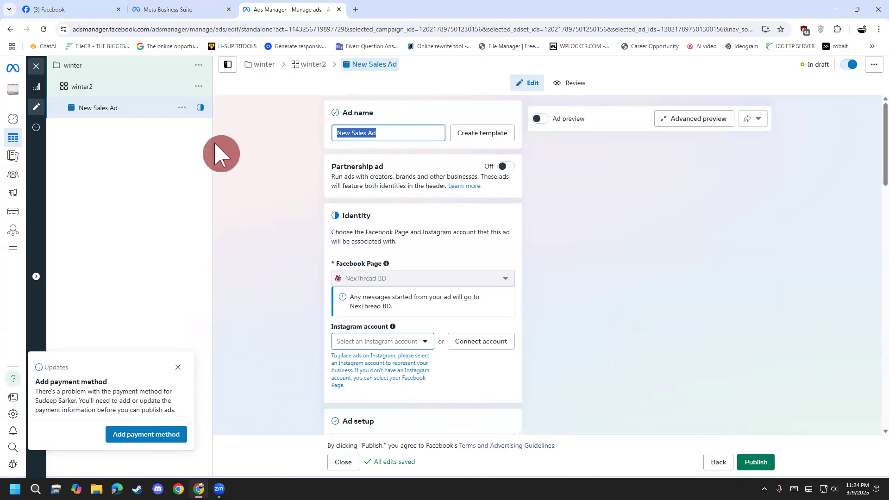
type("ew")
key("BackSpace")
key("BackSpace")
type("winter3")
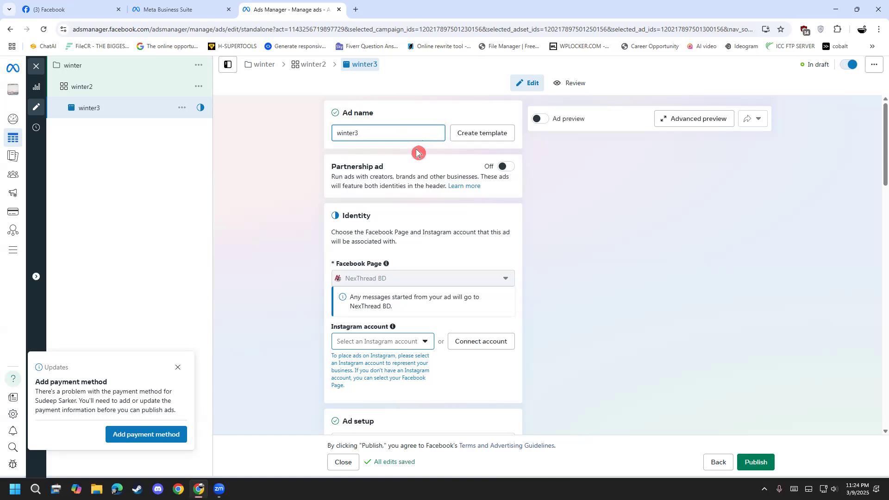
Review the winter3 ad's identity settings and the Ad setup choices, keeping Create ad selected.
scroll(292, 239, "down", 2)
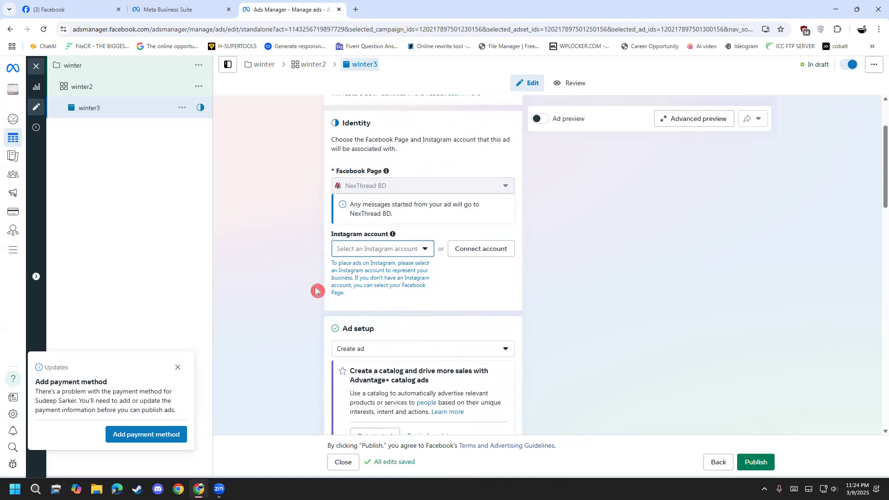
scroll(306, 297, "down", 1)
scroll(273, 331, "down", 3)
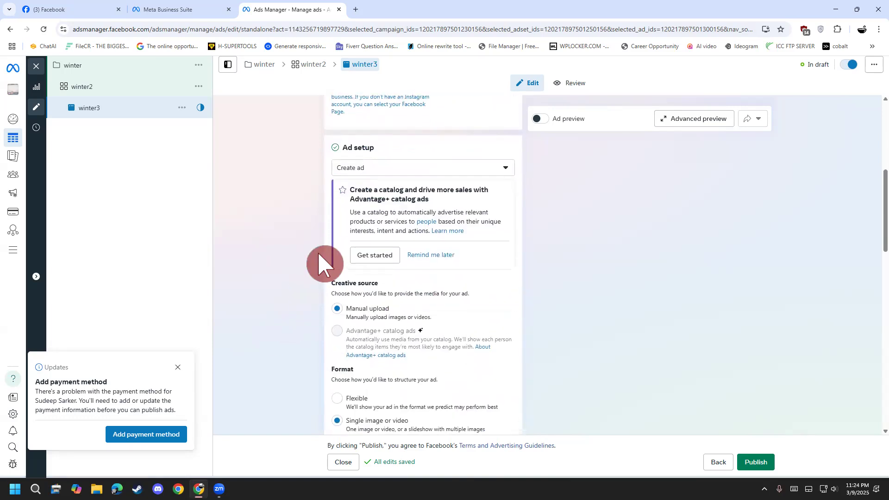
left_click(371, 163)
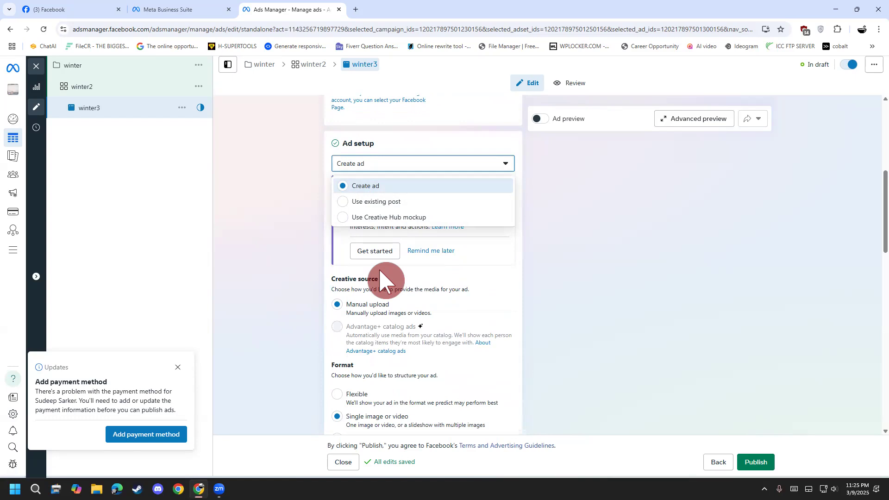
left_click(392, 190)
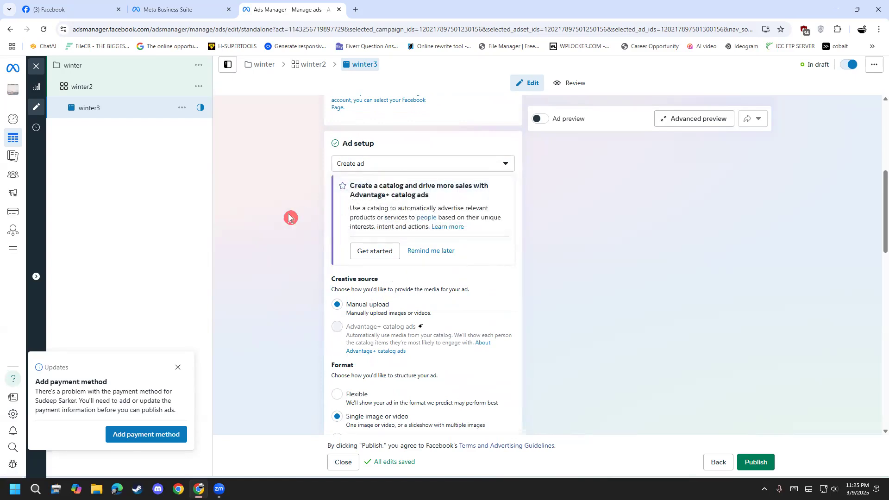
Switch the ad setup to Use existing post, look over its creative options, and return it to Create ad.
left_click(388, 164)
left_click(388, 204)
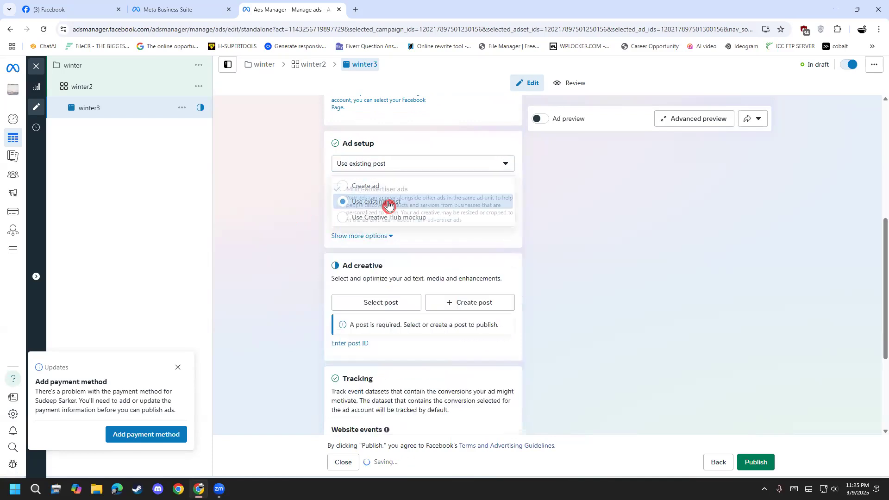
scroll(294, 308, "down", 3)
scroll(318, 258, "up", 5)
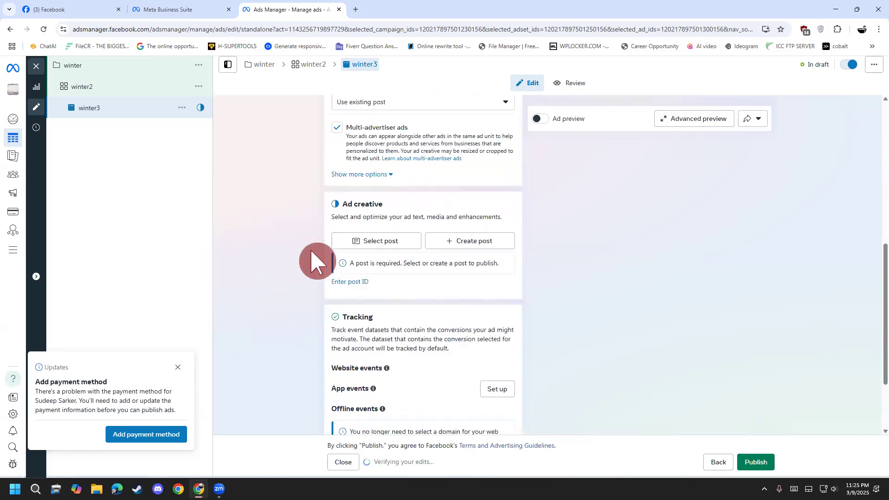
left_click(391, 304)
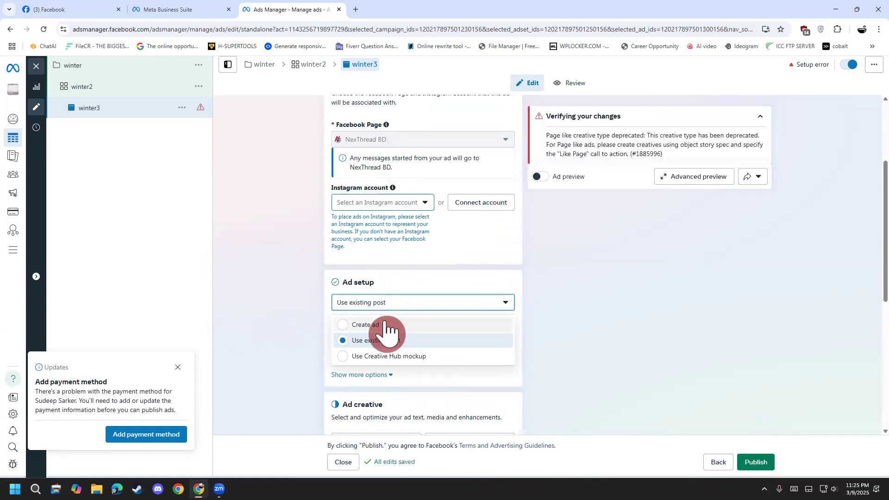
left_click(387, 327)
Review the creative source and try the Flexible and Carousel formats, returning to Single image or video.
scroll(258, 302, "down", 3)
scroll(258, 301, "down", 2)
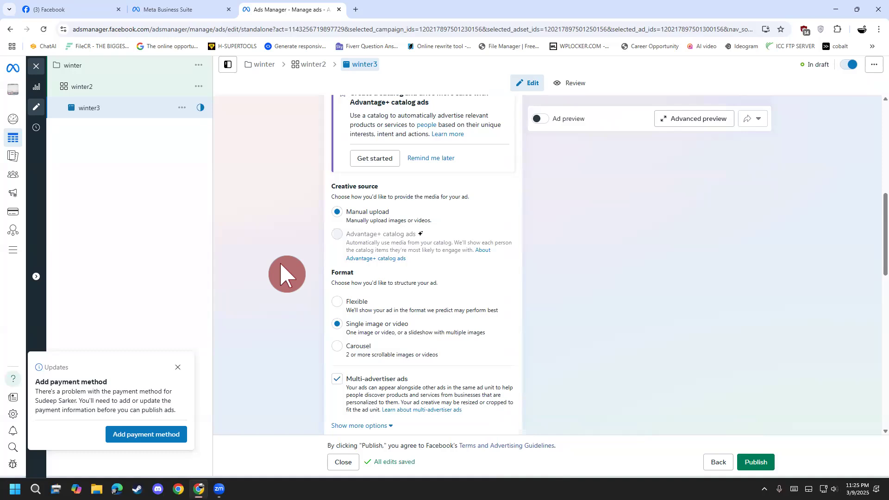
scroll(281, 265, "up", 2)
scroll(388, 259, "down", 1)
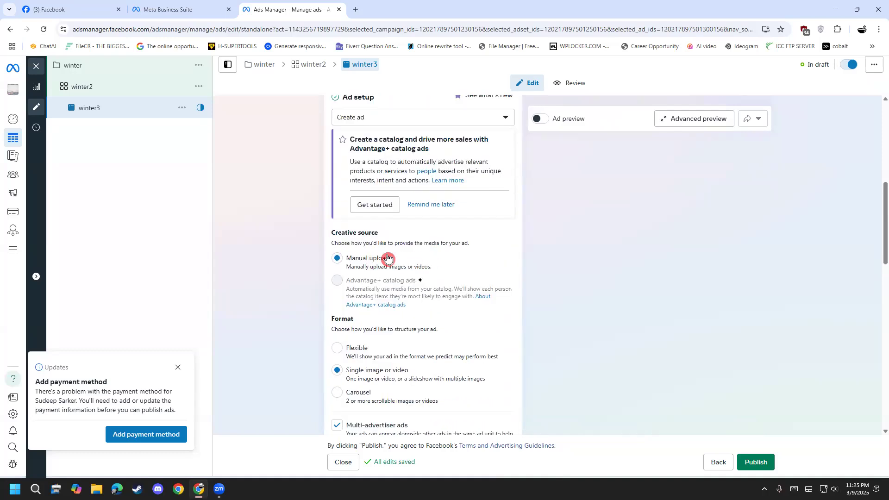
scroll(389, 260, "down", 2)
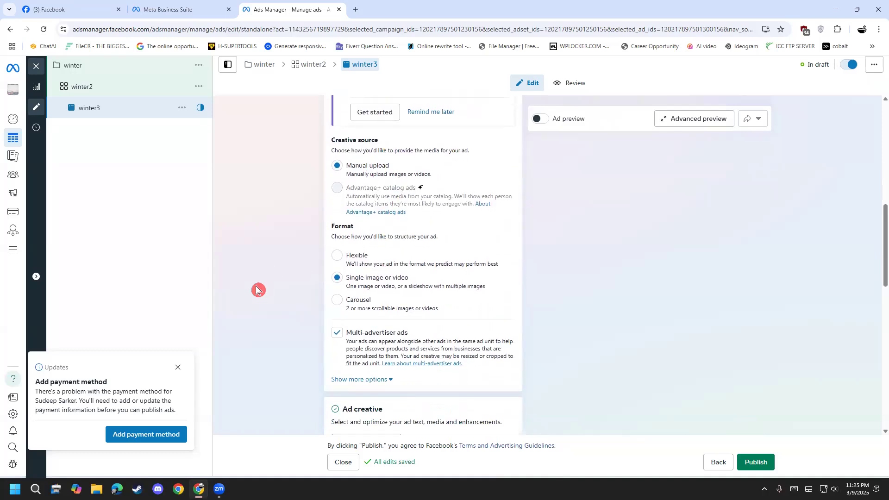
left_click(338, 256)
left_click(343, 279)
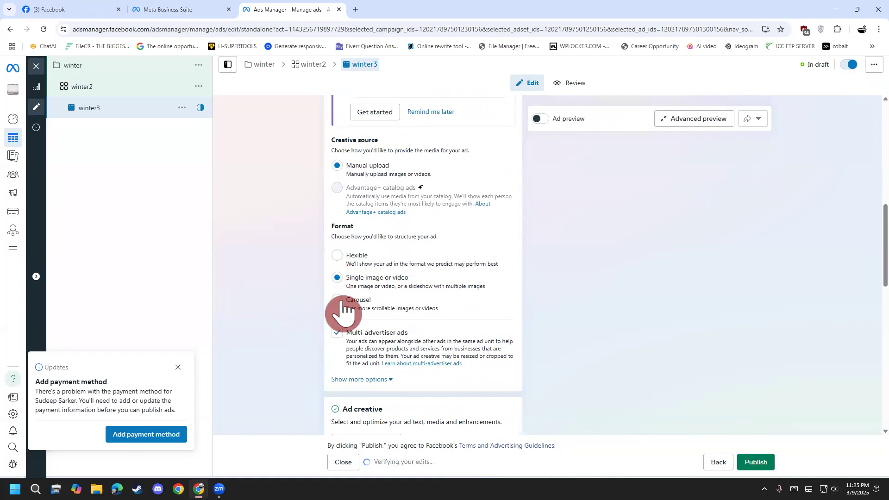
left_click(338, 302)
left_click(338, 258)
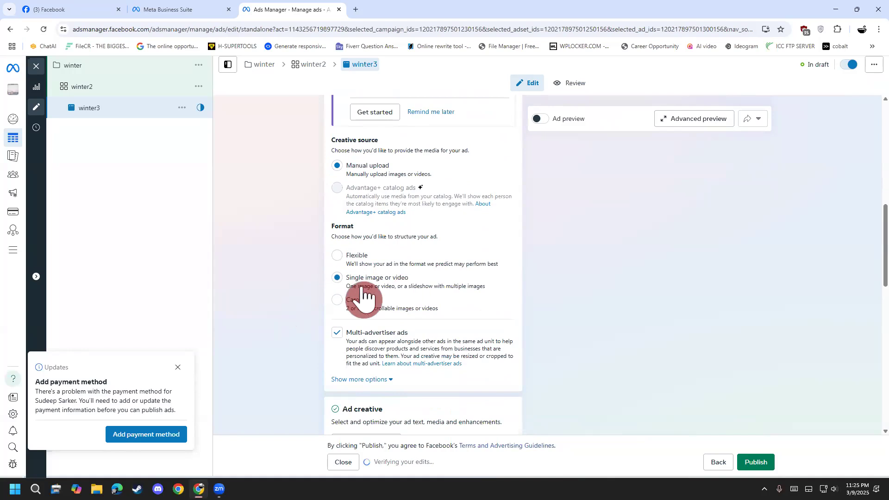
Start setting up the ad creative as an image ad.
scroll(305, 305, "down", 5)
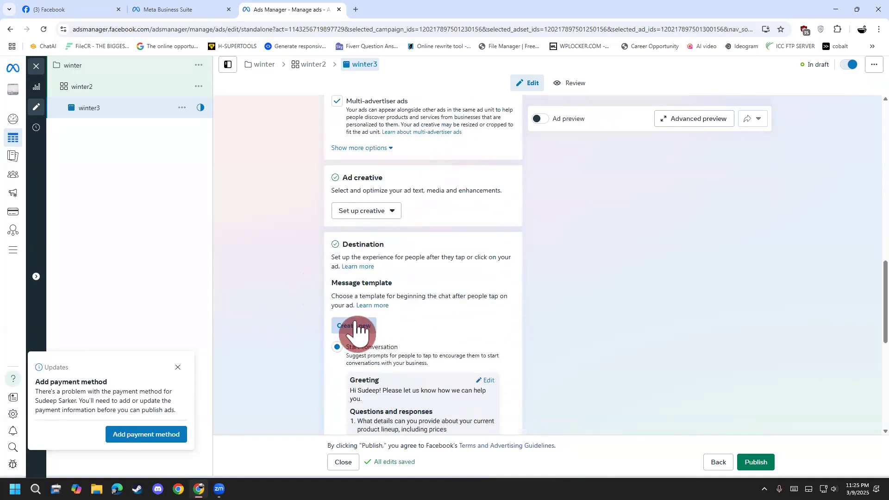
scroll(359, 241, "up", 1)
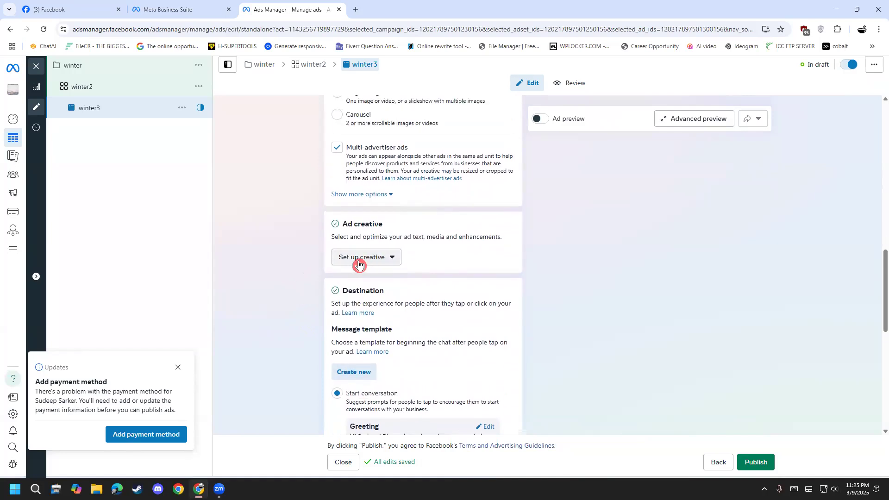
left_click(365, 263)
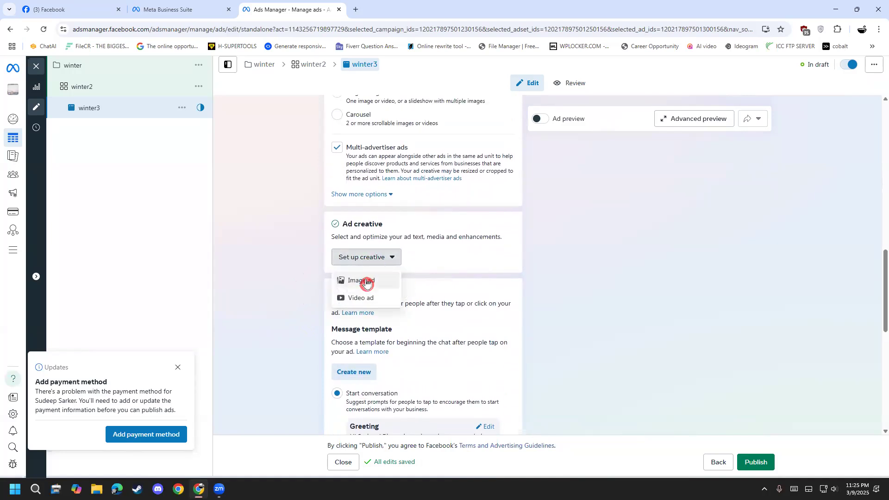
left_click(369, 281)
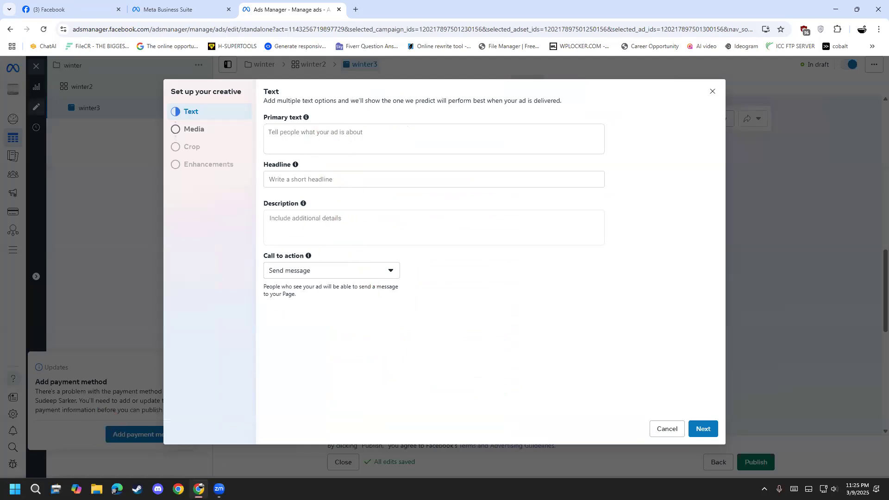
Switch to Notepad with the #wintercollection note and move its window clear of the ad's primary text field.
left_click(15, 489)
type("notepad")
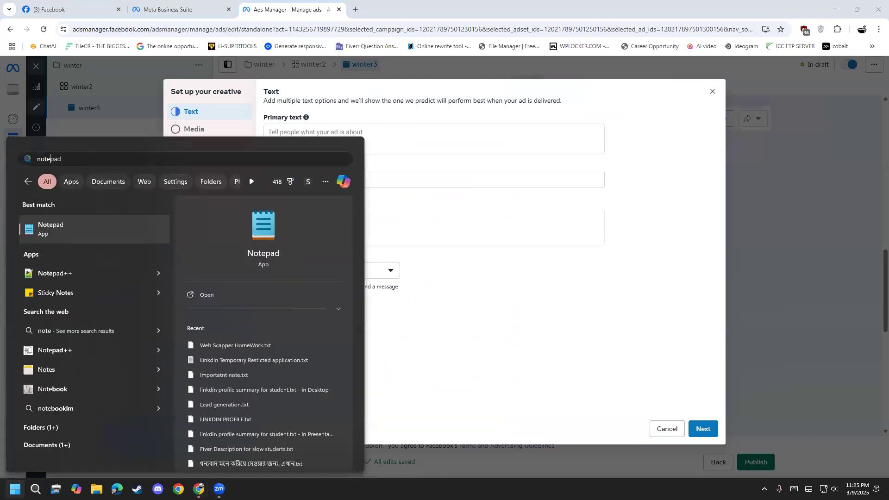
key("Return")
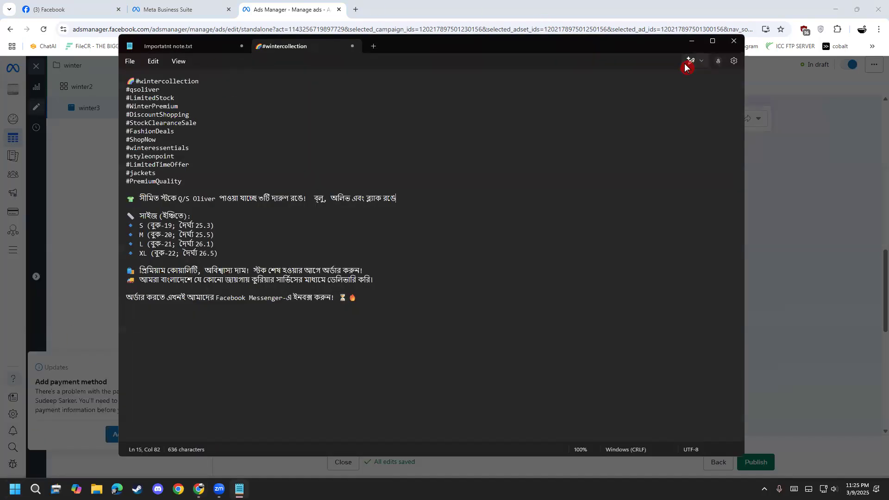
left_click_drag(678, 50, 759, 165)
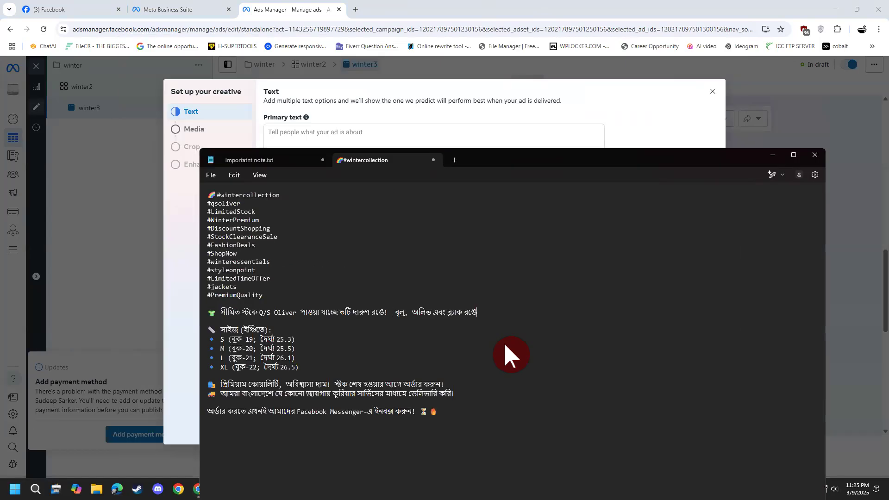
Copy the Q/S Oliver limited-stock line from the #wintercollection note and paste it as the ad's primary text.
left_click_drag(494, 315, 208, 314)
key("ctrl+c")
right_click(265, 320)
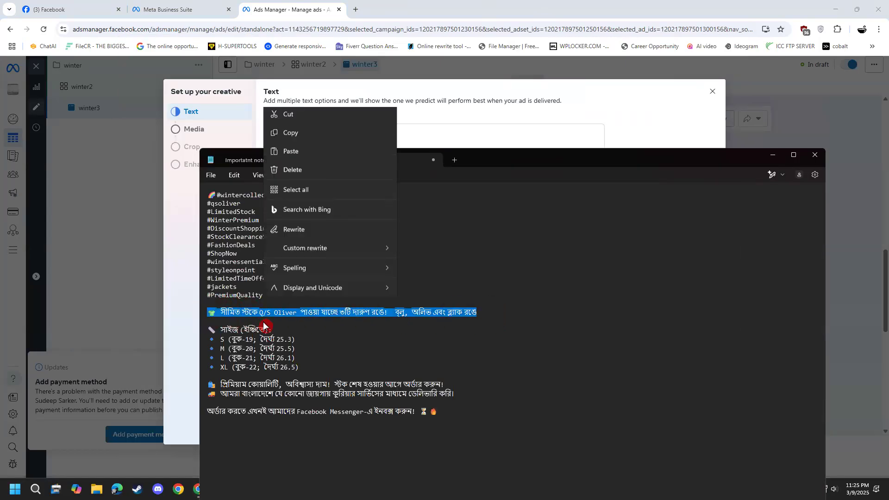
left_click(300, 162)
left_click(308, 134)
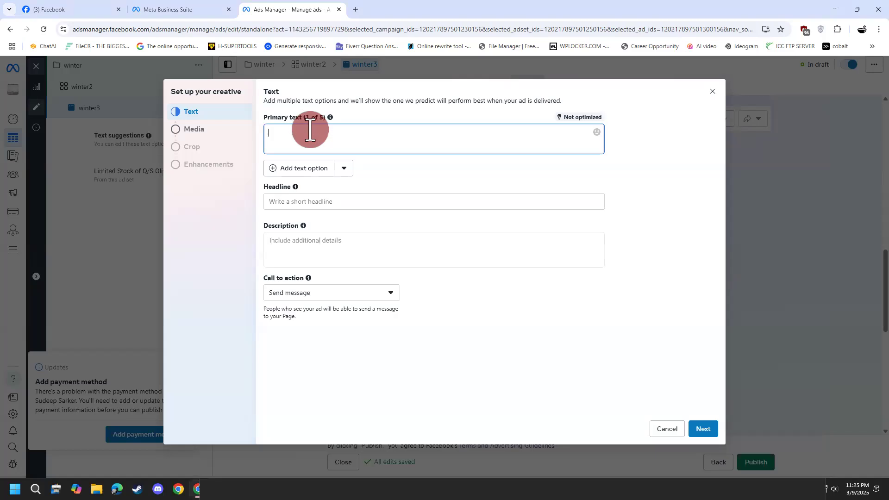
key("ctrl+v")
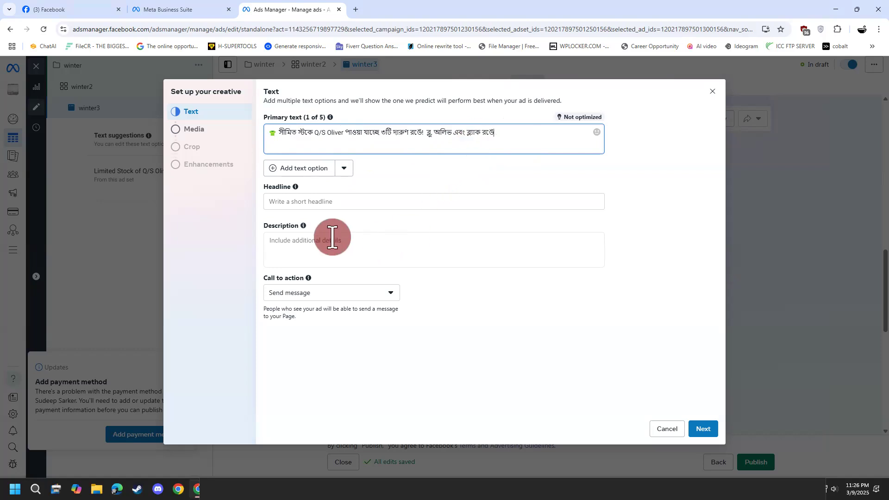
Add a second primary text option and remove it again.
left_click(343, 172)
left_click(310, 175)
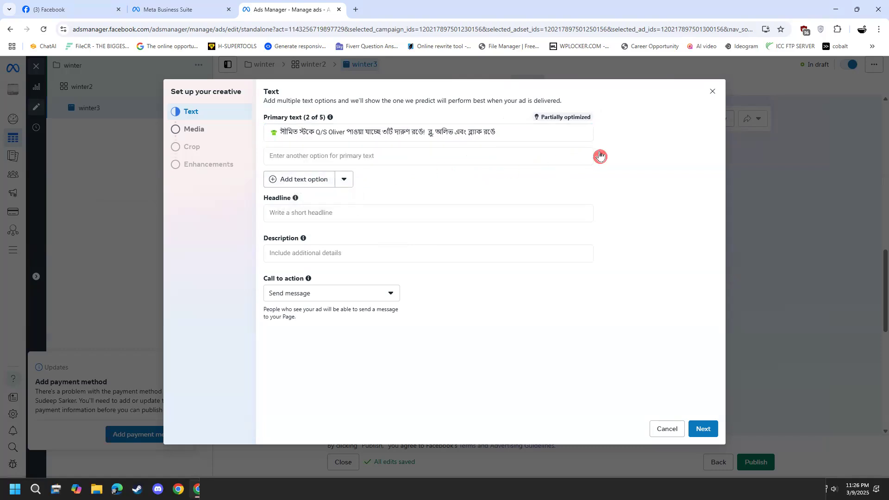
left_click(601, 156)
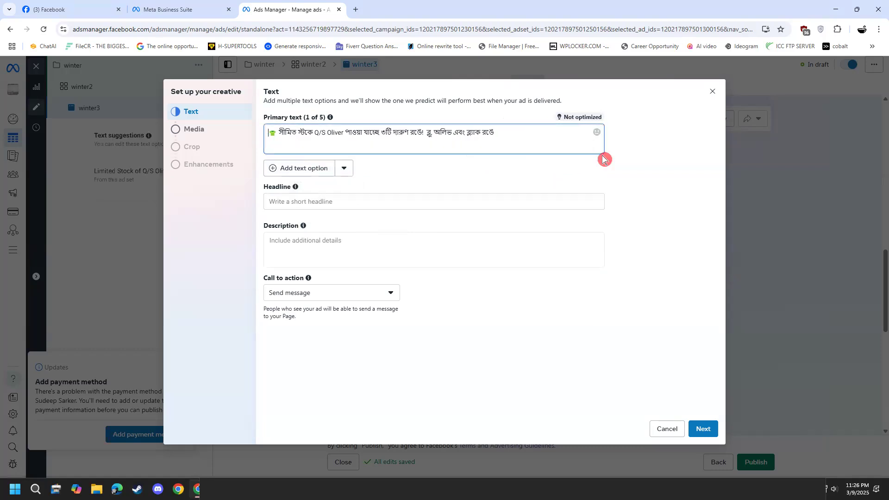
Paste the same Q/S Oliver limited-stock line as the headline and add a second headline option.
left_click(375, 208)
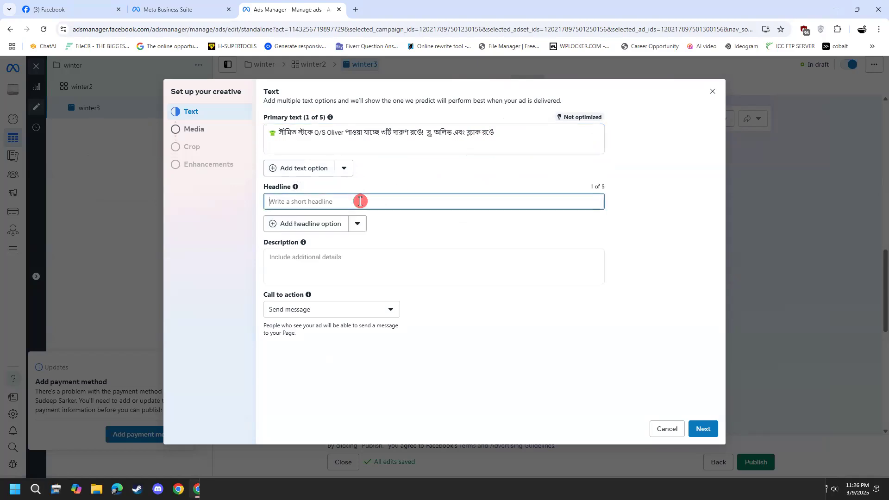
key("ctrl+v")
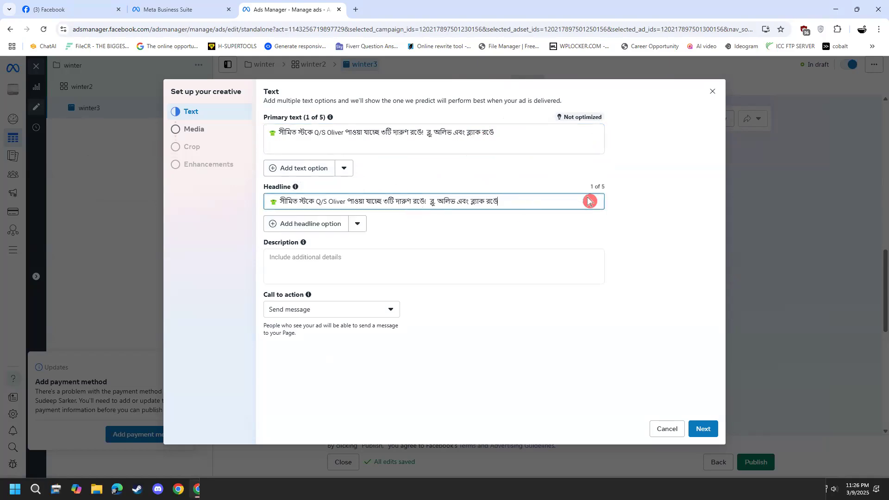
left_click(326, 232)
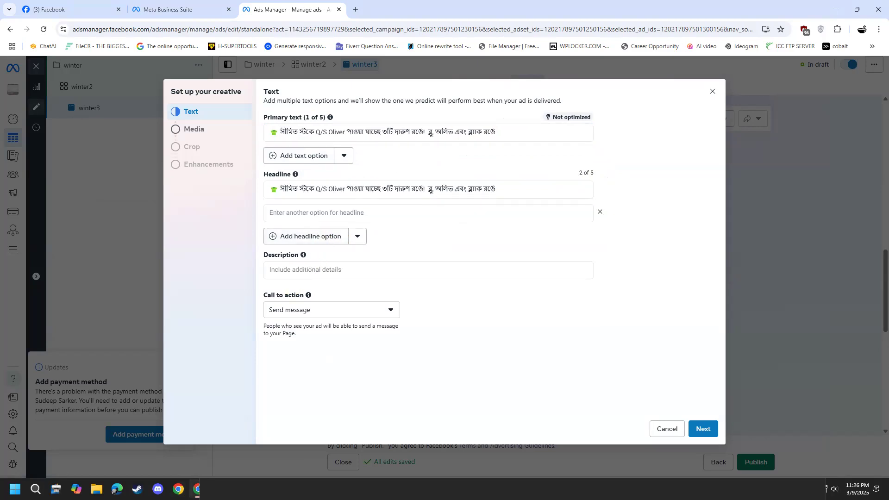
Fill the second headline with the note's line "প্রিমিয়াম কোয়ালিটি, অবিশ্বাস্য দাম! স্টক শেষ হওয়ার আগে অর্ডার করুন!".
left_click(219, 489)
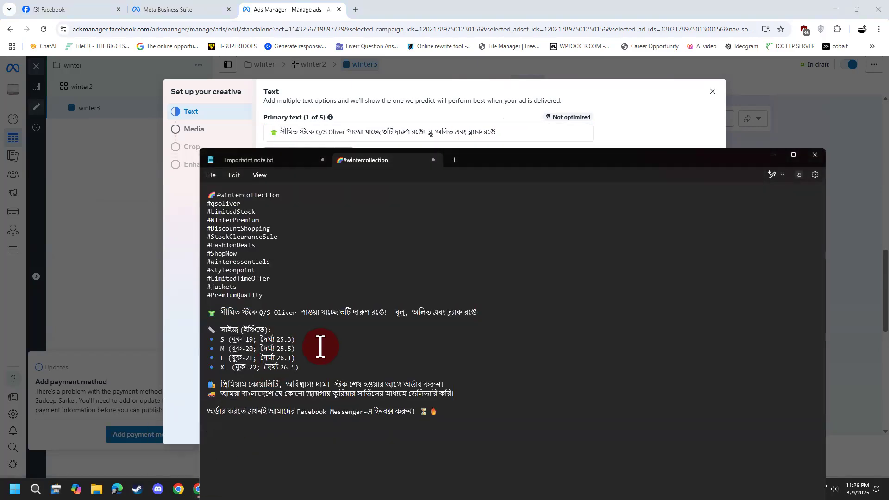
left_click_drag(447, 384, 221, 384)
key("ctrl+c")
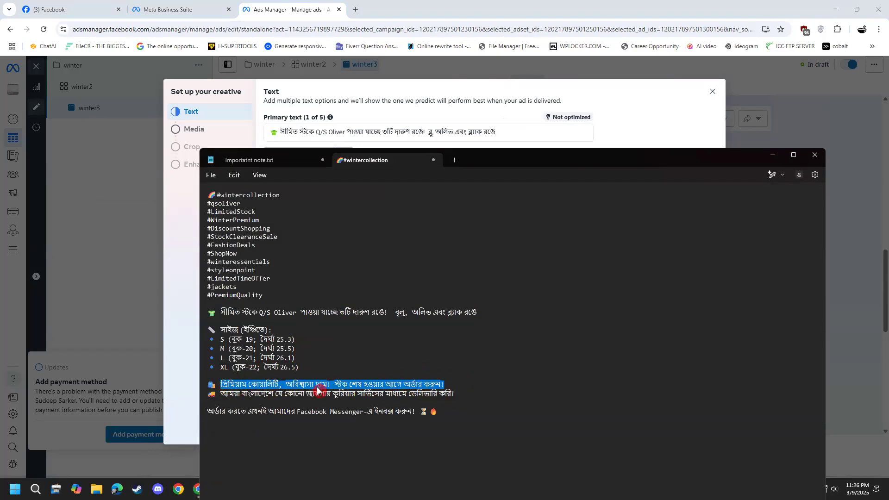
left_click(477, 110)
left_click(384, 212)
key("ctrl+v")
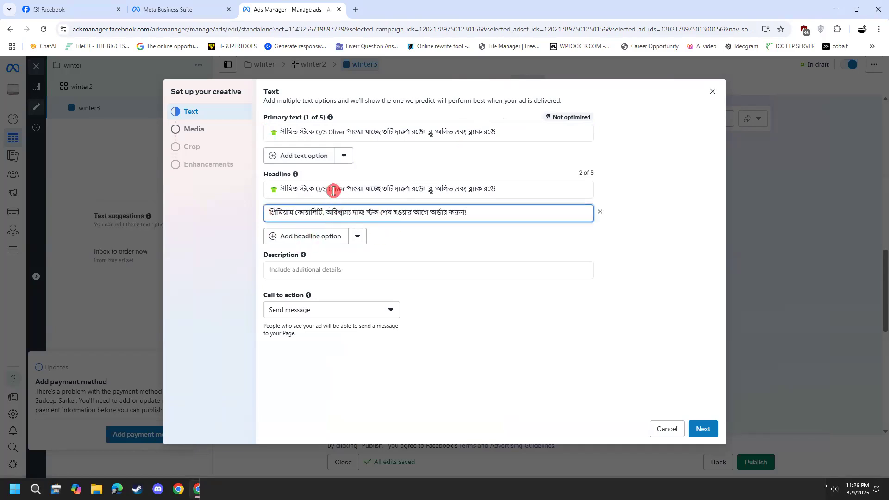
Copy "Q/S Oliver" from the first headline and insert it after "প্রিমিয়াম কোয়ালিটি" in the second headline.
left_click_drag(342, 186, 316, 190)
key("ctrl+c")
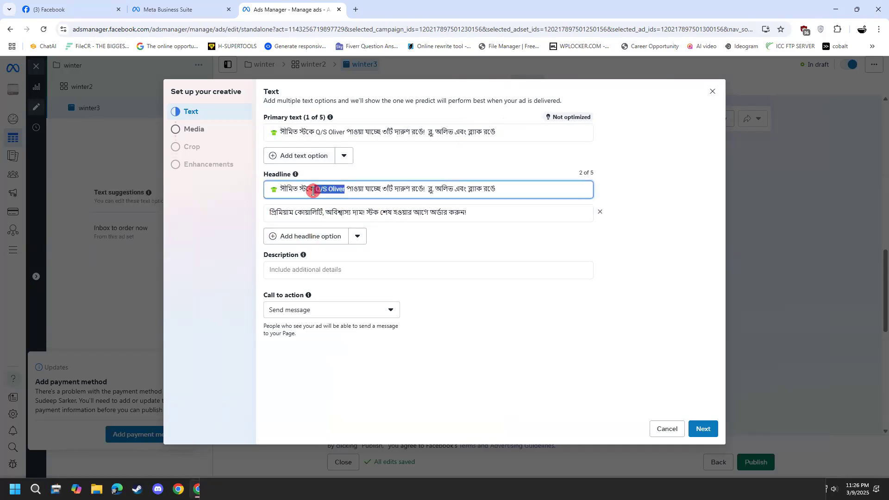
left_click(323, 212)
key("ctrl+v")
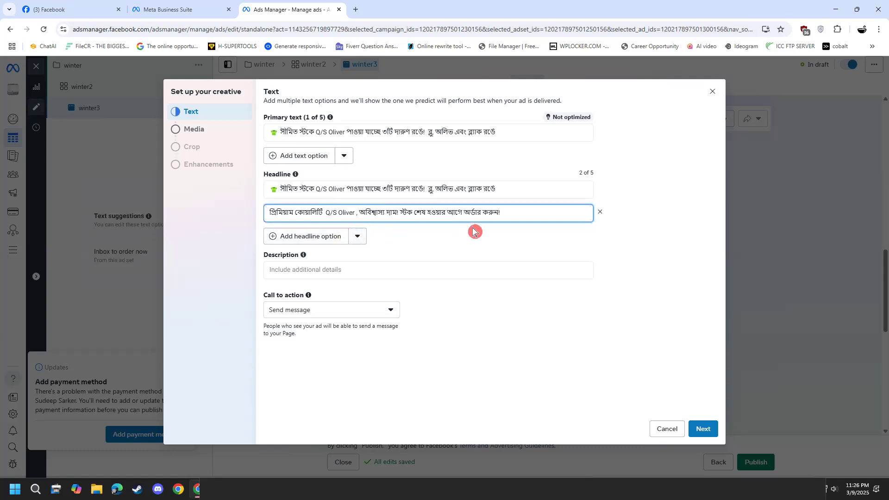
left_click(509, 239)
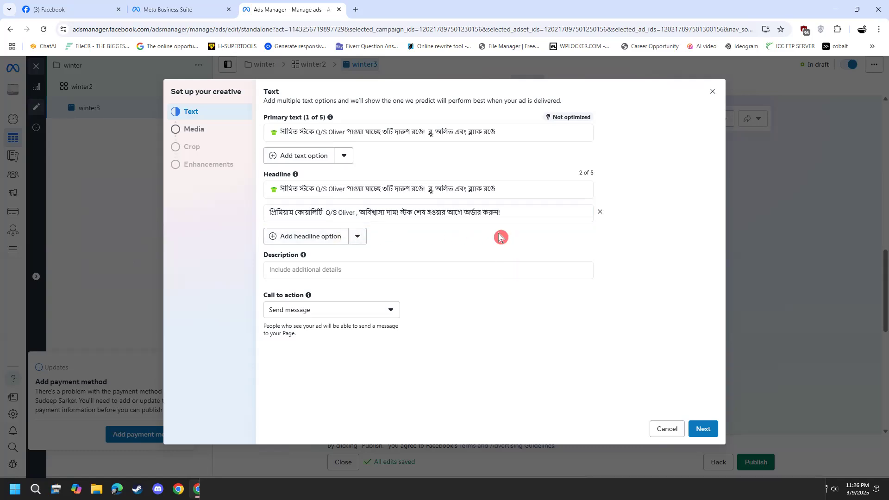
Add a third headline option with the note's line "আমরা বাংলাদেশে যে কোনো জায়গায় কুরিয়ার সার্ভিসের মাধ্যমে ডেলিভারি করি।".
left_click(326, 239)
left_click(220, 489)
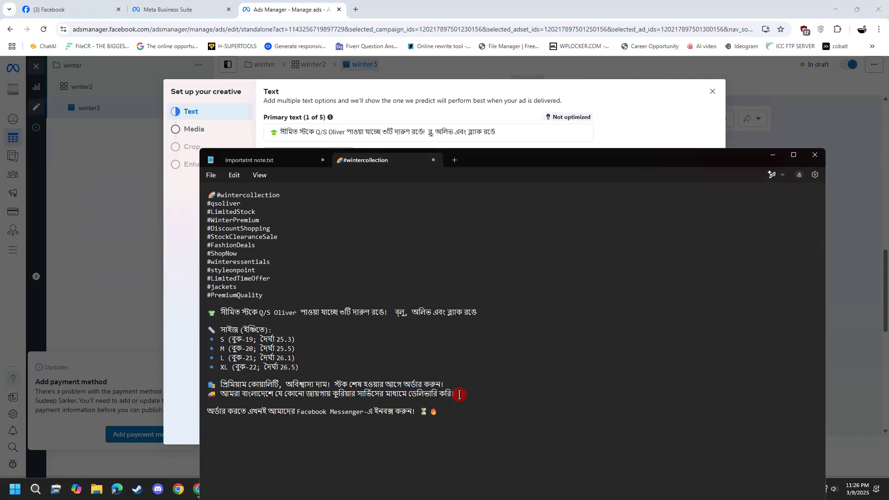
left_click_drag(303, 400, 217, 389)
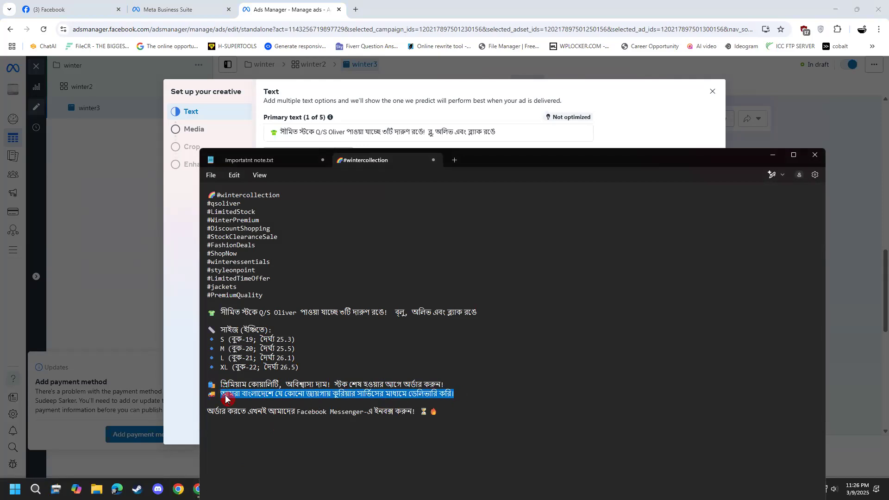
key("ctrl+c")
left_click(439, 115)
left_click(363, 237)
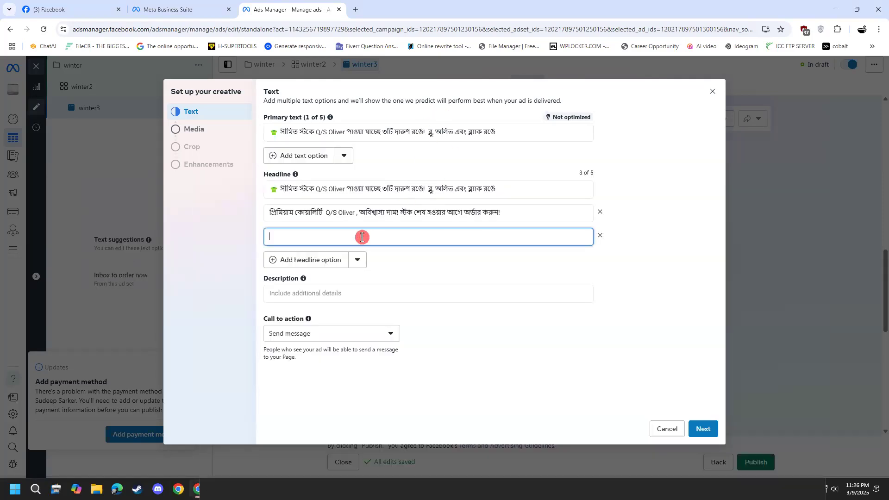
key("ctrl+v")
Copy "Q/S Oliver" from the second headline and insert it before "ডেলিভারি" in the third headline.
left_click(355, 213)
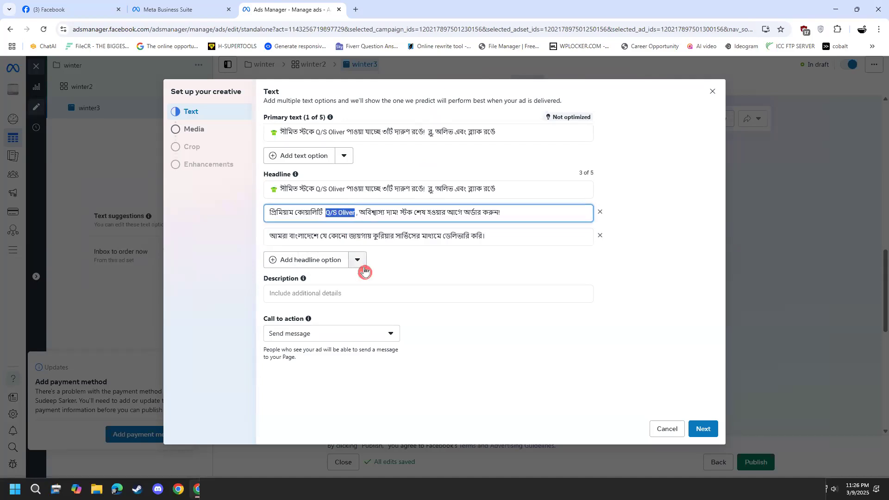
left_click(419, 234)
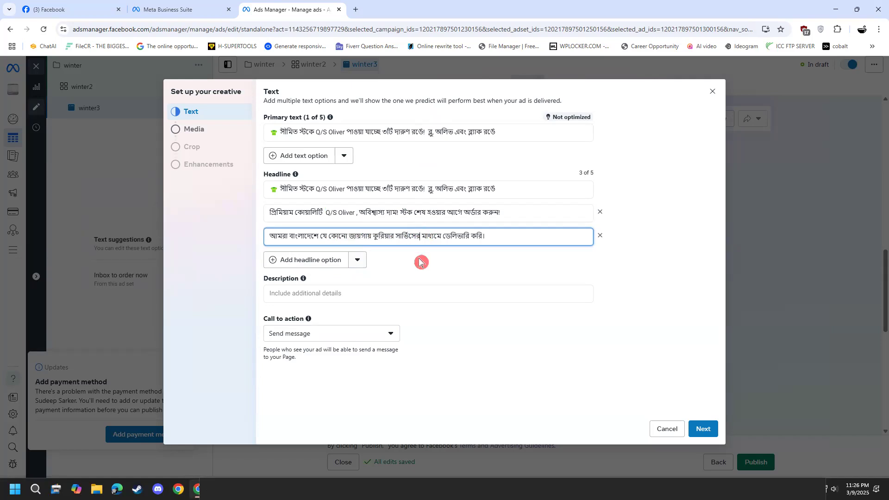
left_click(446, 234)
key("ctrl+v")
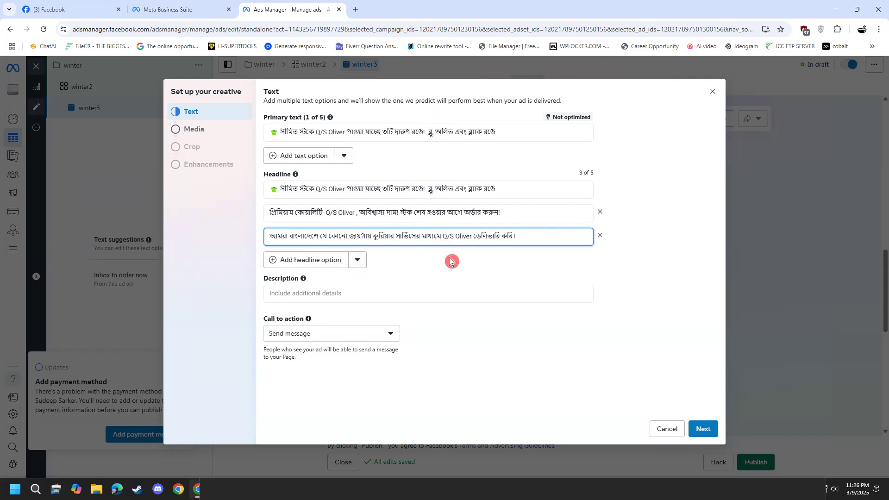
left_click(489, 280)
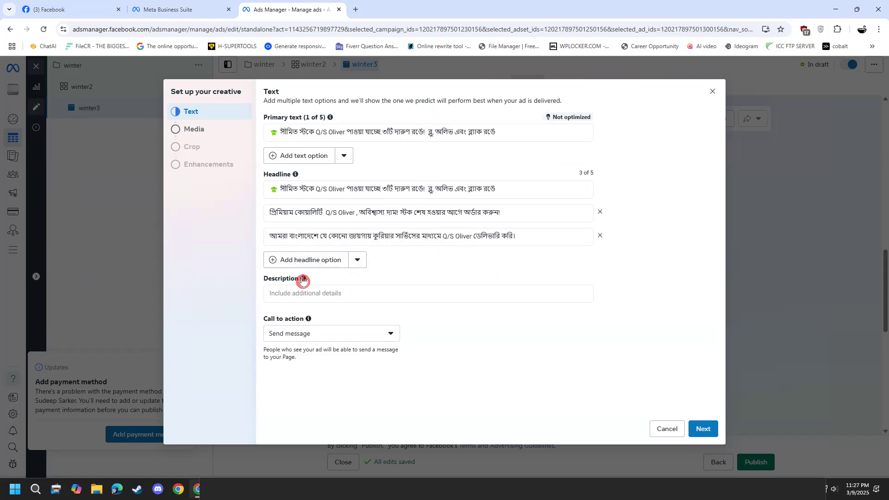
Copy the note's full text, from #wintercollection to the Messenger order line, and paste it as the ad description.
mouse_move(303, 279)
left_click(318, 293)
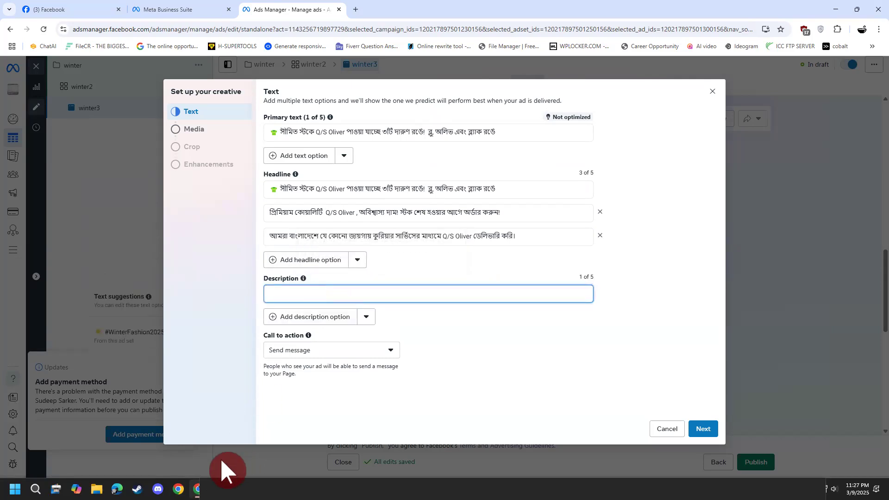
key("alt+Tab")
left_click_drag(422, 415, 192, 216)
left_click(619, 134)
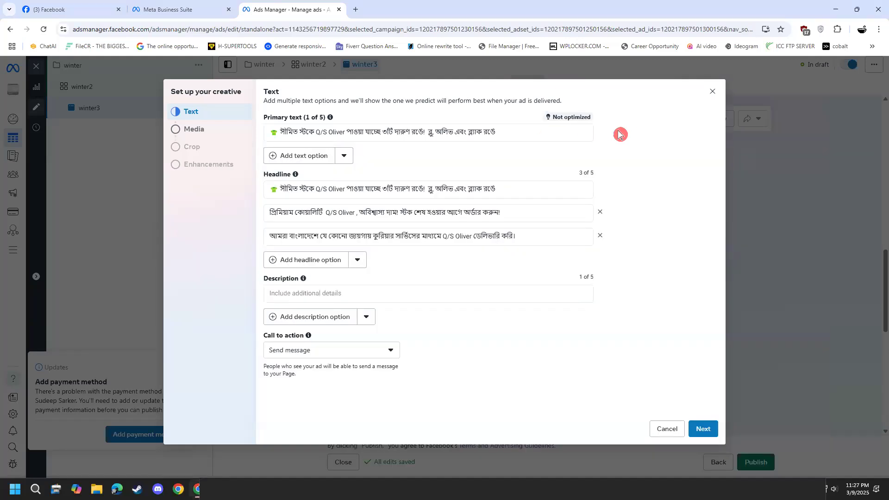
left_click(344, 296)
key("ctrl+v")
scroll(334, 301, "up", 3)
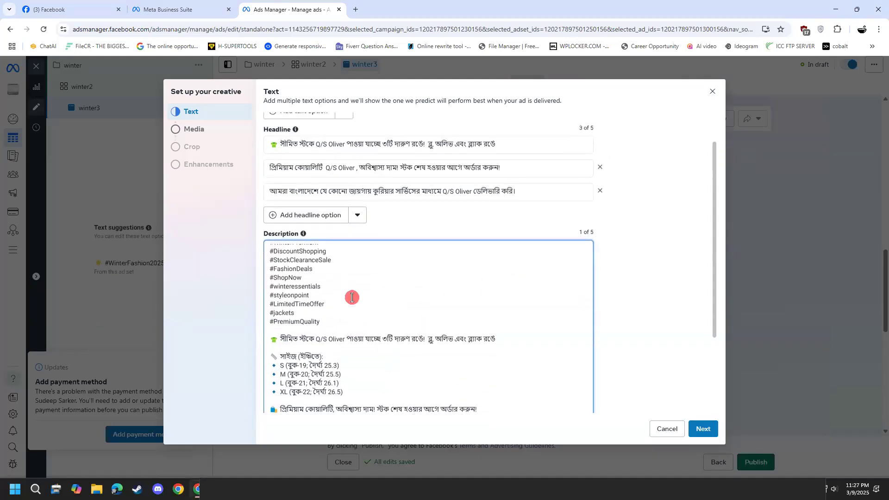
scroll(329, 305, "down", 4)
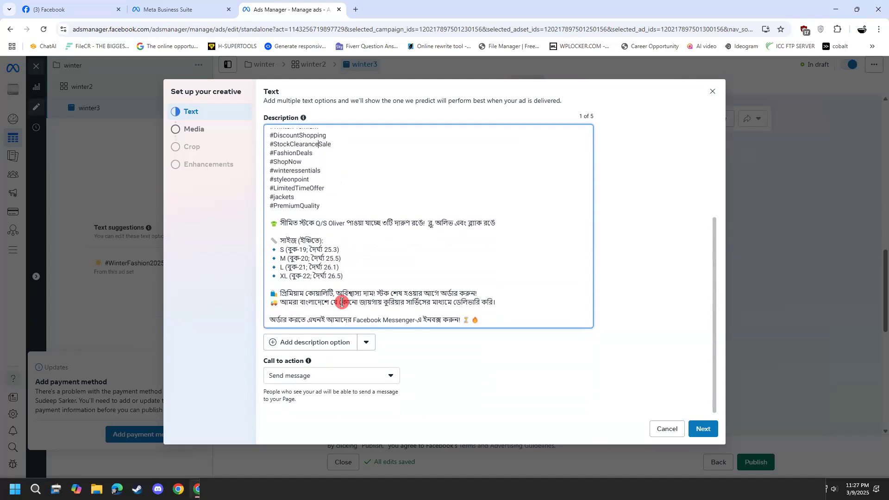
Choose Send message as the call to action.
left_click(347, 384)
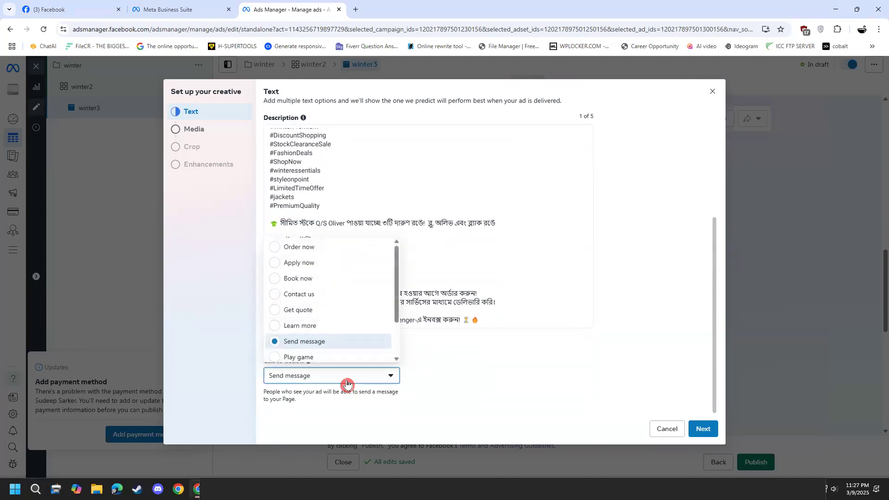
left_click(322, 343)
scroll(413, 383, "up", 3)
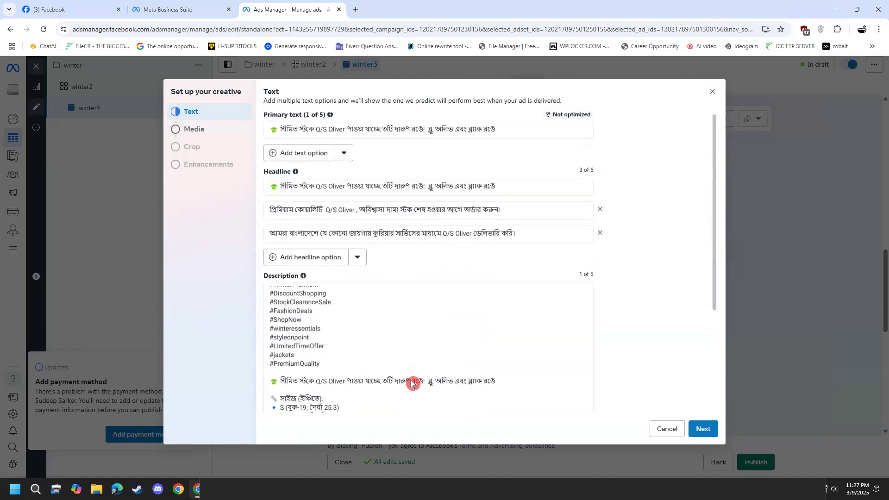
Choose the 1200 × 1200 "running fast" jacket image from the account images as the ad's media and continue to cropping.
left_click(200, 131)
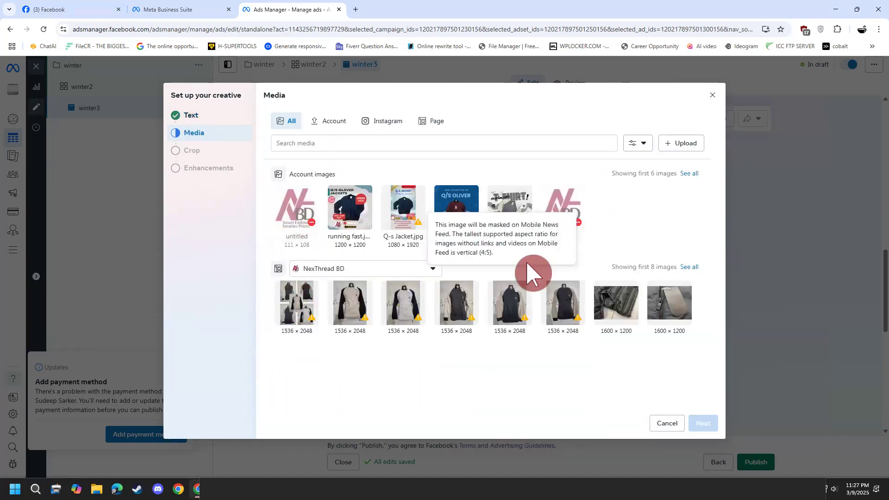
left_click(349, 218)
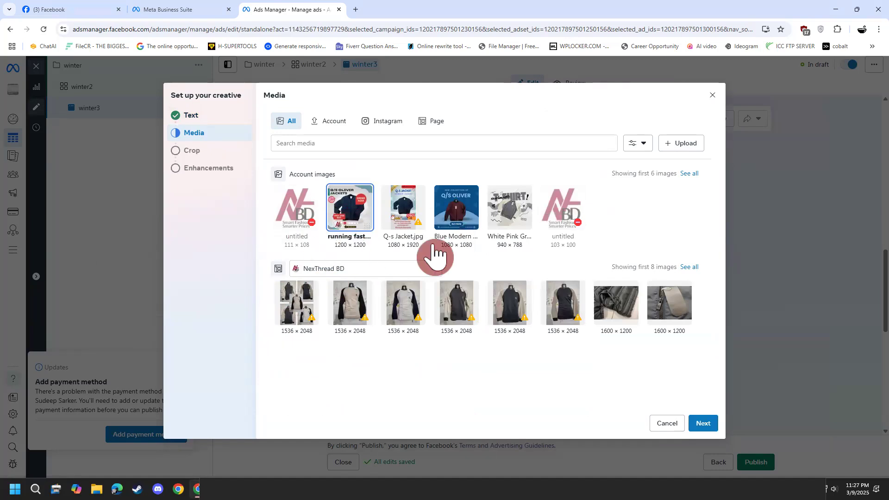
left_click(703, 423)
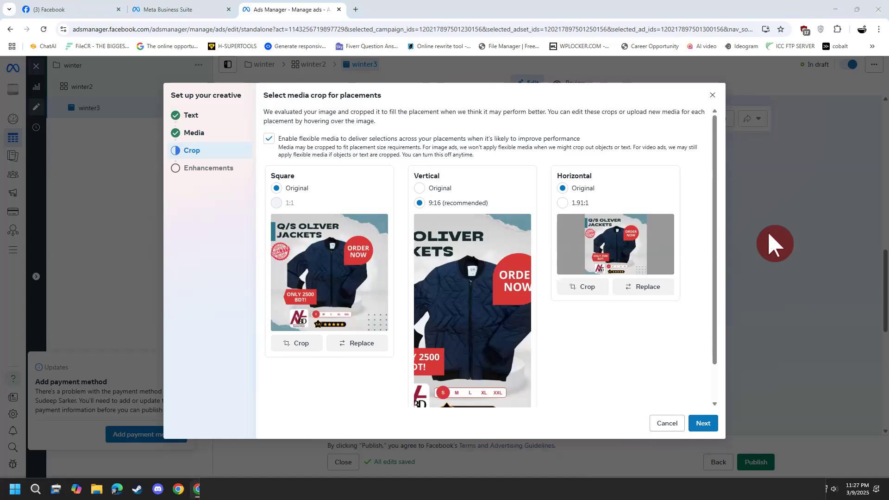
Highlight the hashtags from #qsoliver to #PremiumQuality in the winter collection note, and return to the crop settings.
key("alt+Tab")
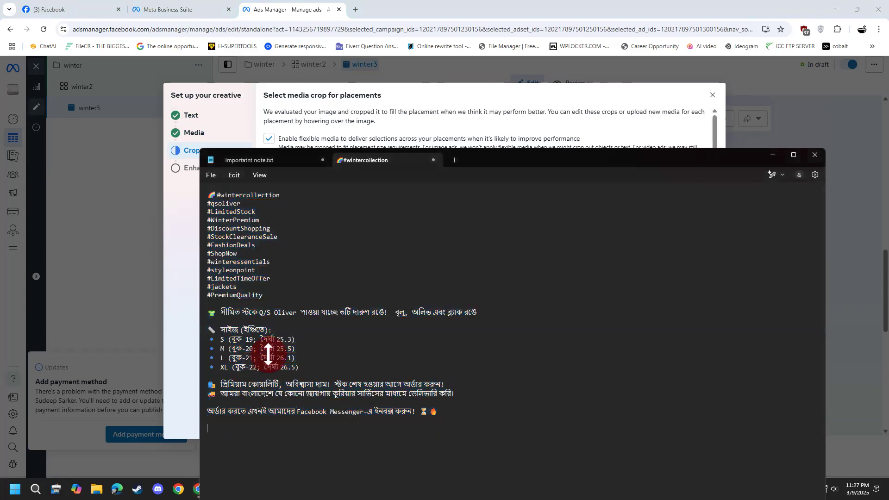
left_click_drag(265, 295, 178, 200)
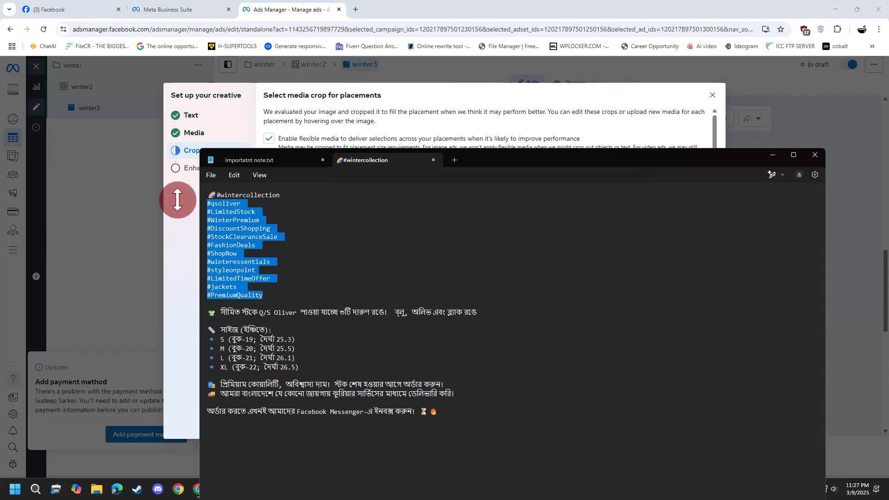
left_click(772, 156)
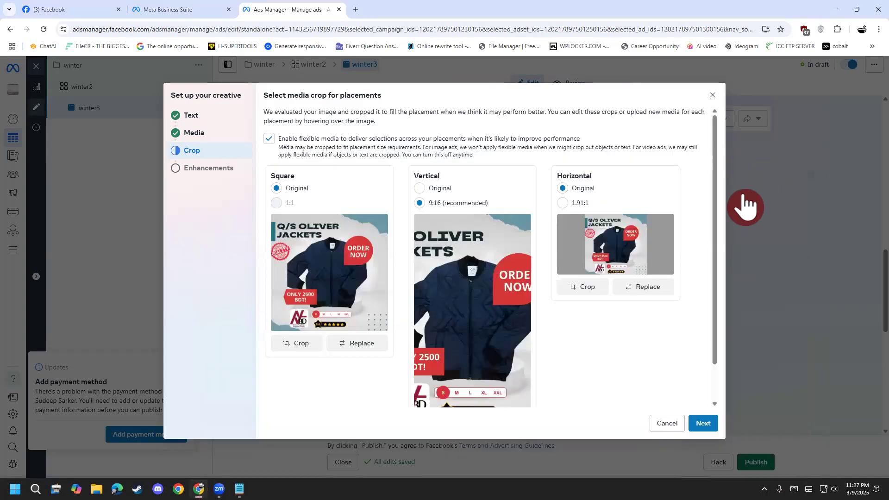
Compare the vertical 9:16 and horizontal 1.91:1 crops with the original image, choosing Original for both placements.
left_click(438, 190)
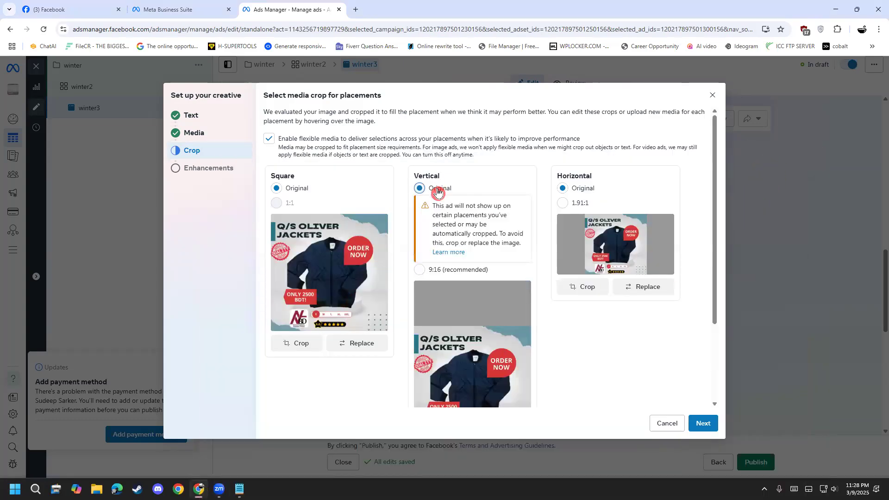
left_click(428, 269)
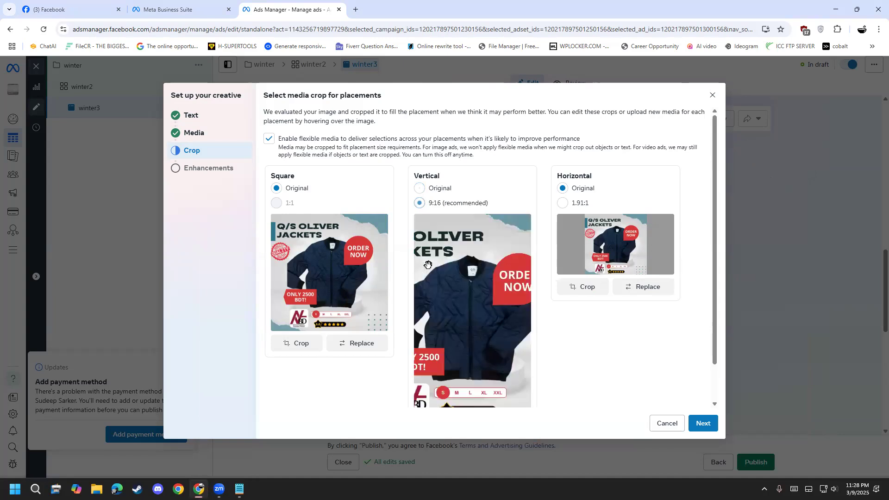
left_click(447, 196)
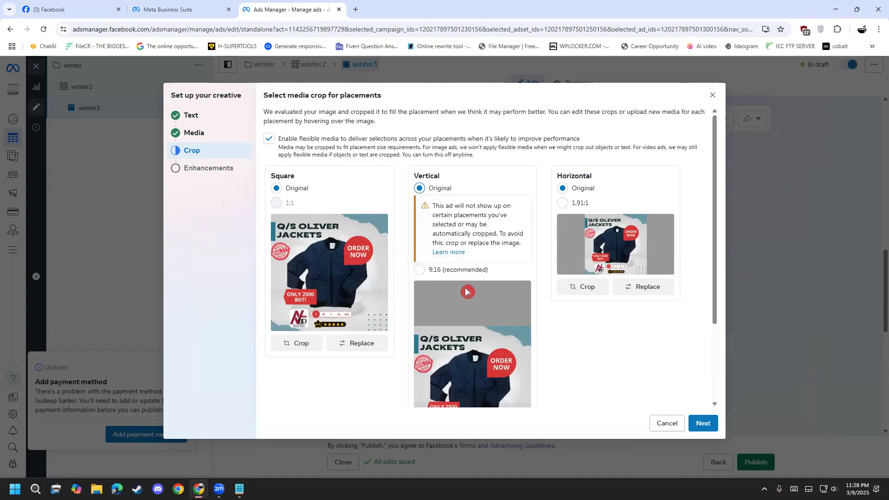
scroll(592, 258, "down", 3)
scroll(592, 257, "up", 3)
left_click(584, 204)
left_click(584, 189)
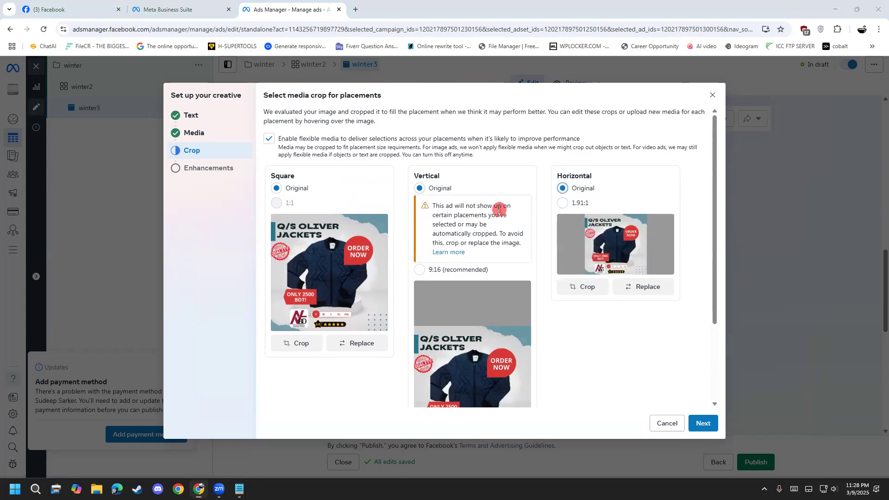
Accept the media crops and finish the creative setup with the default Advantage+ creative enhancements.
left_click(705, 424)
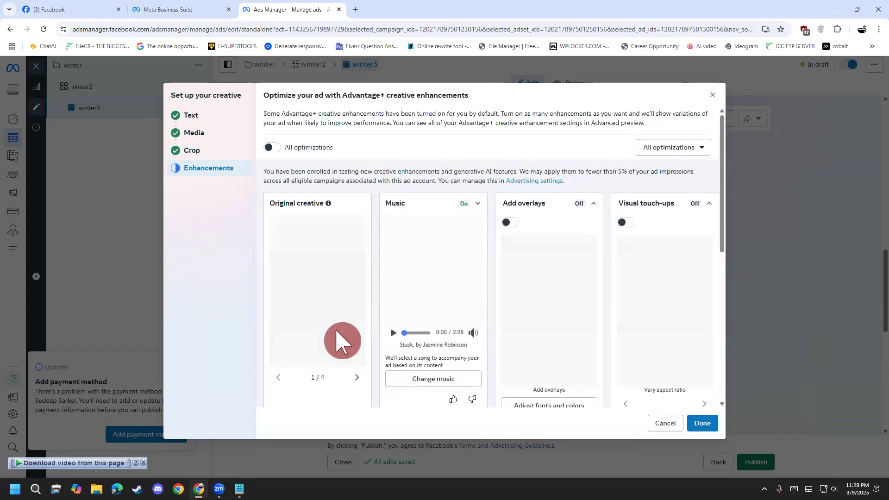
scroll(341, 342, "down", 1)
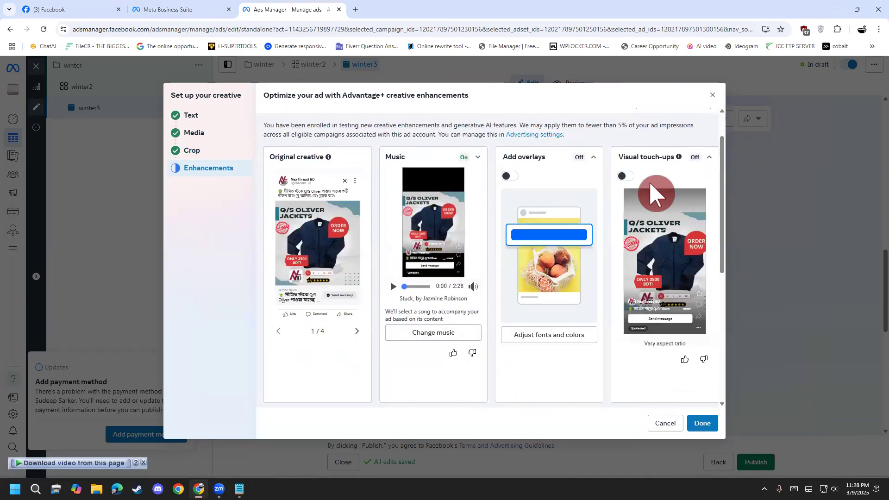
left_click(703, 425)
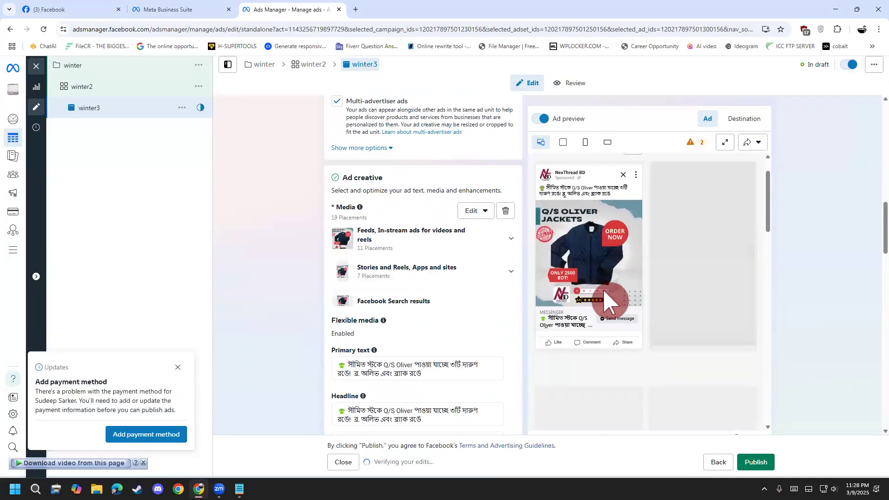
Examine the ad previews across the Facebook and Instagram placements, and review the headlines and description in the ad creative.
scroll(563, 334, "down", 1)
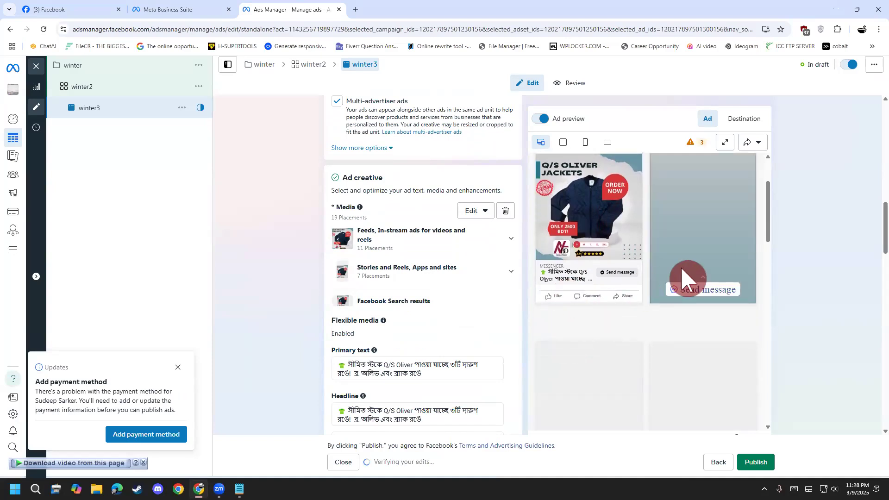
scroll(621, 371, "down", 2)
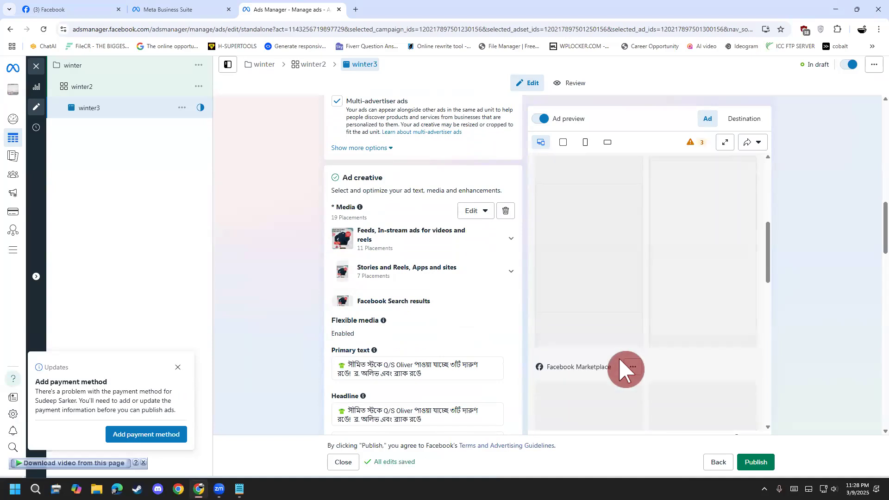
scroll(616, 309, "up", 3)
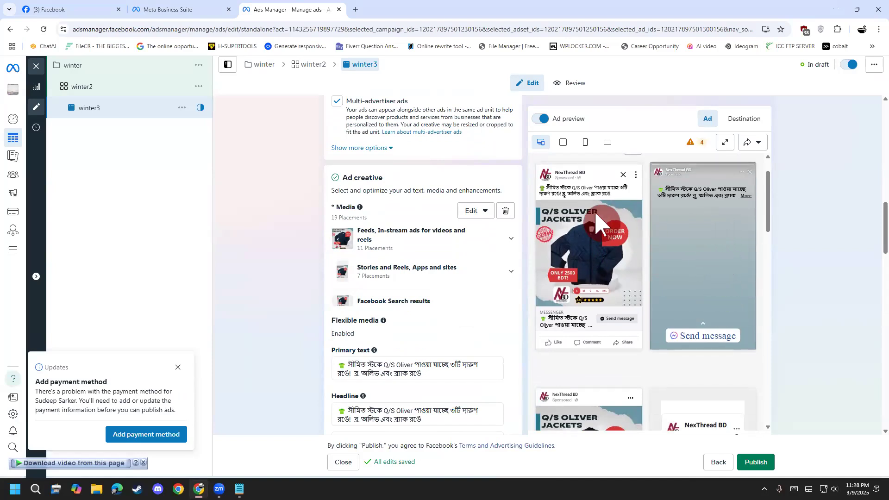
scroll(674, 271, "down", 5)
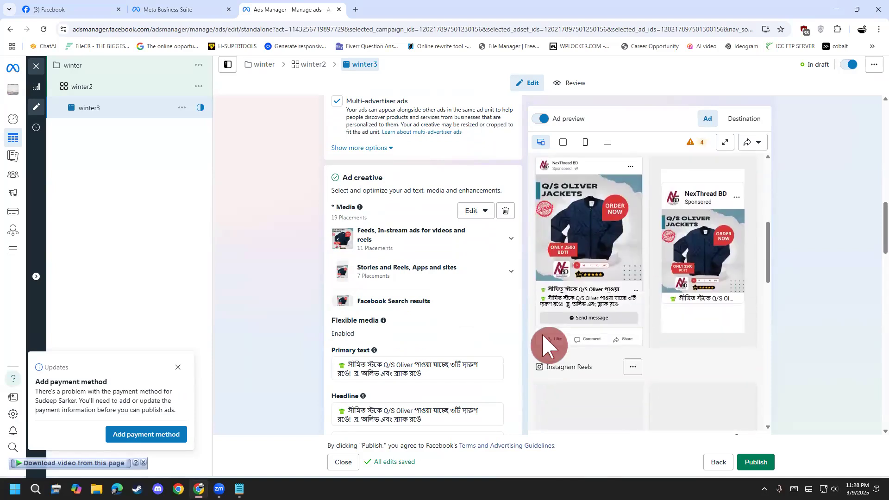
scroll(621, 301, "down", 4)
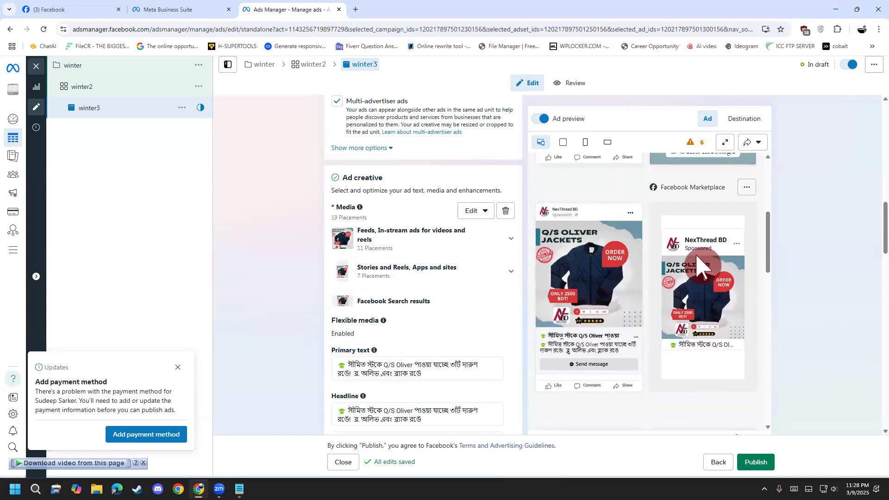
scroll(570, 221, "up", 3)
scroll(579, 211, "up", 3)
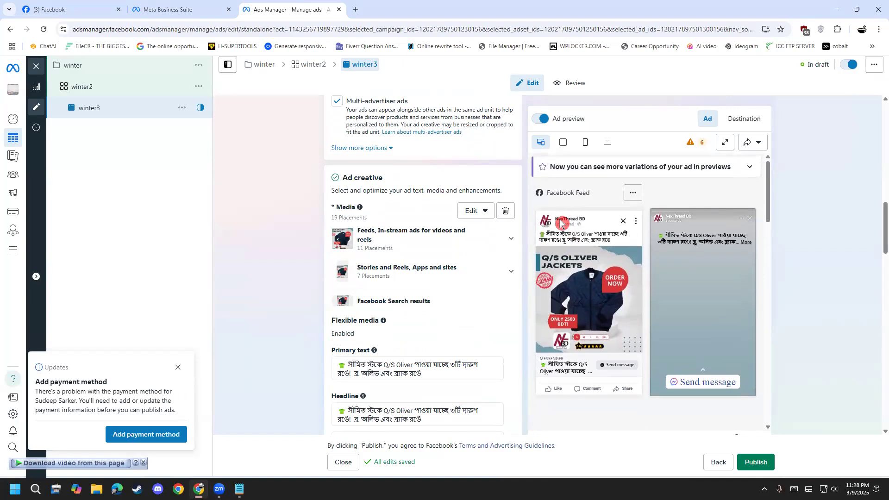
scroll(685, 239, "down", 6)
scroll(646, 312, "down", 8)
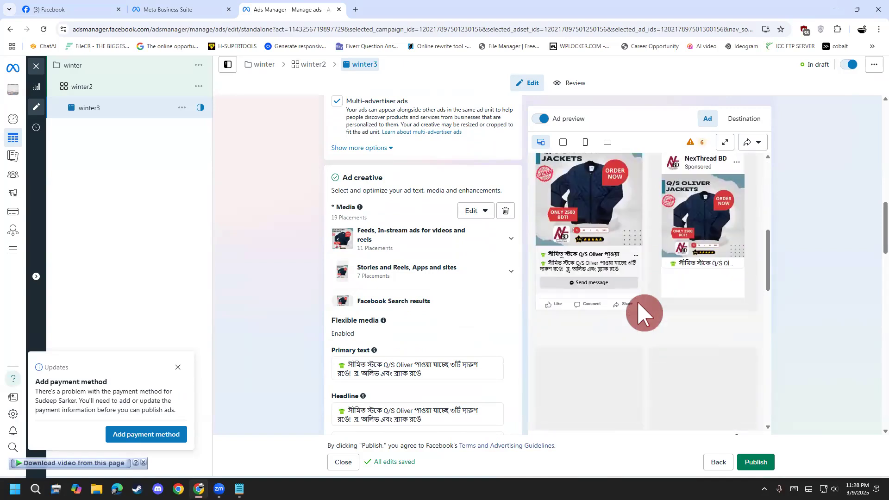
scroll(584, 336, "down", 3)
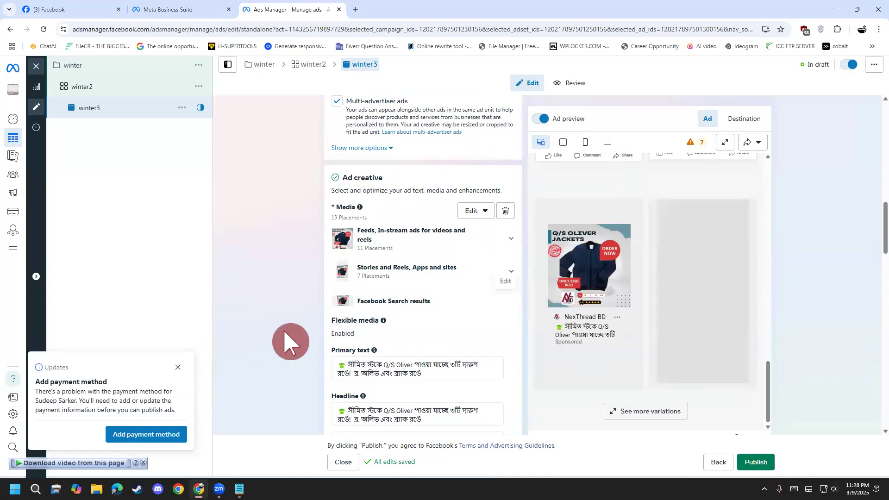
scroll(252, 318, "down", 5)
scroll(252, 318, "down", 12)
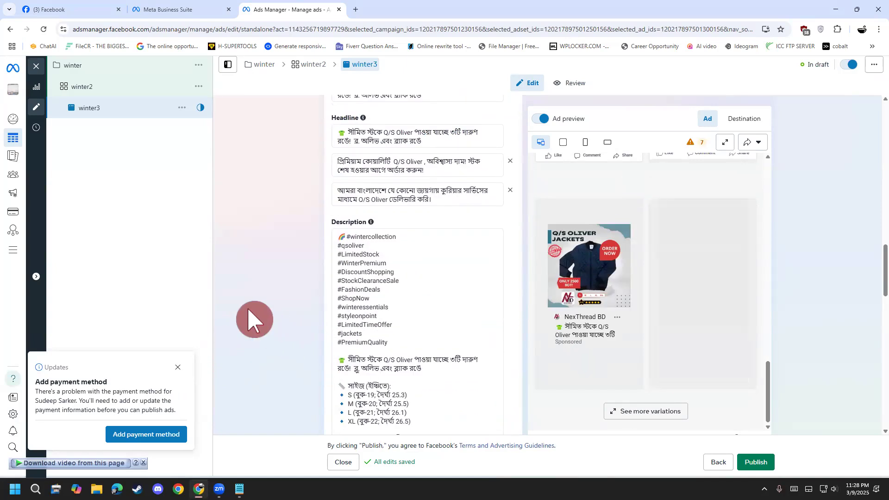
Review ad winter3's description, call to action, message template and tracking settings.
scroll(254, 319, "down", 5)
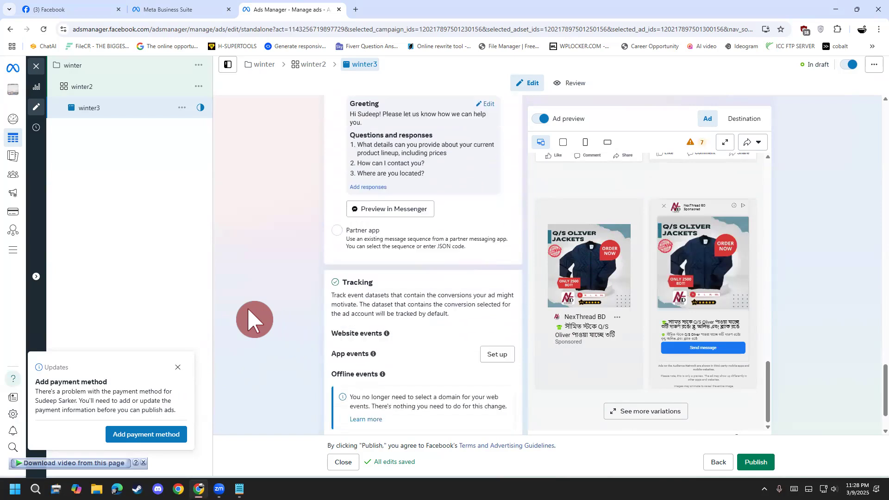
scroll(255, 319, "up", 8)
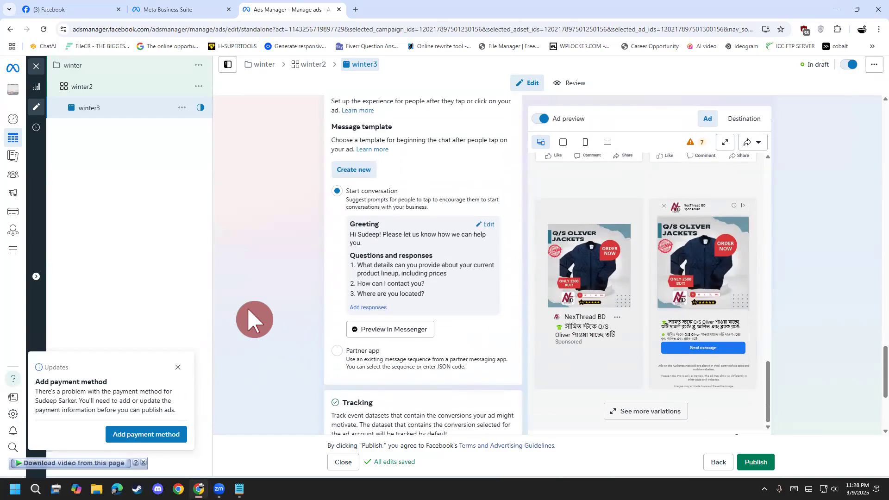
scroll(386, 270, "down", 2)
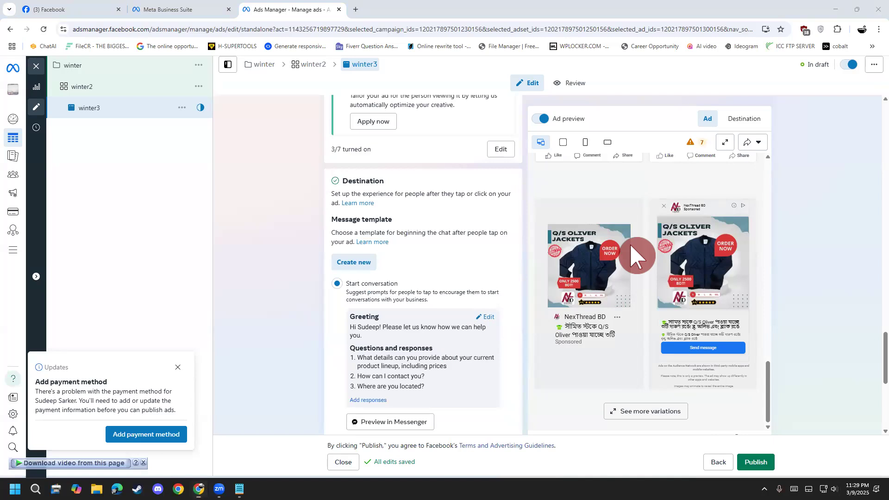
scroll(244, 297, "up", 6)
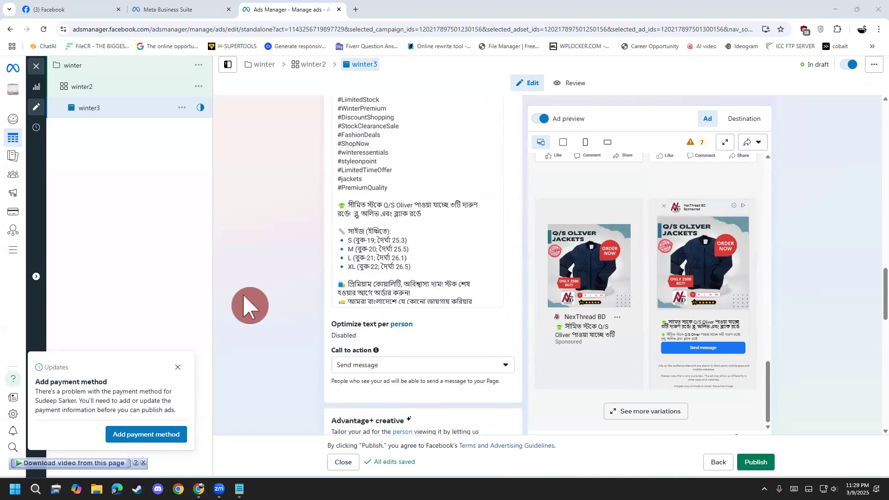
scroll(371, 315, "down", 5)
scroll(302, 357, "down", 8)
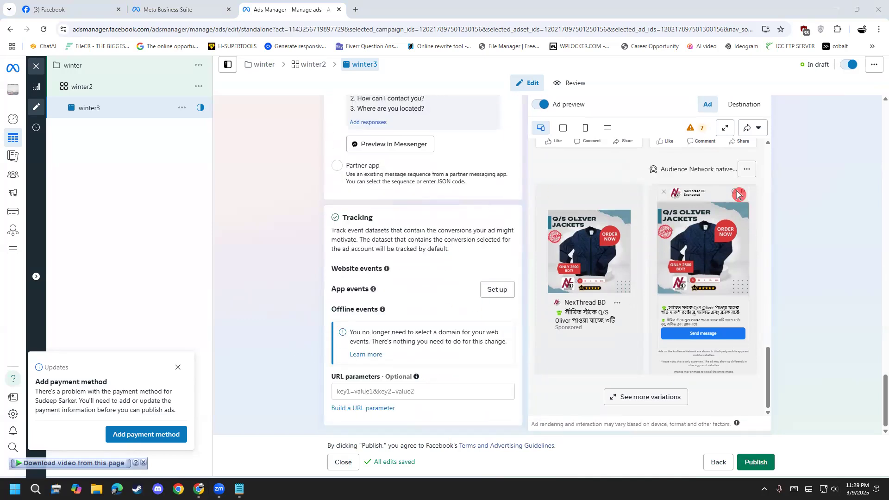
left_click(874, 66)
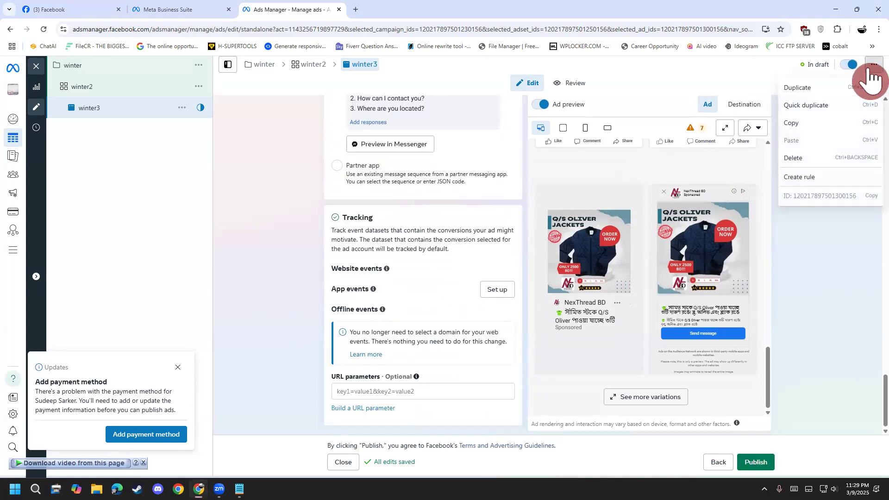
left_click(830, 160)
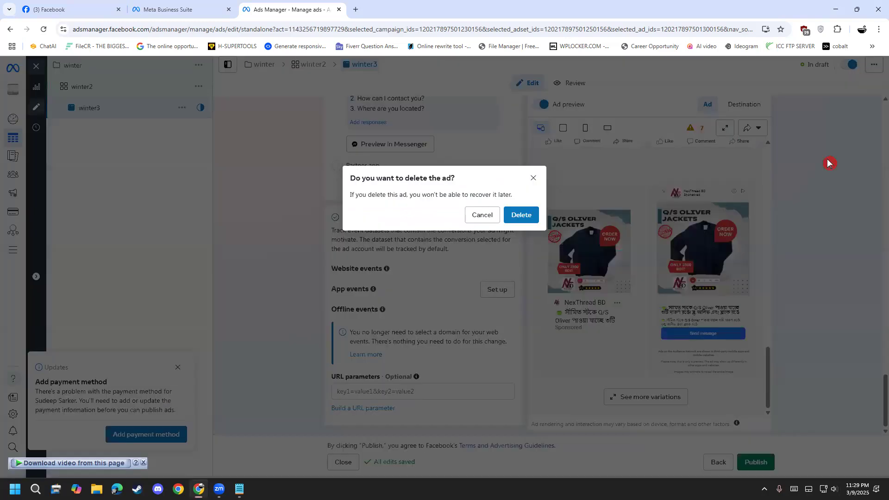
left_click(533, 178)
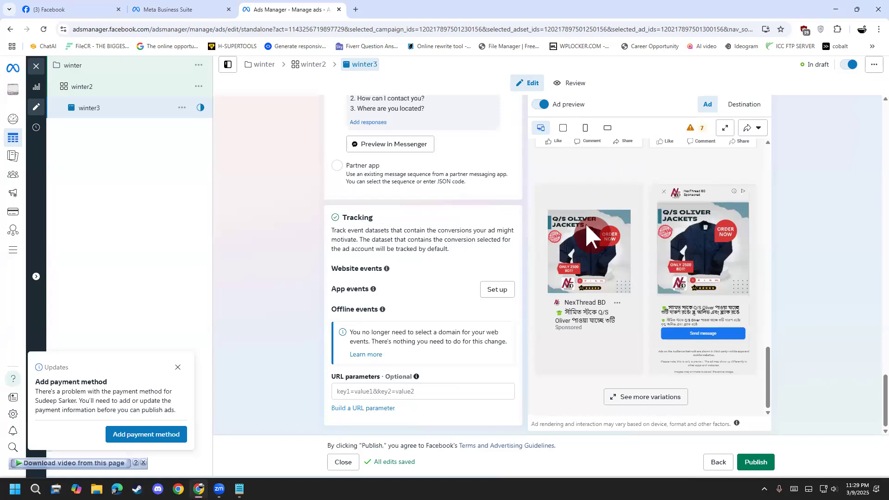
Go back to the campaign level, close the editor, and switch the winter campaign off in the campaigns list.
left_click(716, 464)
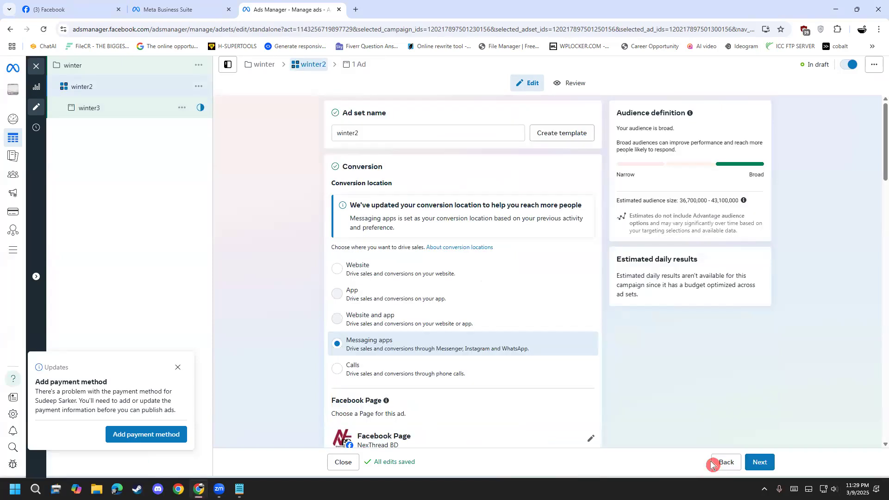
double_click(721, 469)
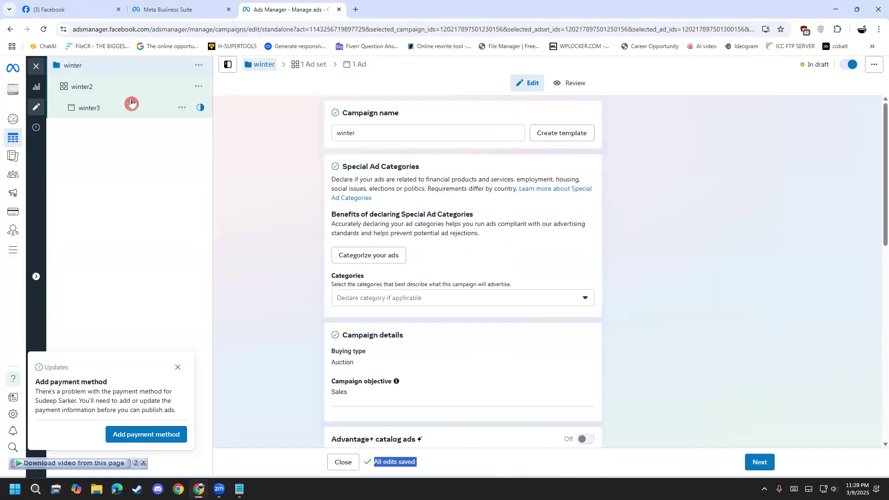
left_click(36, 66)
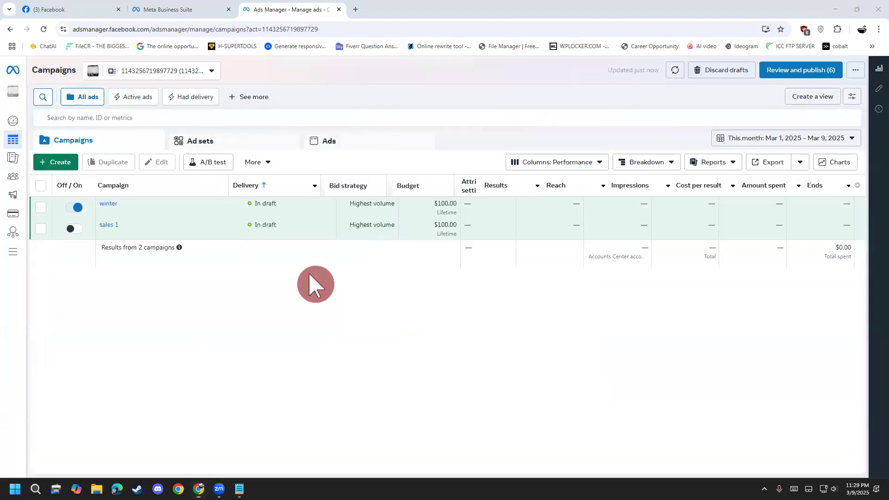
left_click(74, 213)
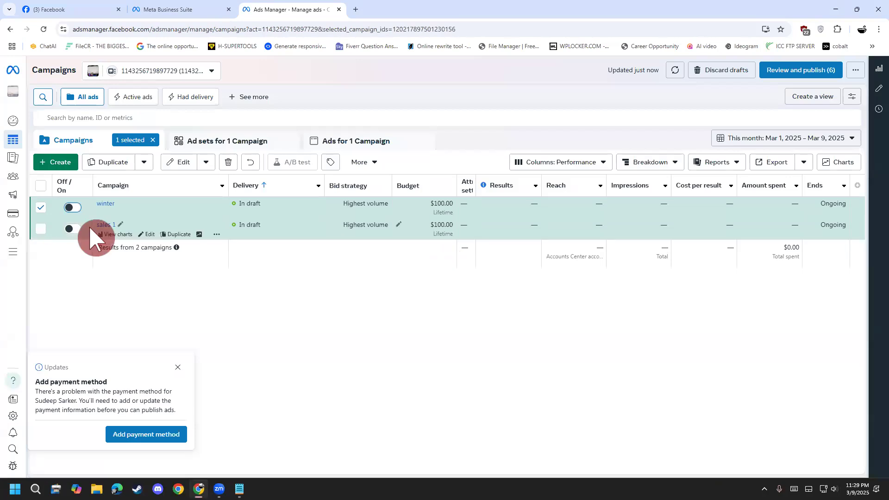
Delete the draft campaign sales 1 from the campaigns list.
left_click(217, 236)
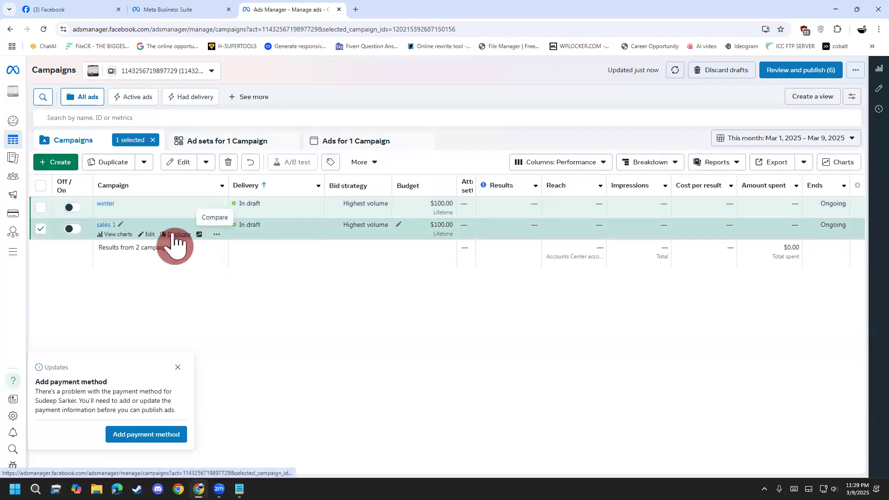
left_click(231, 163)
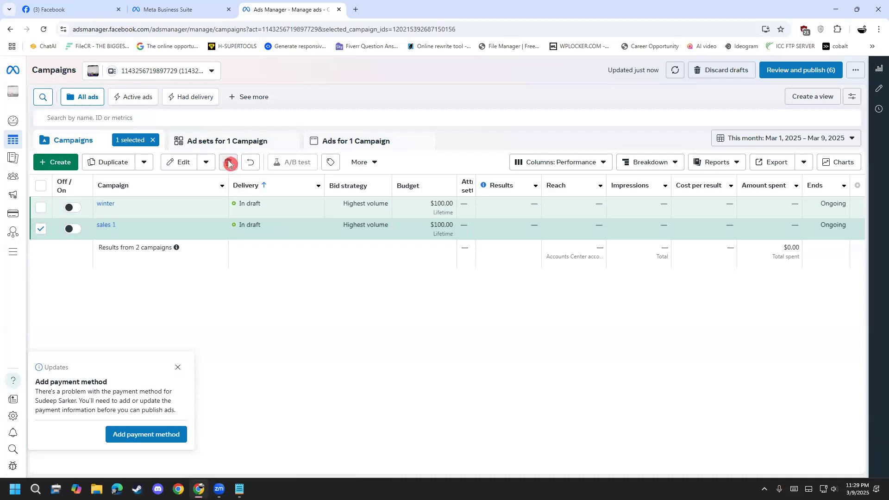
left_click(535, 217)
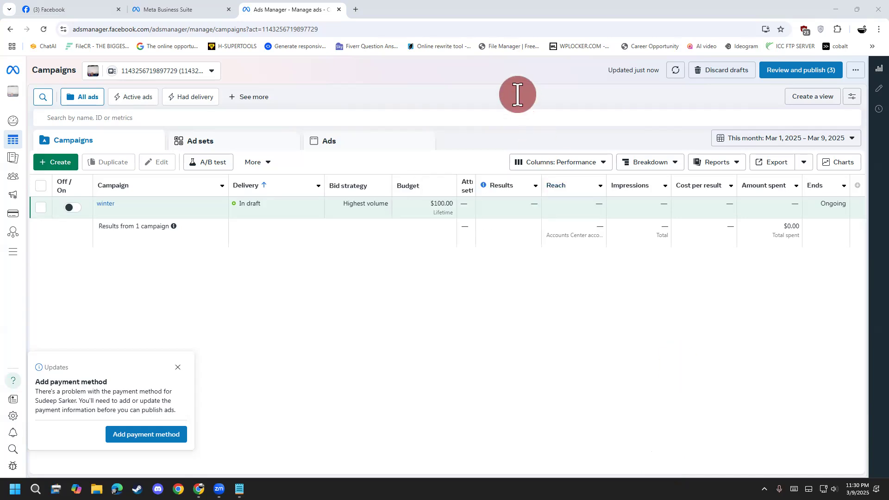
Switch to Facebook, change the active profile to NexThread BD, and open its Page.
left_click(167, 10)
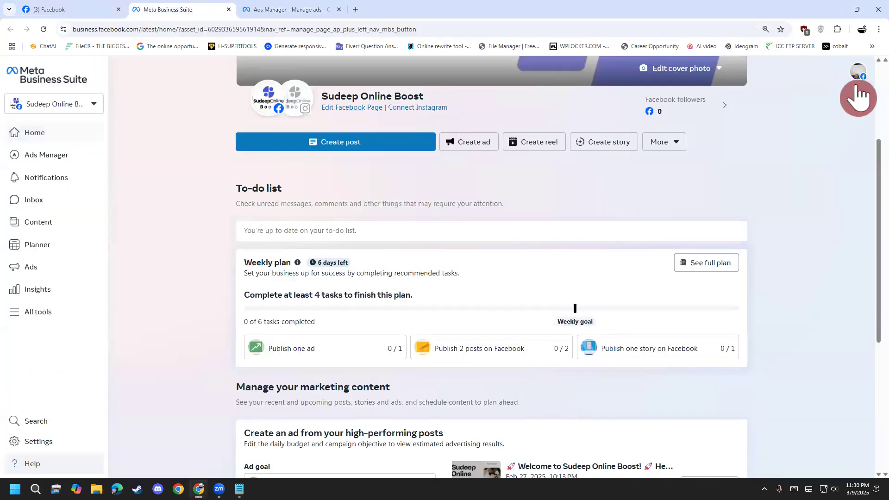
left_click(859, 88)
left_click(407, 214)
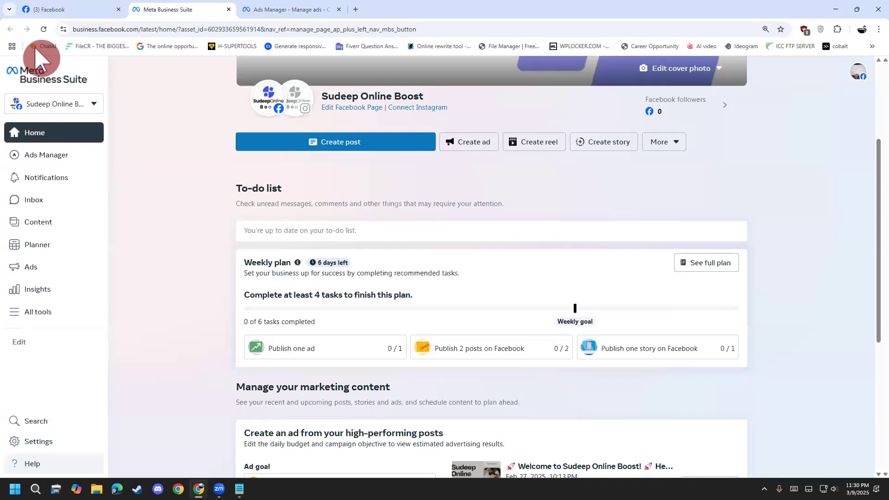
left_click(57, 10)
left_click(865, 71)
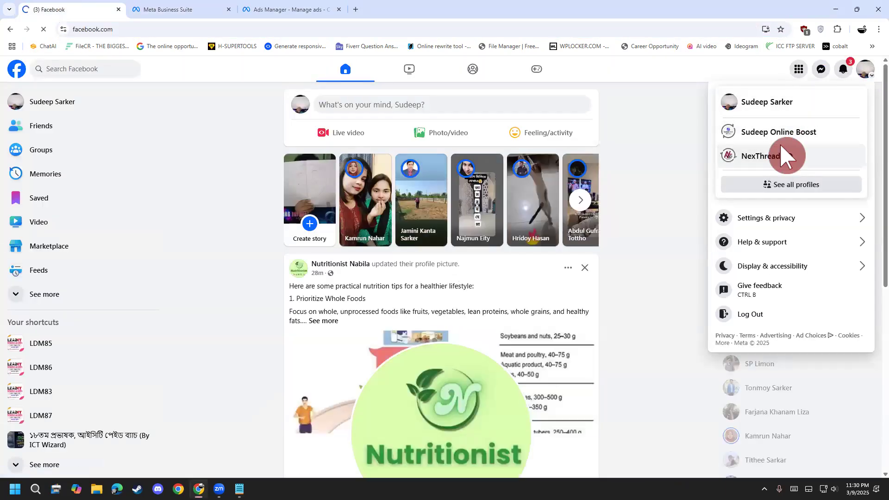
left_click(782, 148)
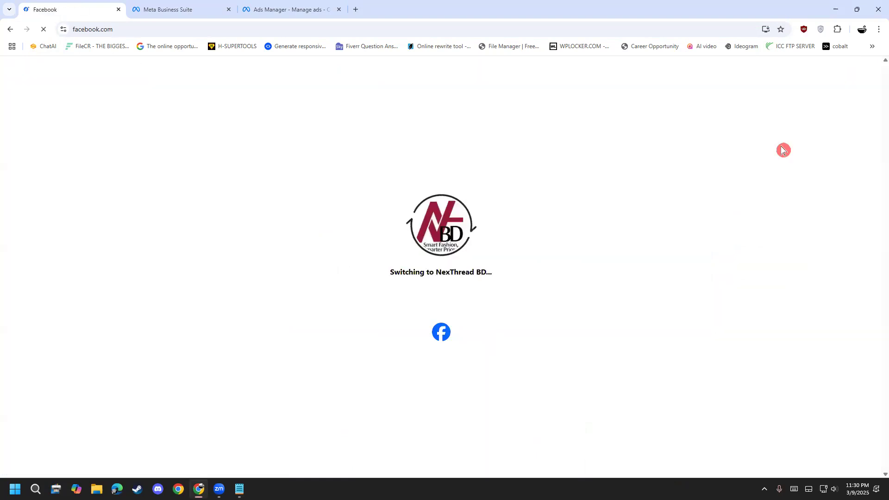
scroll(228, 351, "down", 4)
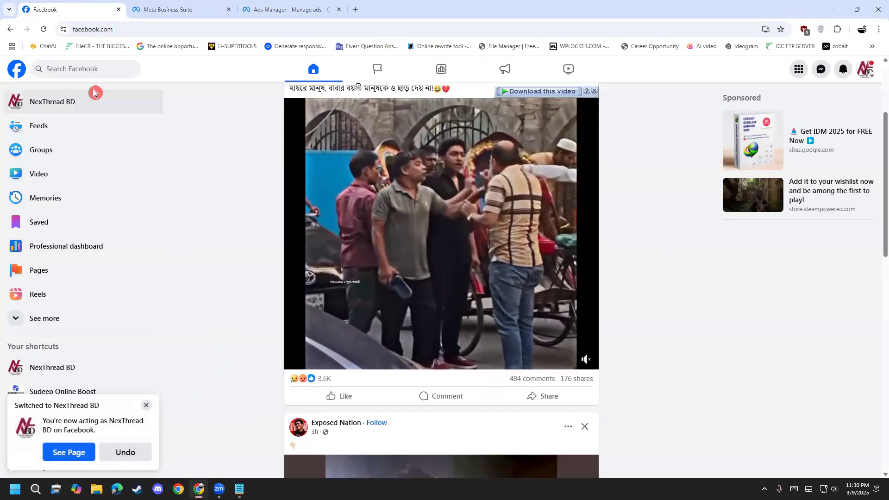
left_click(94, 92)
Examine the NexThread BD Page's intro, featured videos, and winter sale and bomber jacket reels.
scroll(244, 254, "down", 7)
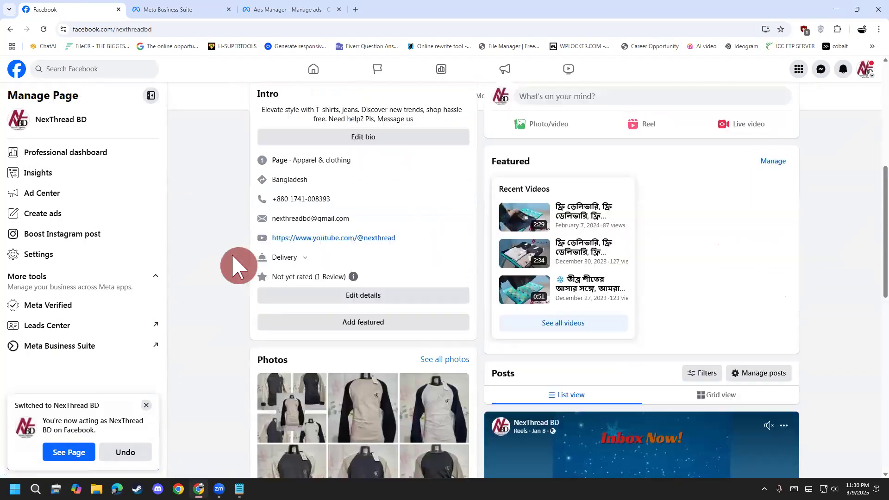
scroll(239, 266, "down", 4)
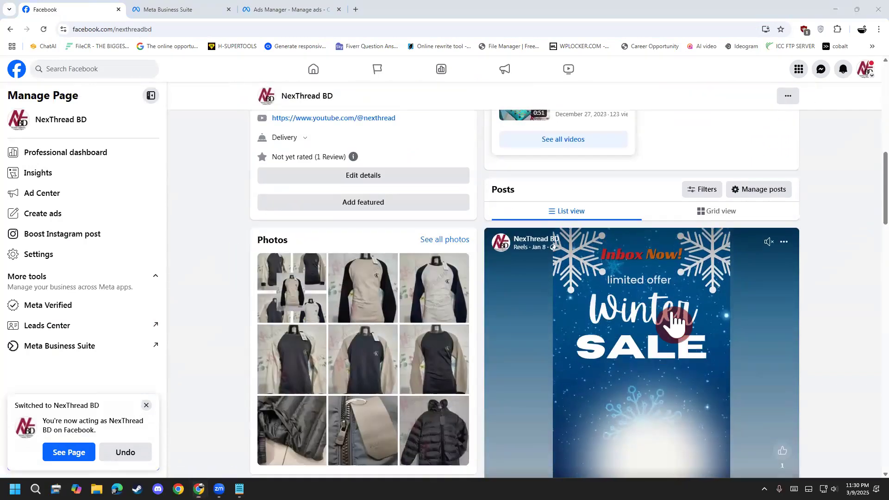
scroll(576, 258, "down", 5)
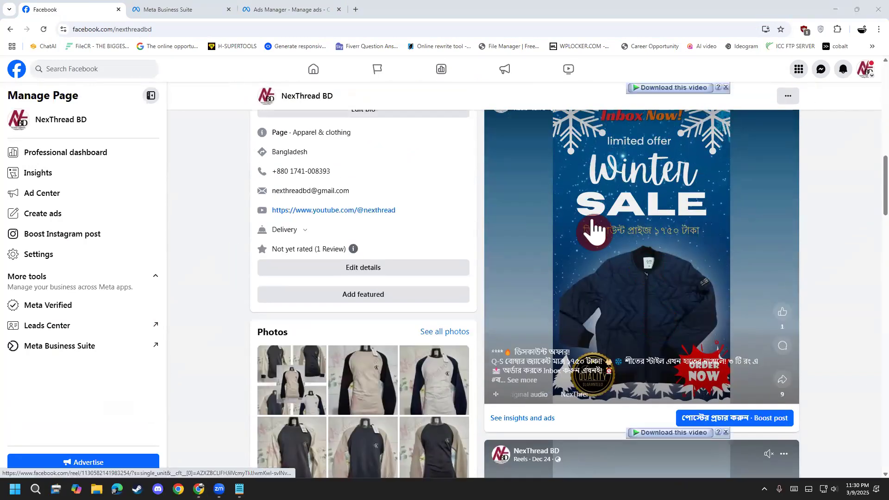
scroll(533, 258, "down", 3)
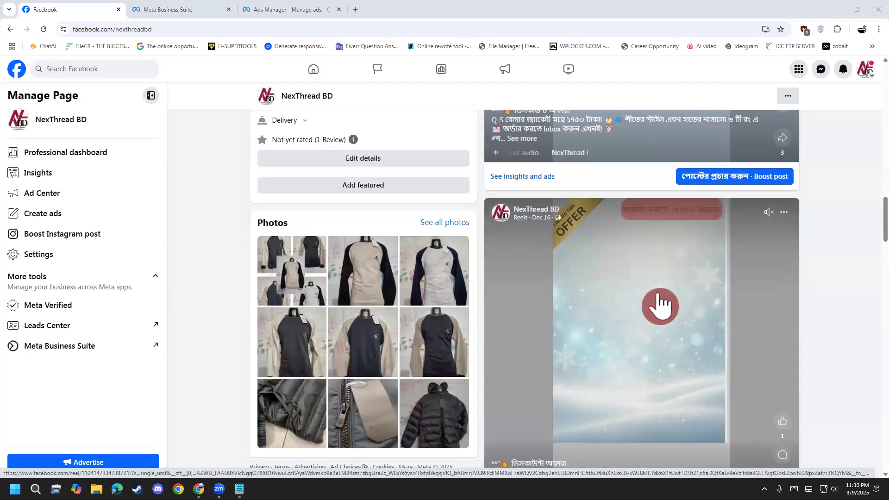
scroll(722, 328, "down", 3)
scroll(570, 158, "up", 8)
scroll(585, 266, "down", 8)
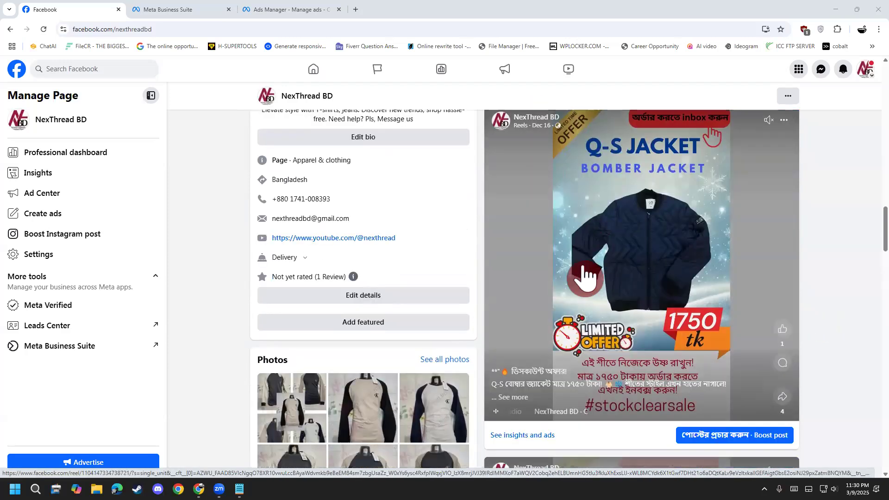
scroll(586, 276, "down", 12)
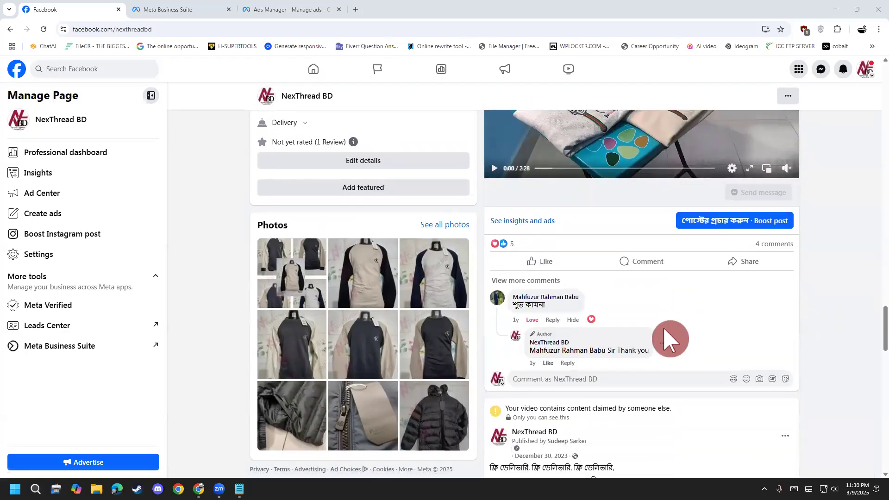
Examine the GUCCI and CK sweatshirt video posts with their captions, and return to the winter sale reels.
scroll(669, 336, "up", 5)
scroll(667, 338, "up", 2)
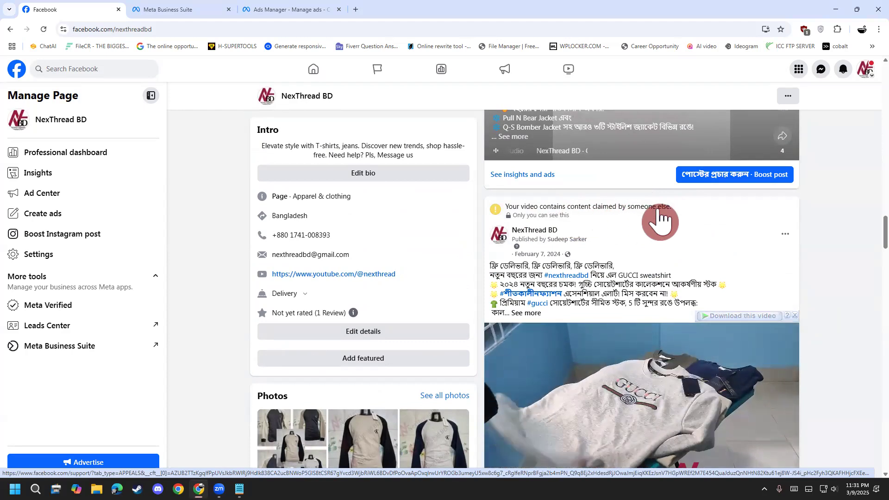
scroll(665, 218, "down", 1)
scroll(556, 167, "down", 1)
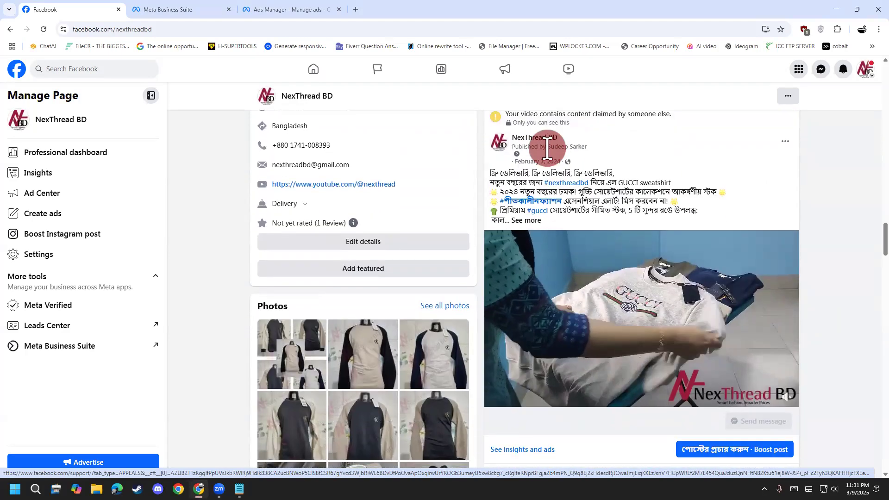
scroll(537, 176, "up", 1)
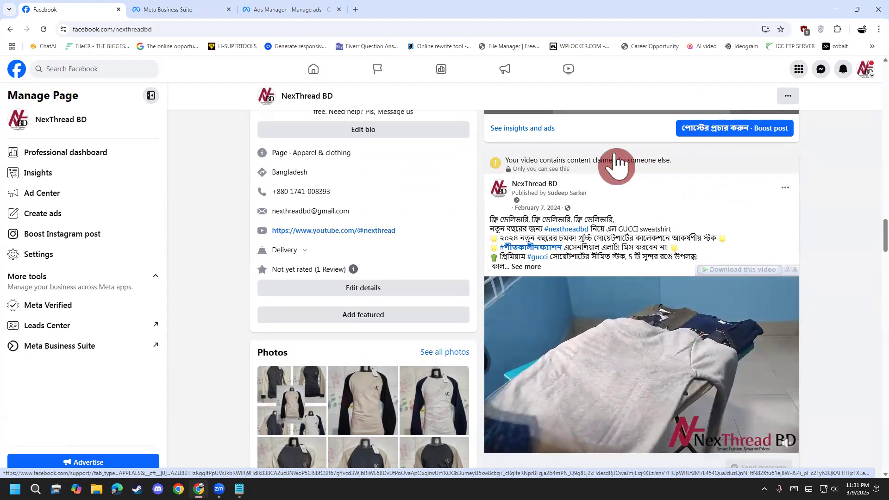
scroll(602, 149, "down", 1)
scroll(602, 176, "down", 8)
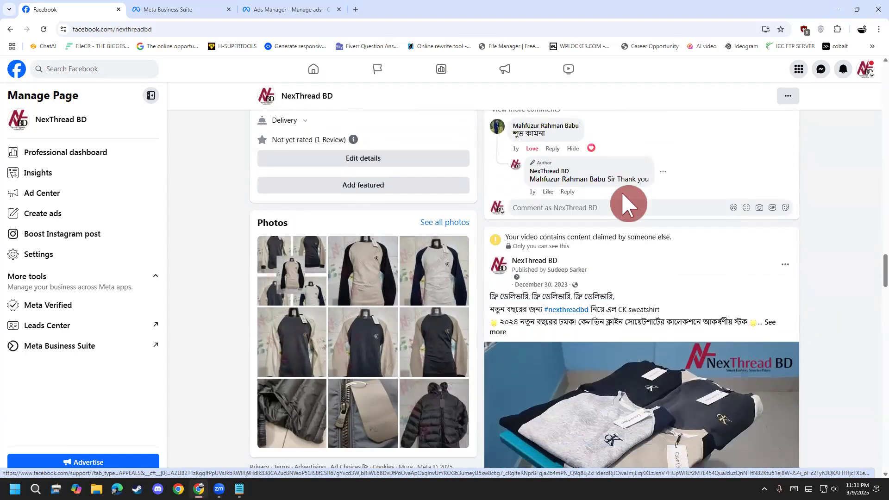
scroll(581, 259, "down", 10)
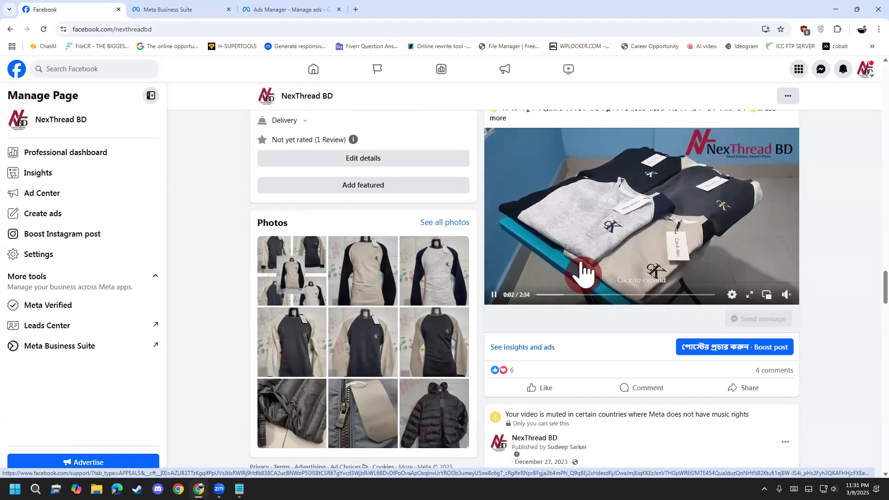
scroll(584, 273, "up", 5)
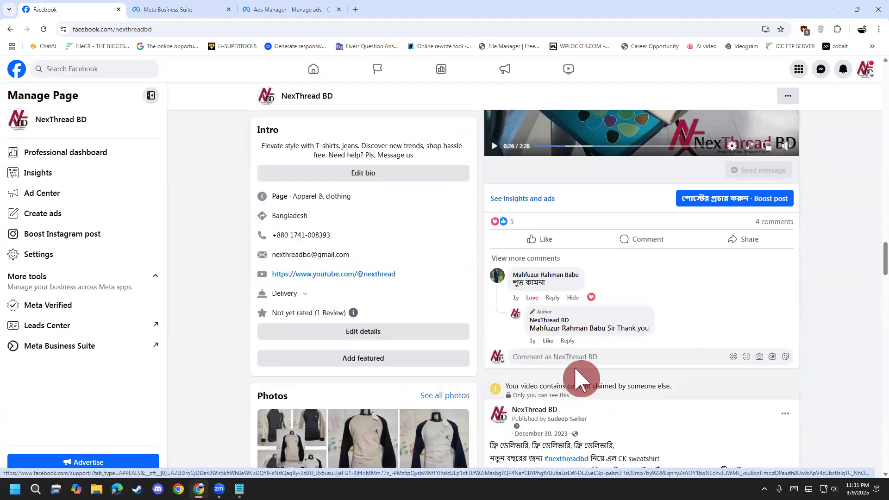
scroll(579, 377, "down", 12)
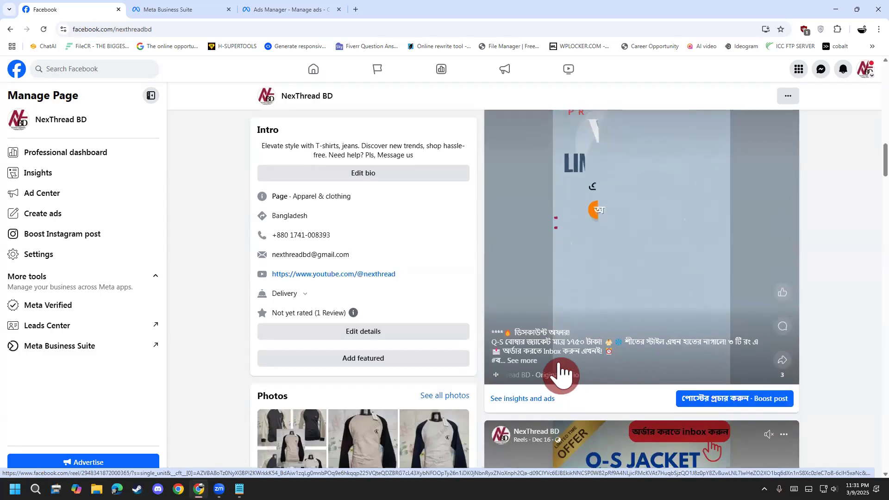
scroll(601, 341, "up", 10)
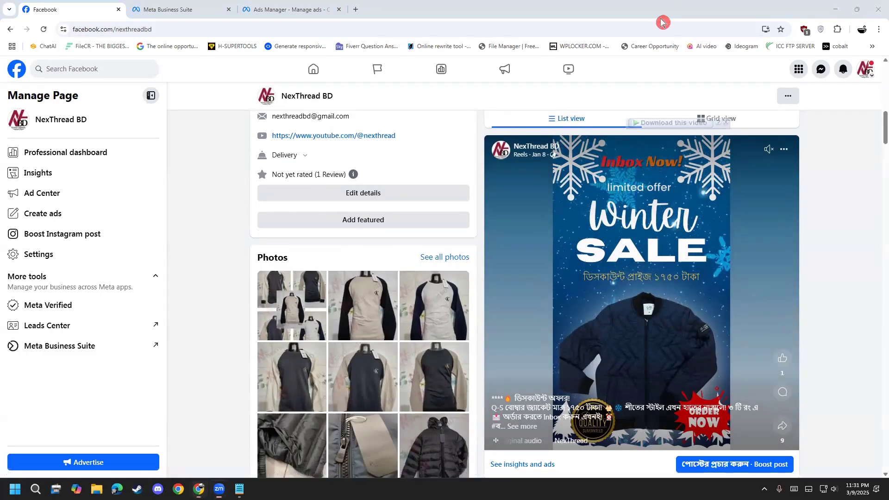
scroll(829, 68, "down", 4)
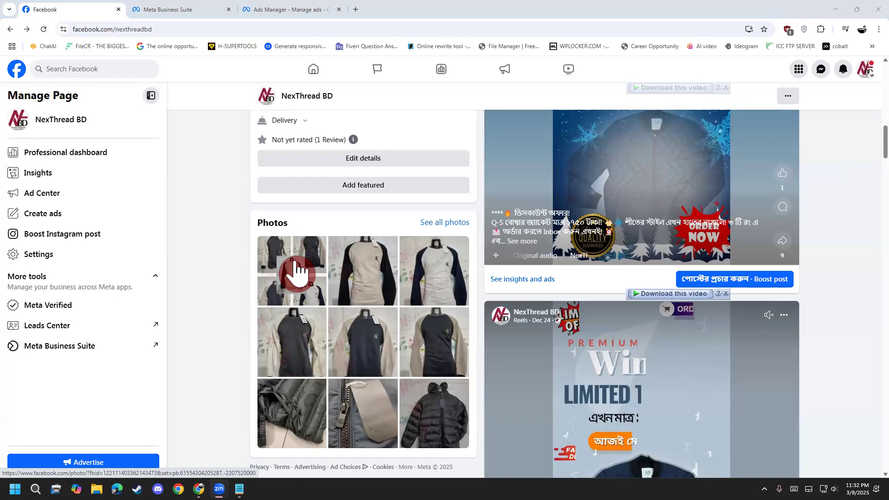
Examine the older Q-S and P&B bomber jacket reels with their captions and offer prices further down the NexThread BD Page.
scroll(843, 398, "down", 8)
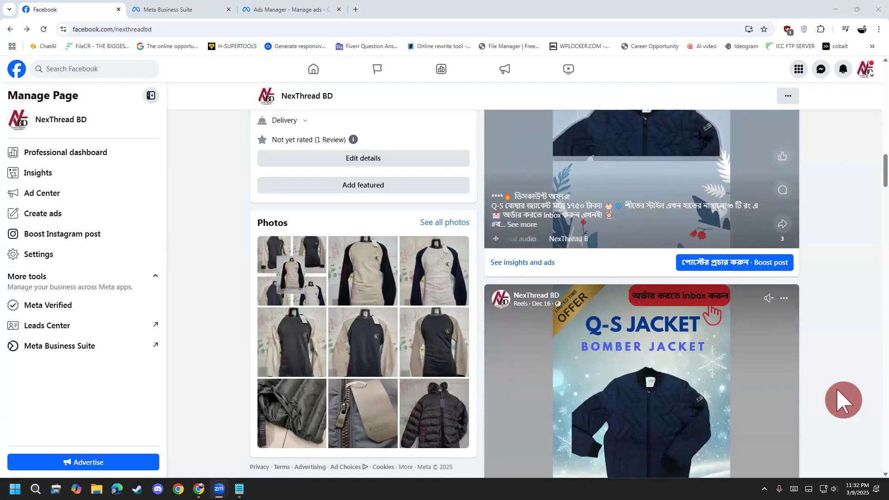
scroll(843, 398, "down", 8)
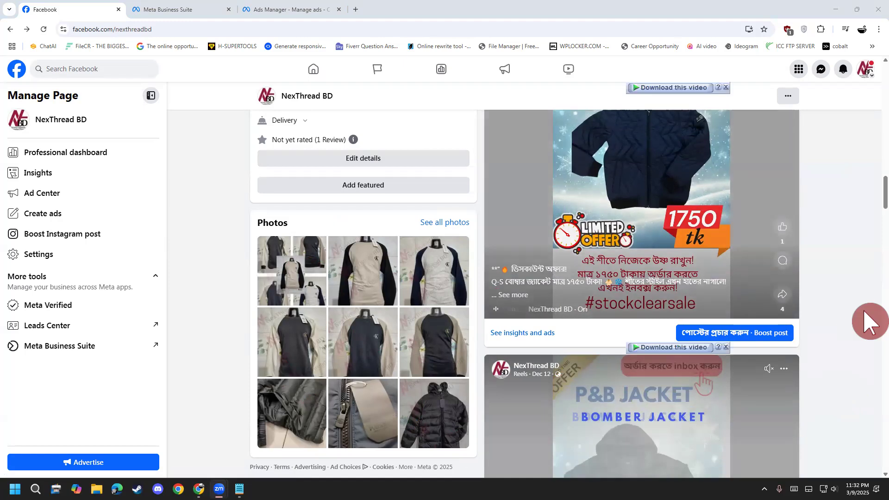
scroll(865, 312, "down", 4)
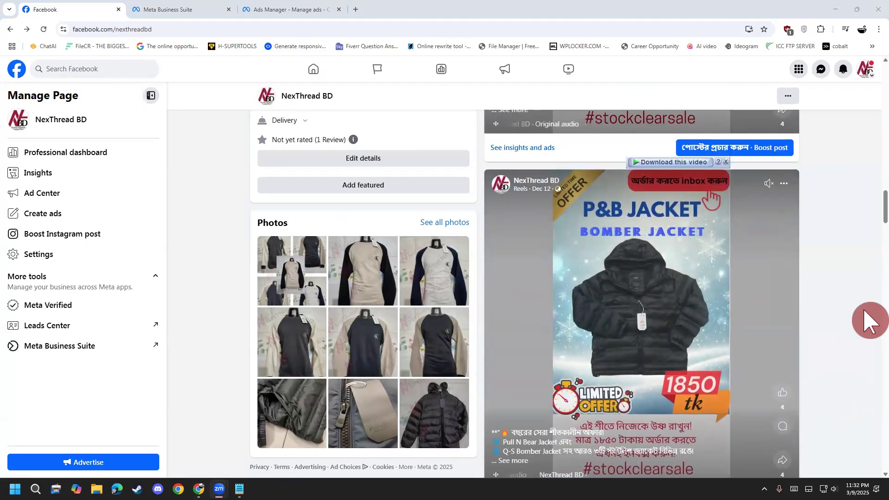
scroll(870, 321, "up", 2)
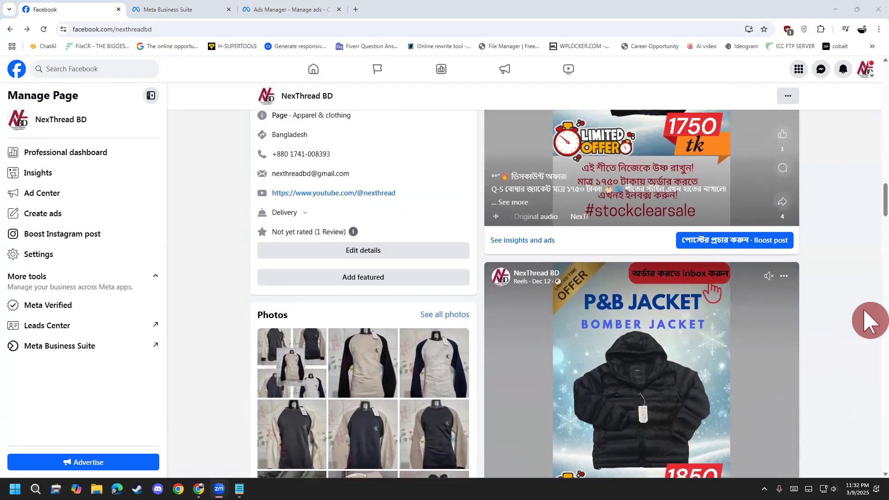
scroll(870, 321, "up", 1)
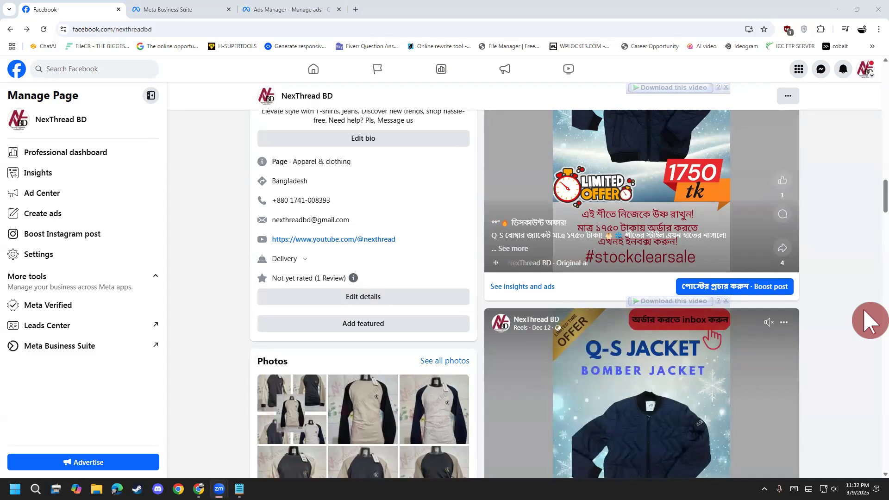
Return to the Facebook home feed and switch from the NexThread BD profile back to the personal profile.
left_click(18, 69)
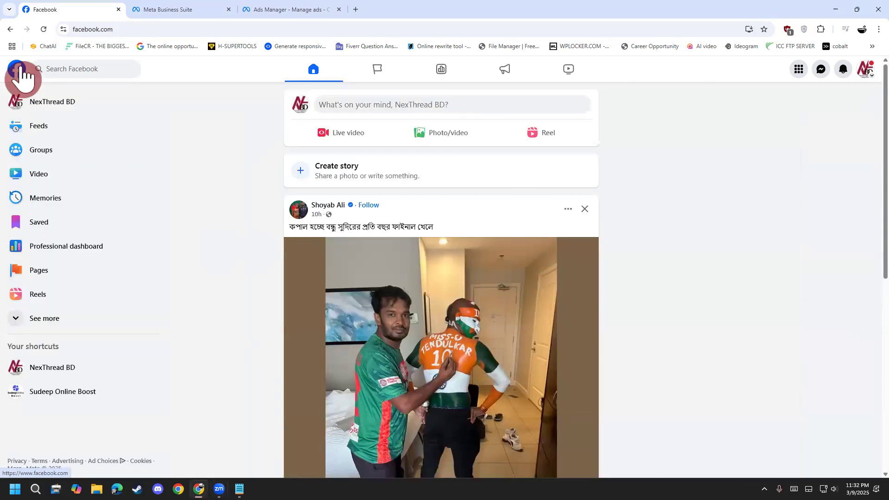
left_click(864, 68)
left_click(769, 133)
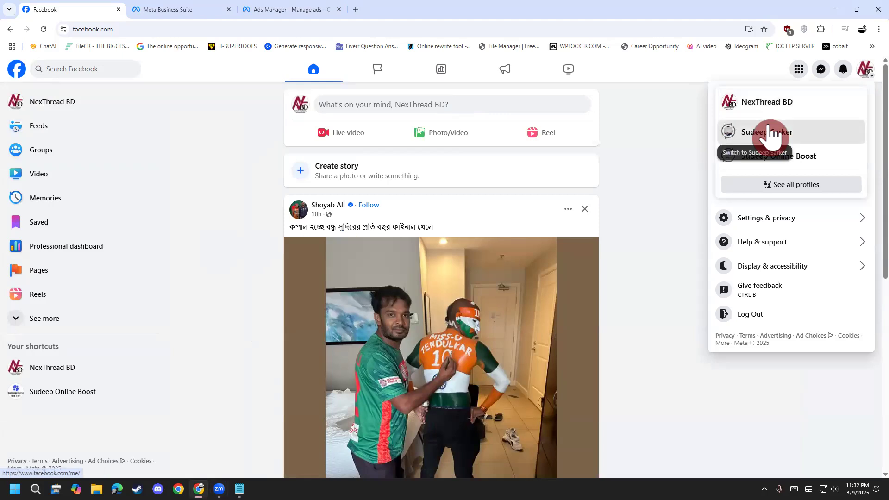
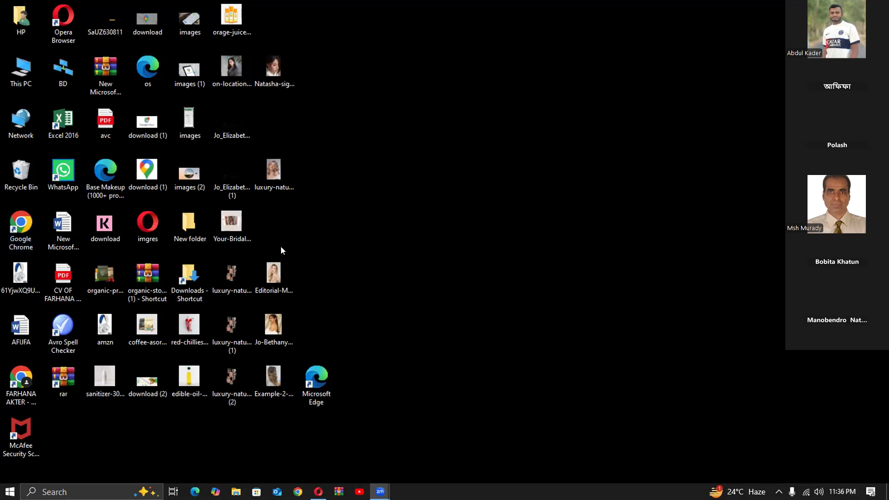
Switch to Google Chrome with the first listed browser profile and open X's home feed, dismissing the Premium analytics offer.
double_click(23, 228)
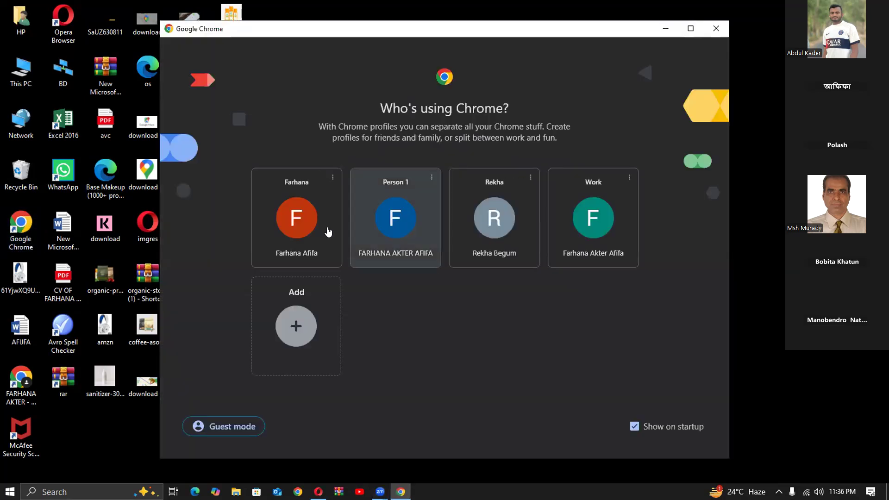
left_click_drag(296, 213, 299, 185)
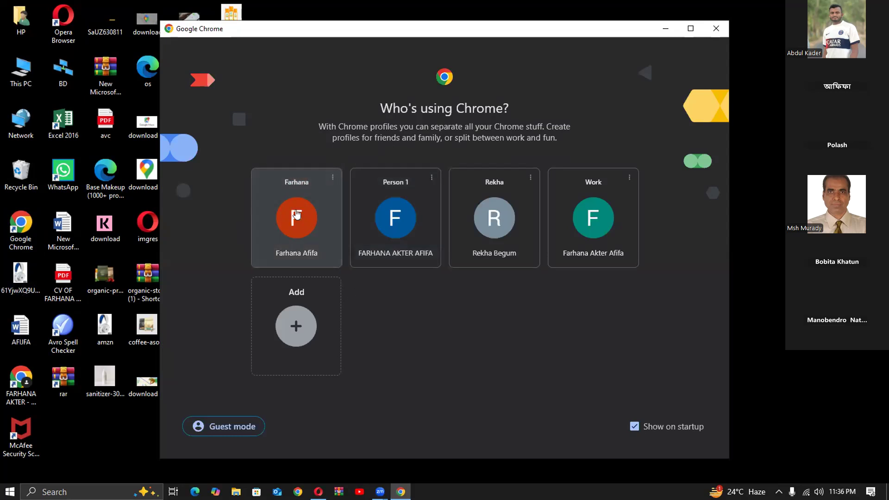
left_click(297, 212)
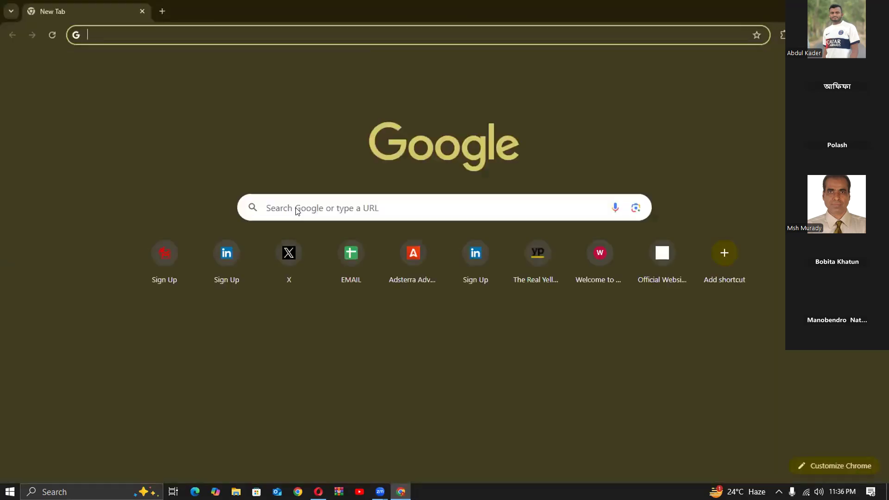
left_click(184, 29)
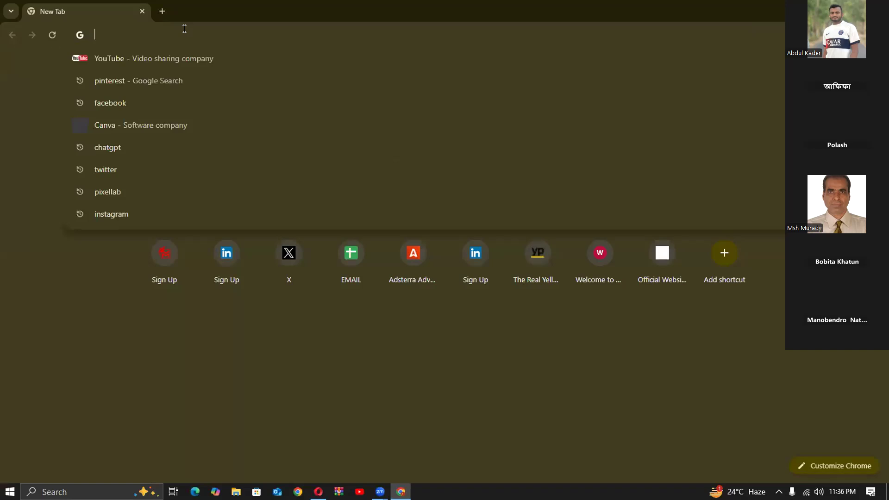
left_click(287, 260)
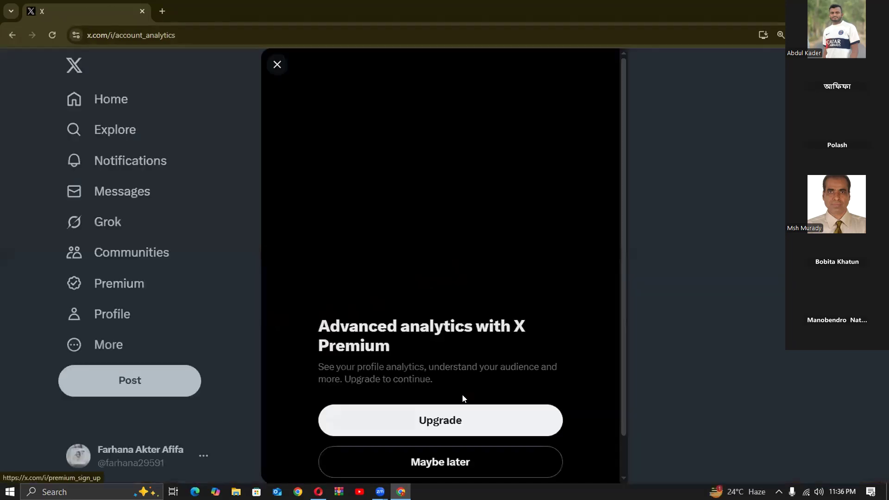
left_click(276, 65)
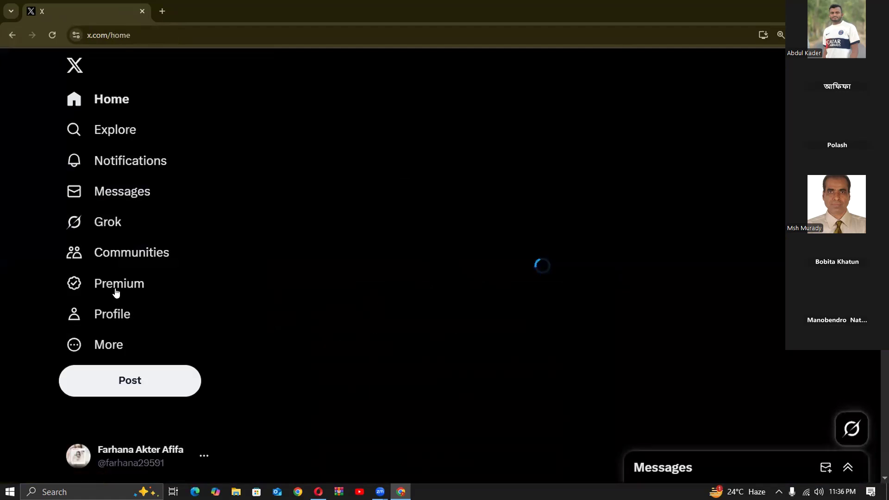
Open the LinkedIn Help conversation in X messages and follow its link to LinkedIn's support contact form.
left_click(123, 192)
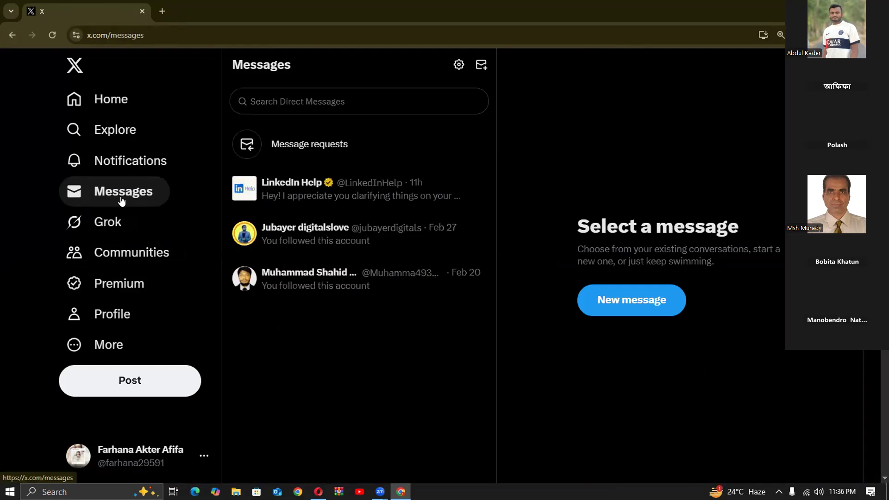
left_click(328, 198)
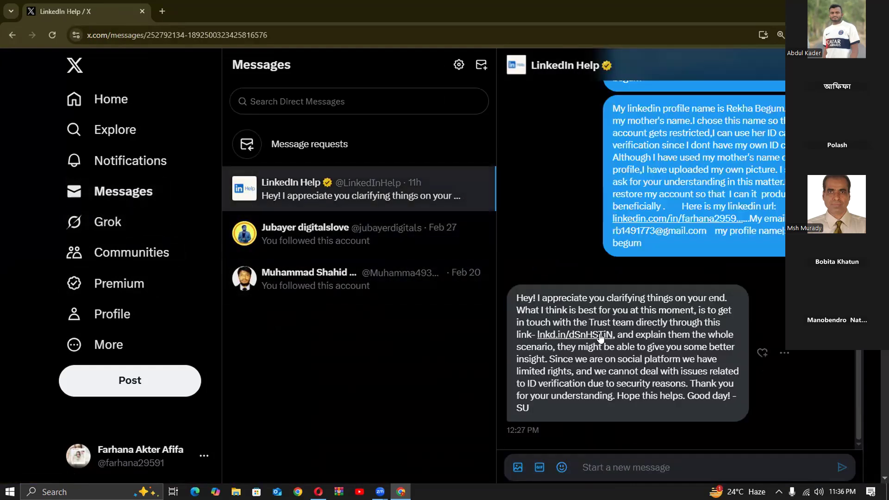
left_click(589, 334)
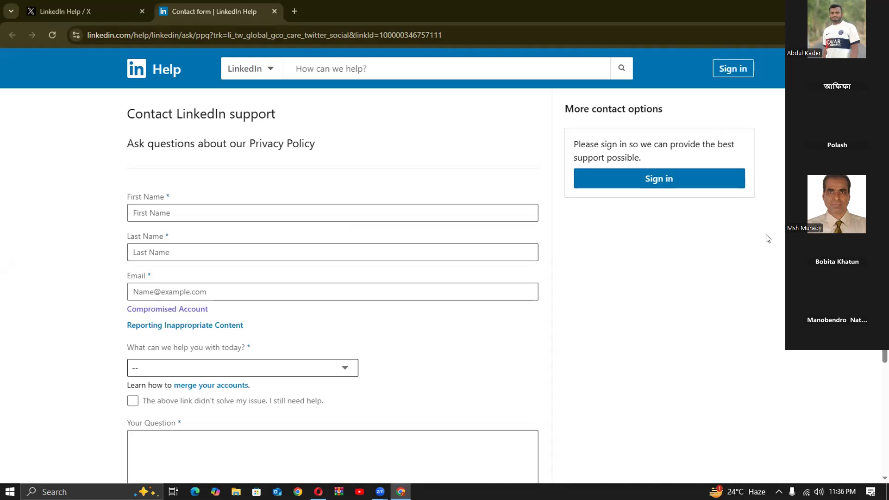
Enter the account holder's first name and last name in the LinkedIn contact form.
left_click(349, 213)
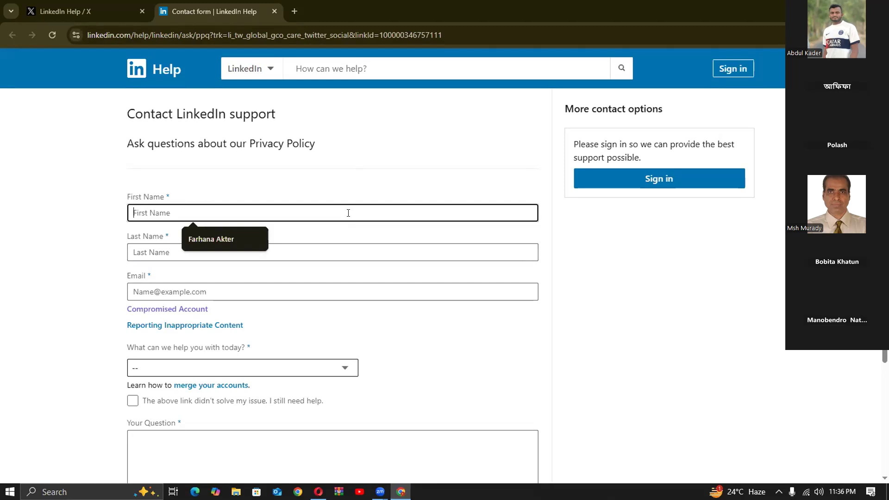
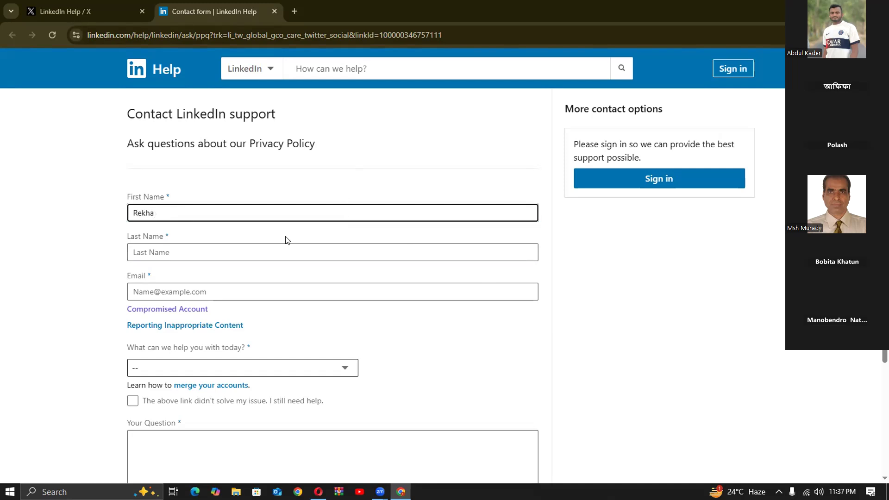
left_click(259, 253)
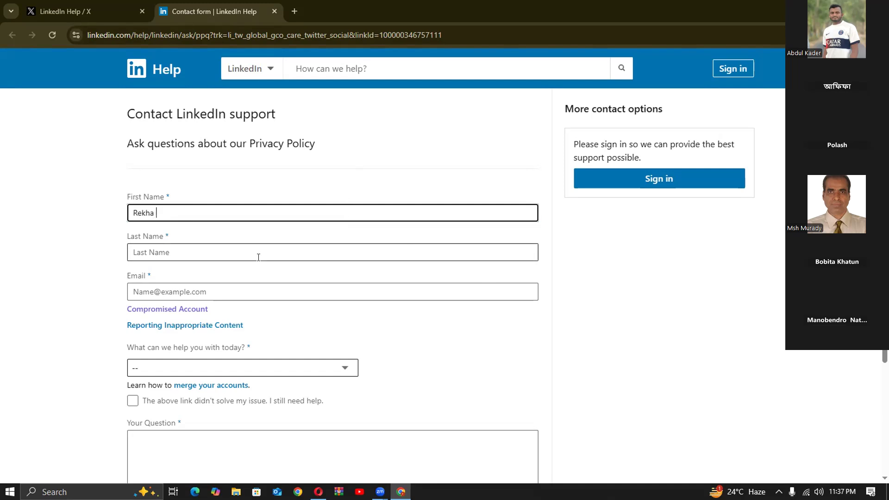
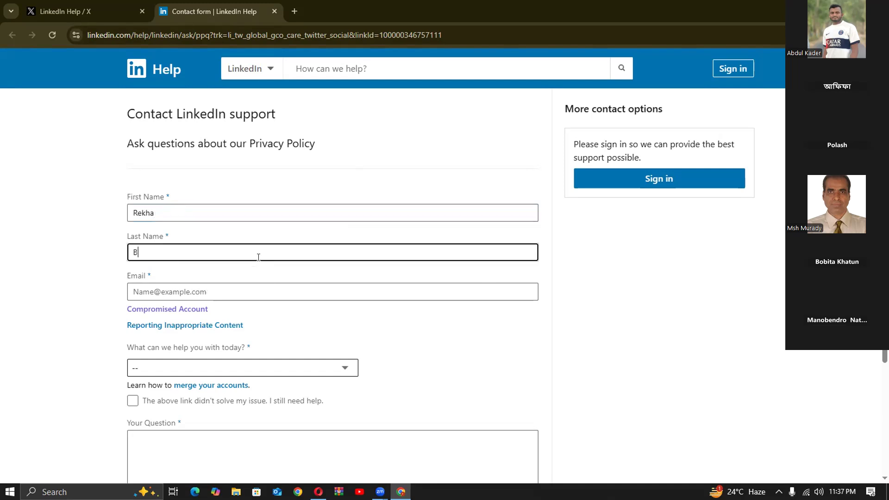
Dismiss the email suggestions and set the help topic of the contact form to Regain Access to My Account.
left_click(195, 291)
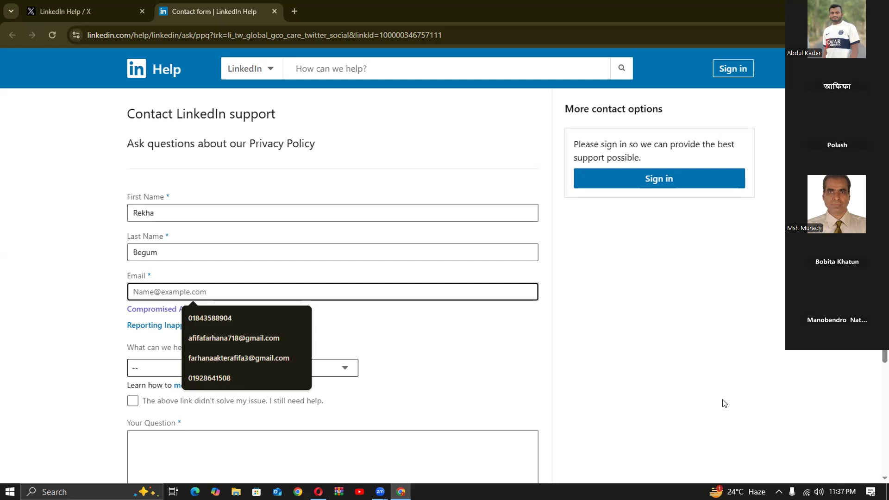
left_click(562, 359)
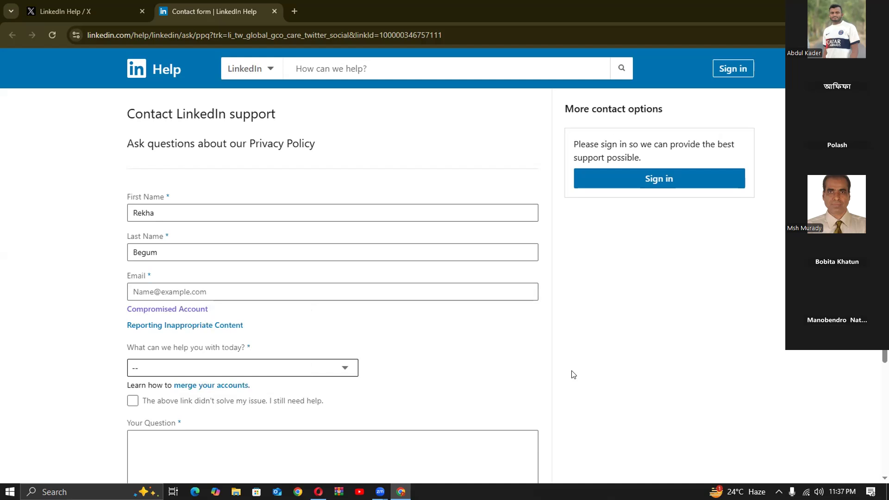
left_click(321, 370)
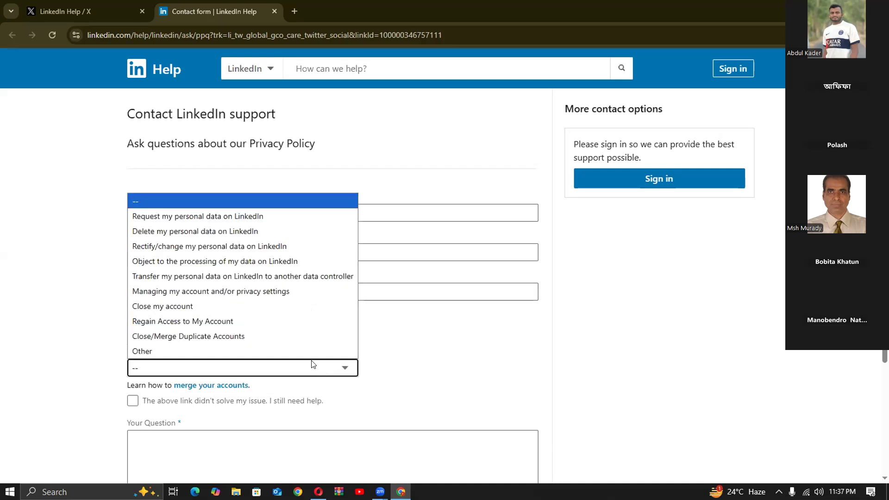
left_click(177, 321)
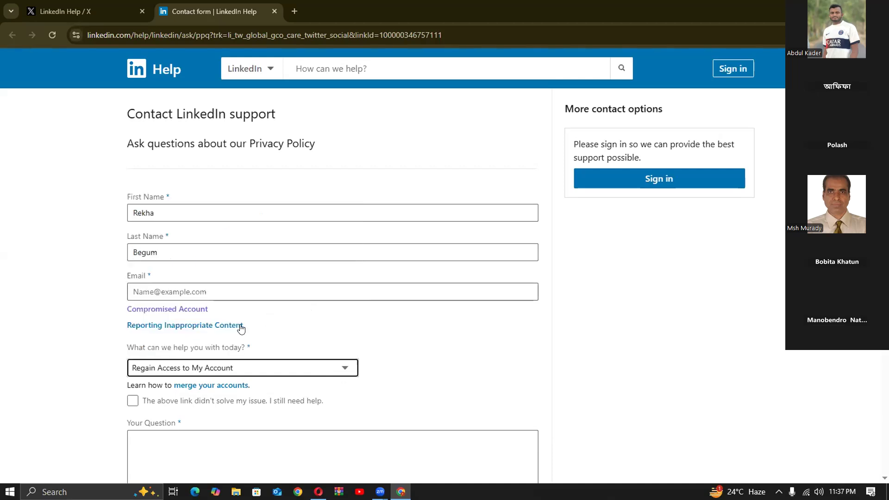
left_click(240, 327)
scroll(533, 363, "down", 3)
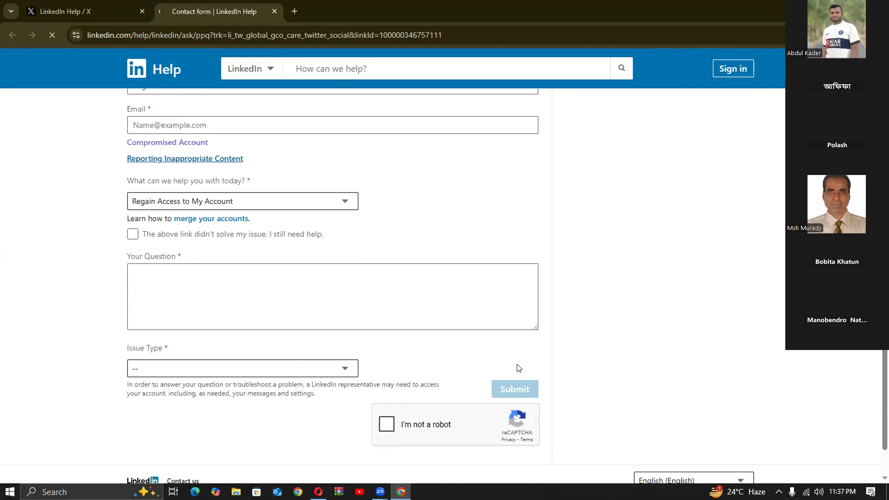
left_click(337, 297)
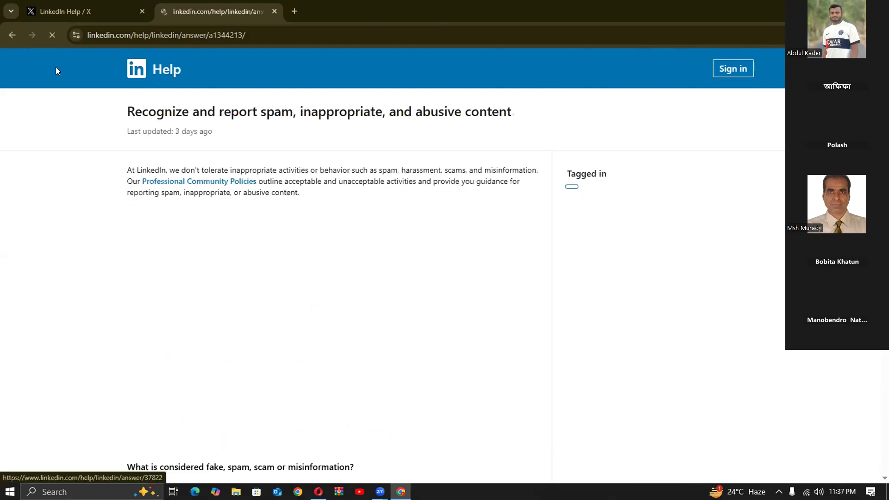
left_click(2, 34)
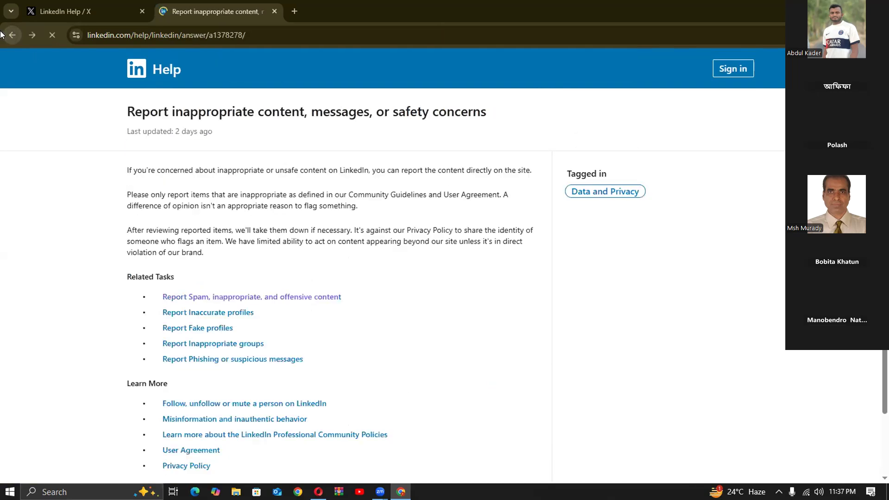
left_click(2, 34)
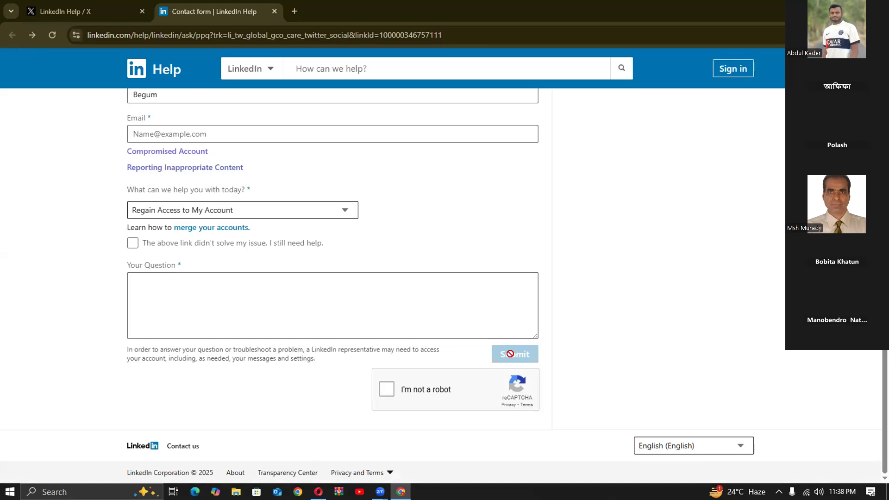
scroll(120, 289, "up", 3)
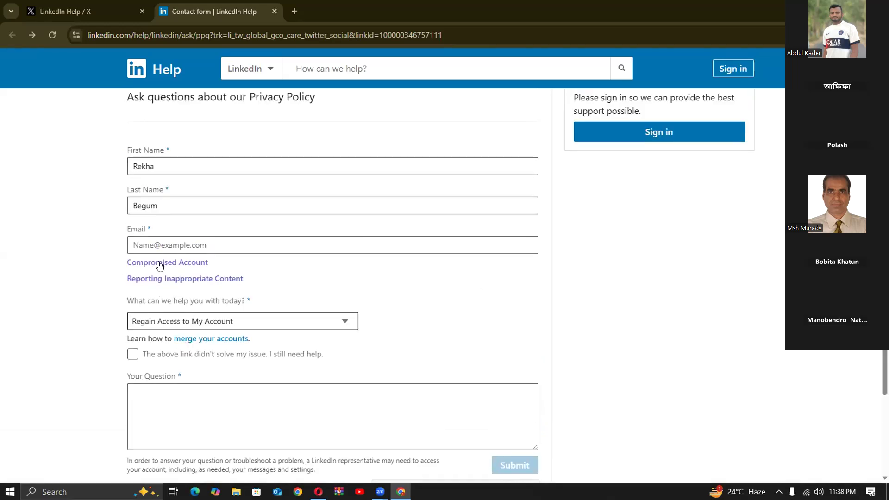
left_click(290, 242)
scroll(324, 354, "down", 1)
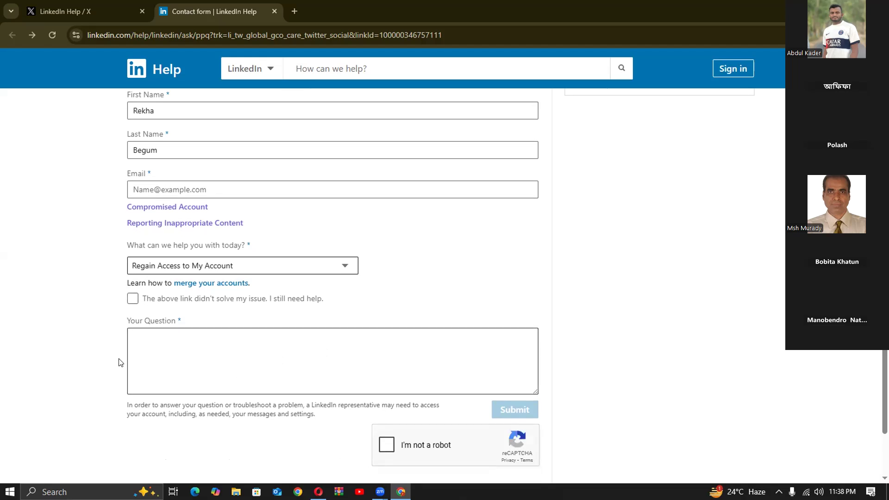